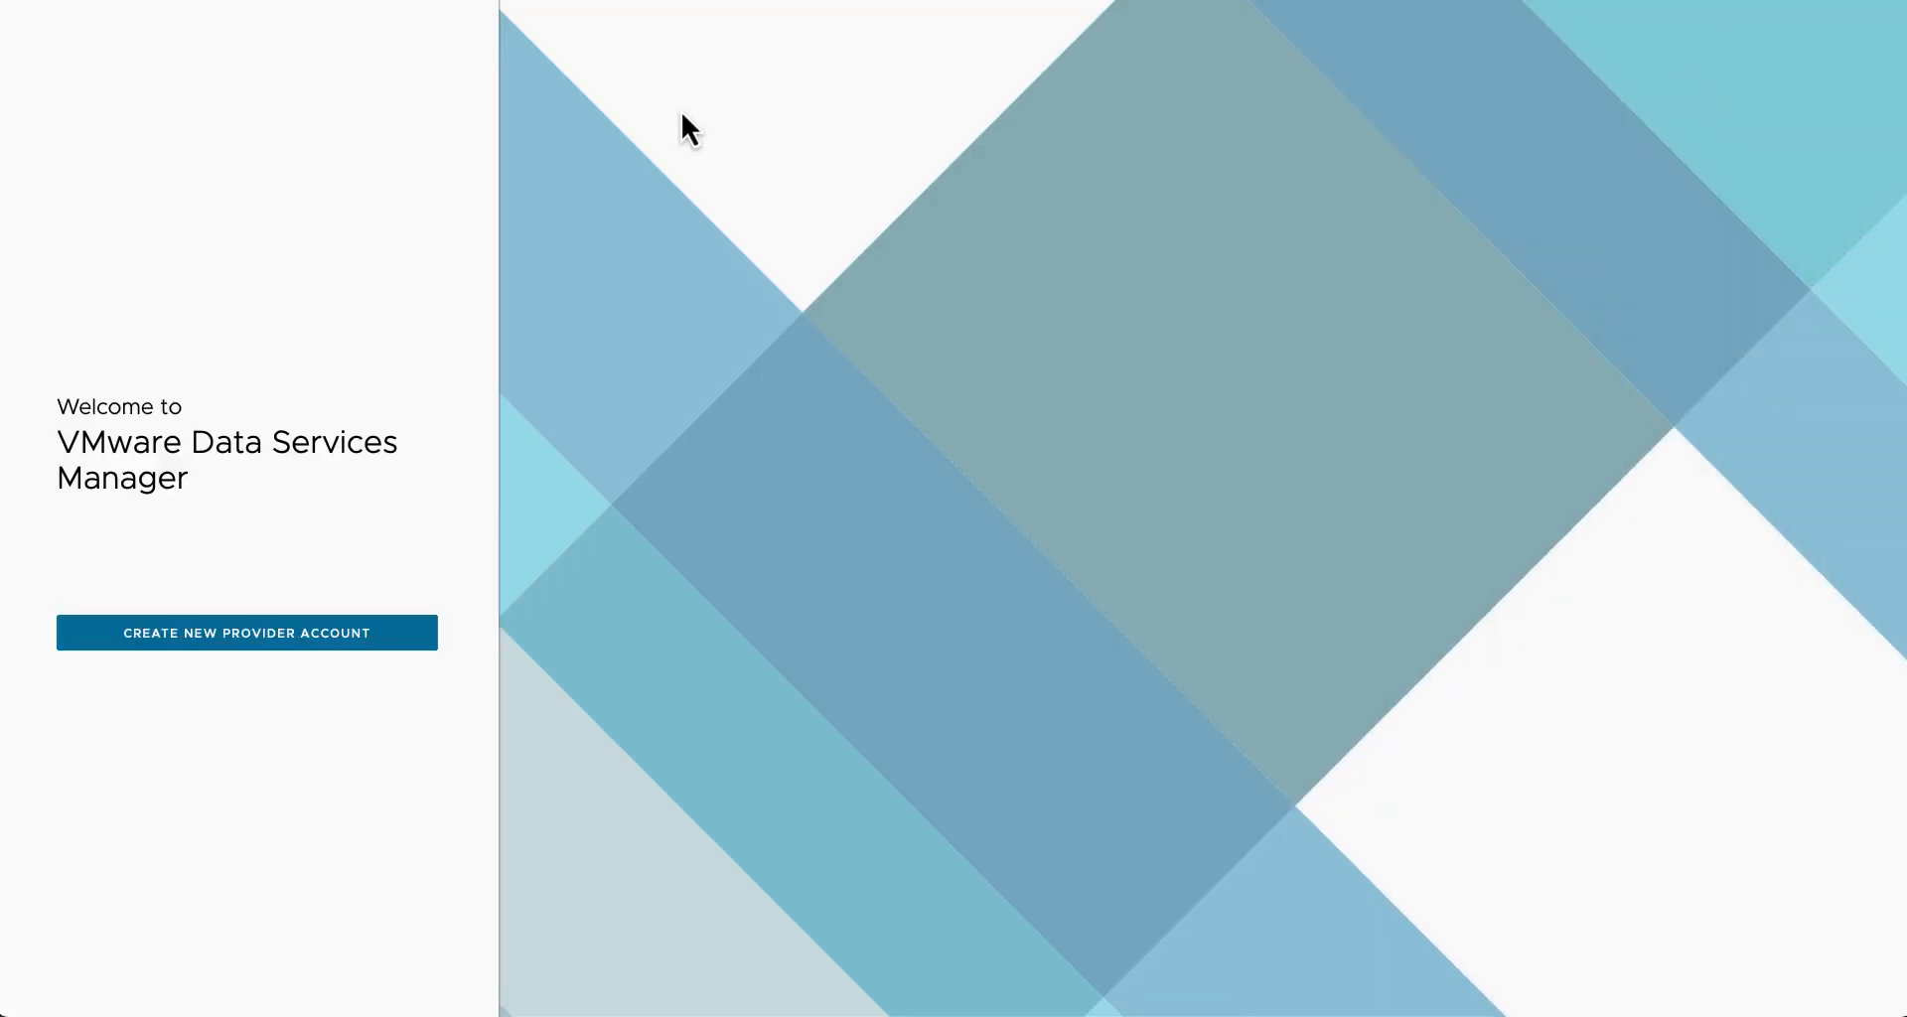
Step: Start a new provider account and verify the appliance password
{"action": "left_click", "coordinate": [200, 644]}
{"action": "left_click", "coordinate": [205, 487]}
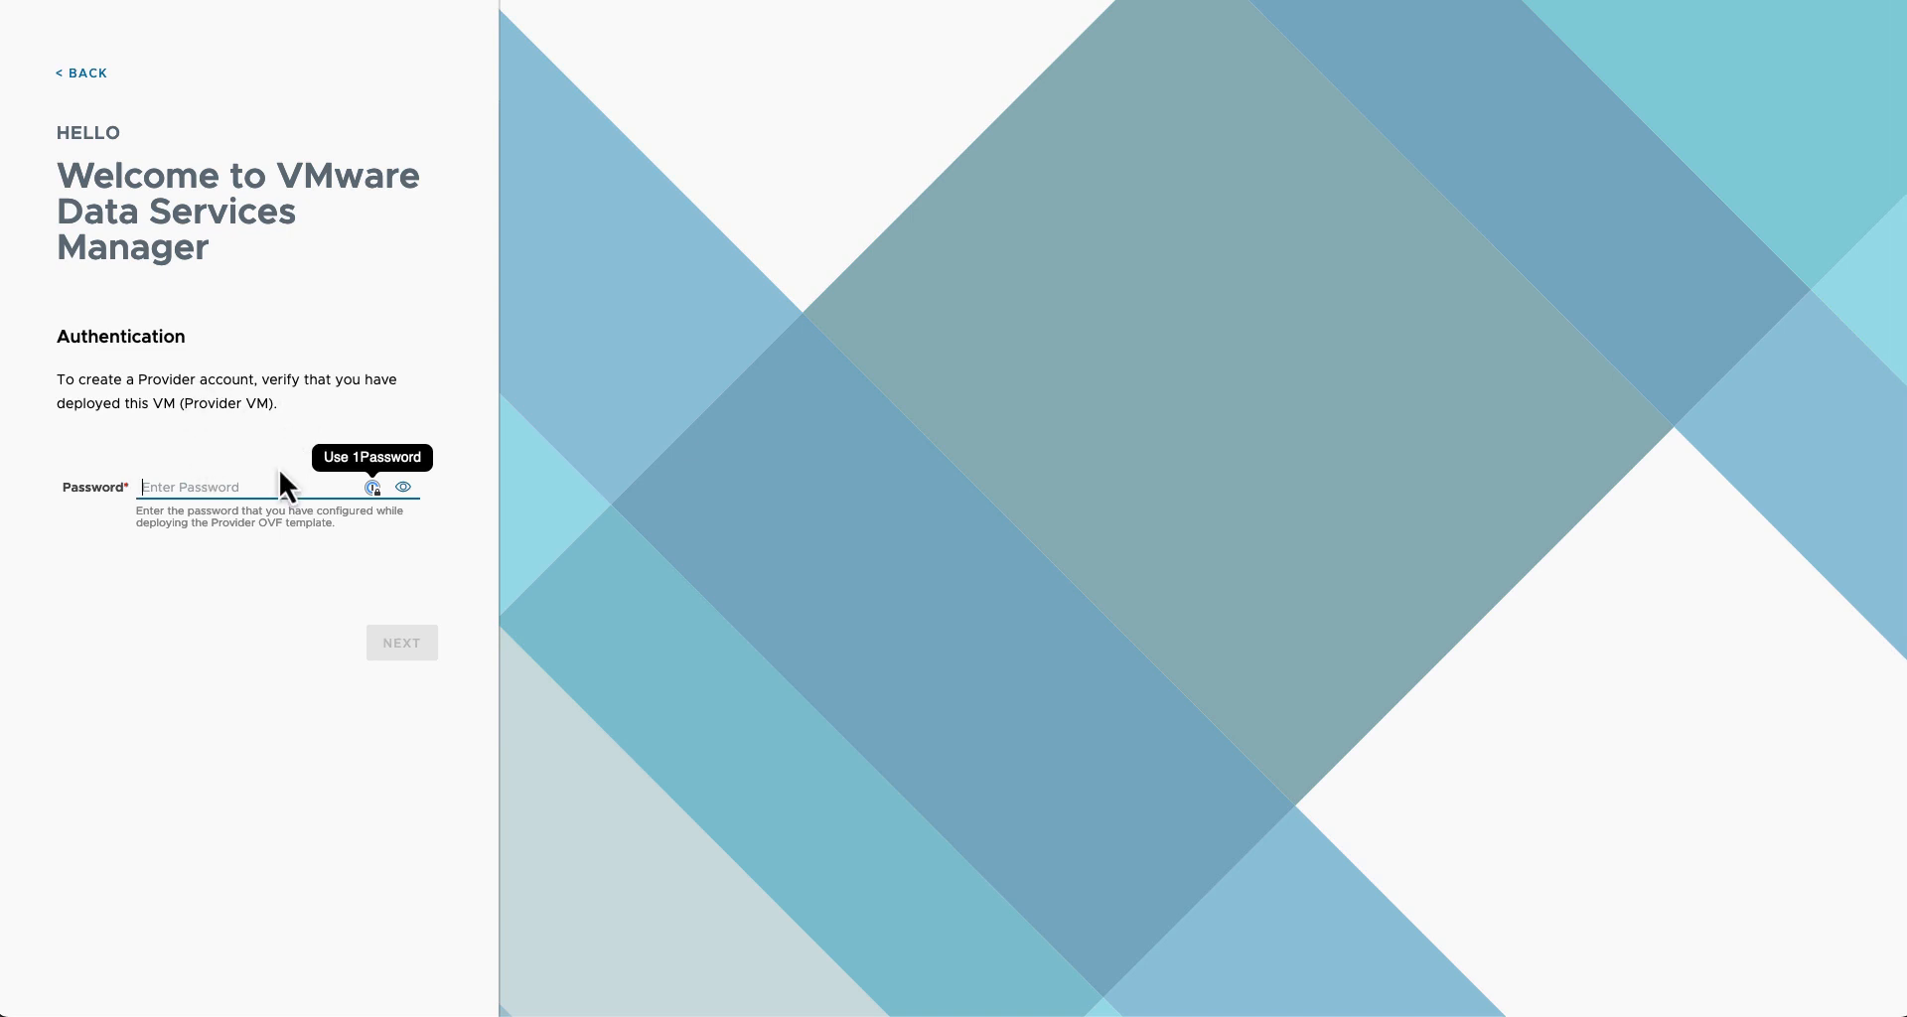
{"action": "type", "text": "V"}
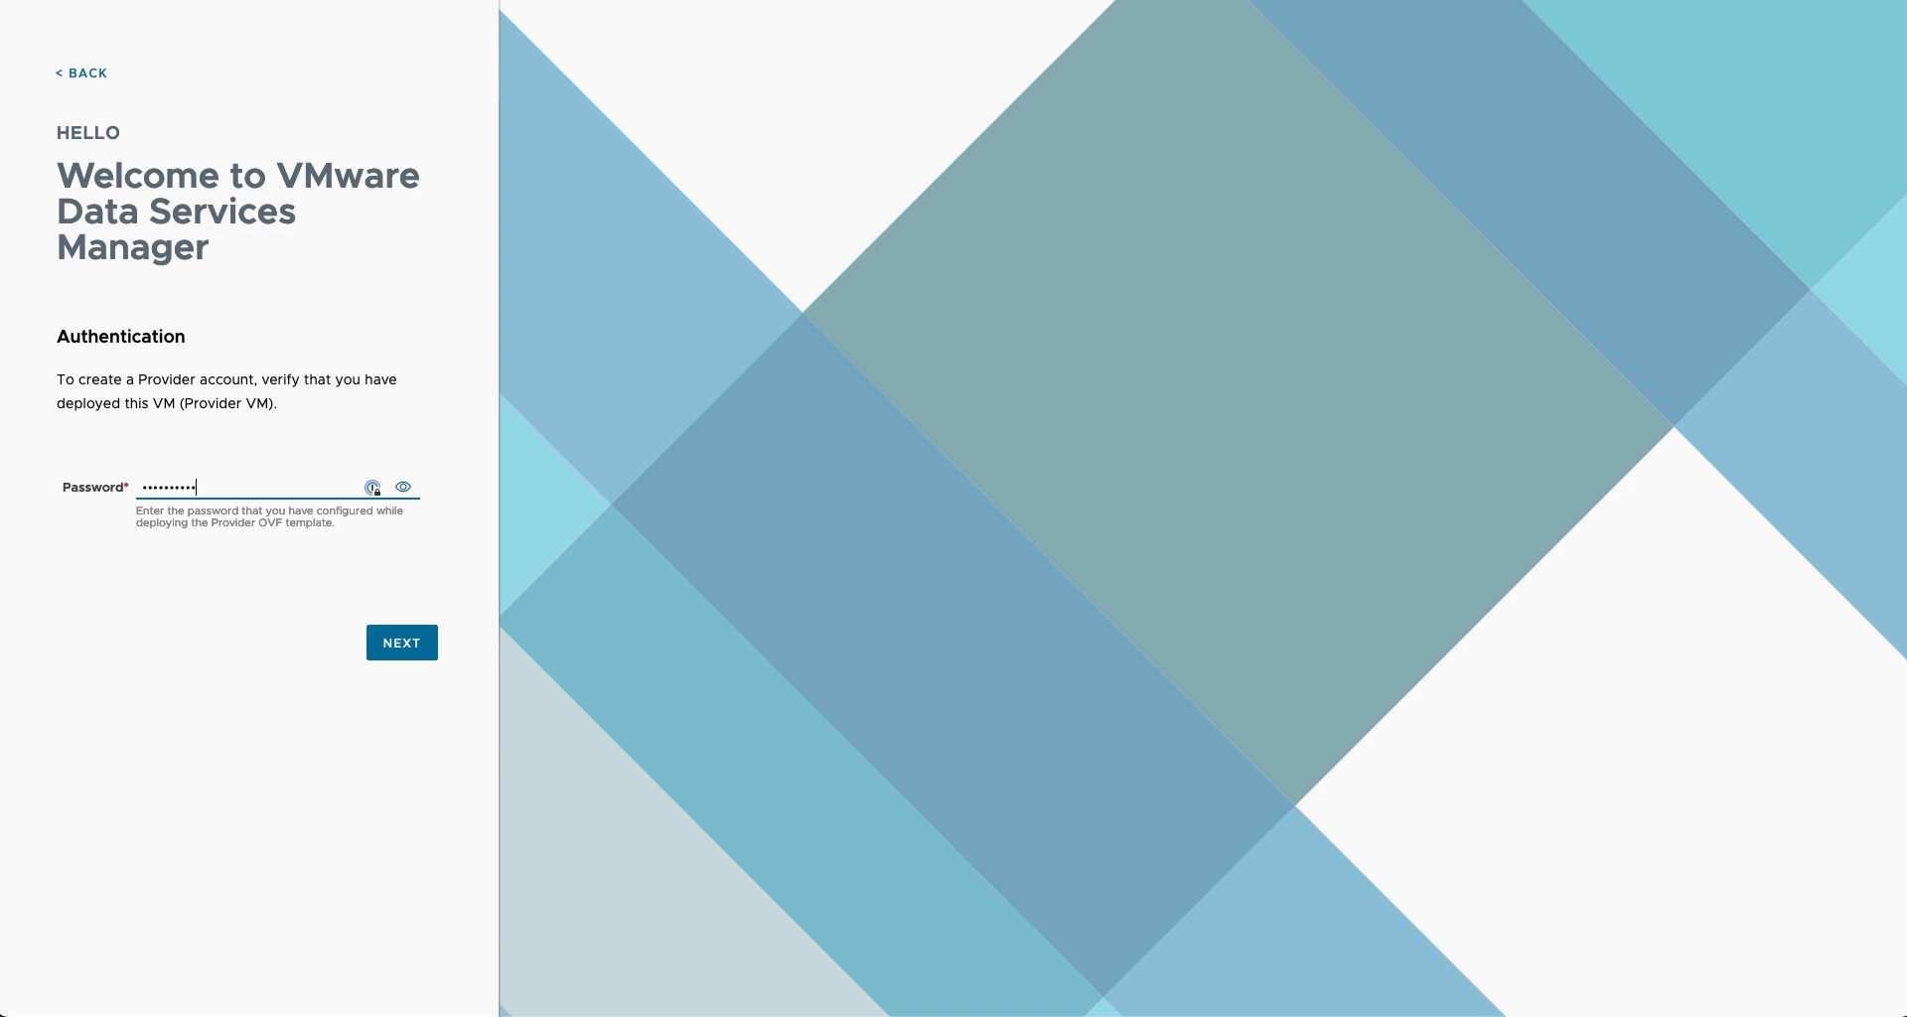
{"action": "left_click", "coordinate": [404, 645]}
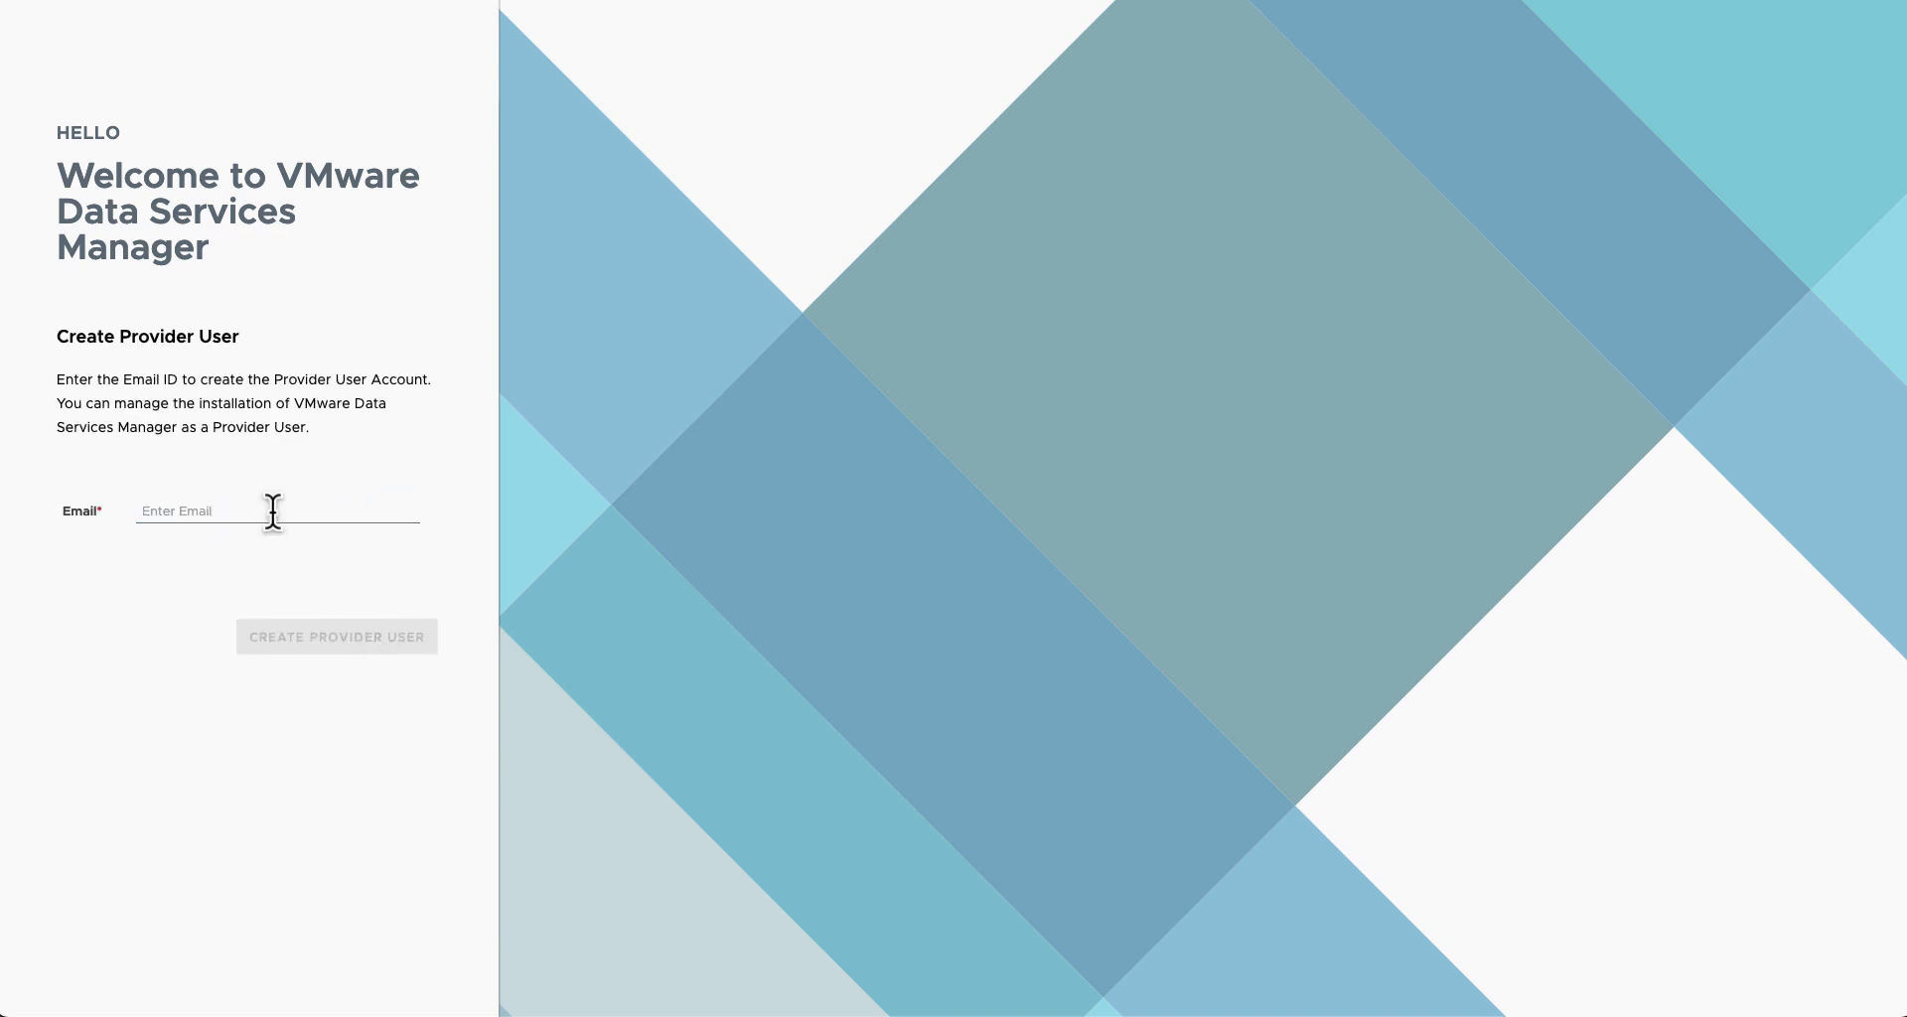
Step: Create the provider user with the user's e-mail address to reach the Dashboard
{"action": "left_click", "coordinate": [273, 511]}
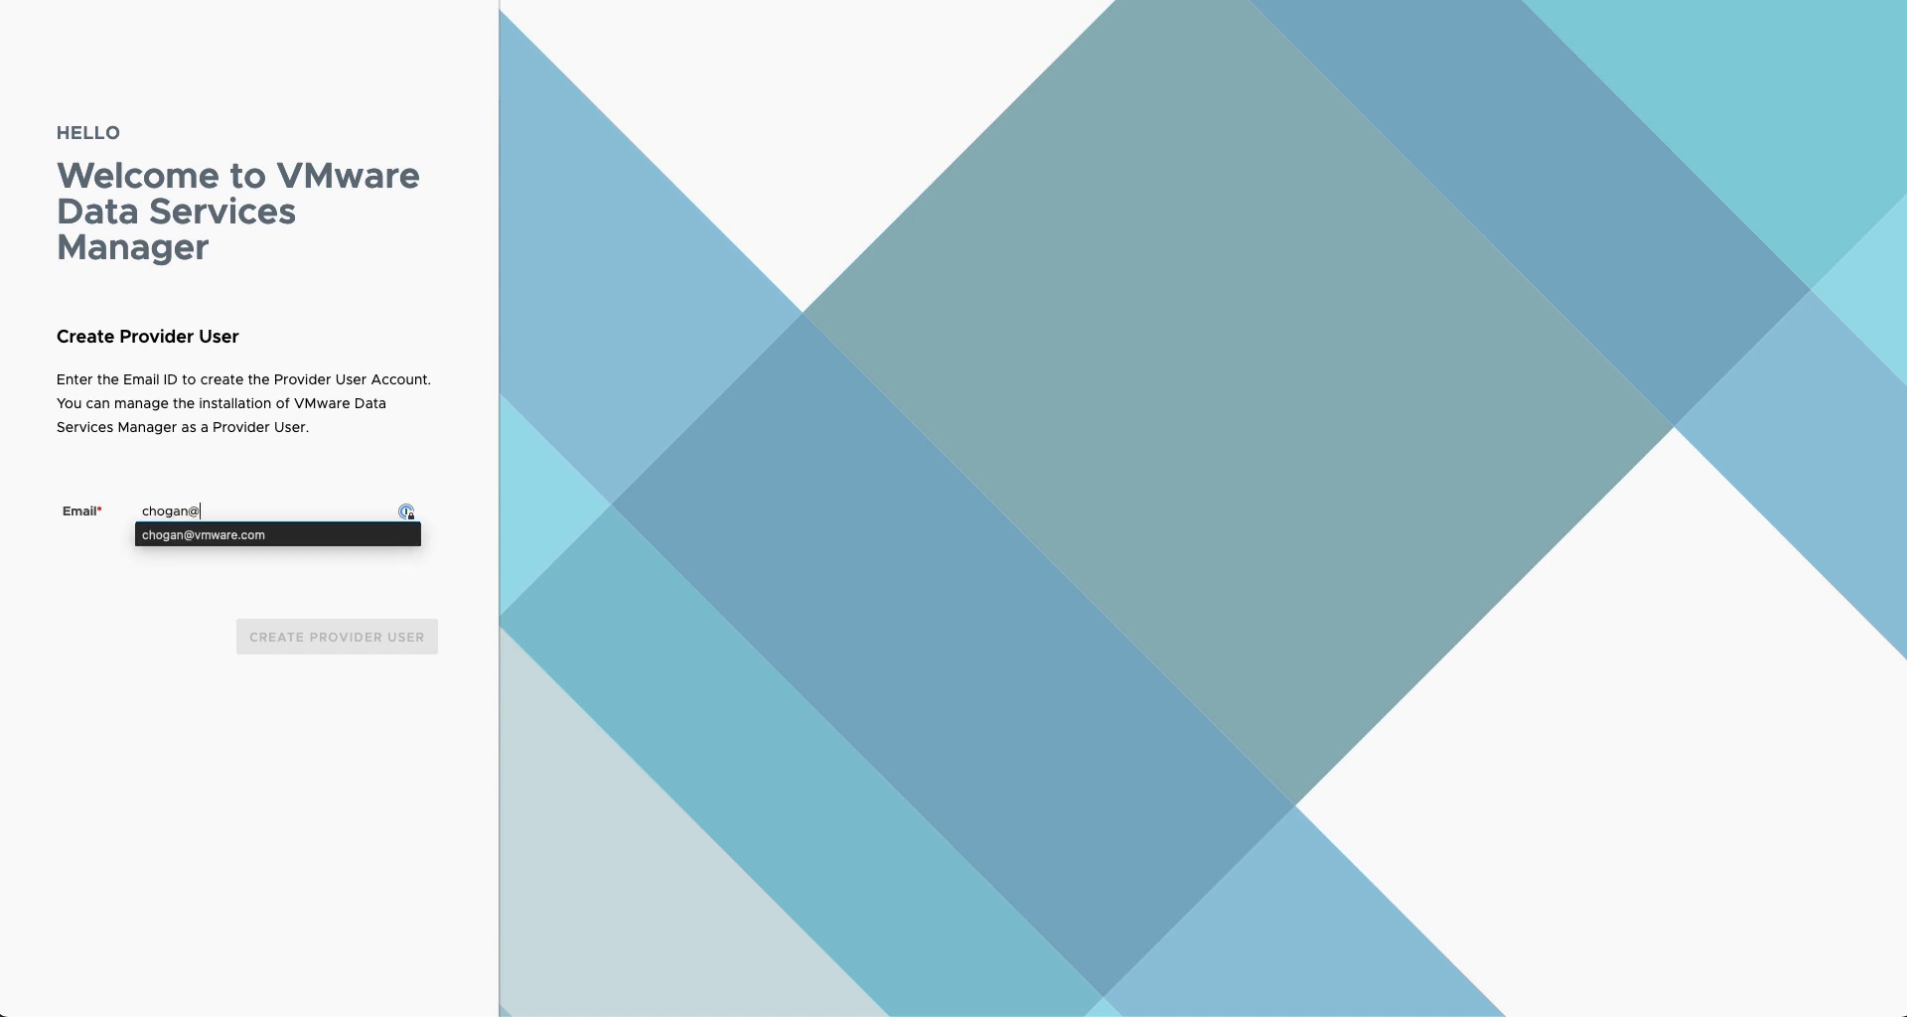
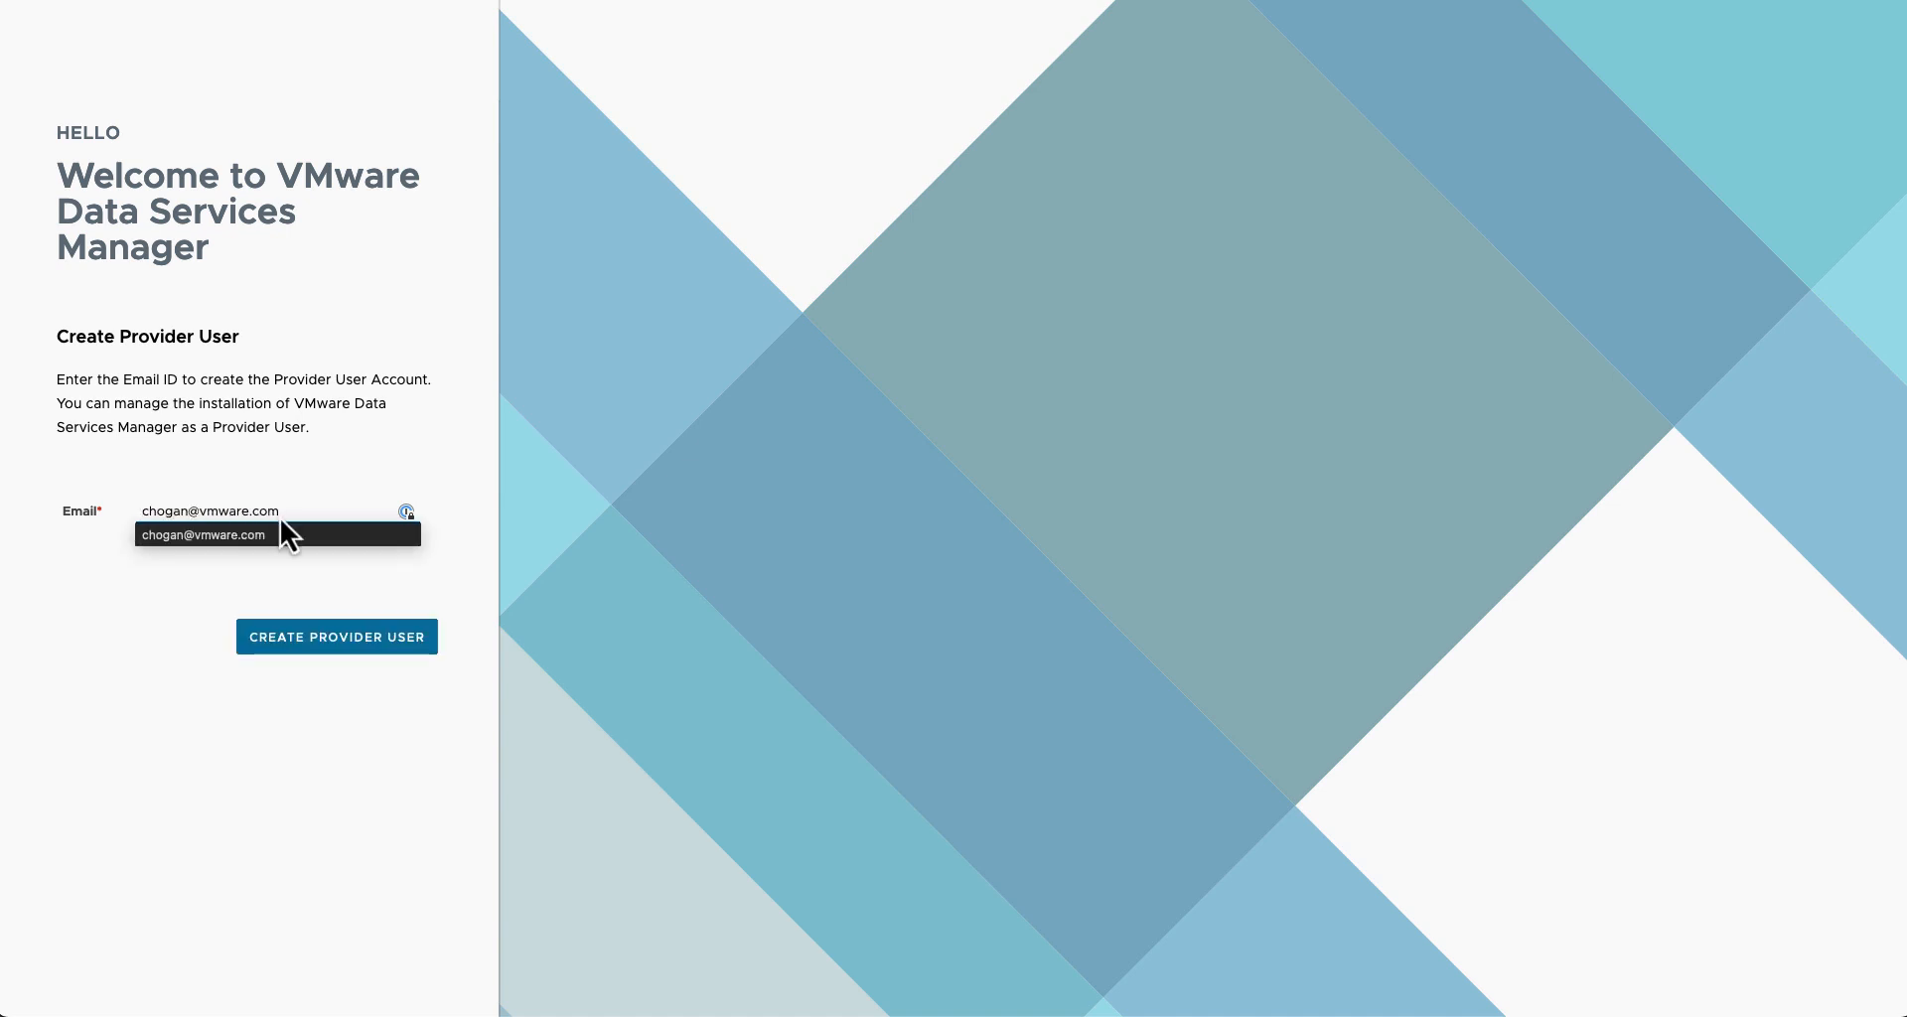
{"action": "left_click", "coordinate": [318, 639]}
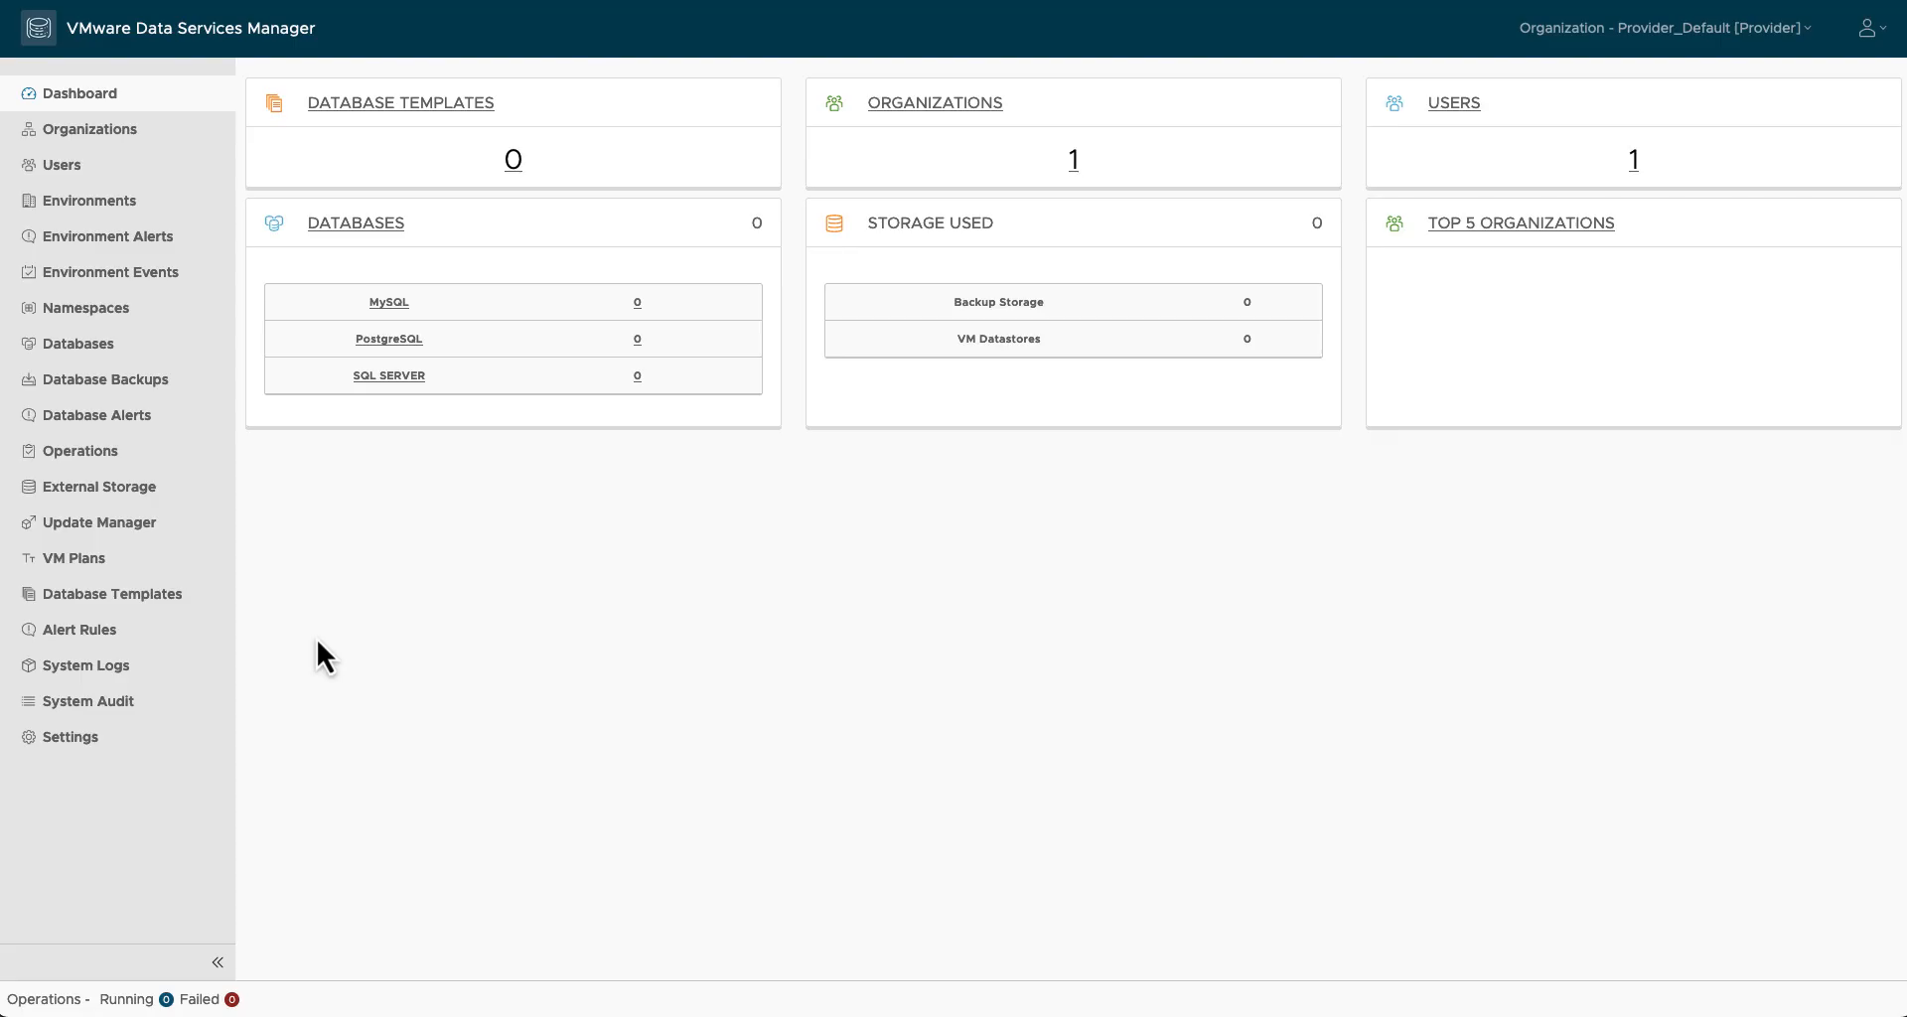
Step: Open Settings and review the Storage, SMTP, LDAP and Log Forwarding tabs
{"action": "left_click", "coordinate": [104, 745]}
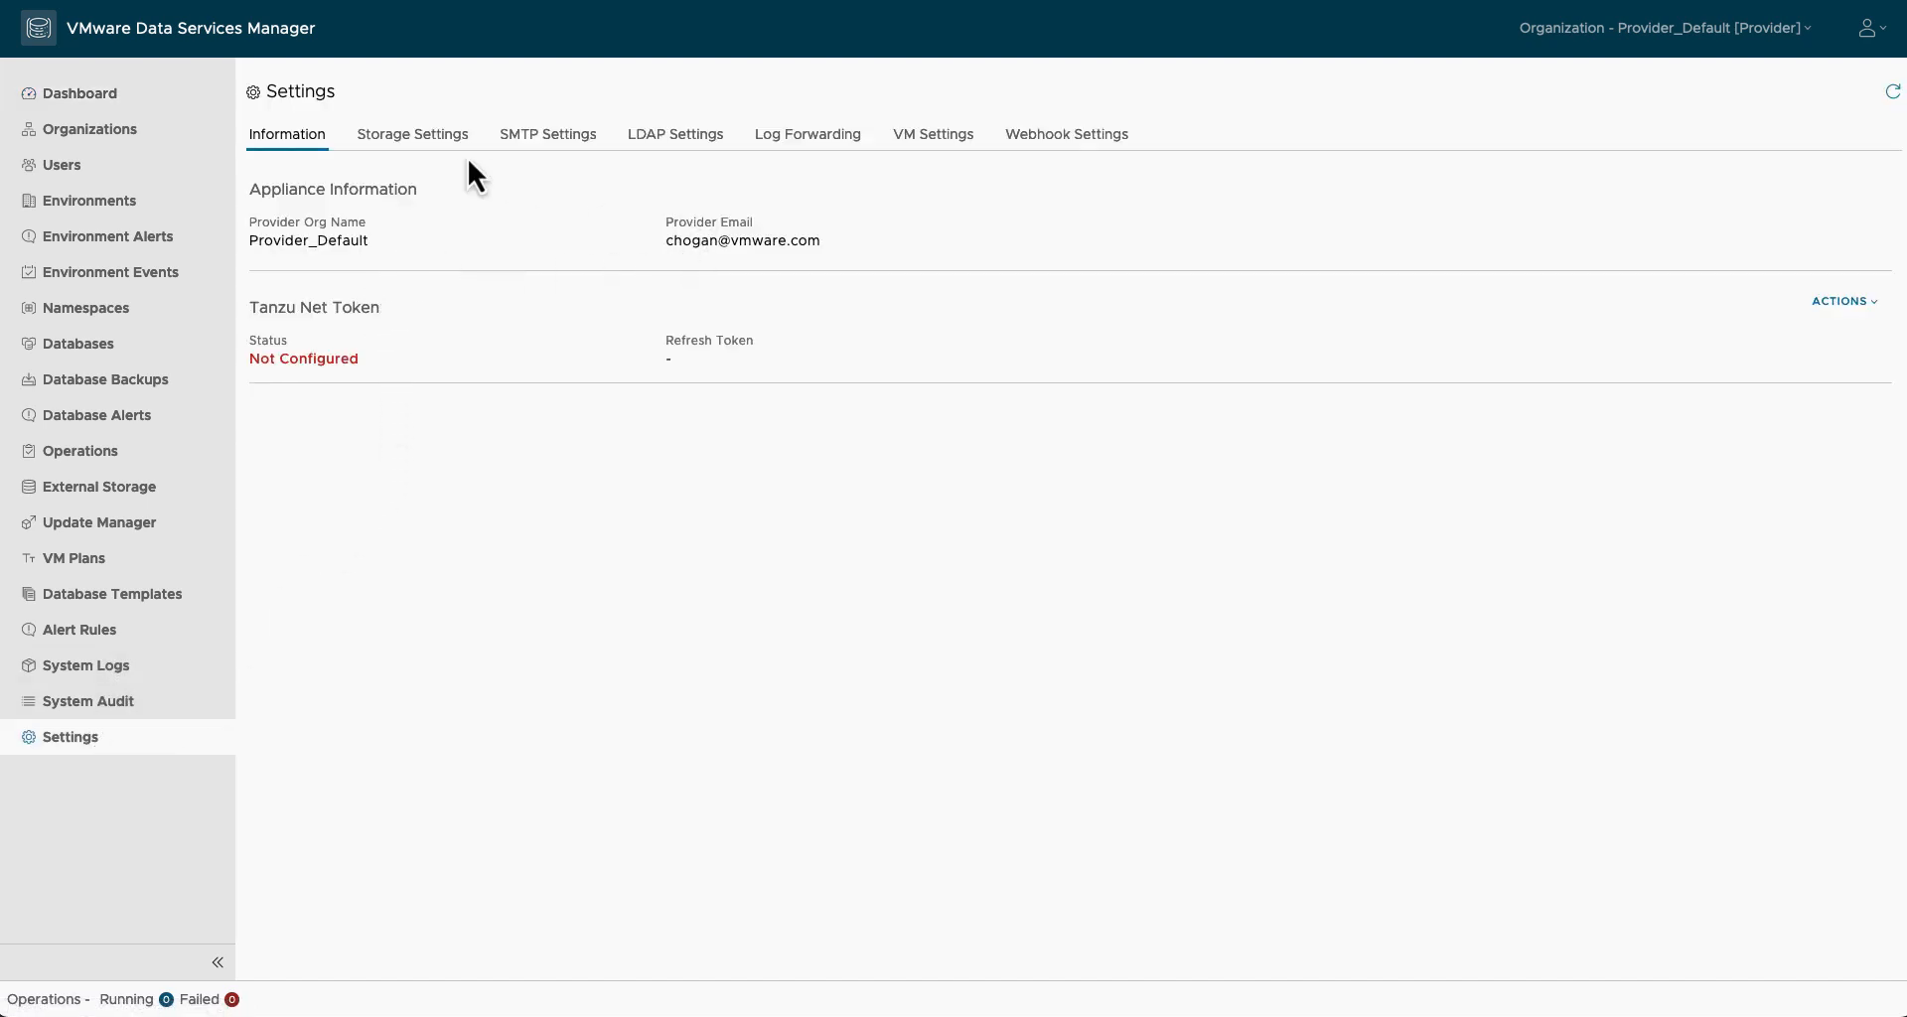
{"action": "left_click", "coordinate": [437, 149]}
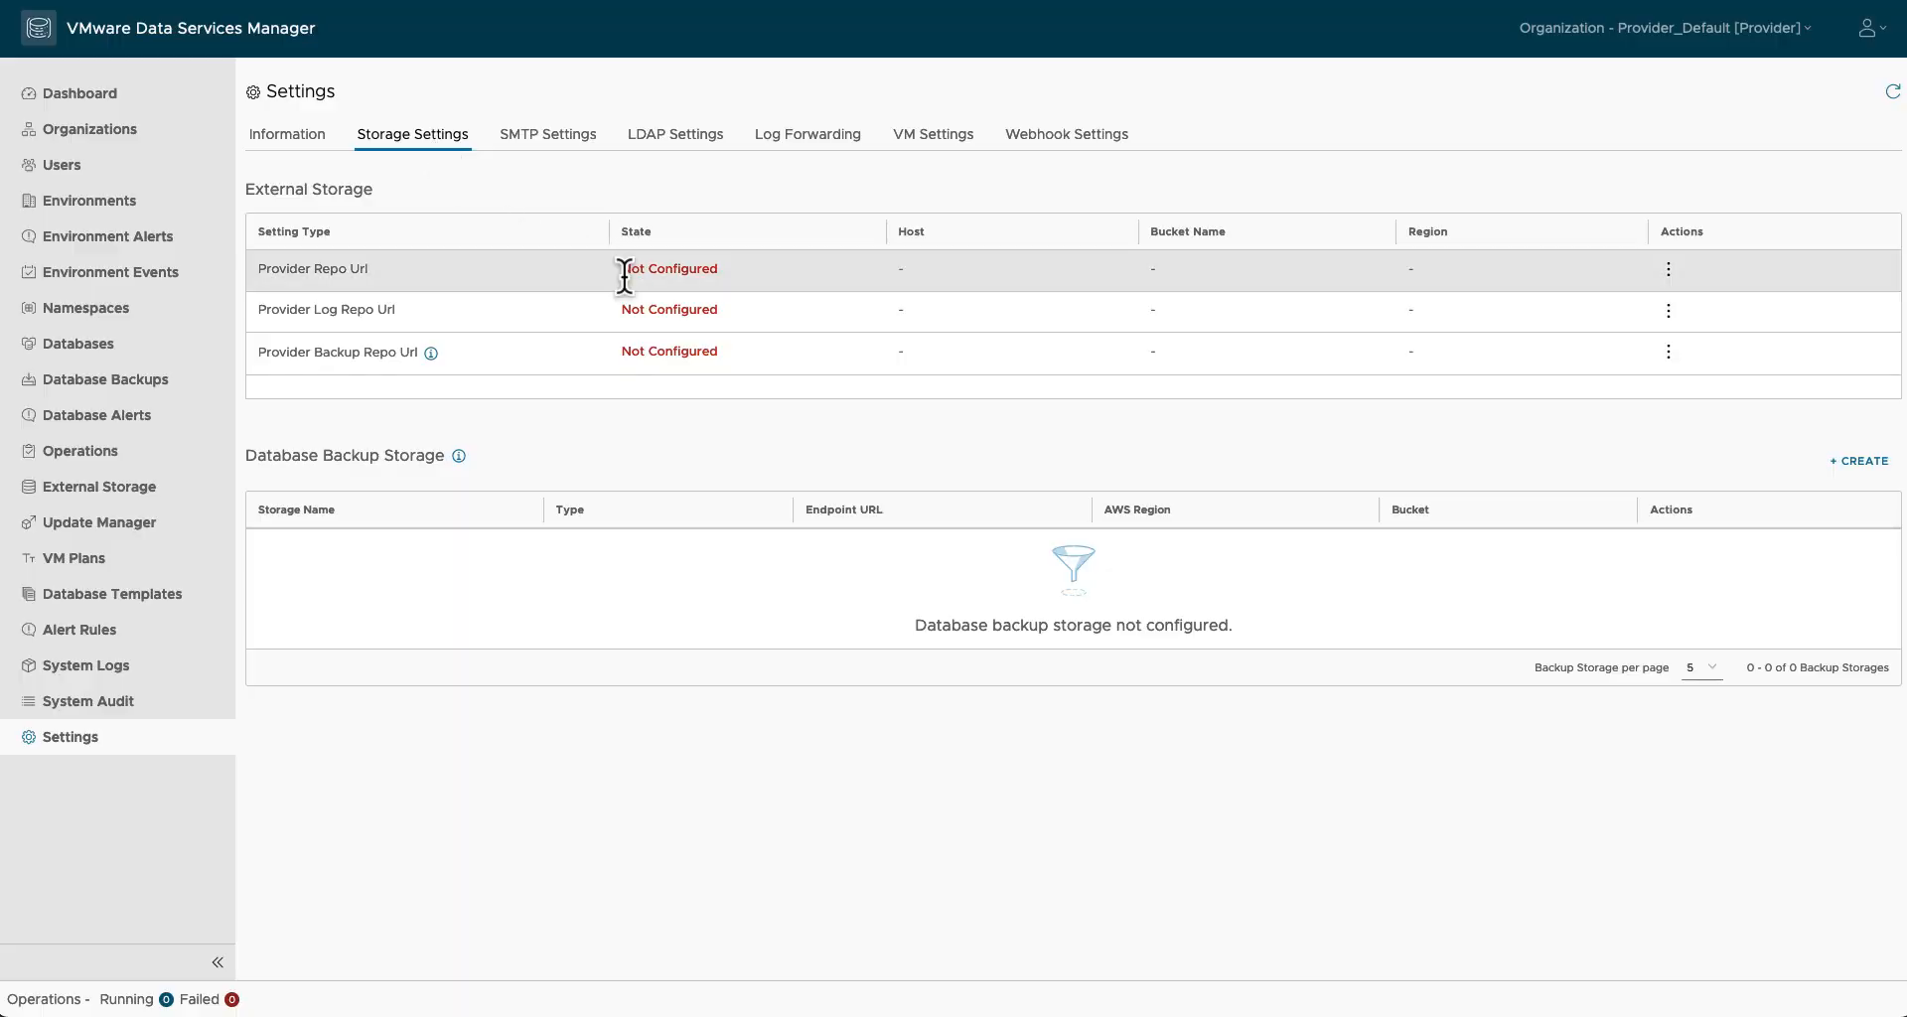
{"action": "left_click", "coordinate": [553, 139]}
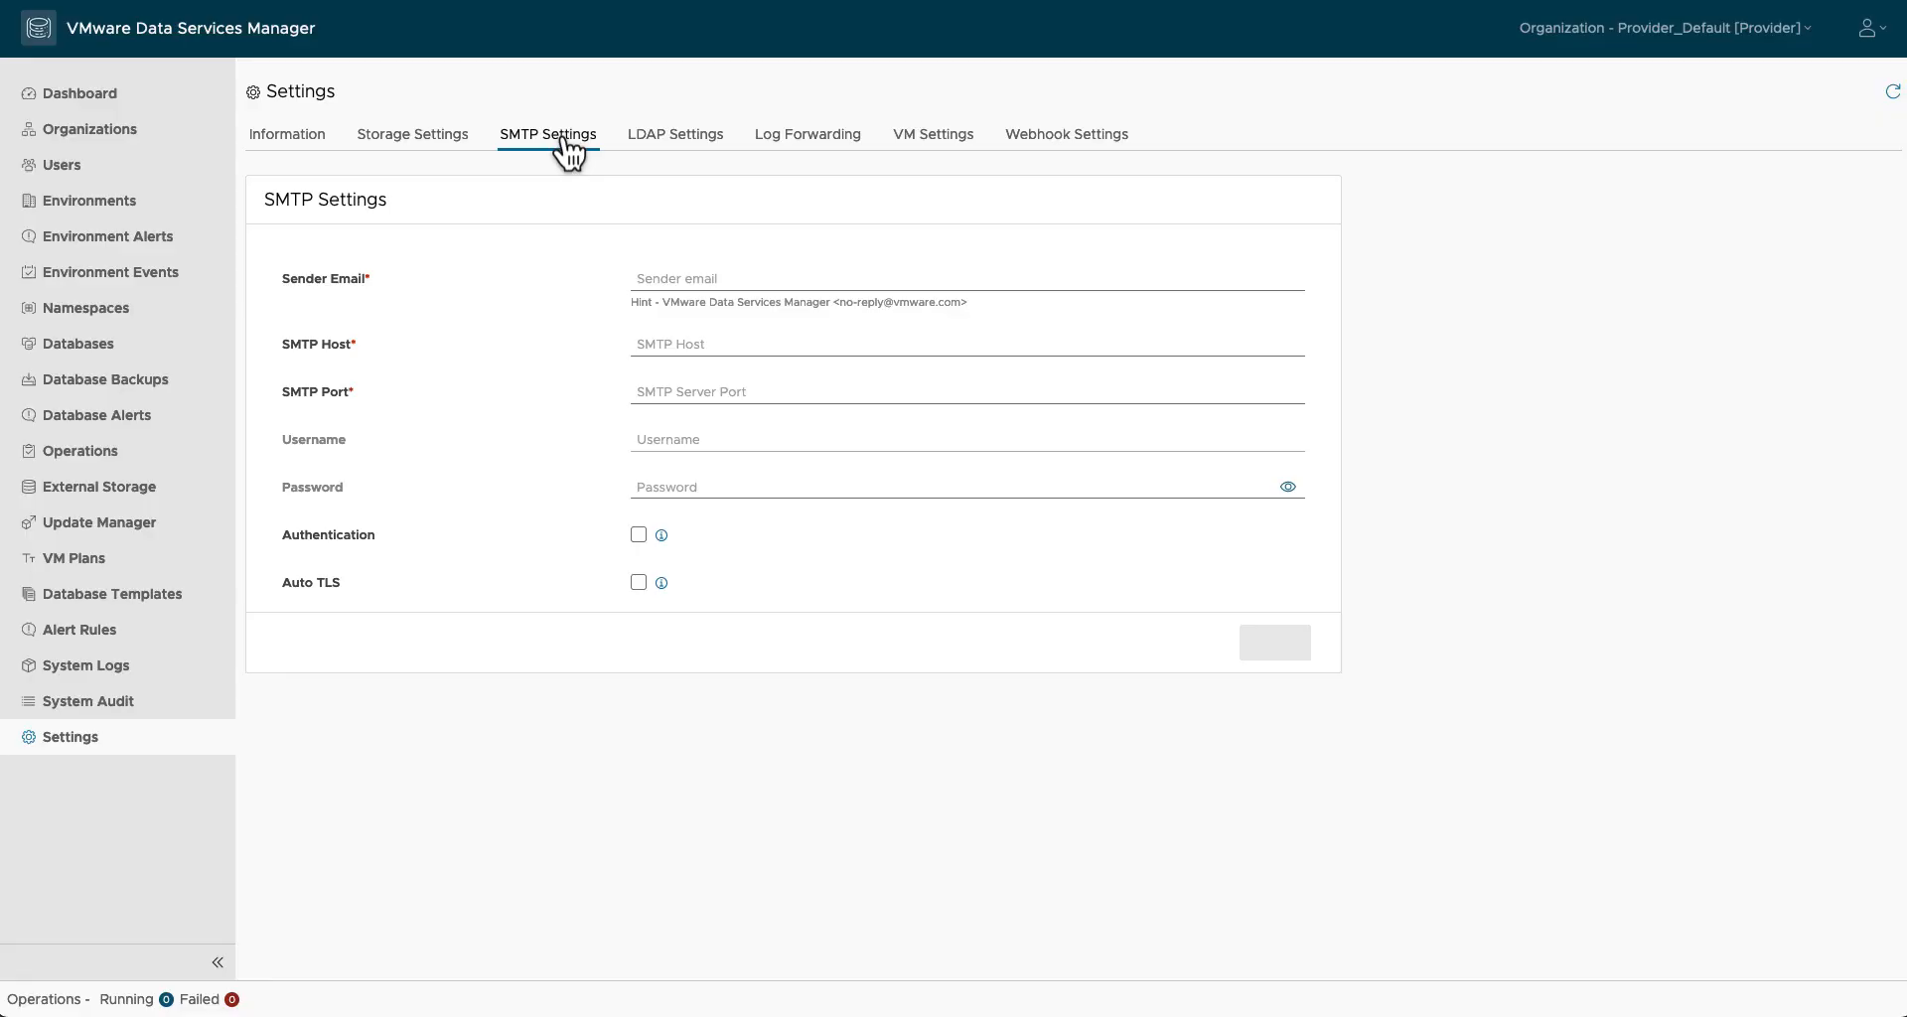
{"action": "left_click", "coordinate": [685, 147]}
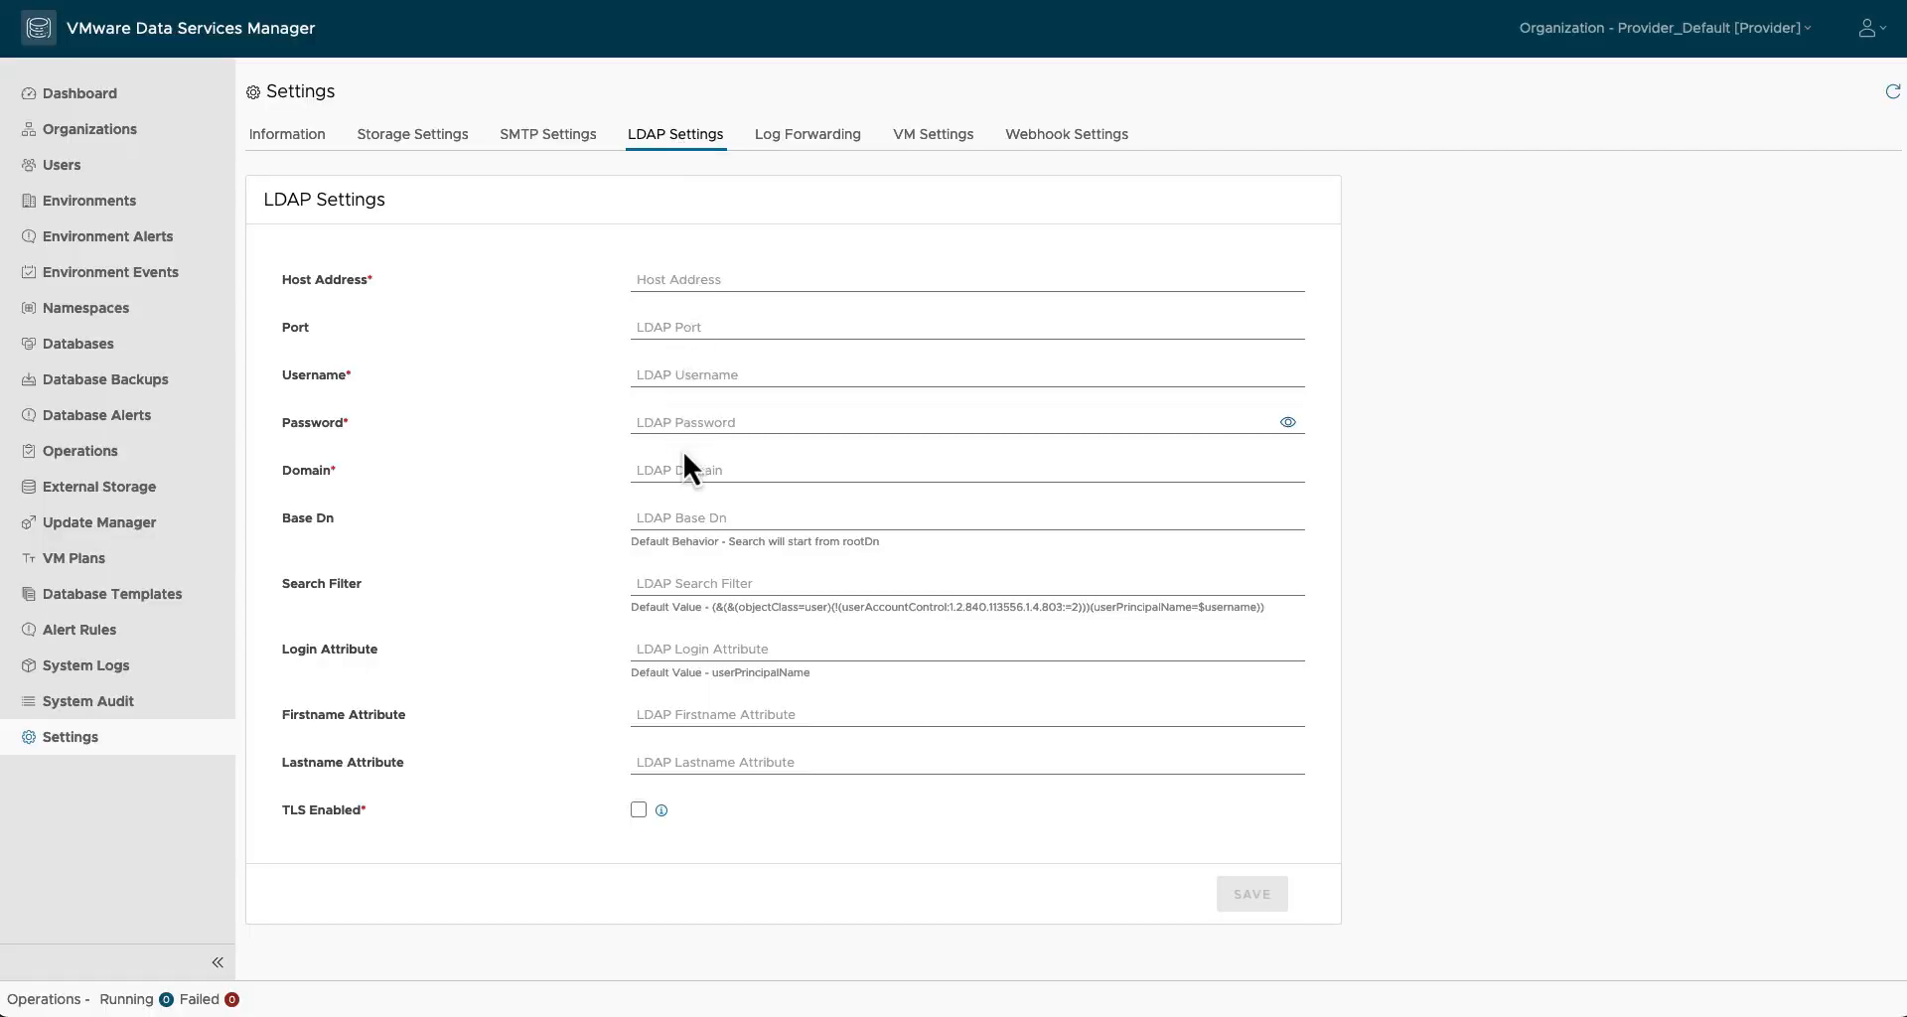
{"action": "left_click", "coordinate": [789, 144]}
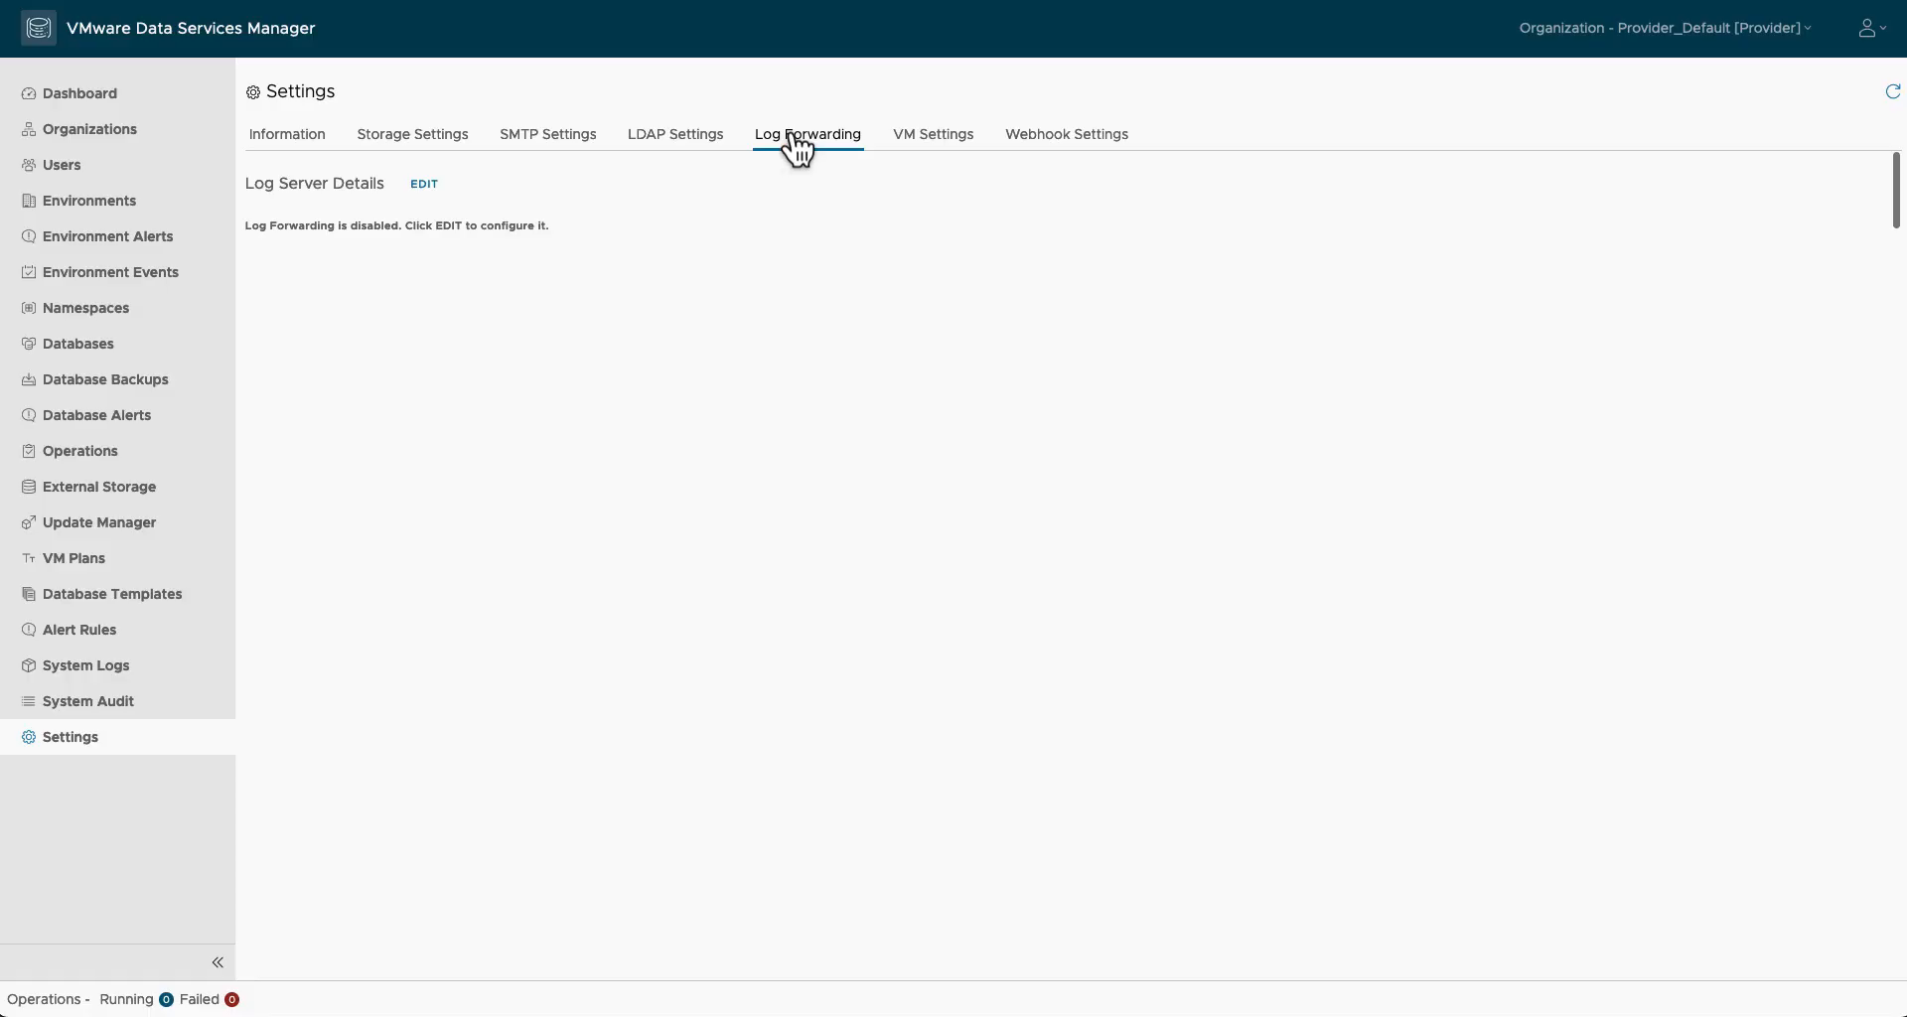
Step: Discard a Syslog log-server edit so forwarding stays disabled, then view VM and webhook settings
{"action": "left_click", "coordinate": [427, 185]}
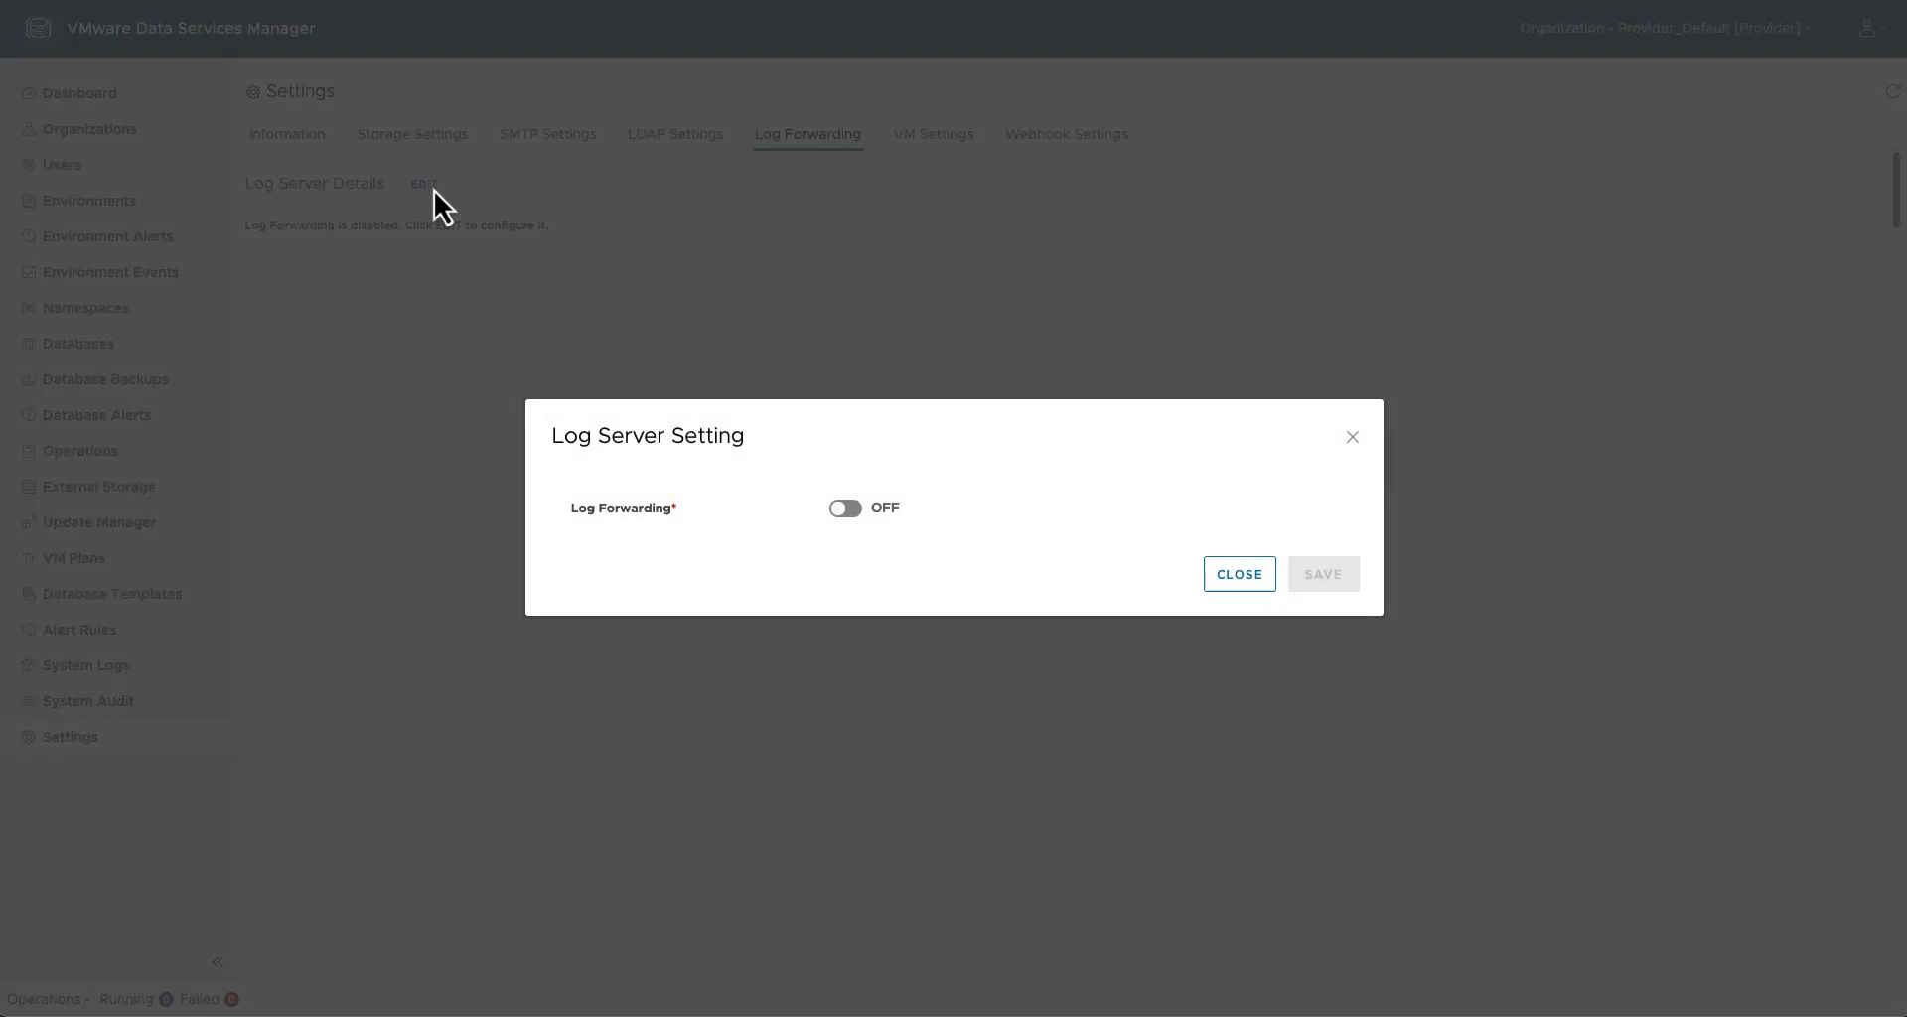
{"action": "left_click", "coordinate": [854, 509]}
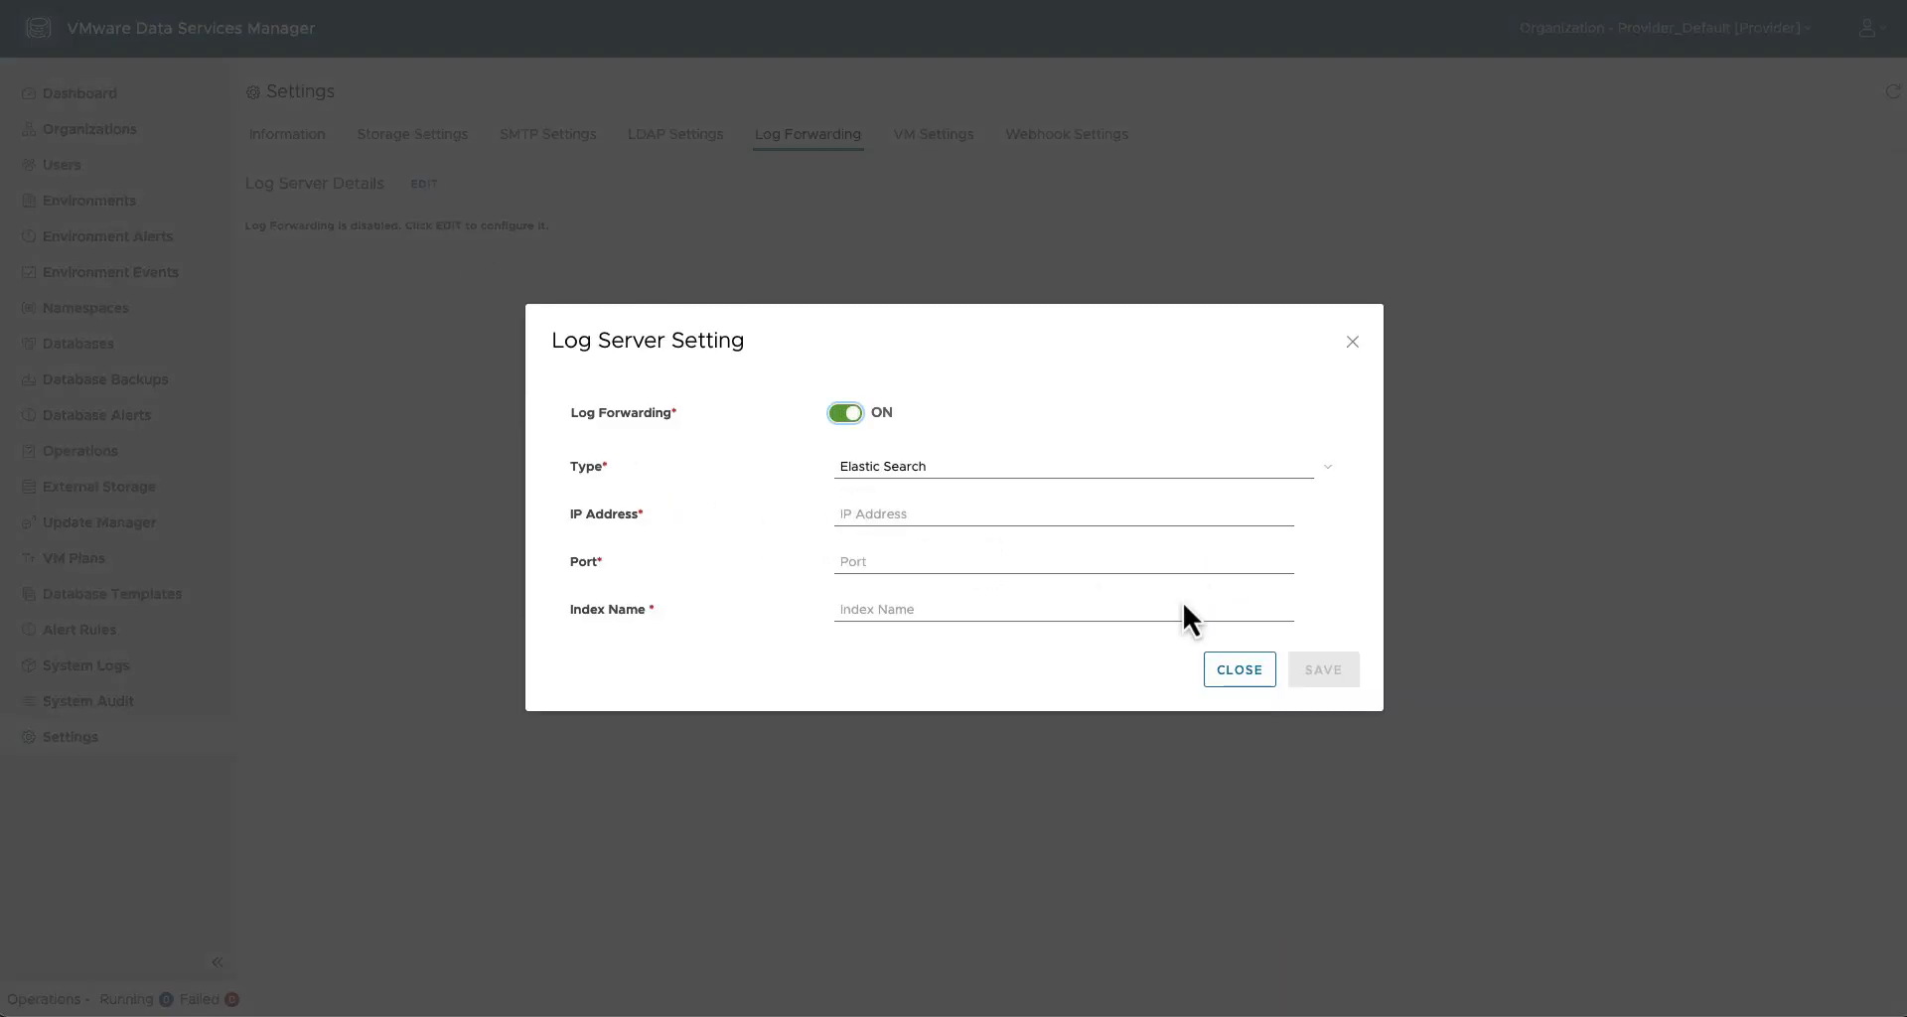
{"action": "left_click", "coordinate": [1117, 475]}
{"action": "left_click", "coordinate": [1064, 487]}
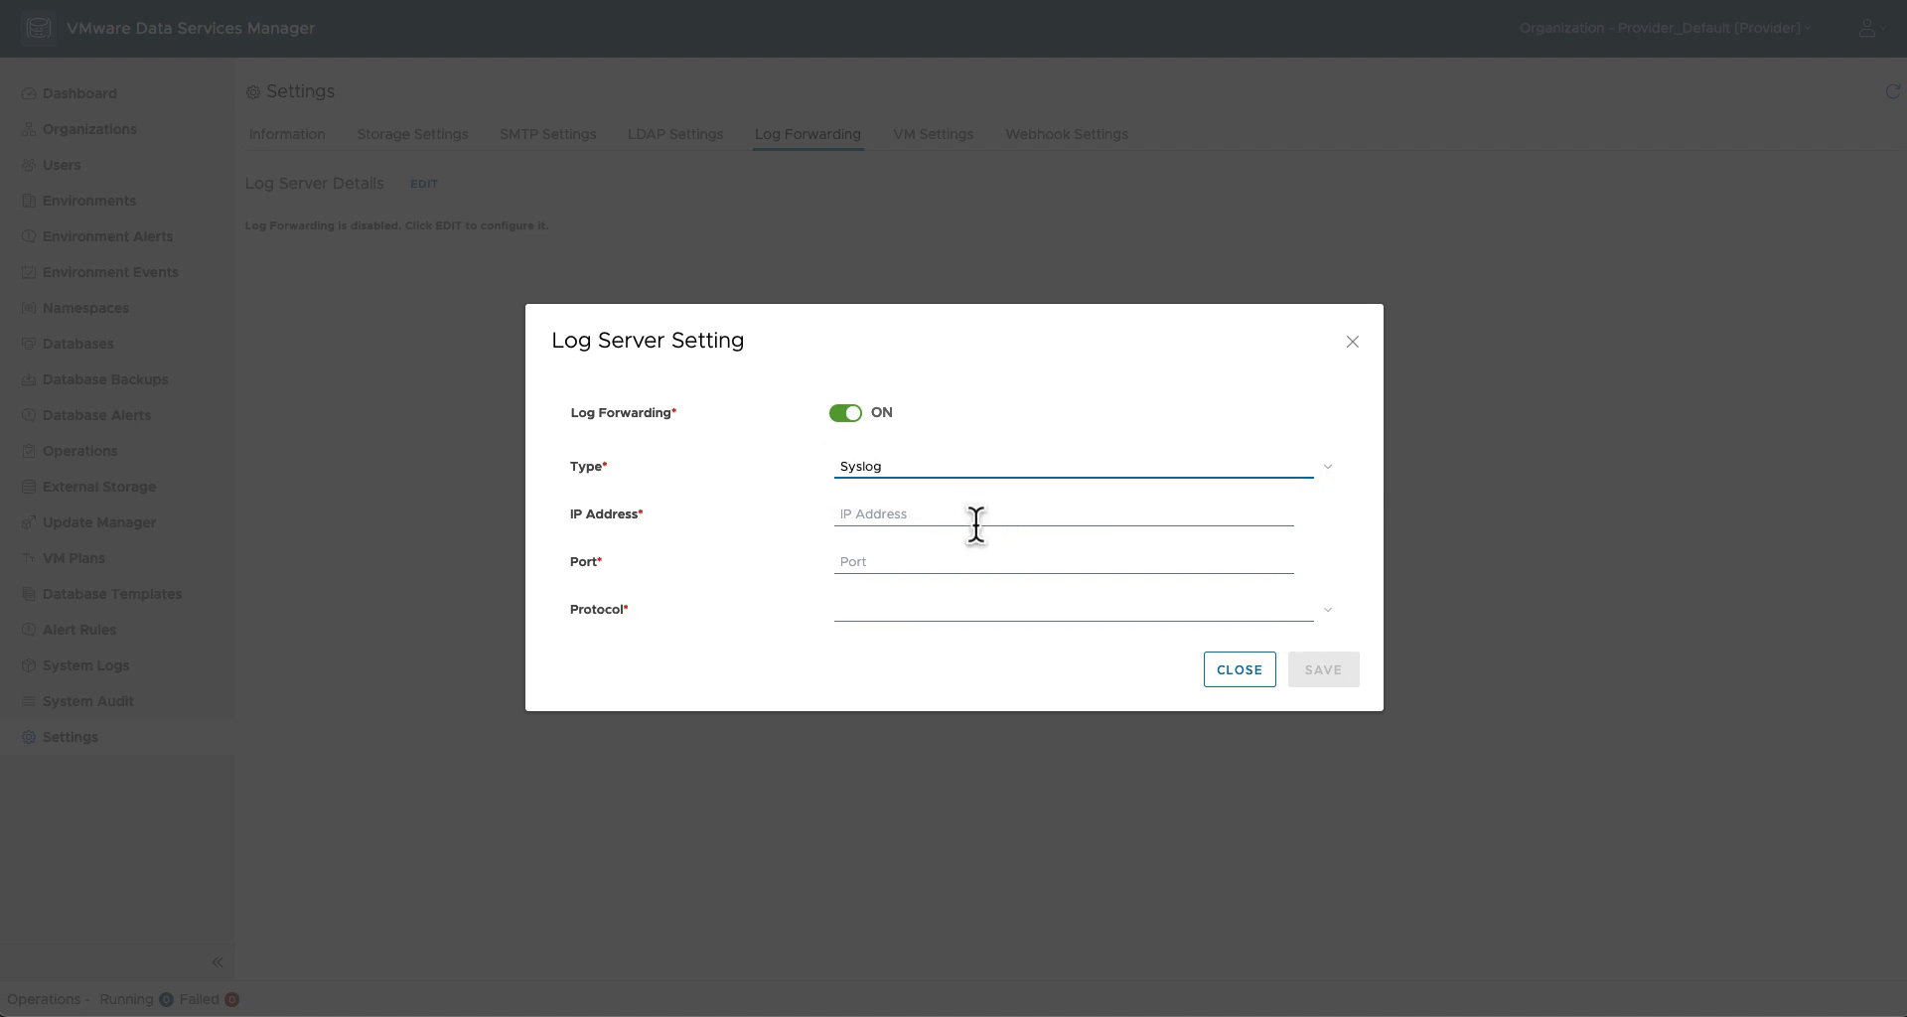
{"action": "left_click", "coordinate": [1242, 677]}
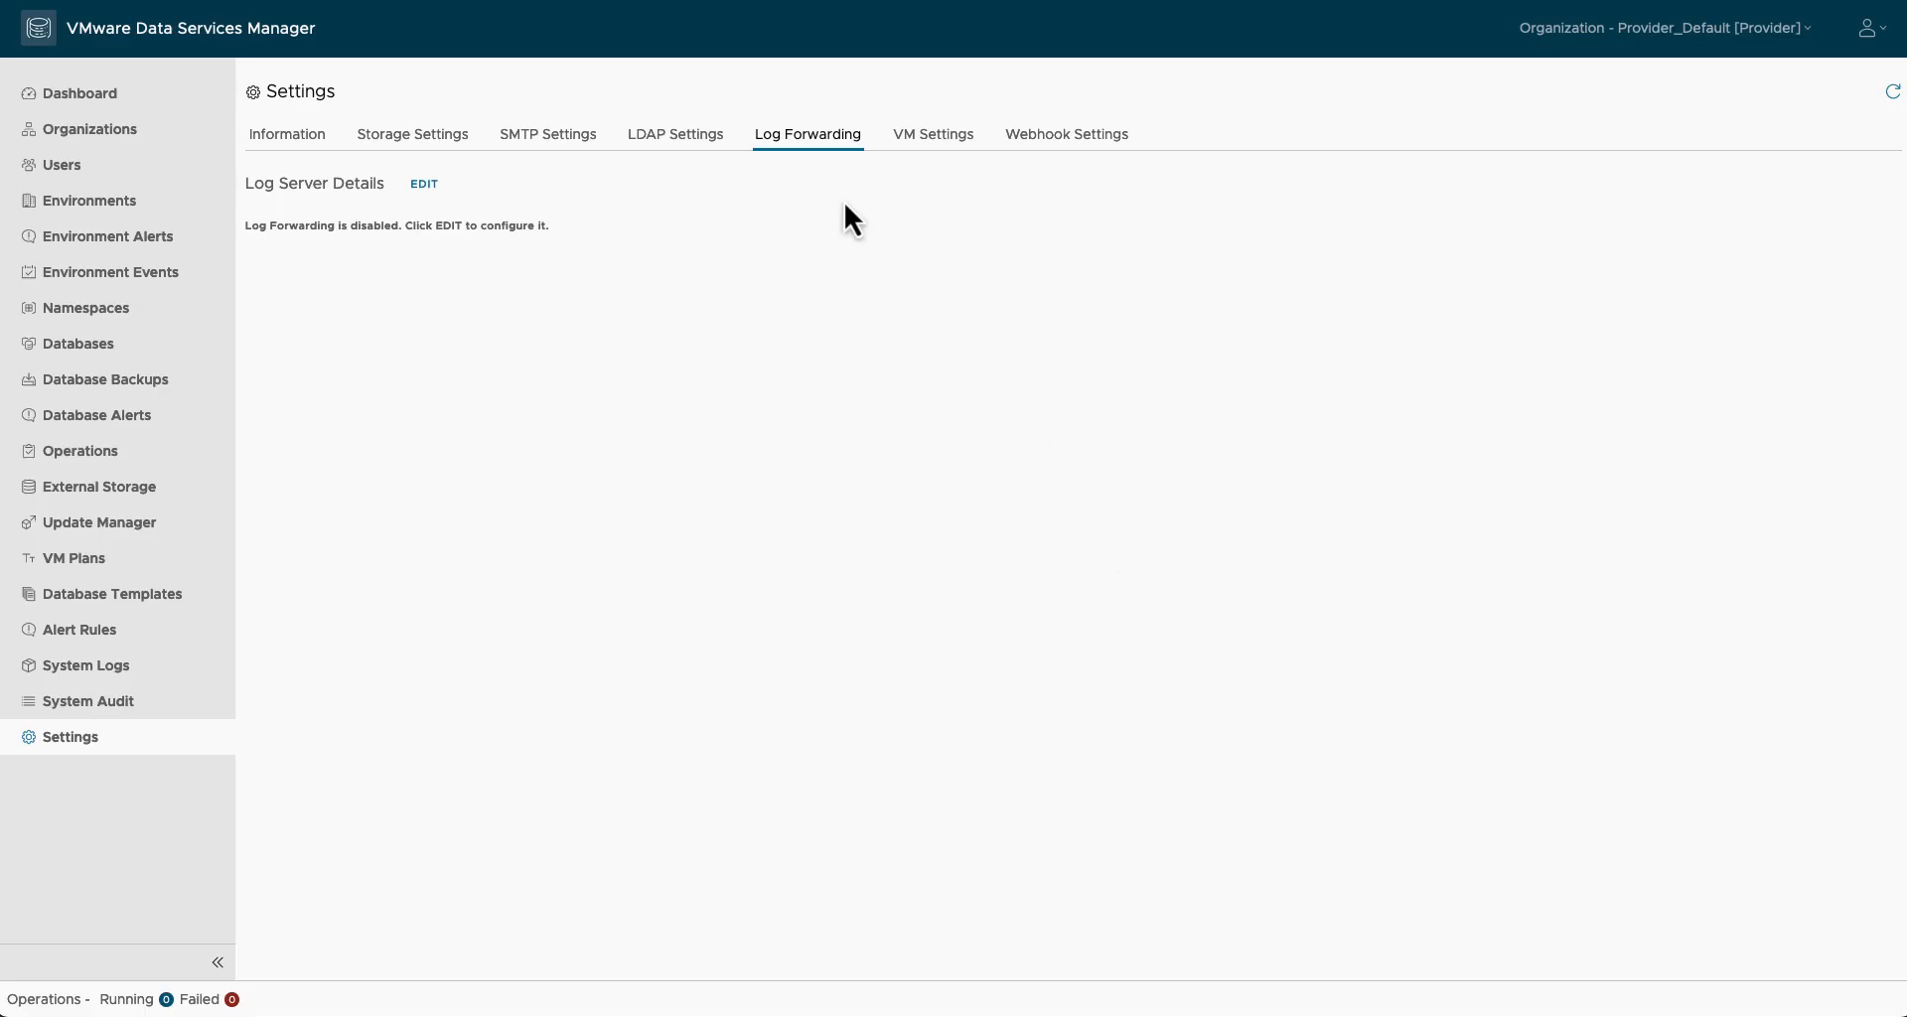
{"action": "left_click", "coordinate": [932, 139]}
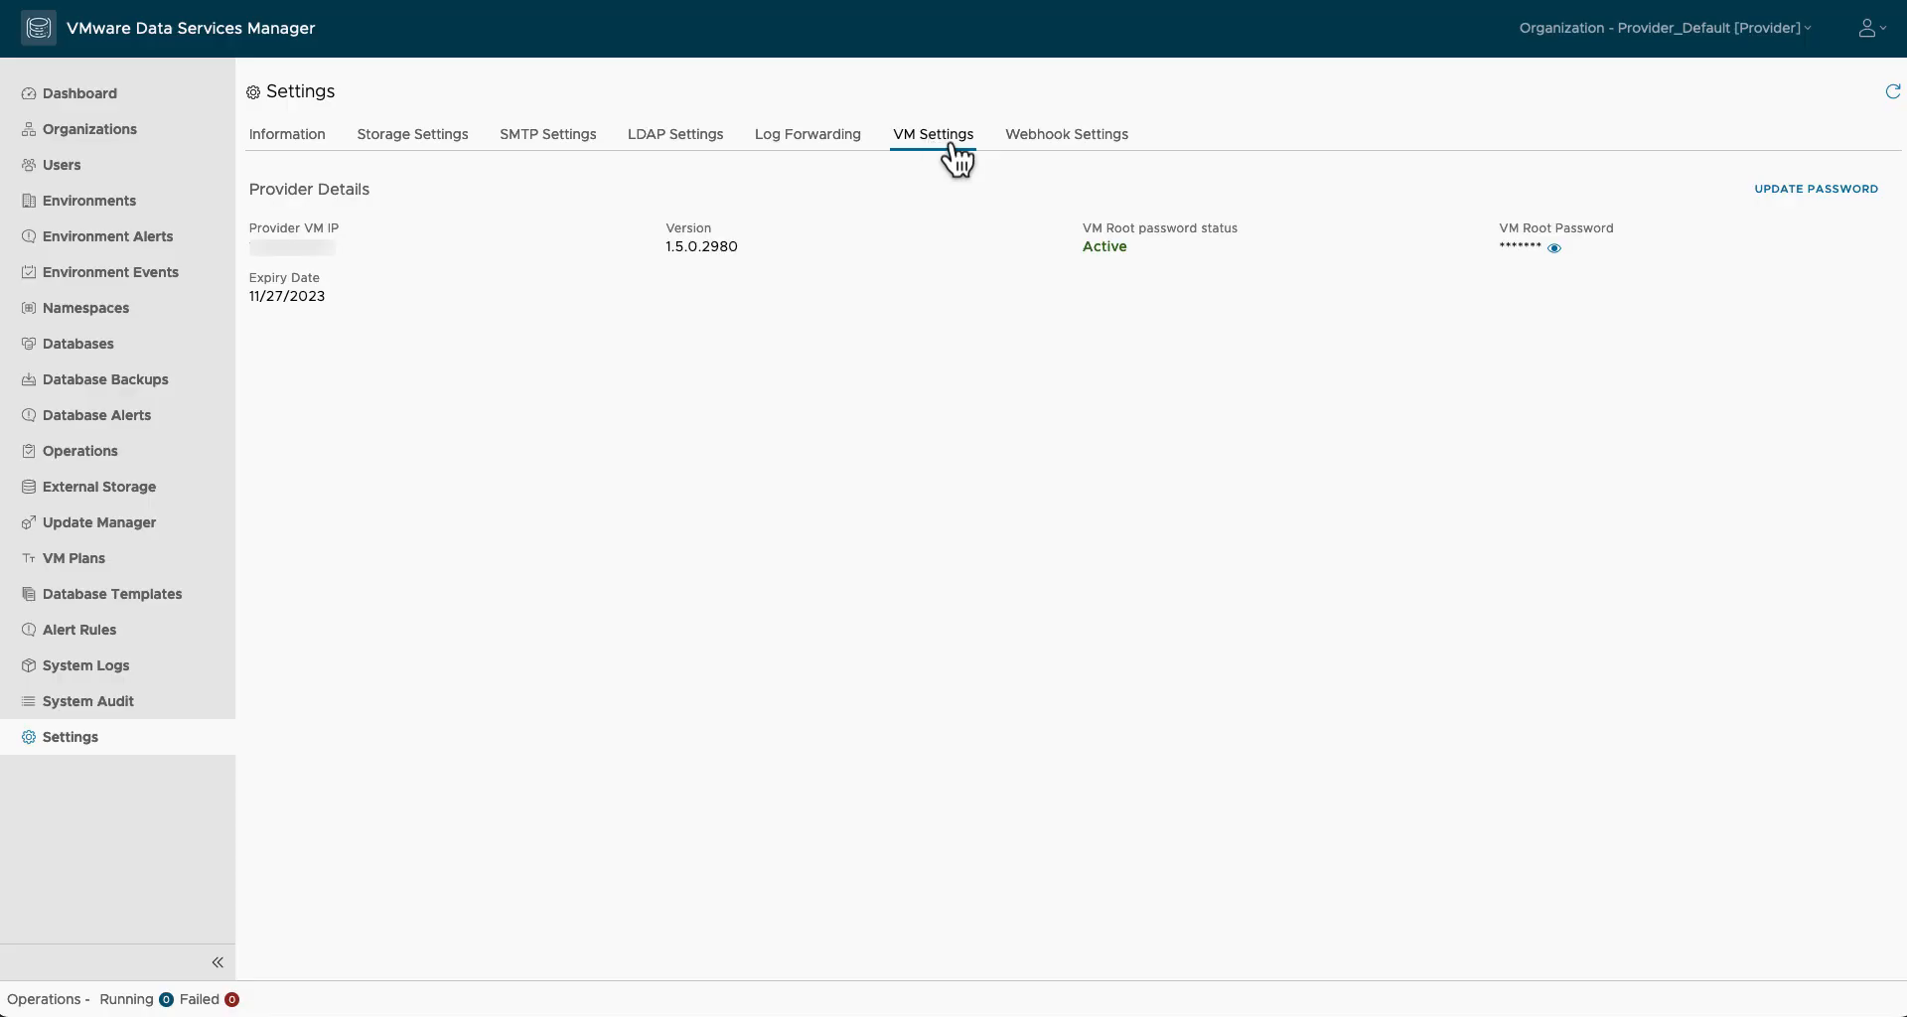
{"action": "left_click", "coordinate": [1068, 149]}
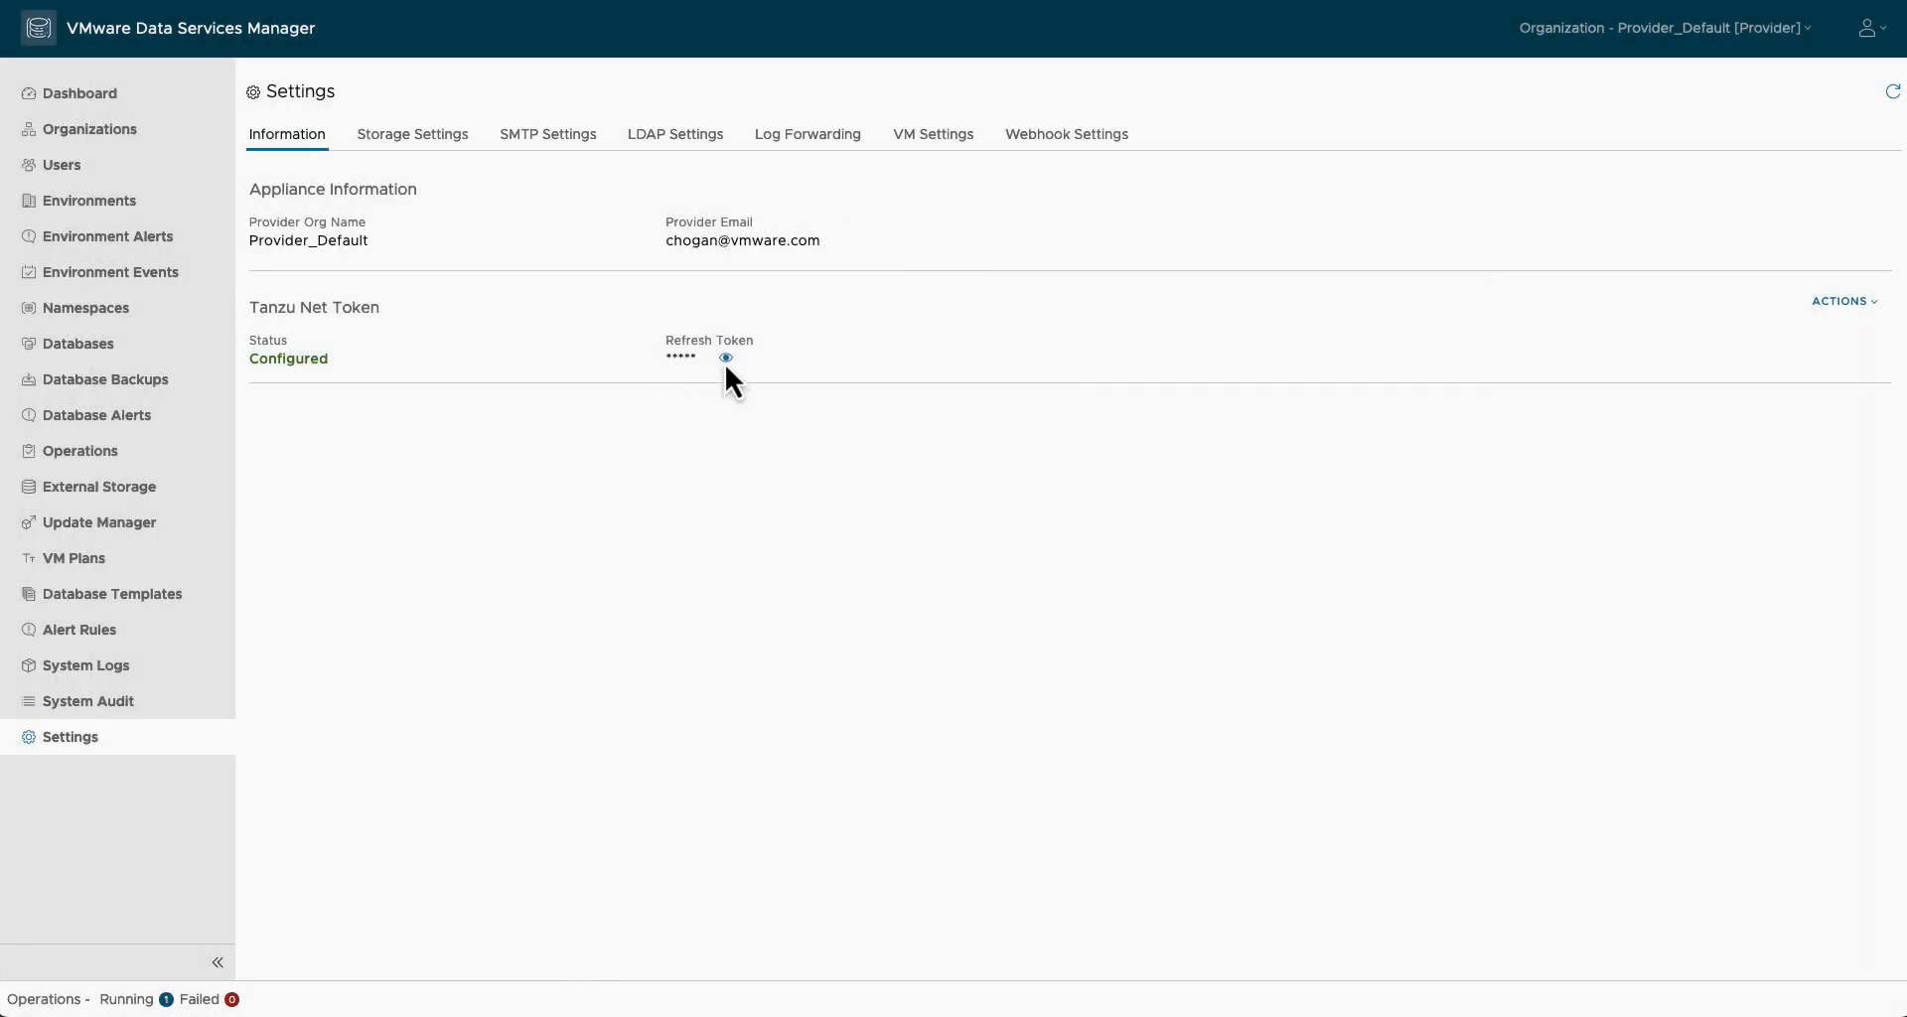
Step: Show recent operations, recheck every Settings tab including the cjh-dsm-app webhook, then go to Environments
{"action": "left_click", "coordinate": [129, 1001]}
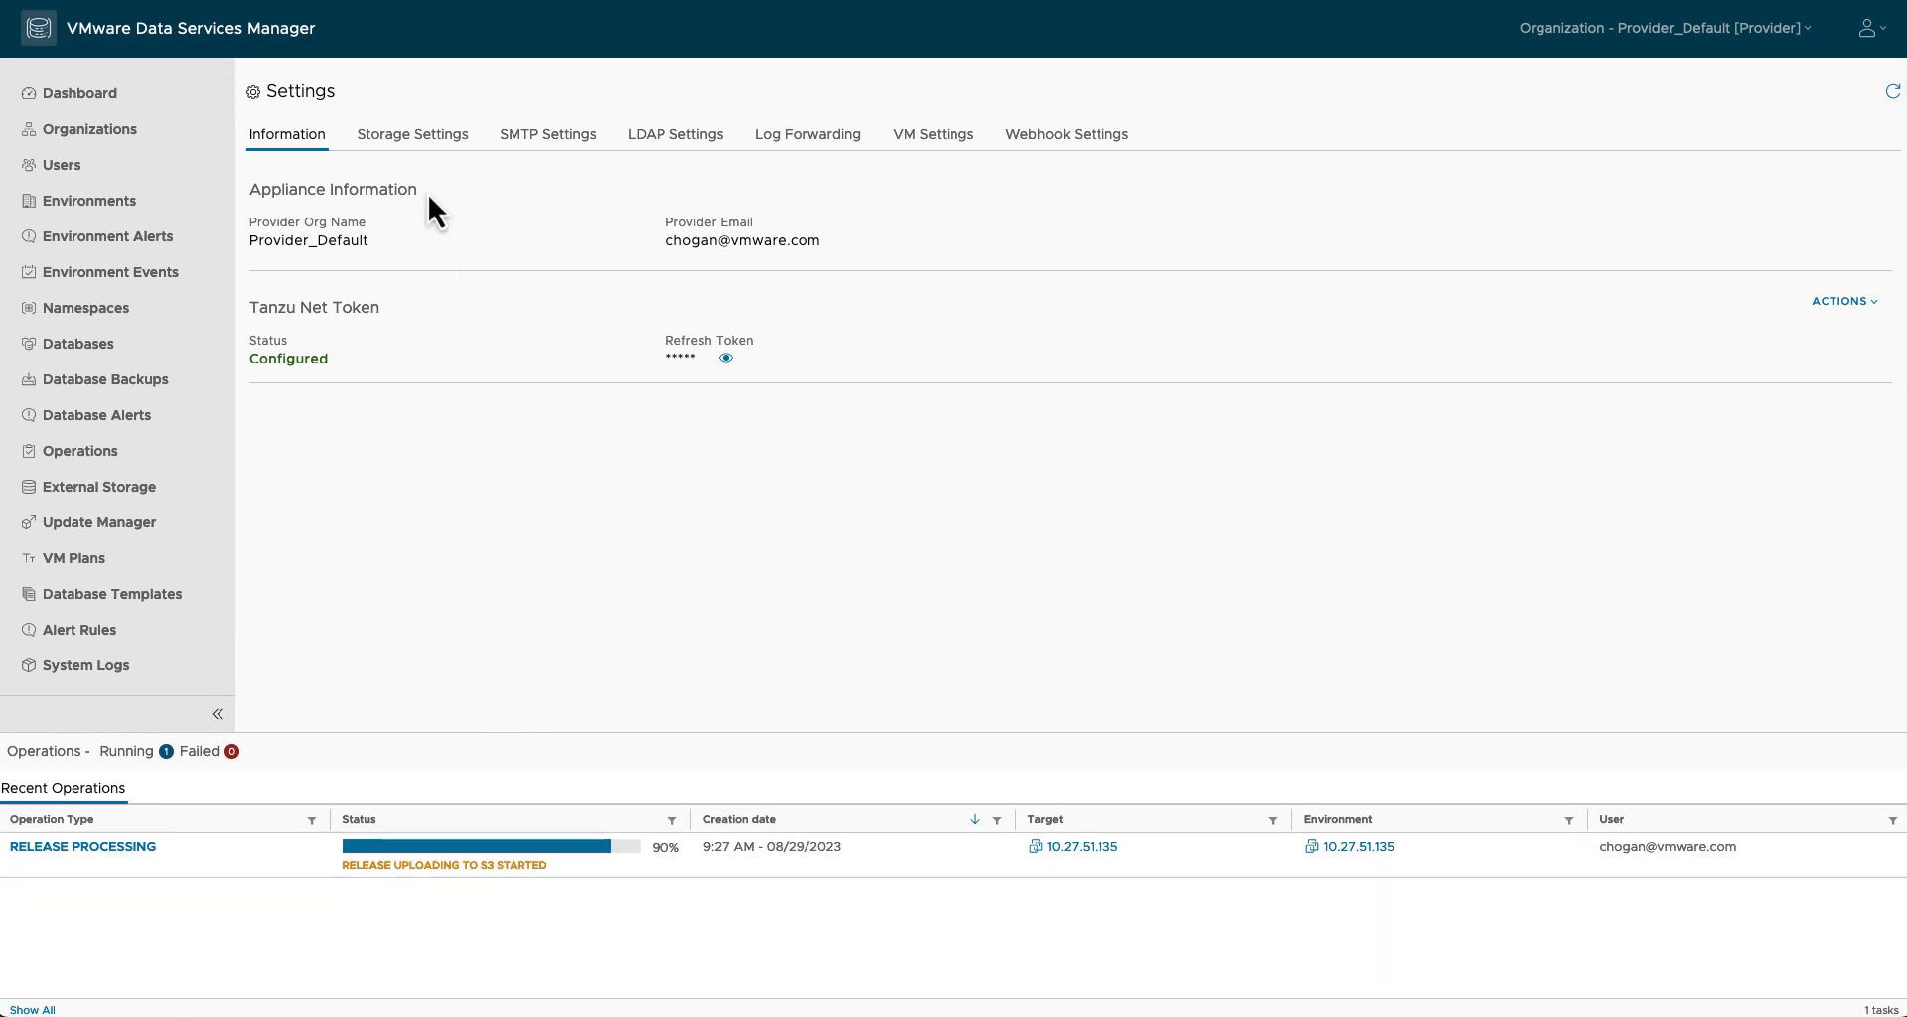
{"action": "left_click", "coordinate": [430, 141]}
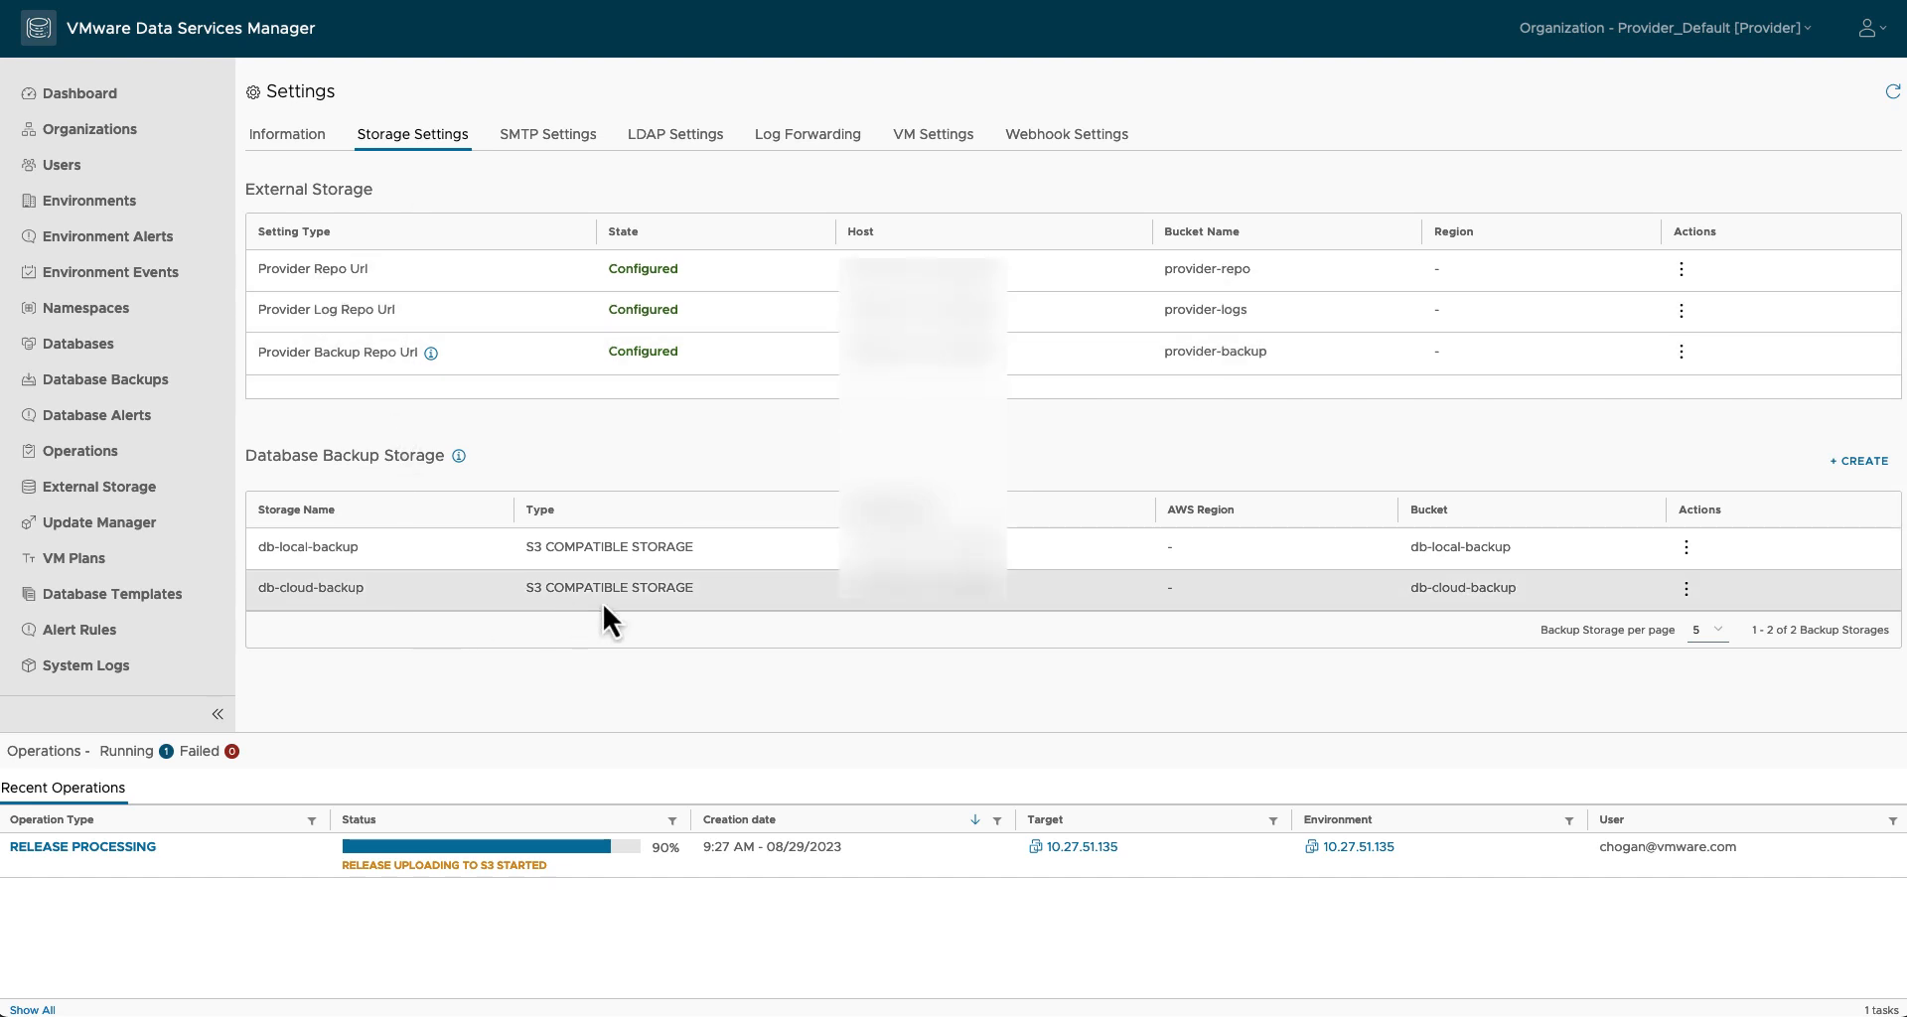
{"action": "left_click", "coordinate": [552, 137]}
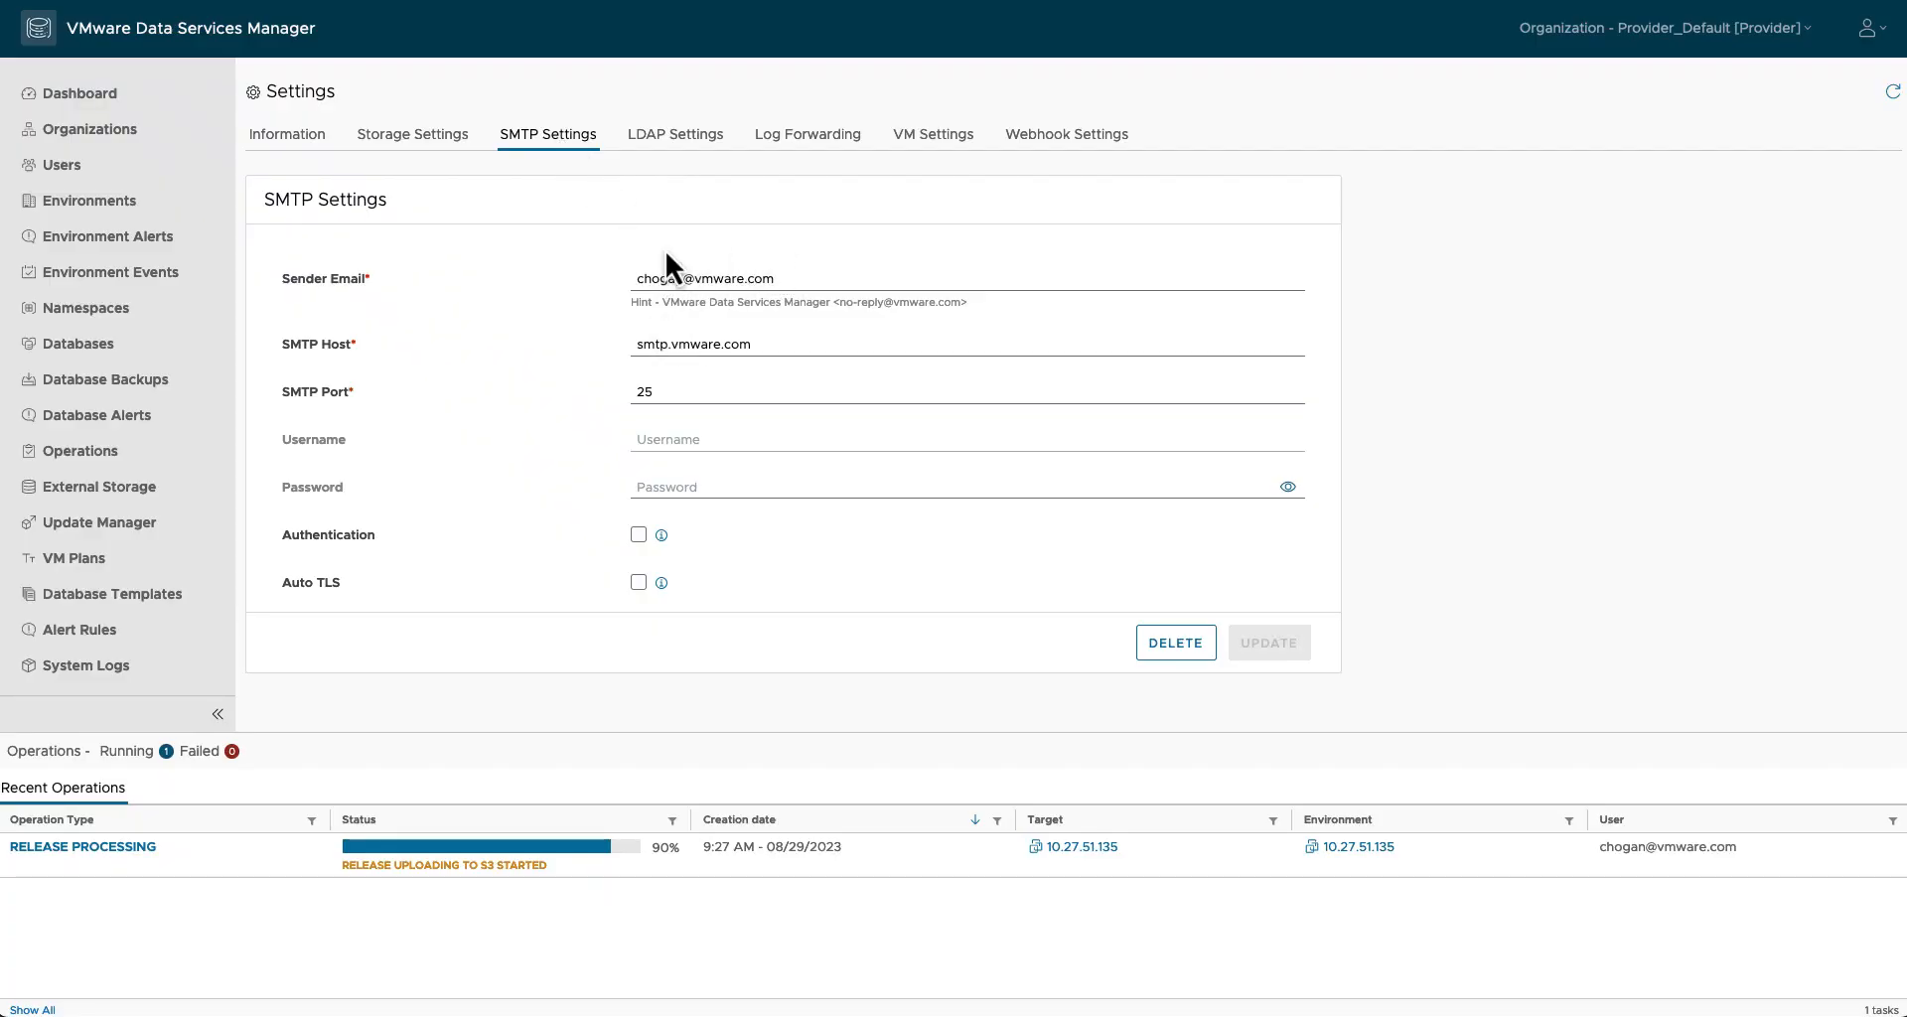
{"action": "left_click", "coordinate": [670, 147]}
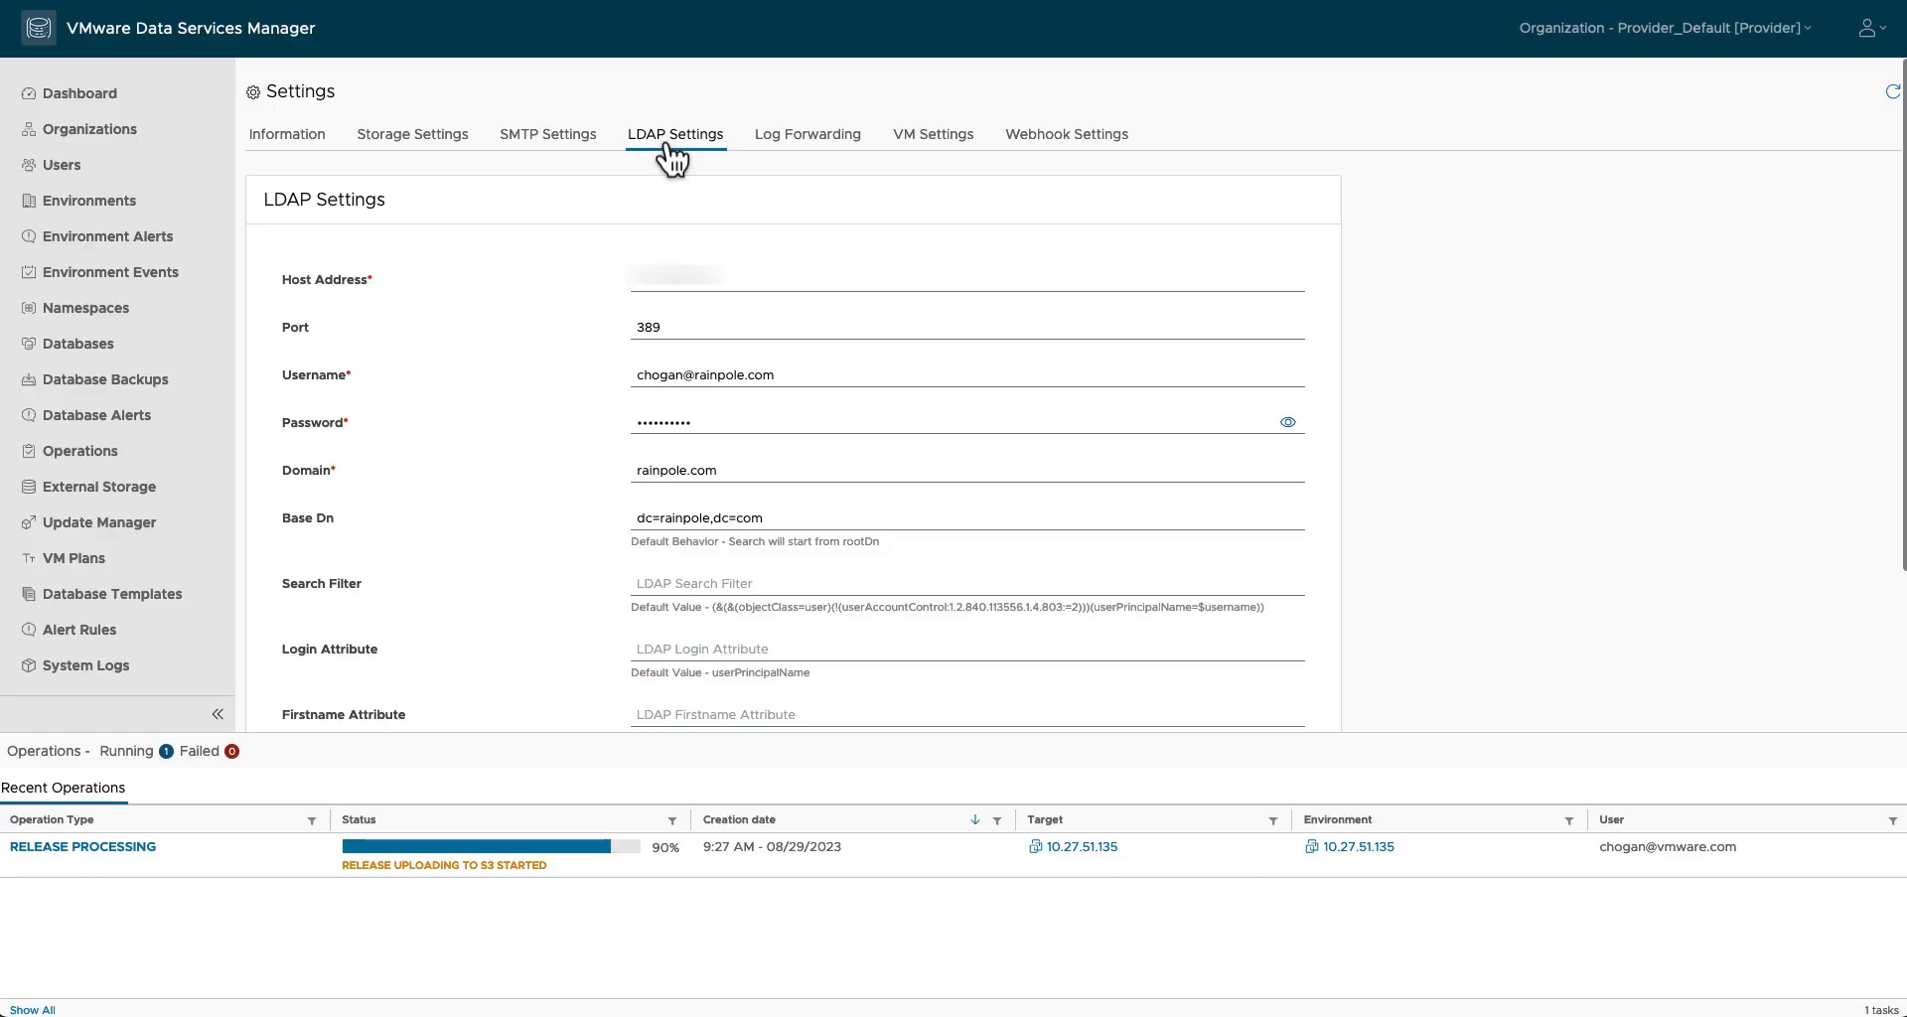
{"action": "left_click", "coordinate": [785, 139]}
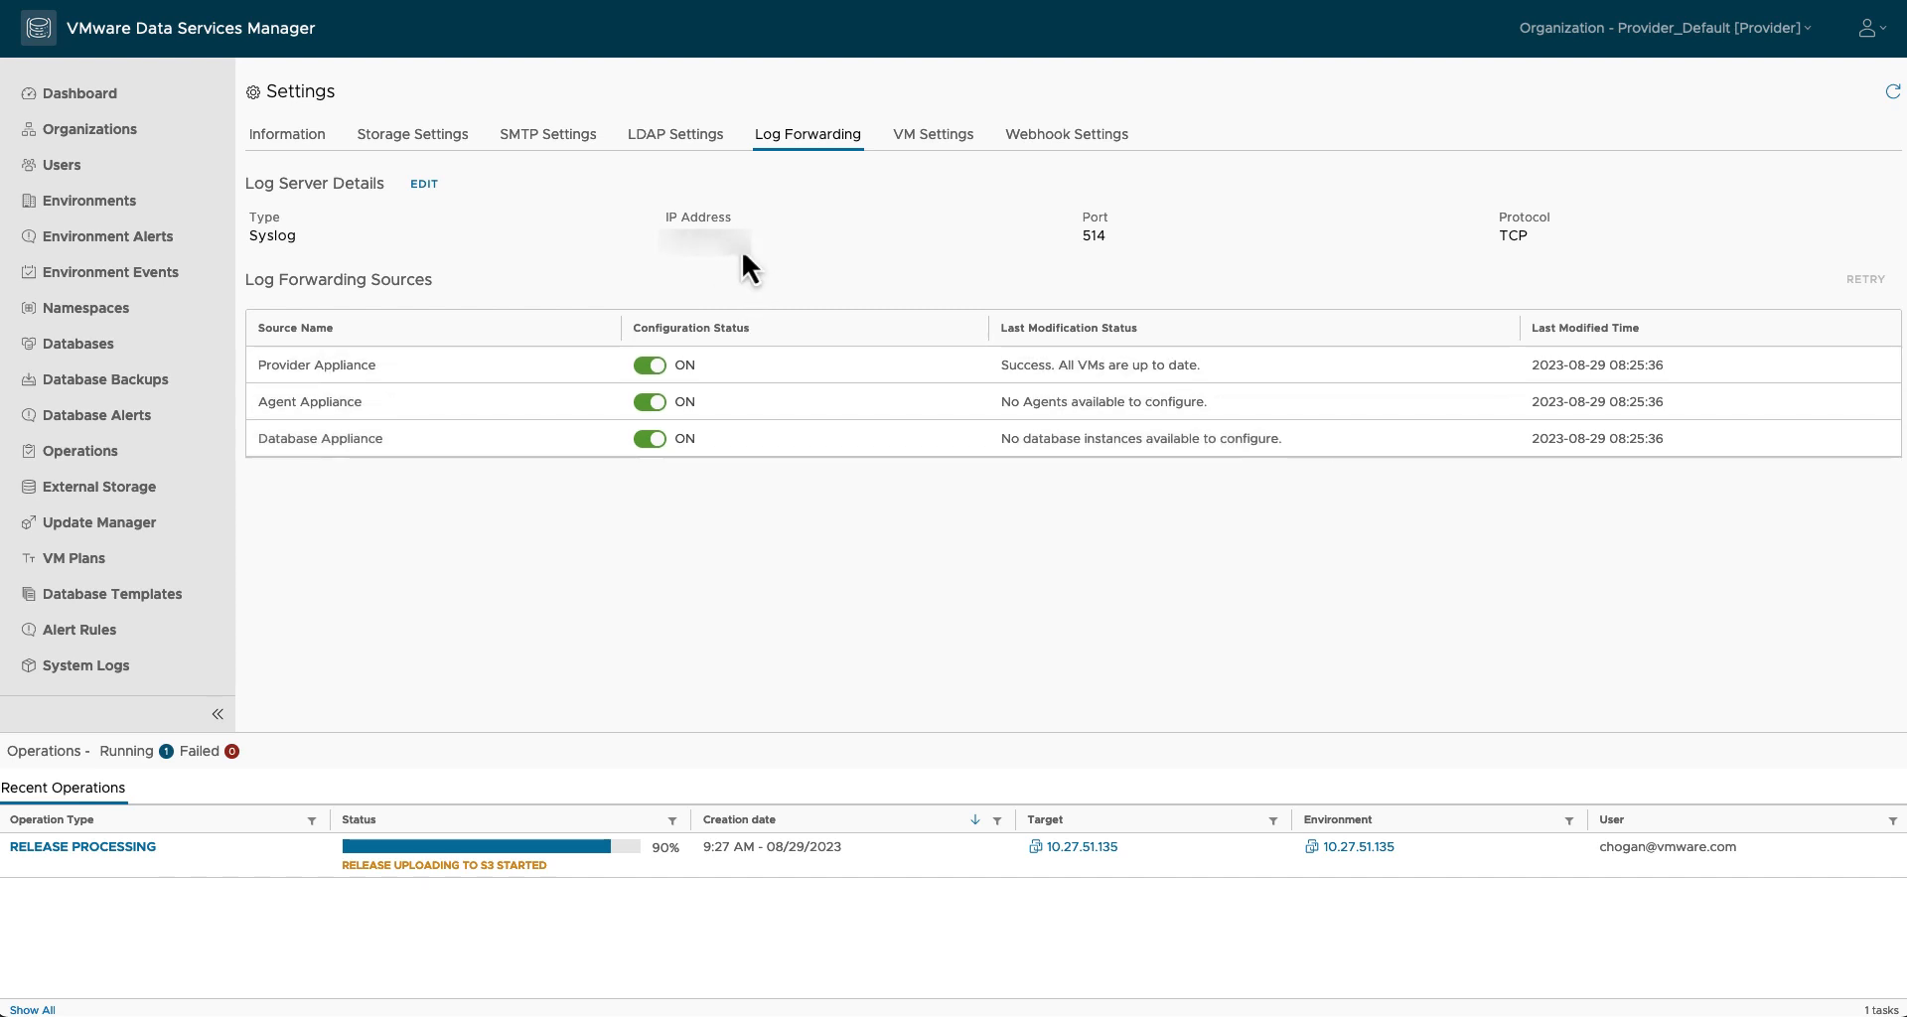
{"action": "left_click", "coordinate": [954, 144]}
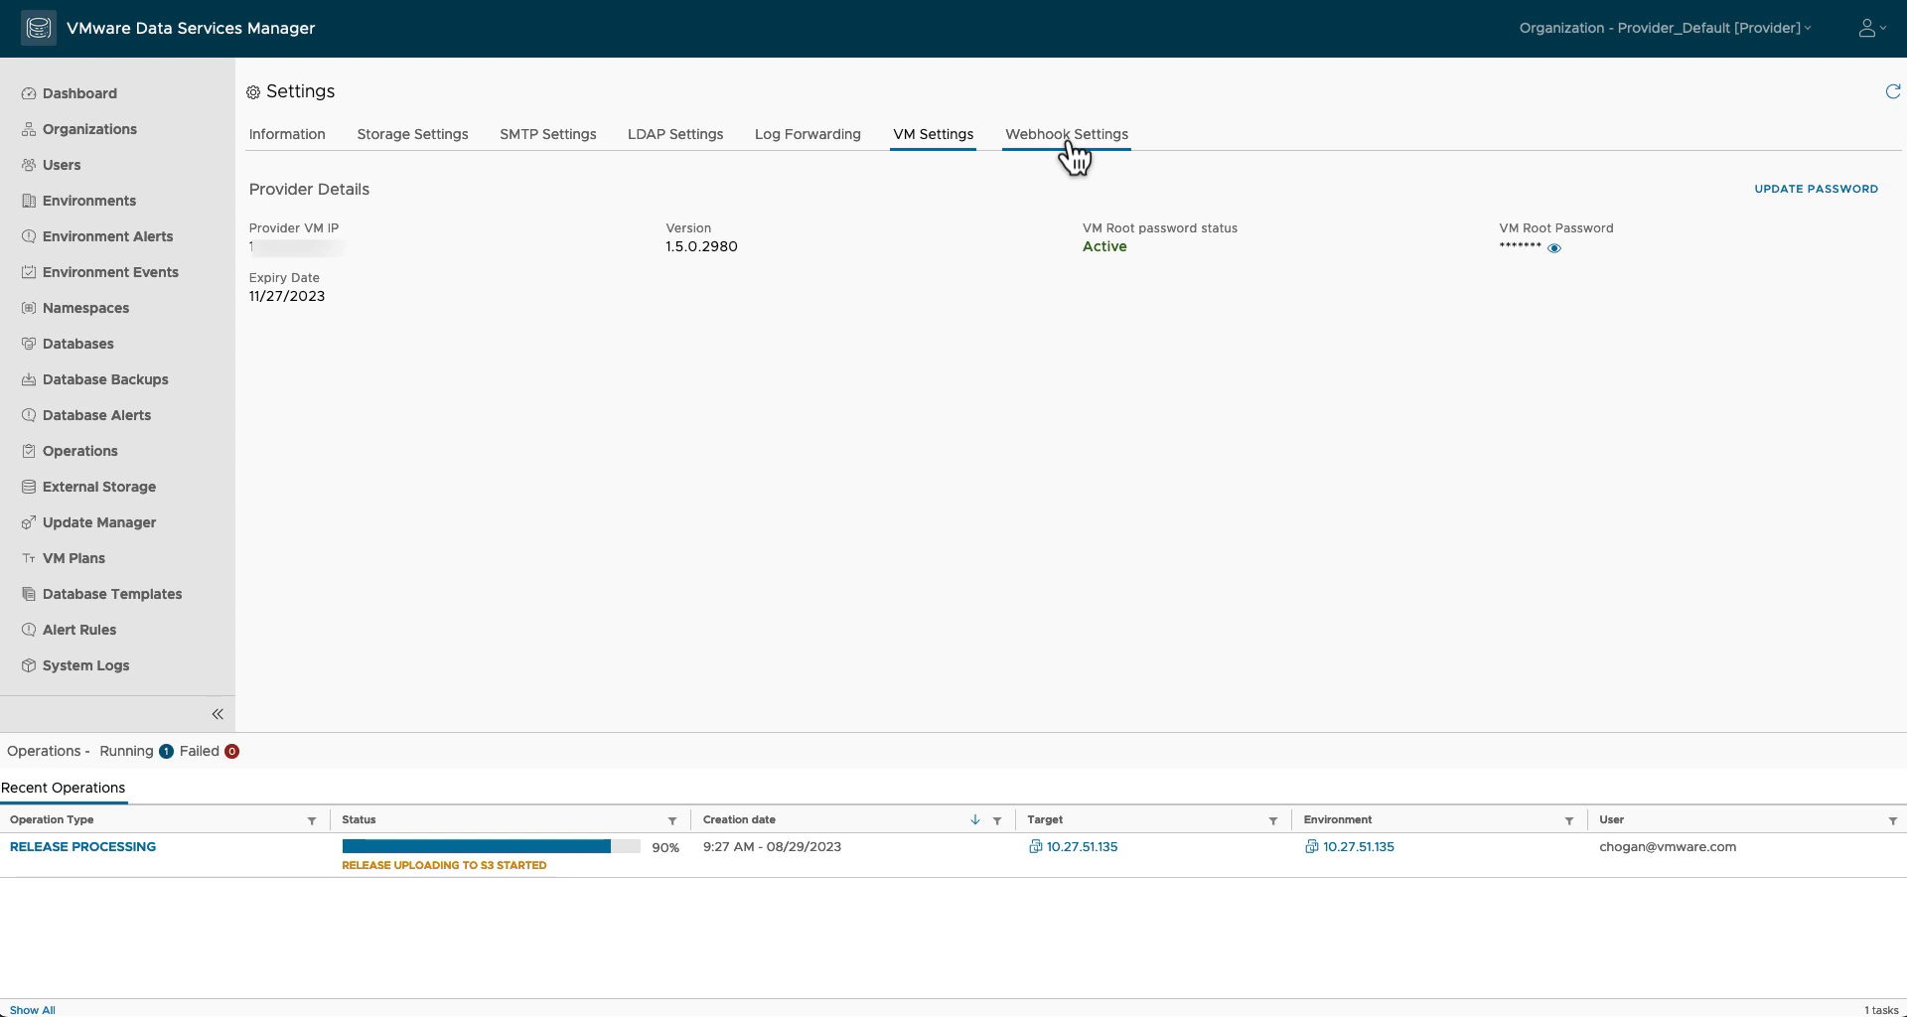
{"action": "left_click", "coordinate": [1071, 149]}
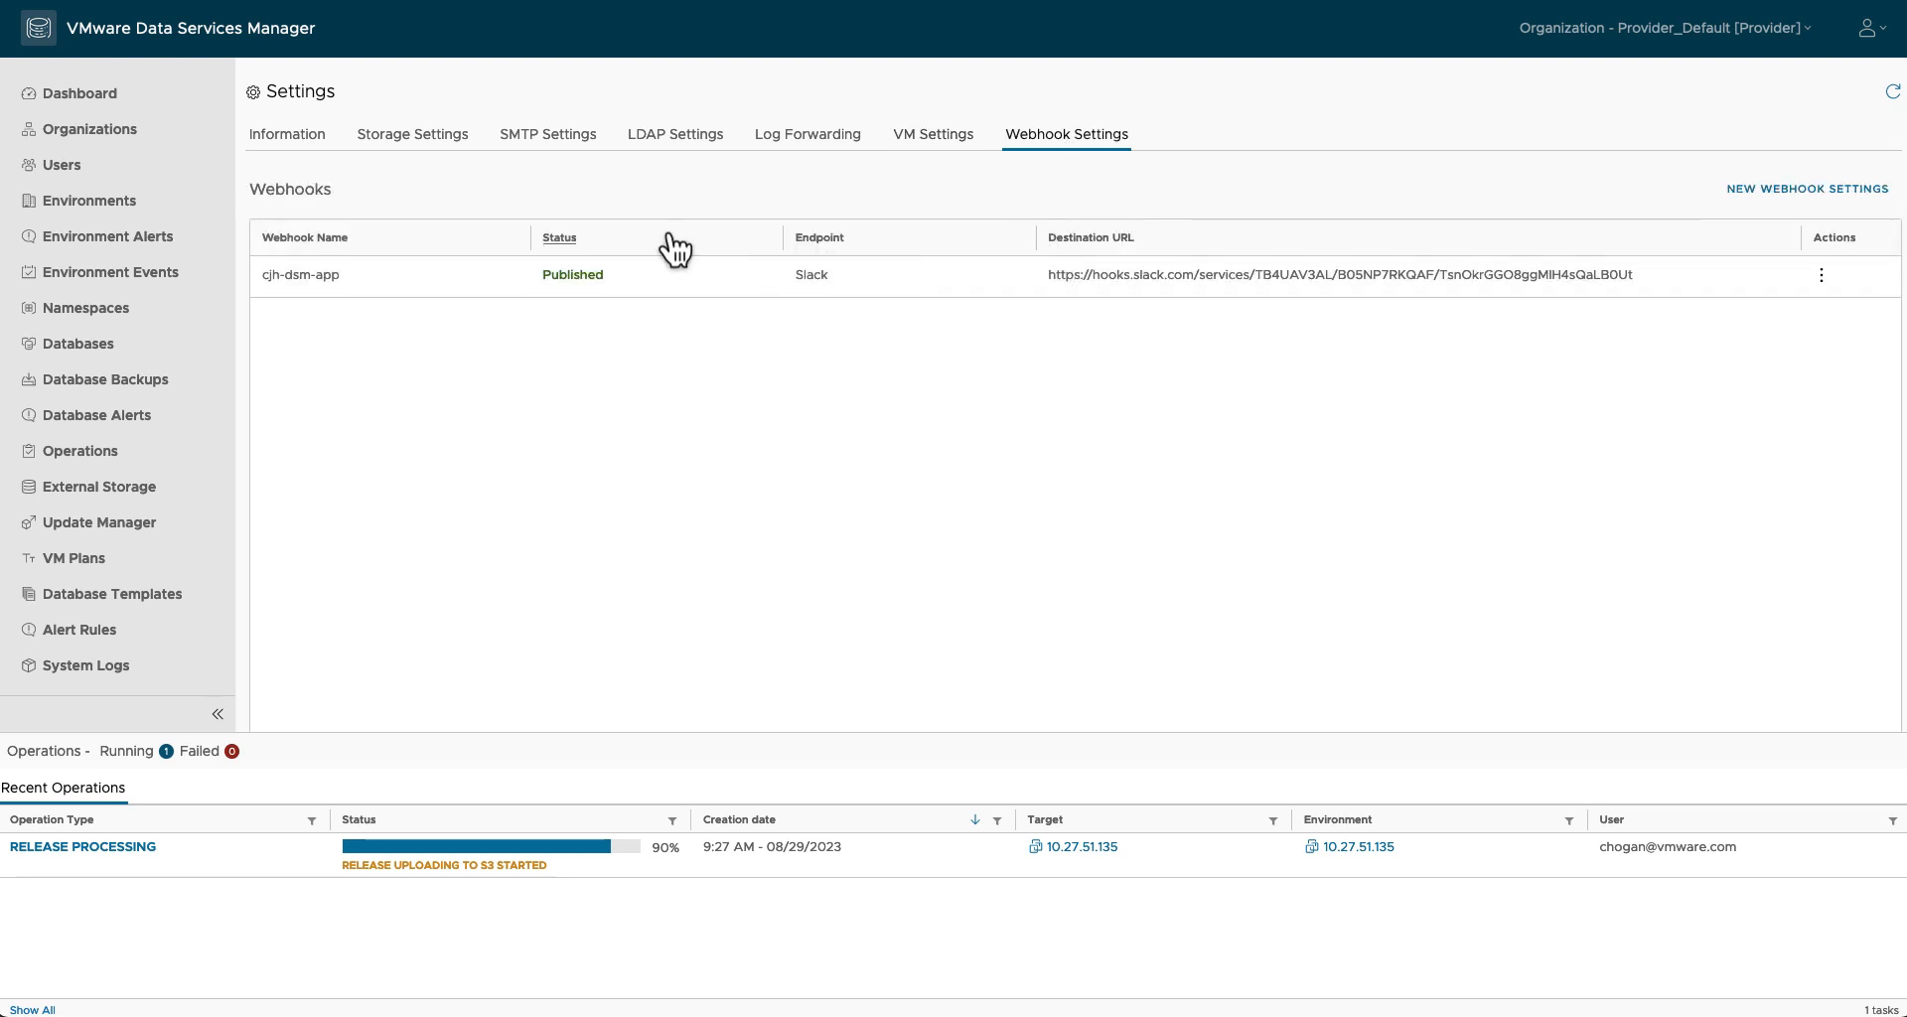
{"action": "left_click", "coordinate": [169, 210]}
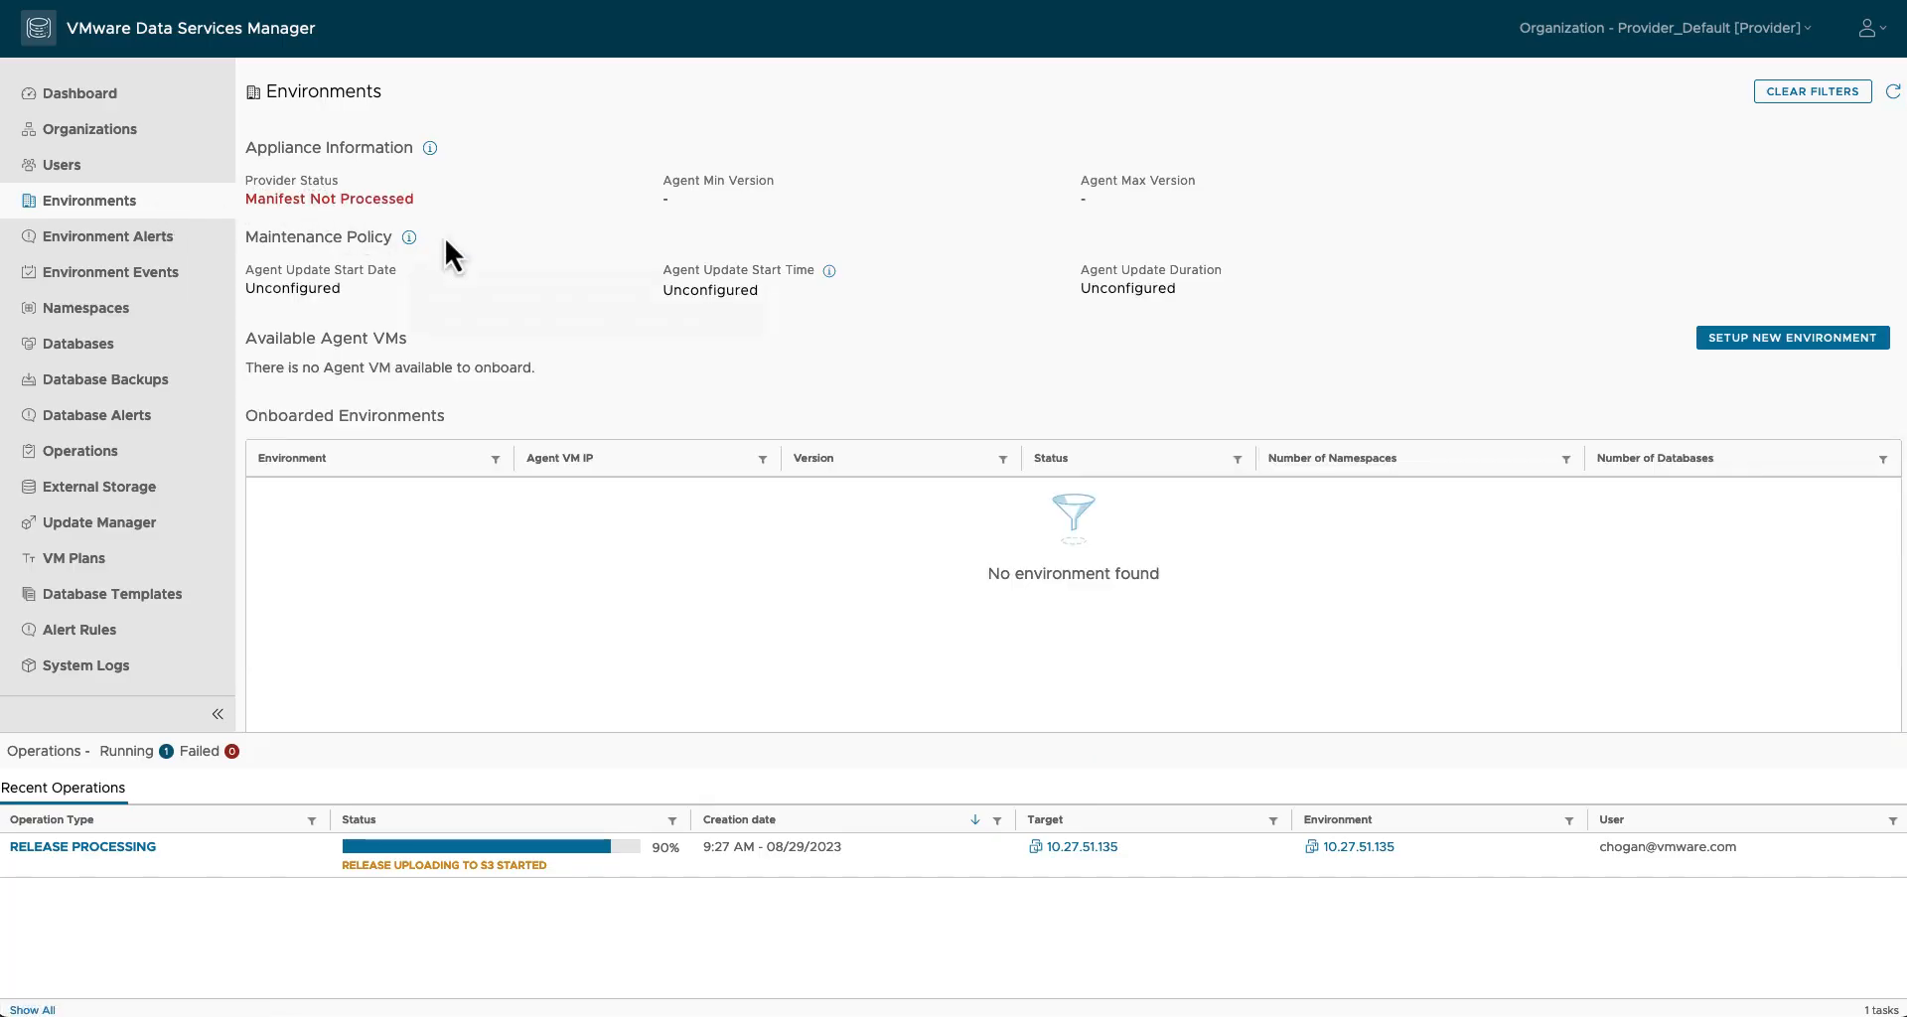
Step: Dismiss the not-allowed warning, retry environment setup, and confirm a Consolidated Environment
{"action": "left_click", "coordinate": [1729, 340]}
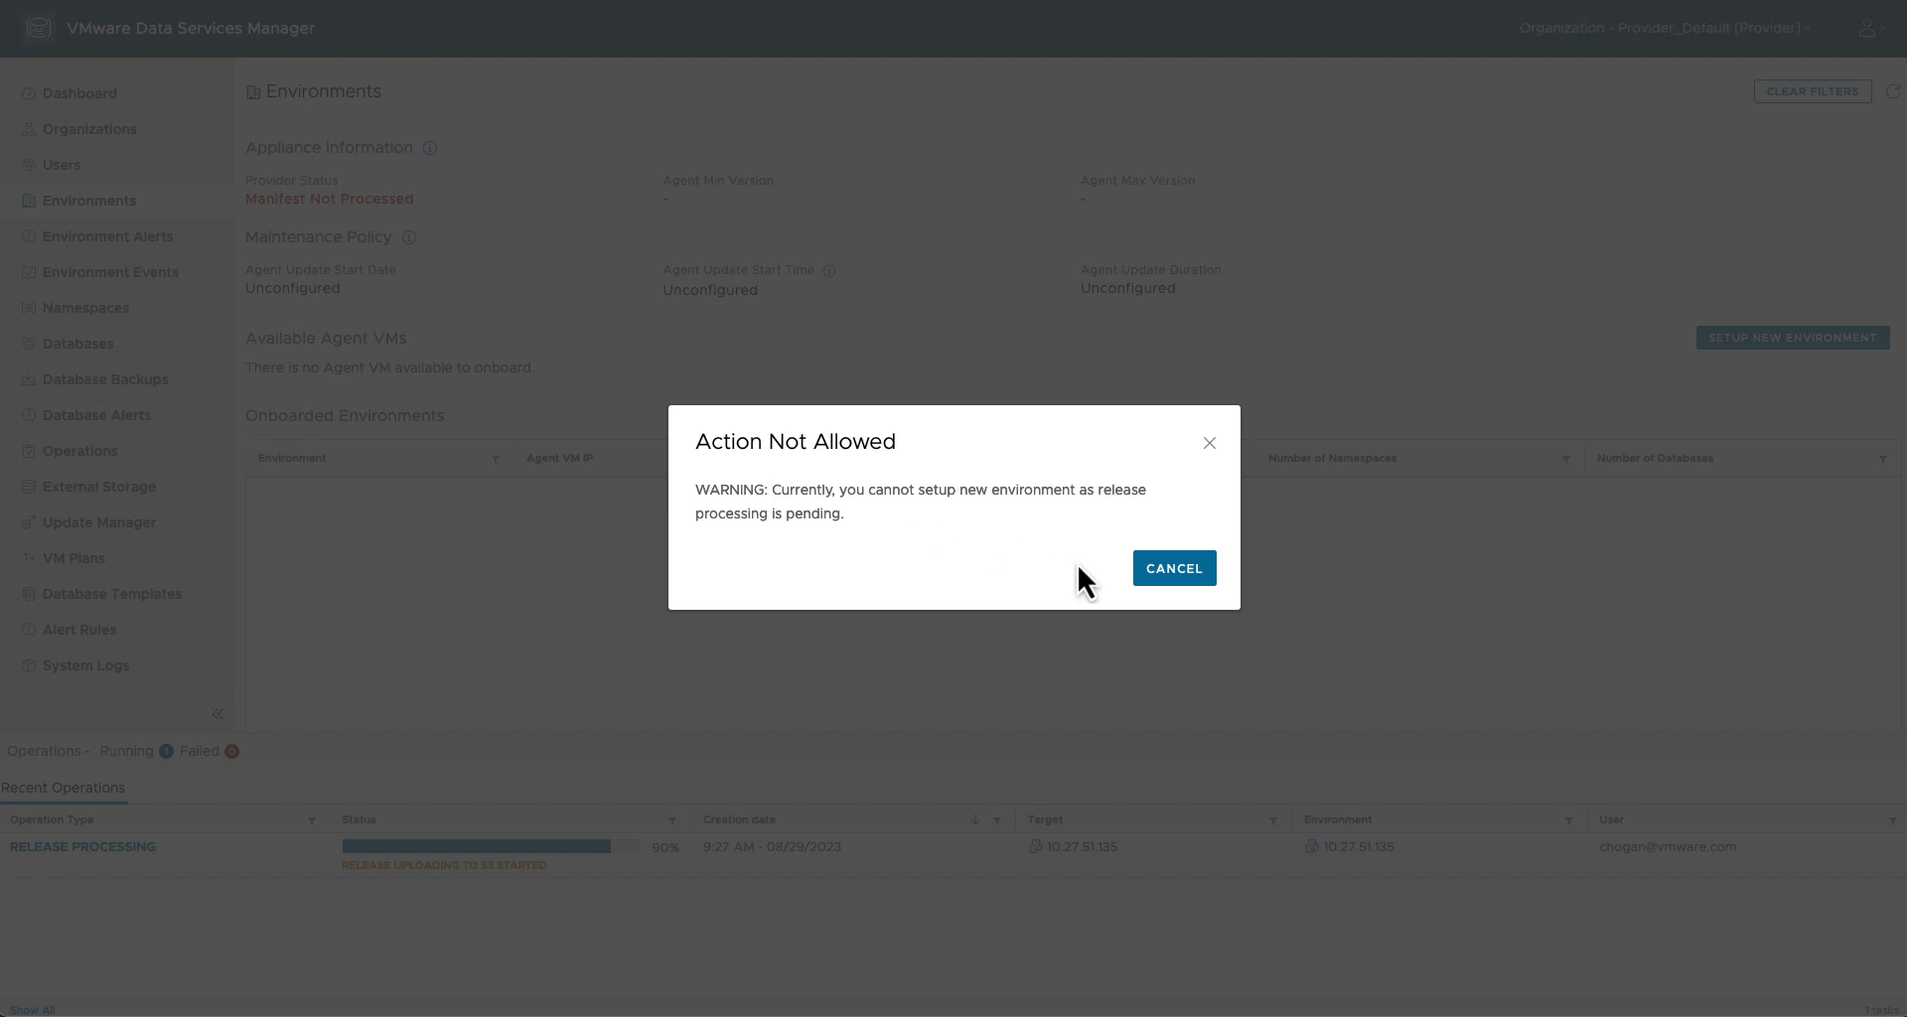
{"action": "left_click", "coordinate": [1182, 571]}
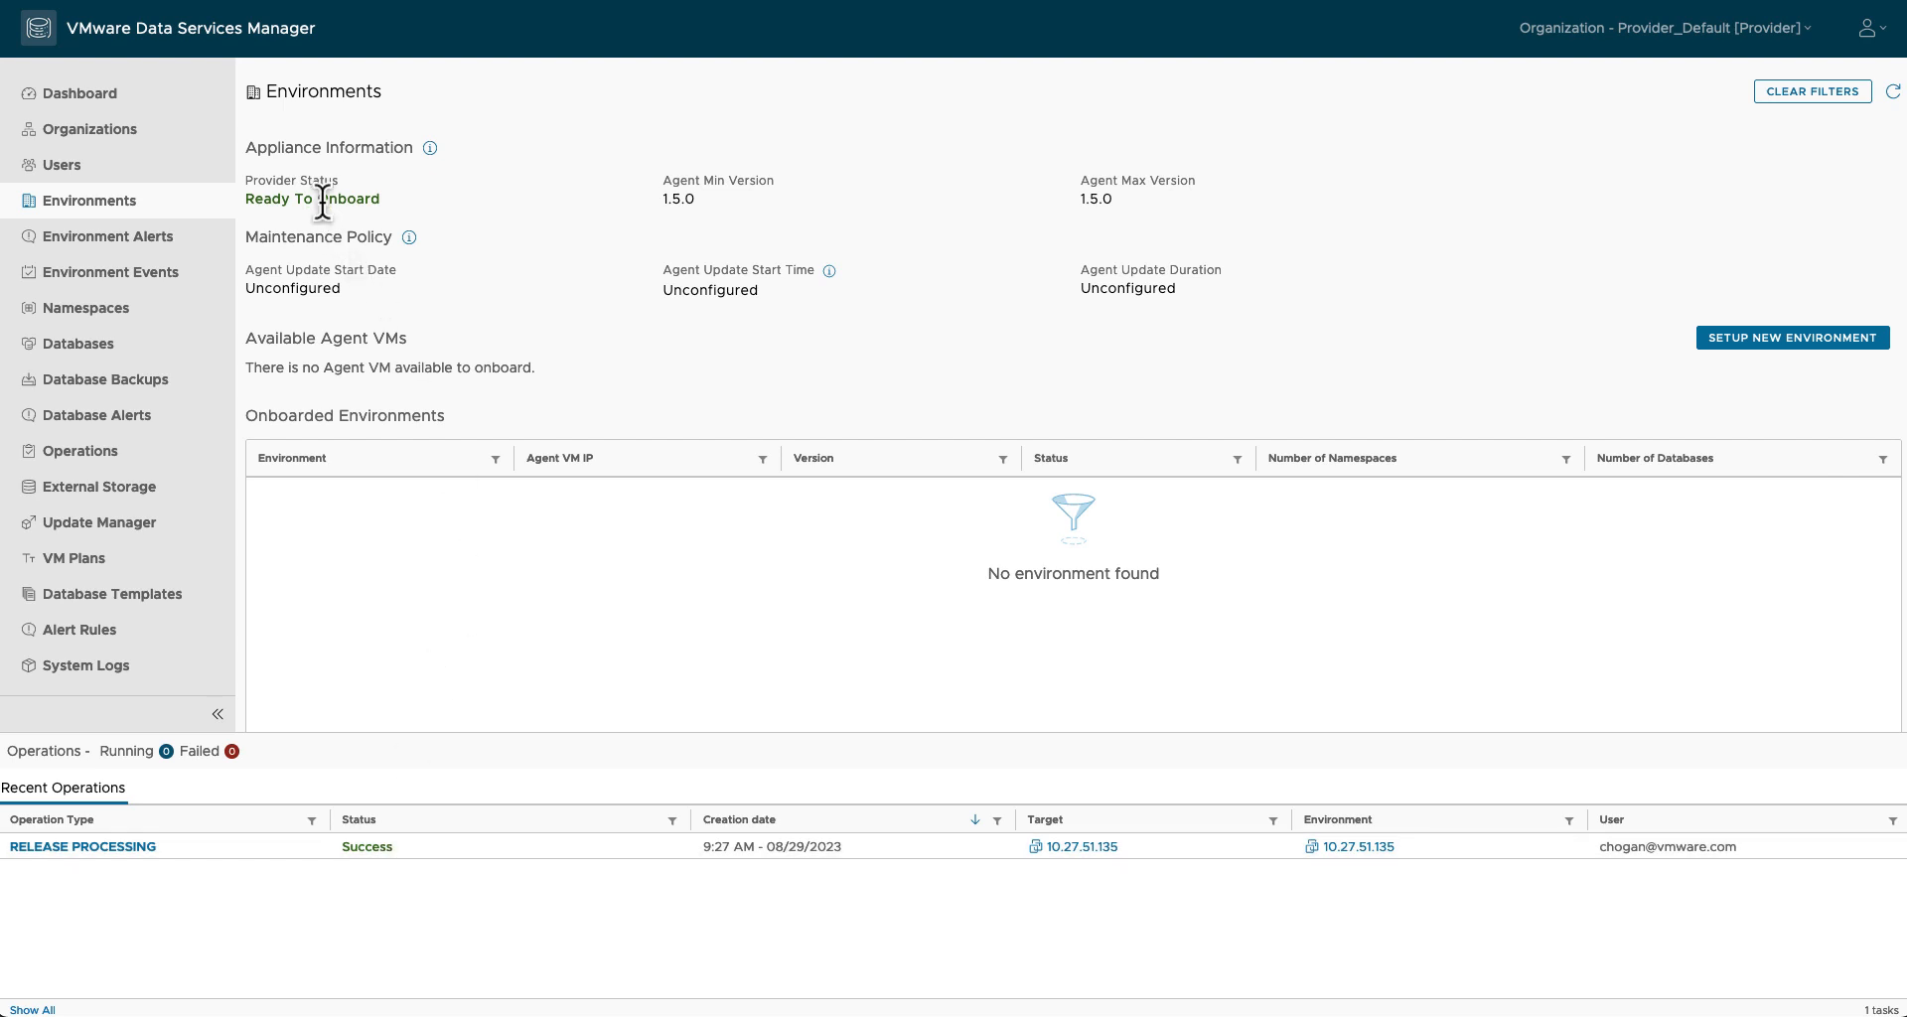
{"action": "left_click", "coordinate": [1738, 340]}
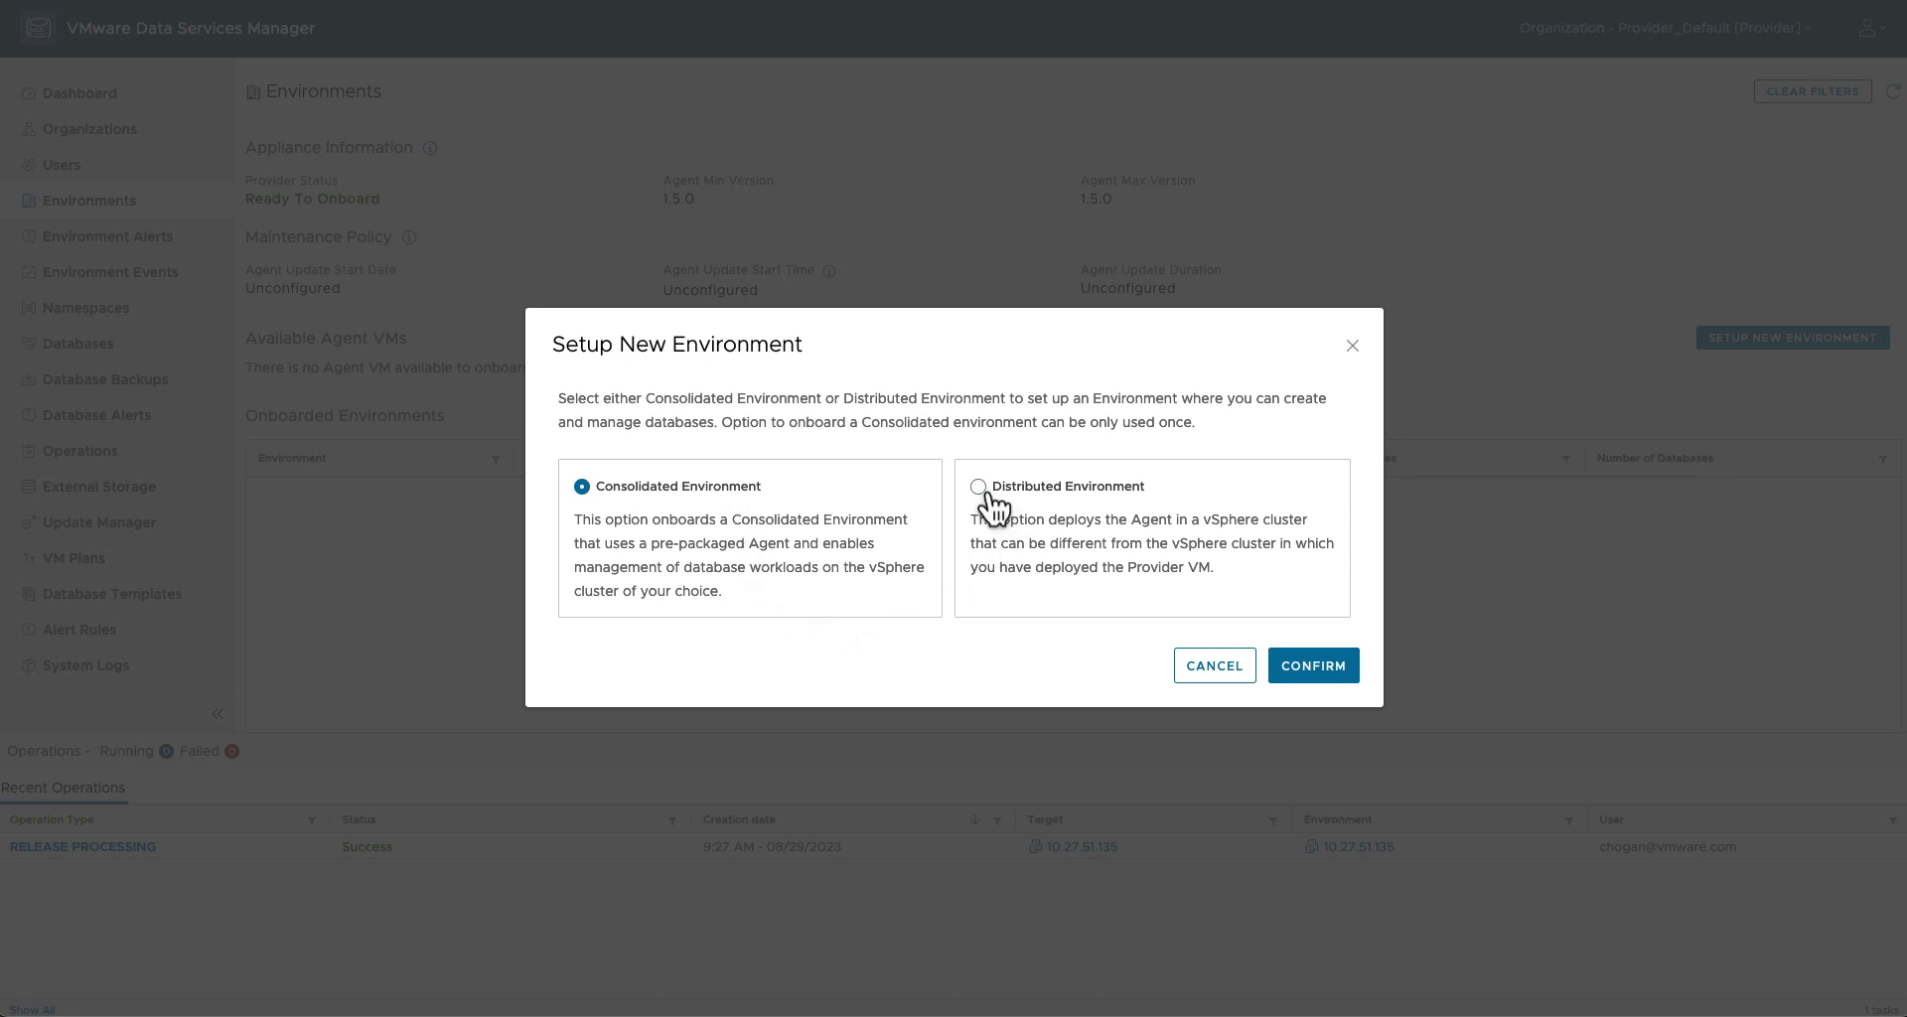
{"action": "left_click", "coordinate": [1297, 666]}
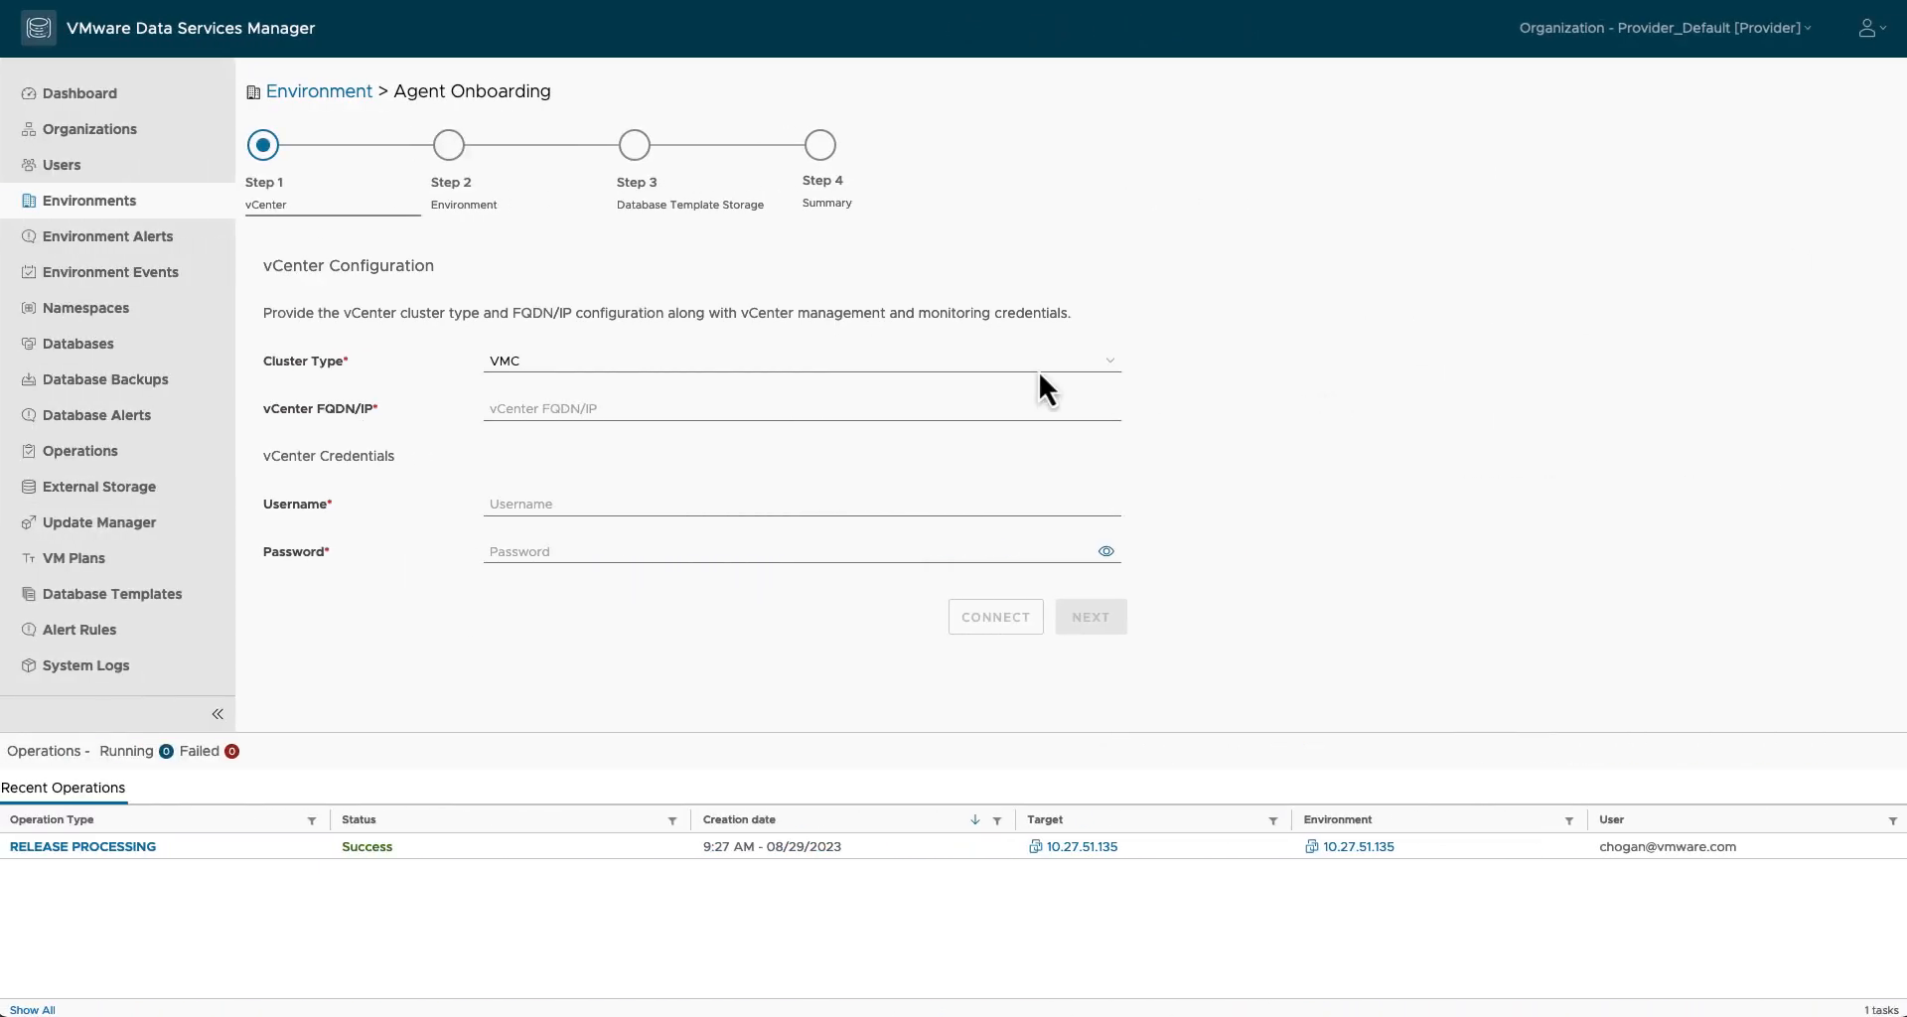
{"action": "left_click", "coordinate": [557, 363]}
{"action": "left_click", "coordinate": [557, 382]}
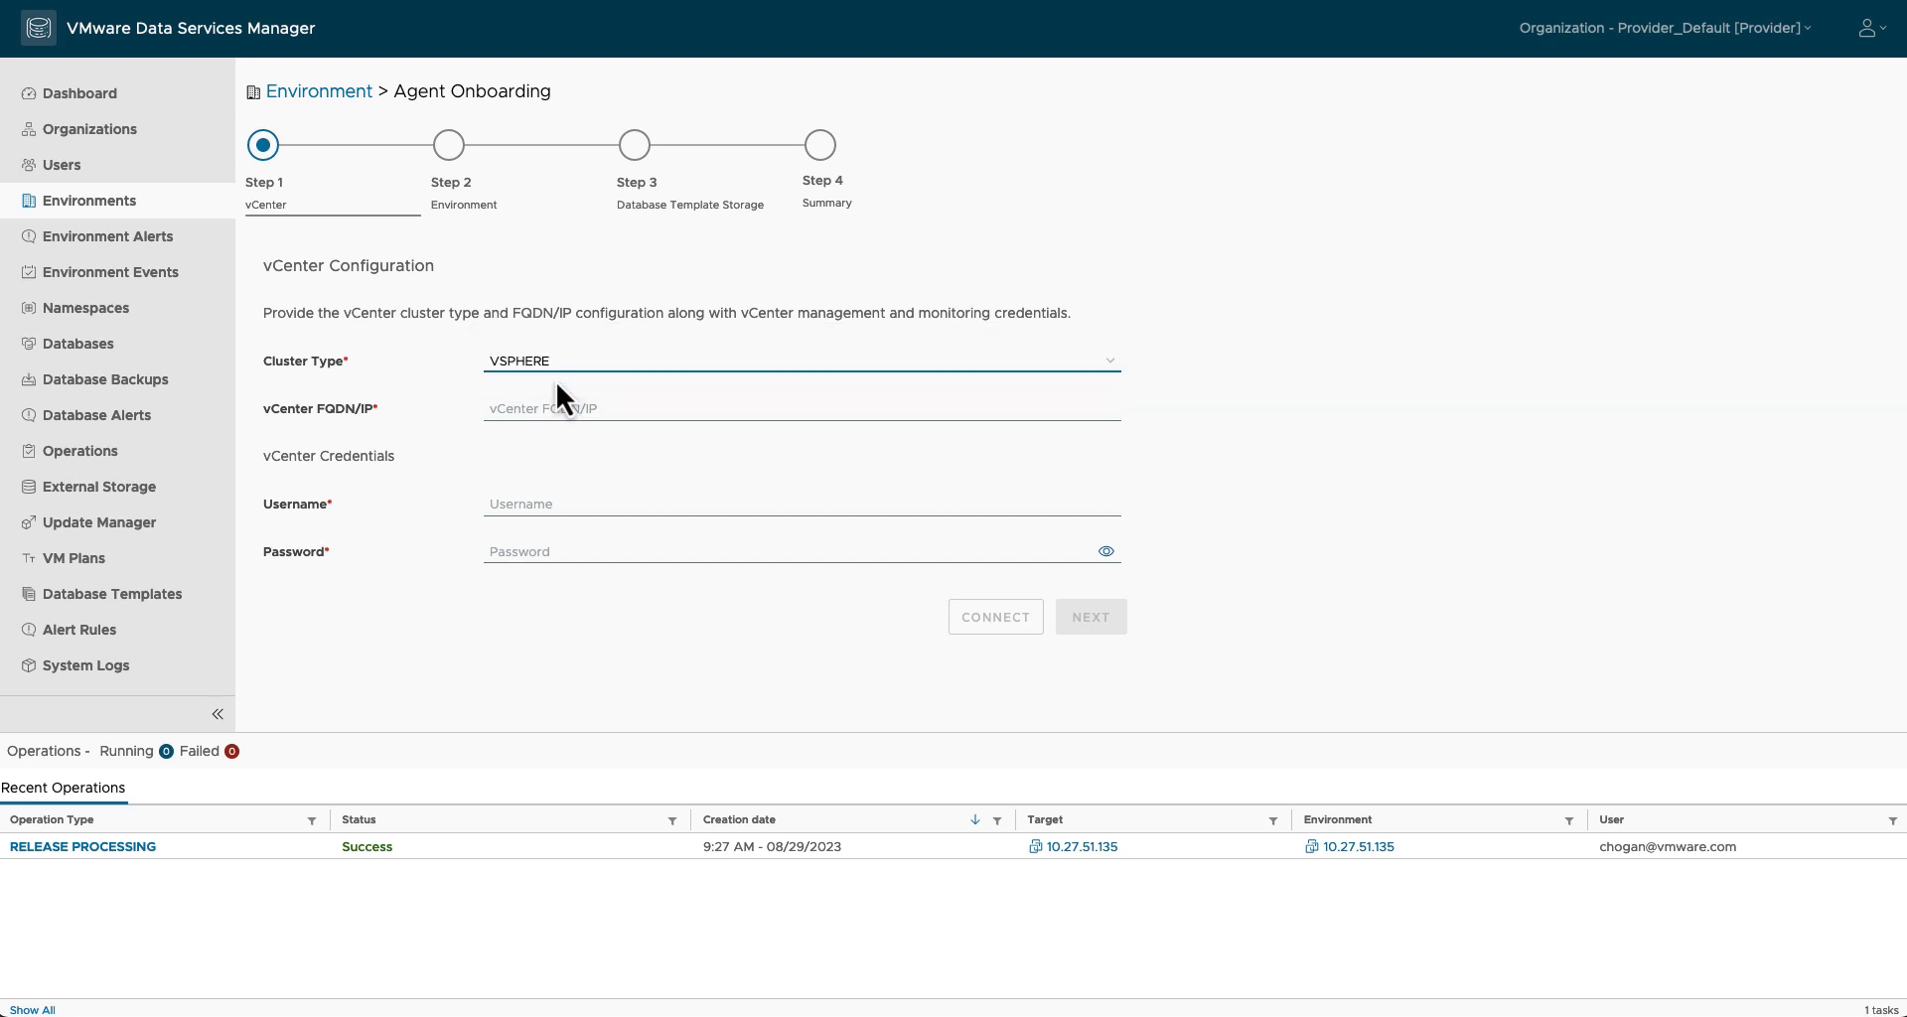
{"action": "left_click", "coordinate": [553, 408]}
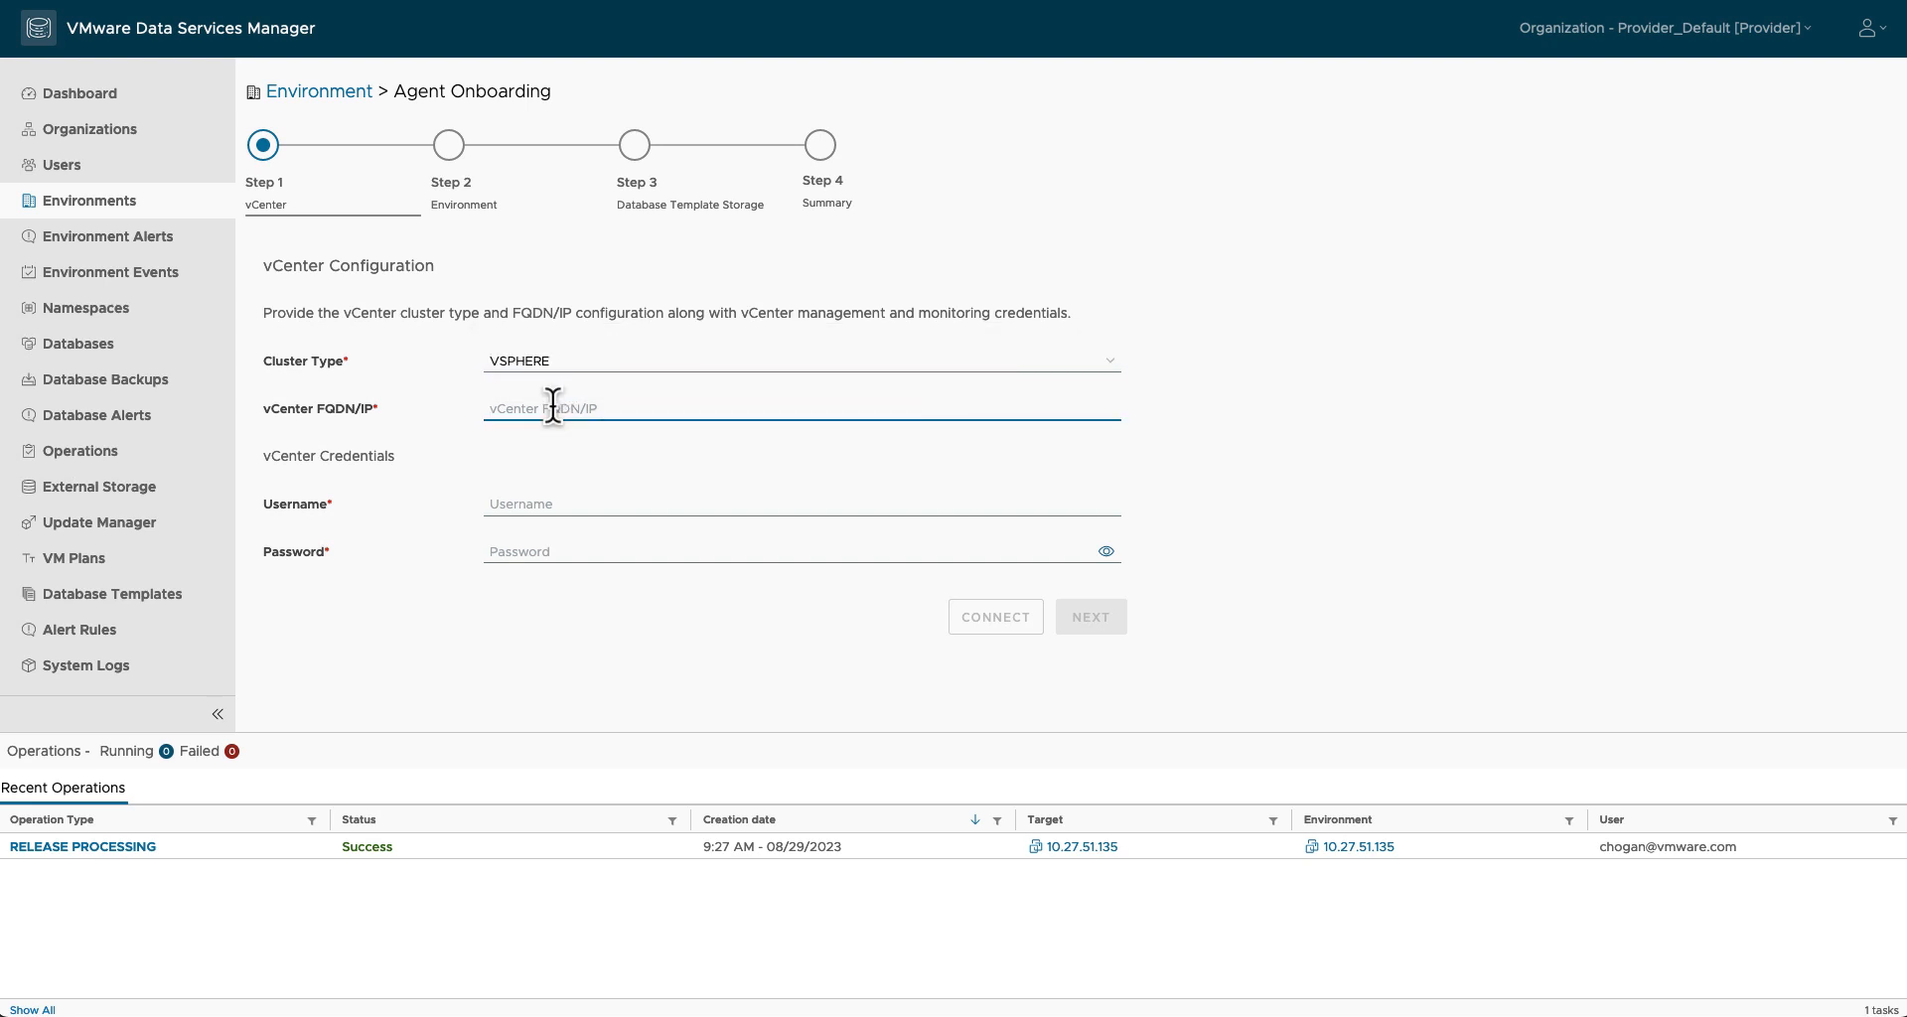
{"action": "type", "text": "vcsa-06.rainpole.com"}
{"action": "left_click", "coordinate": [541, 503]}
{"action": "type", "text": "adm"}
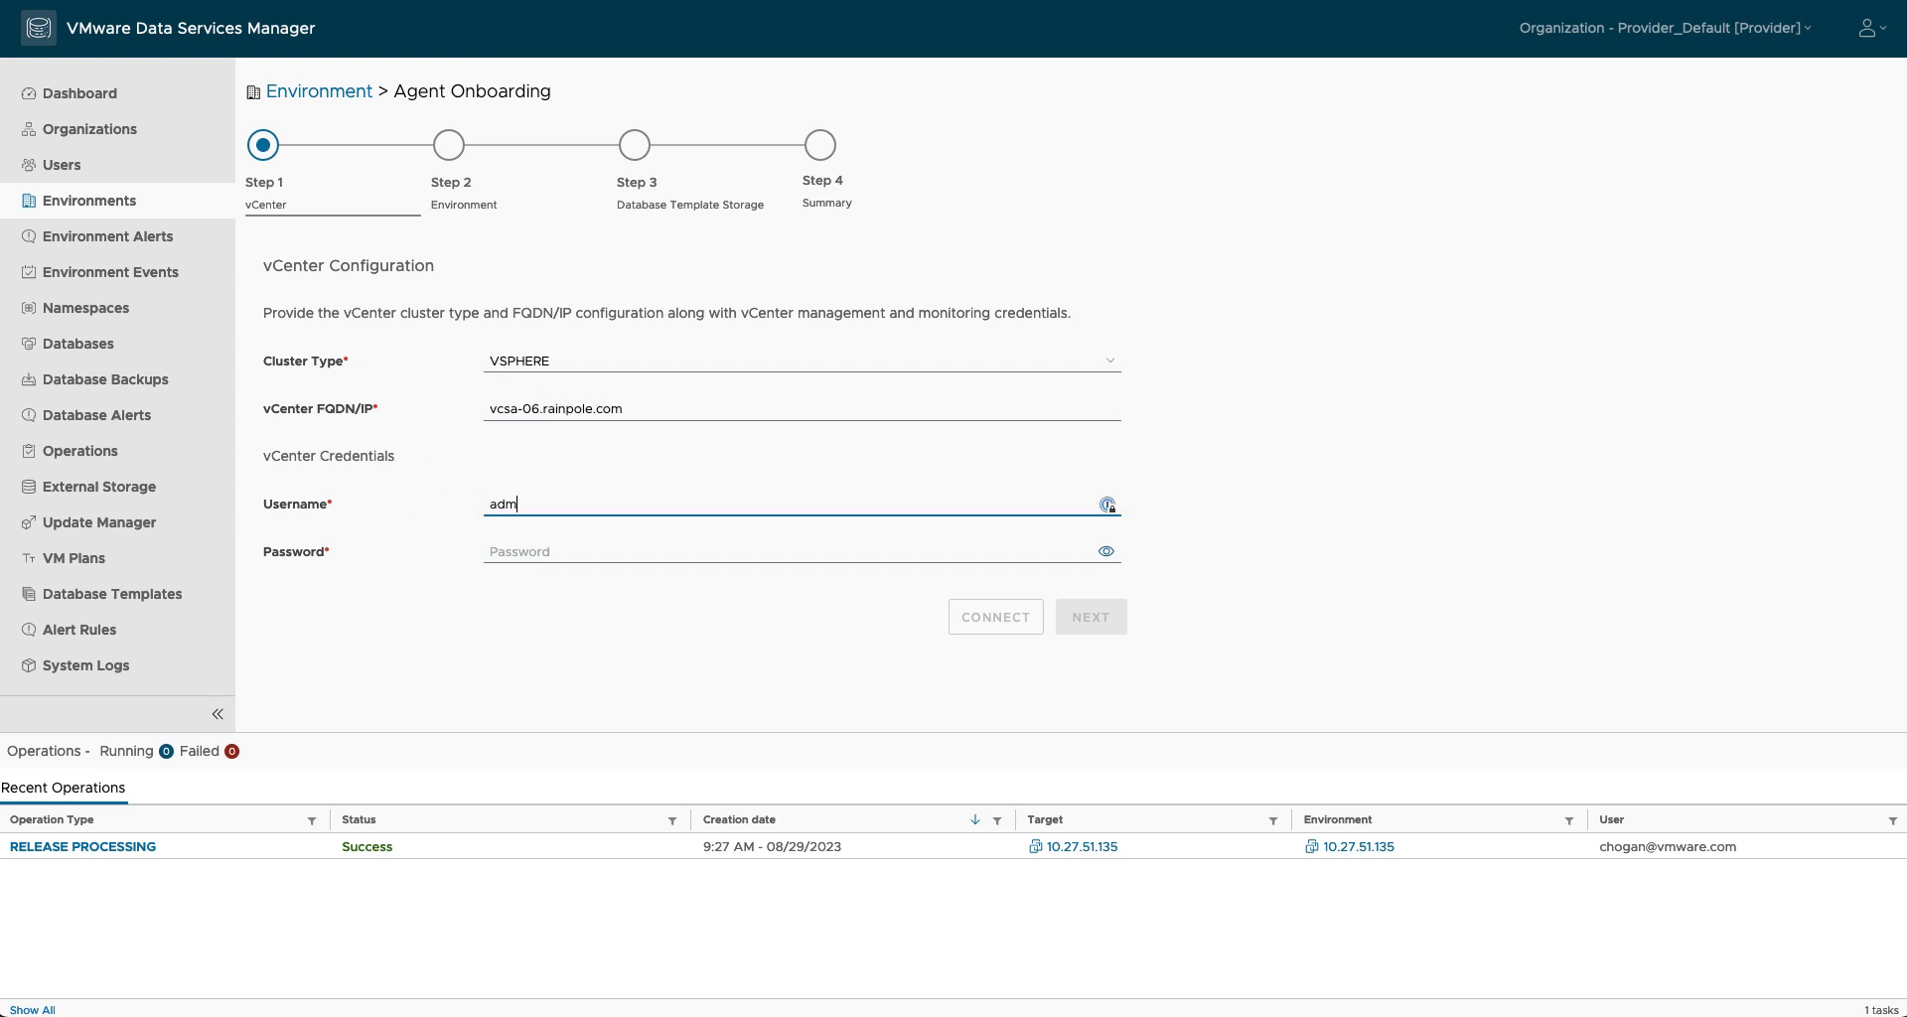
{"action": "type", "text": "inistrator@vsphere.local"}
{"action": "key", "text": "Tab"}
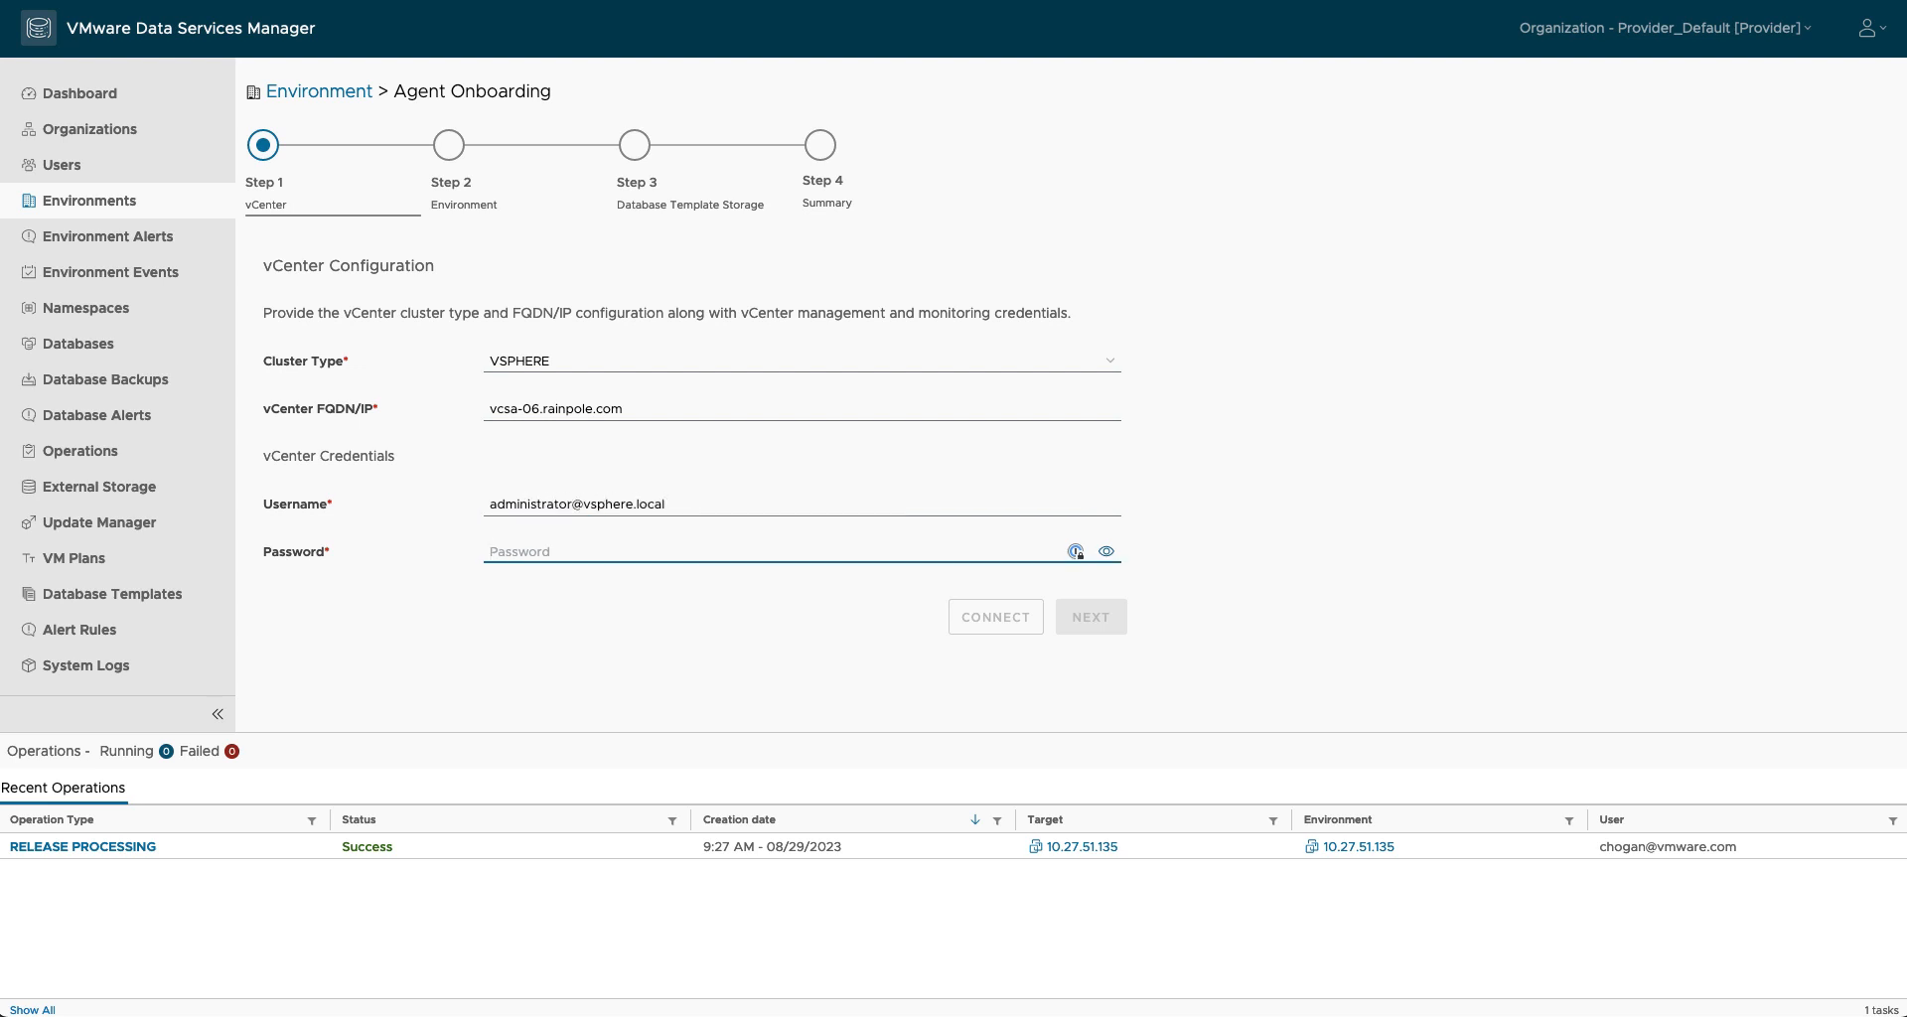
{"action": "type", "text": "•••••••"}
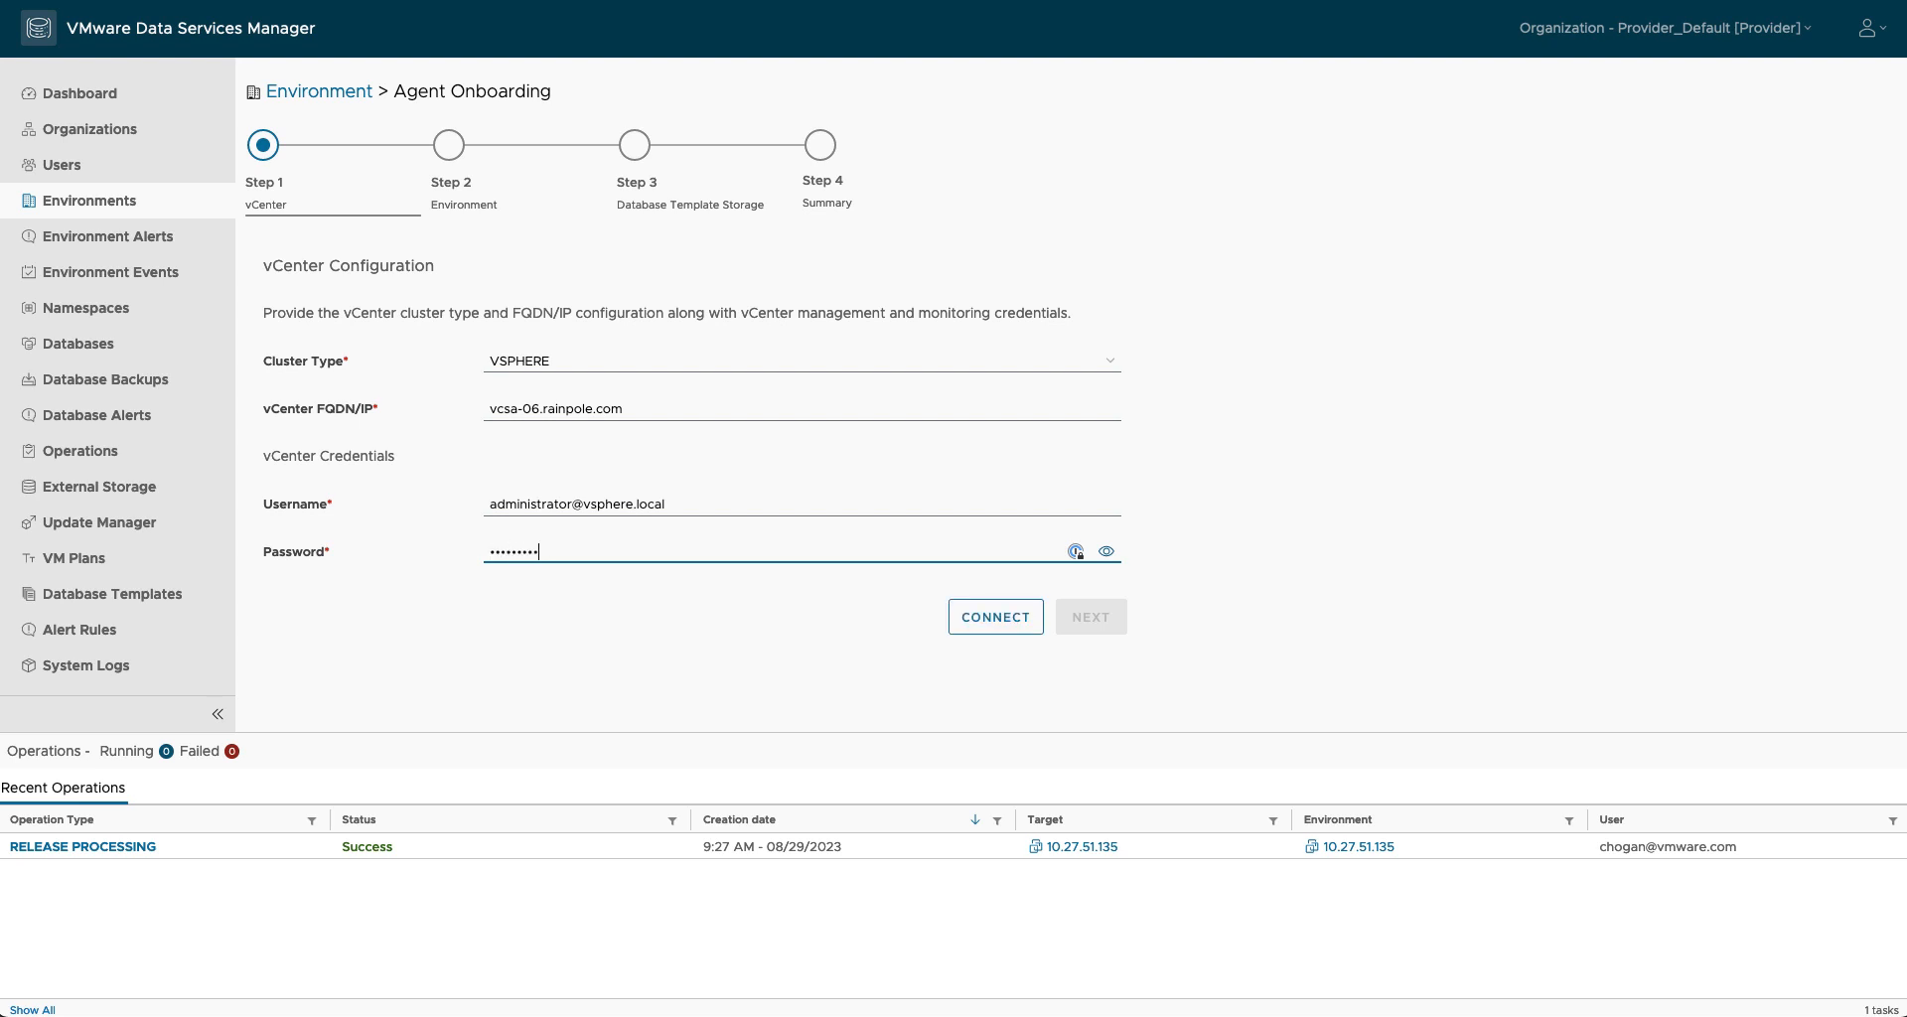
{"action": "left_click", "coordinate": [959, 619]}
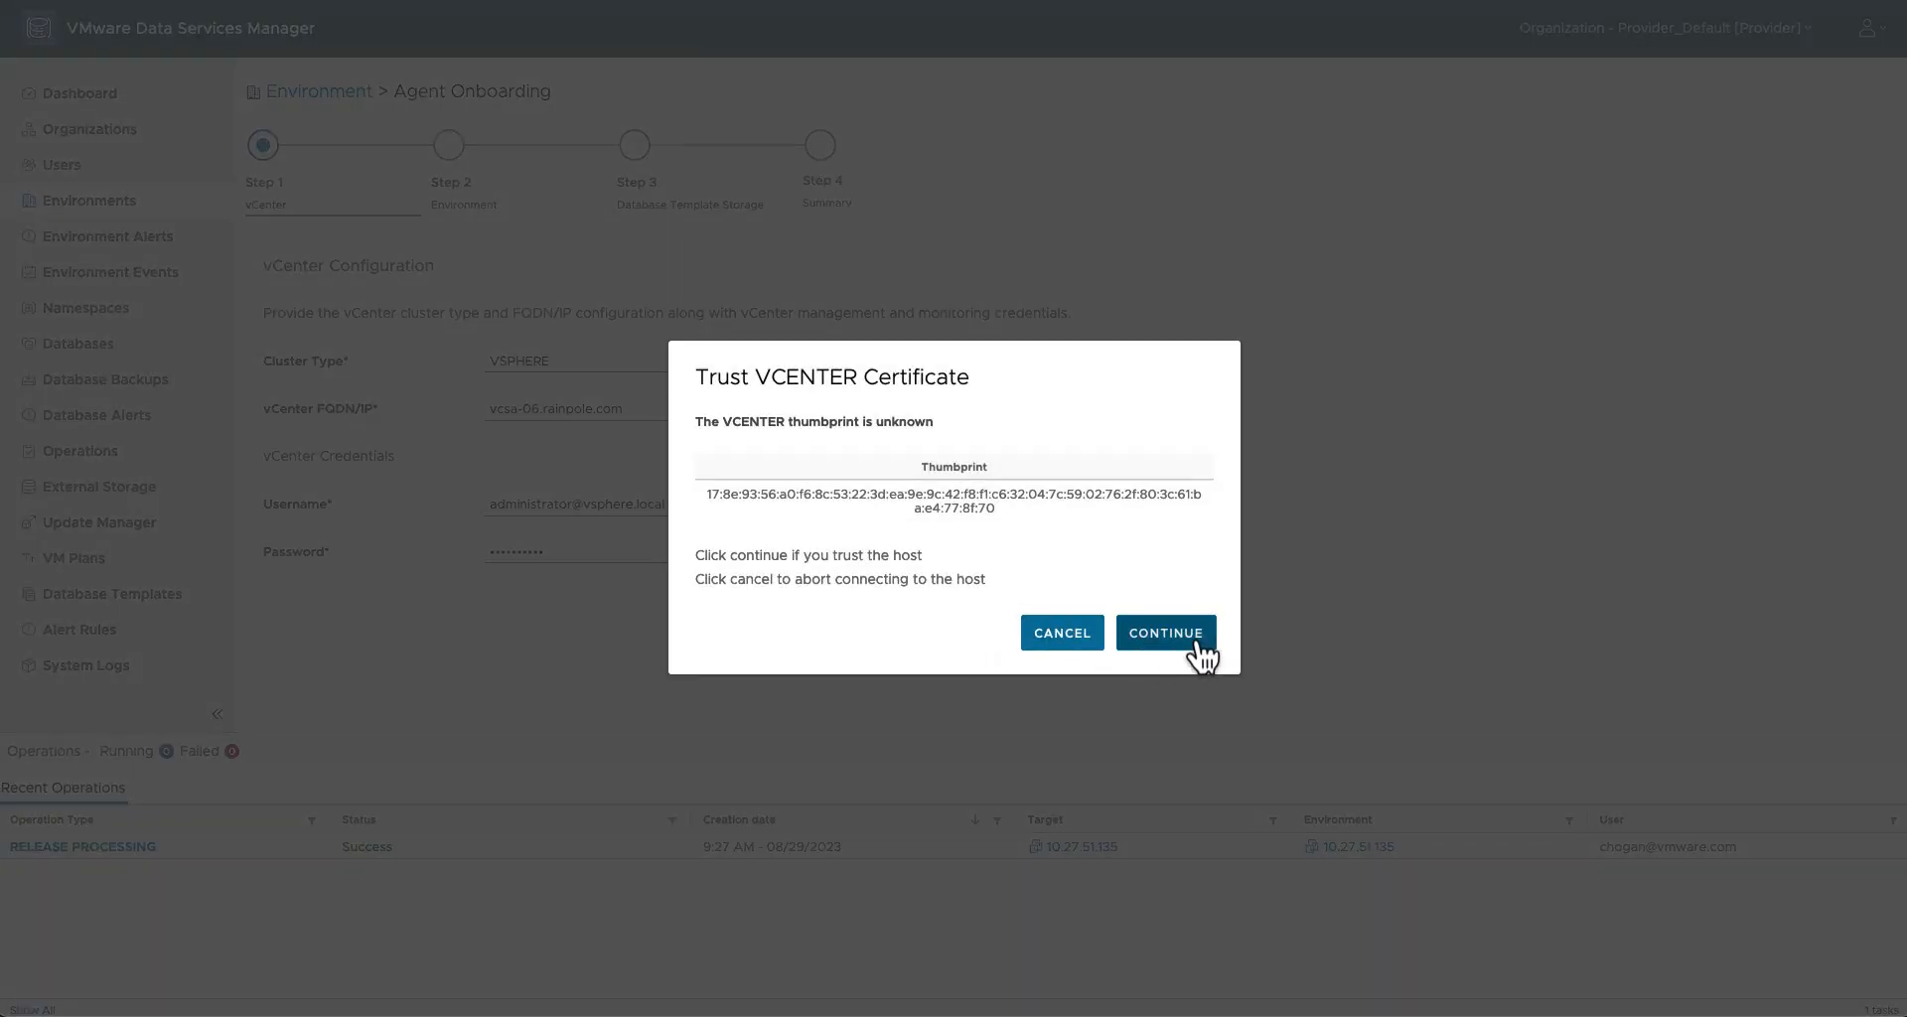
{"action": "left_click", "coordinate": [1166, 632]}
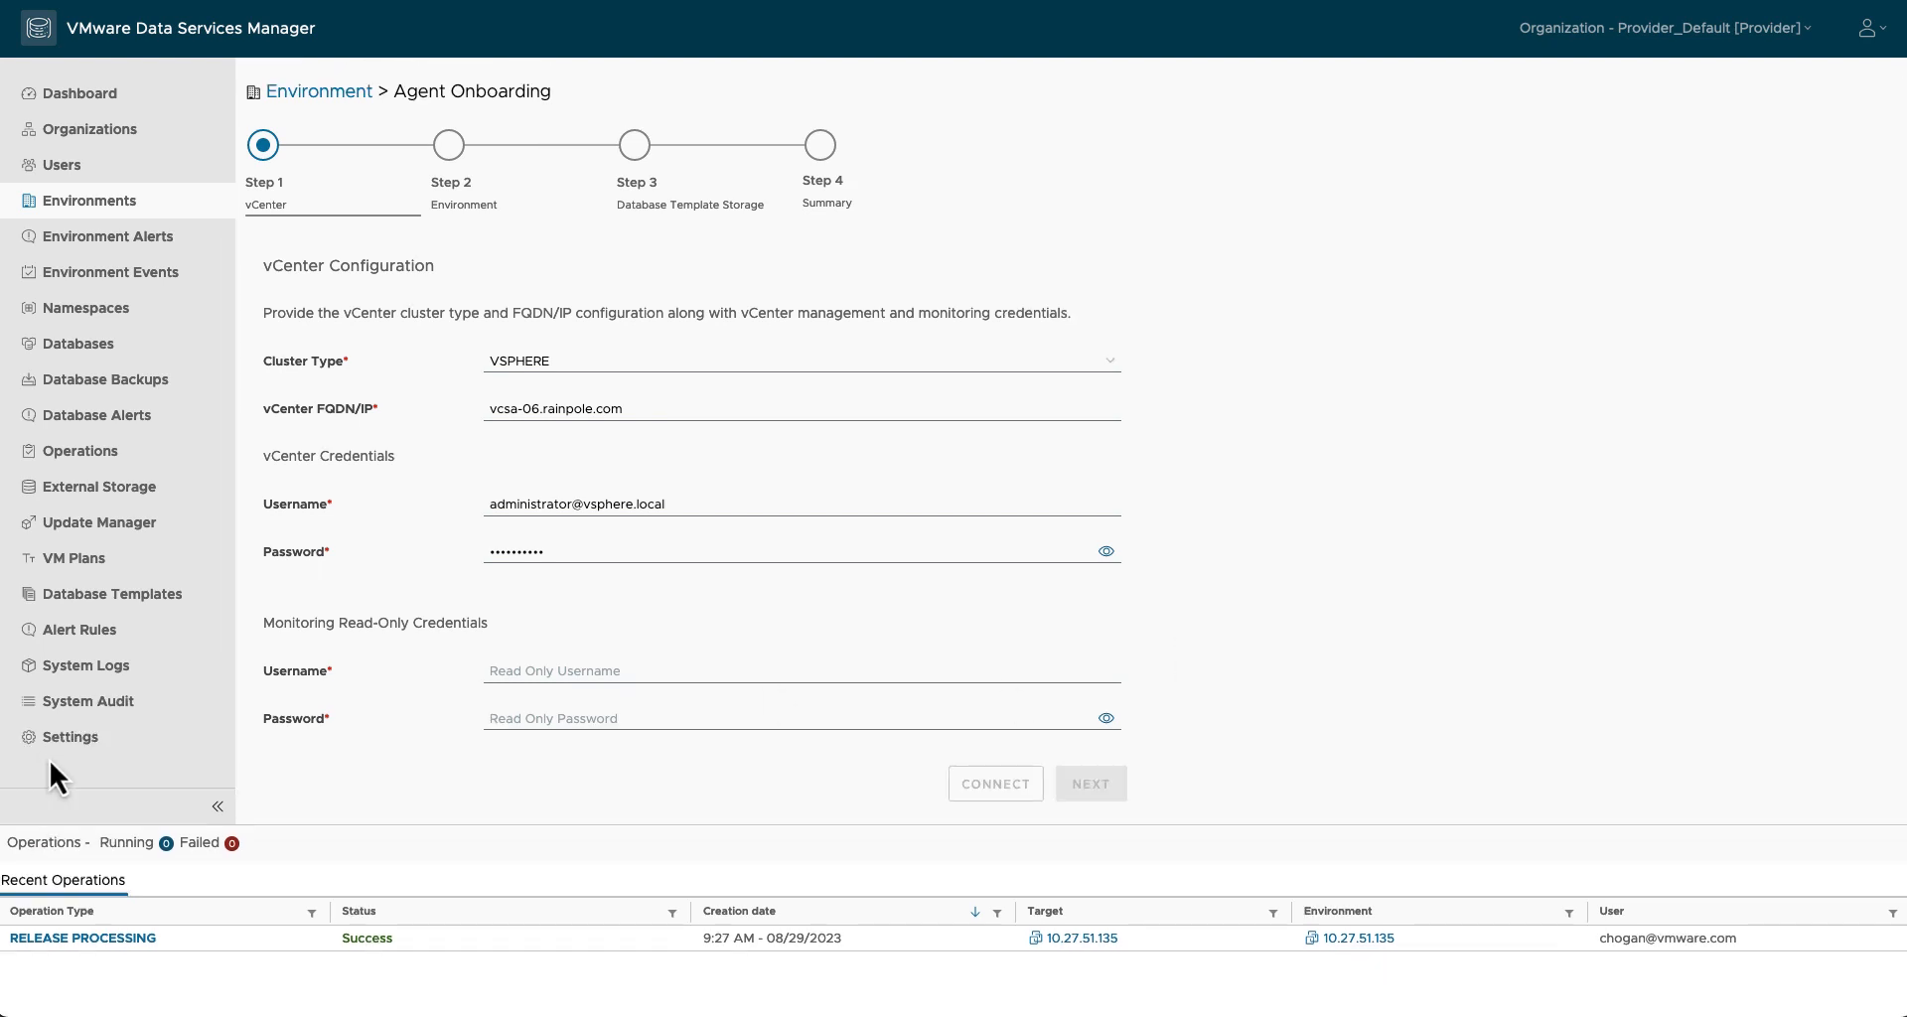
{"action": "left_click", "coordinate": [515, 673]}
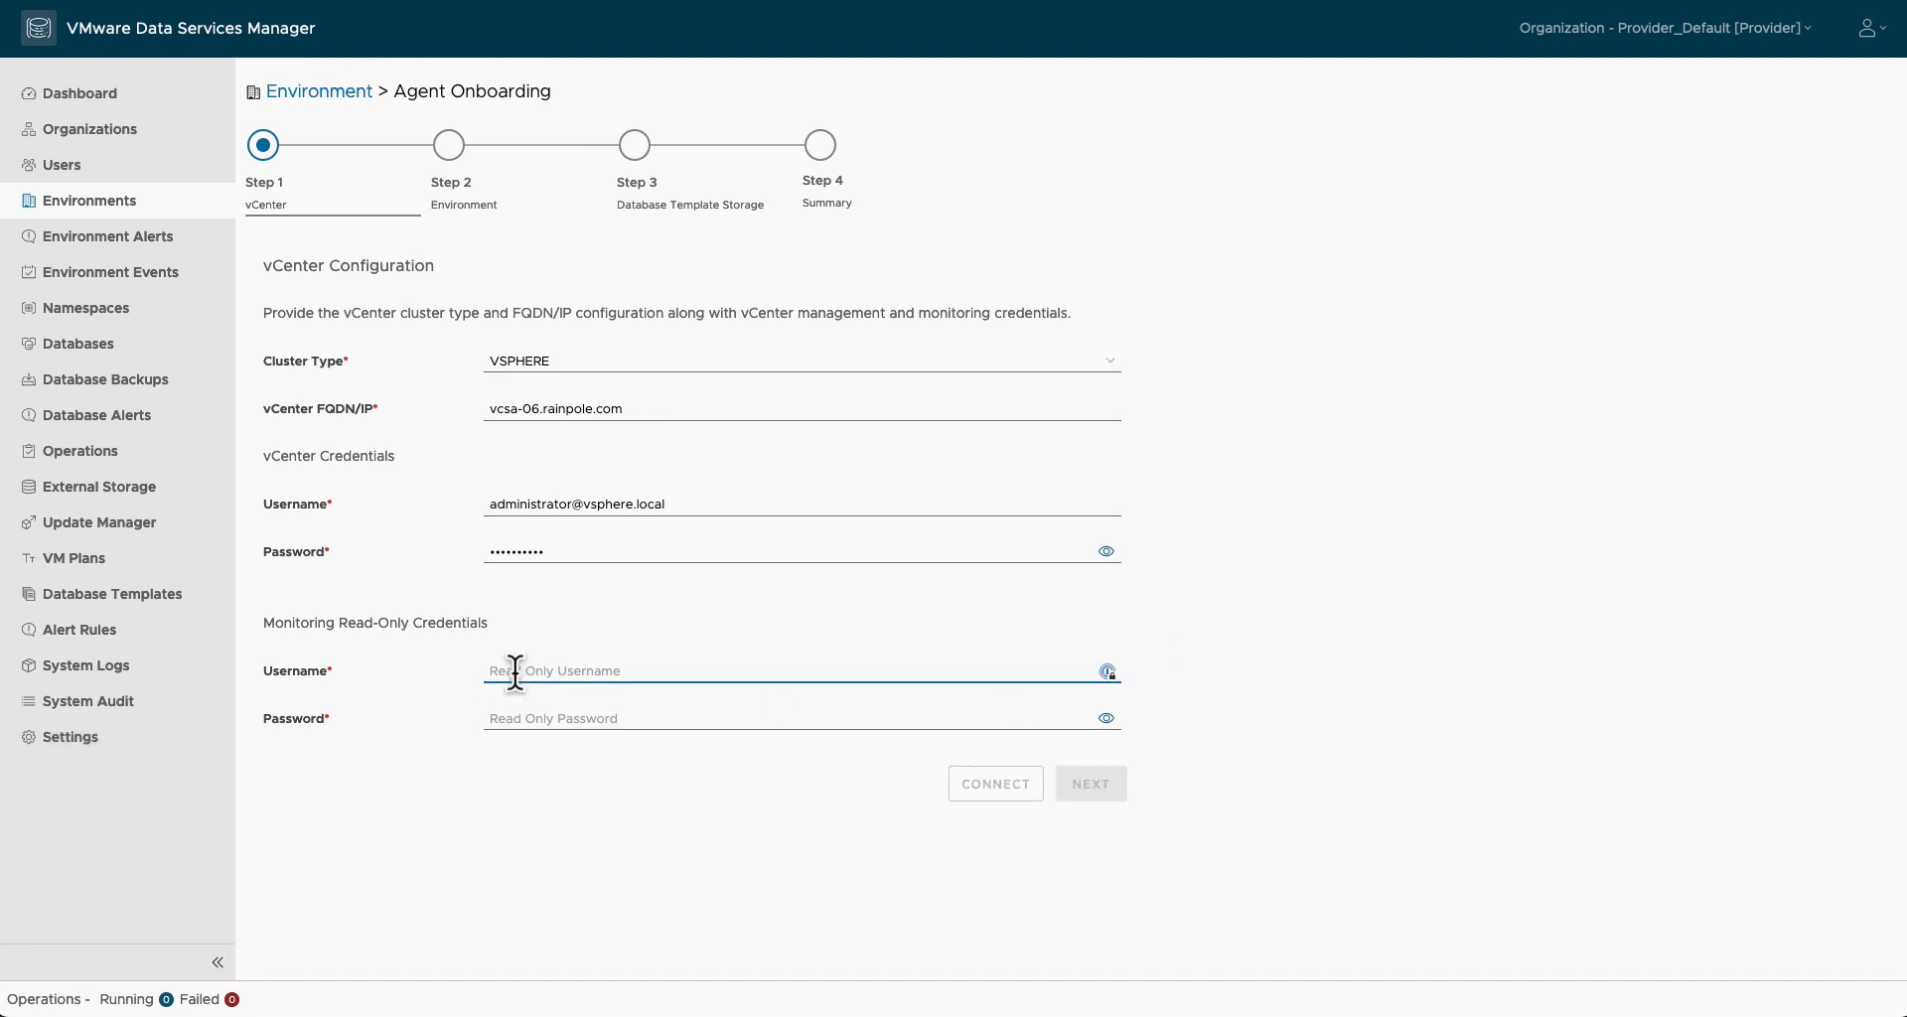
{"action": "type", "text": "dms-read-only-user"}
{"action": "key", "text": "Tab"}
{"action": "type", "text": "V"}
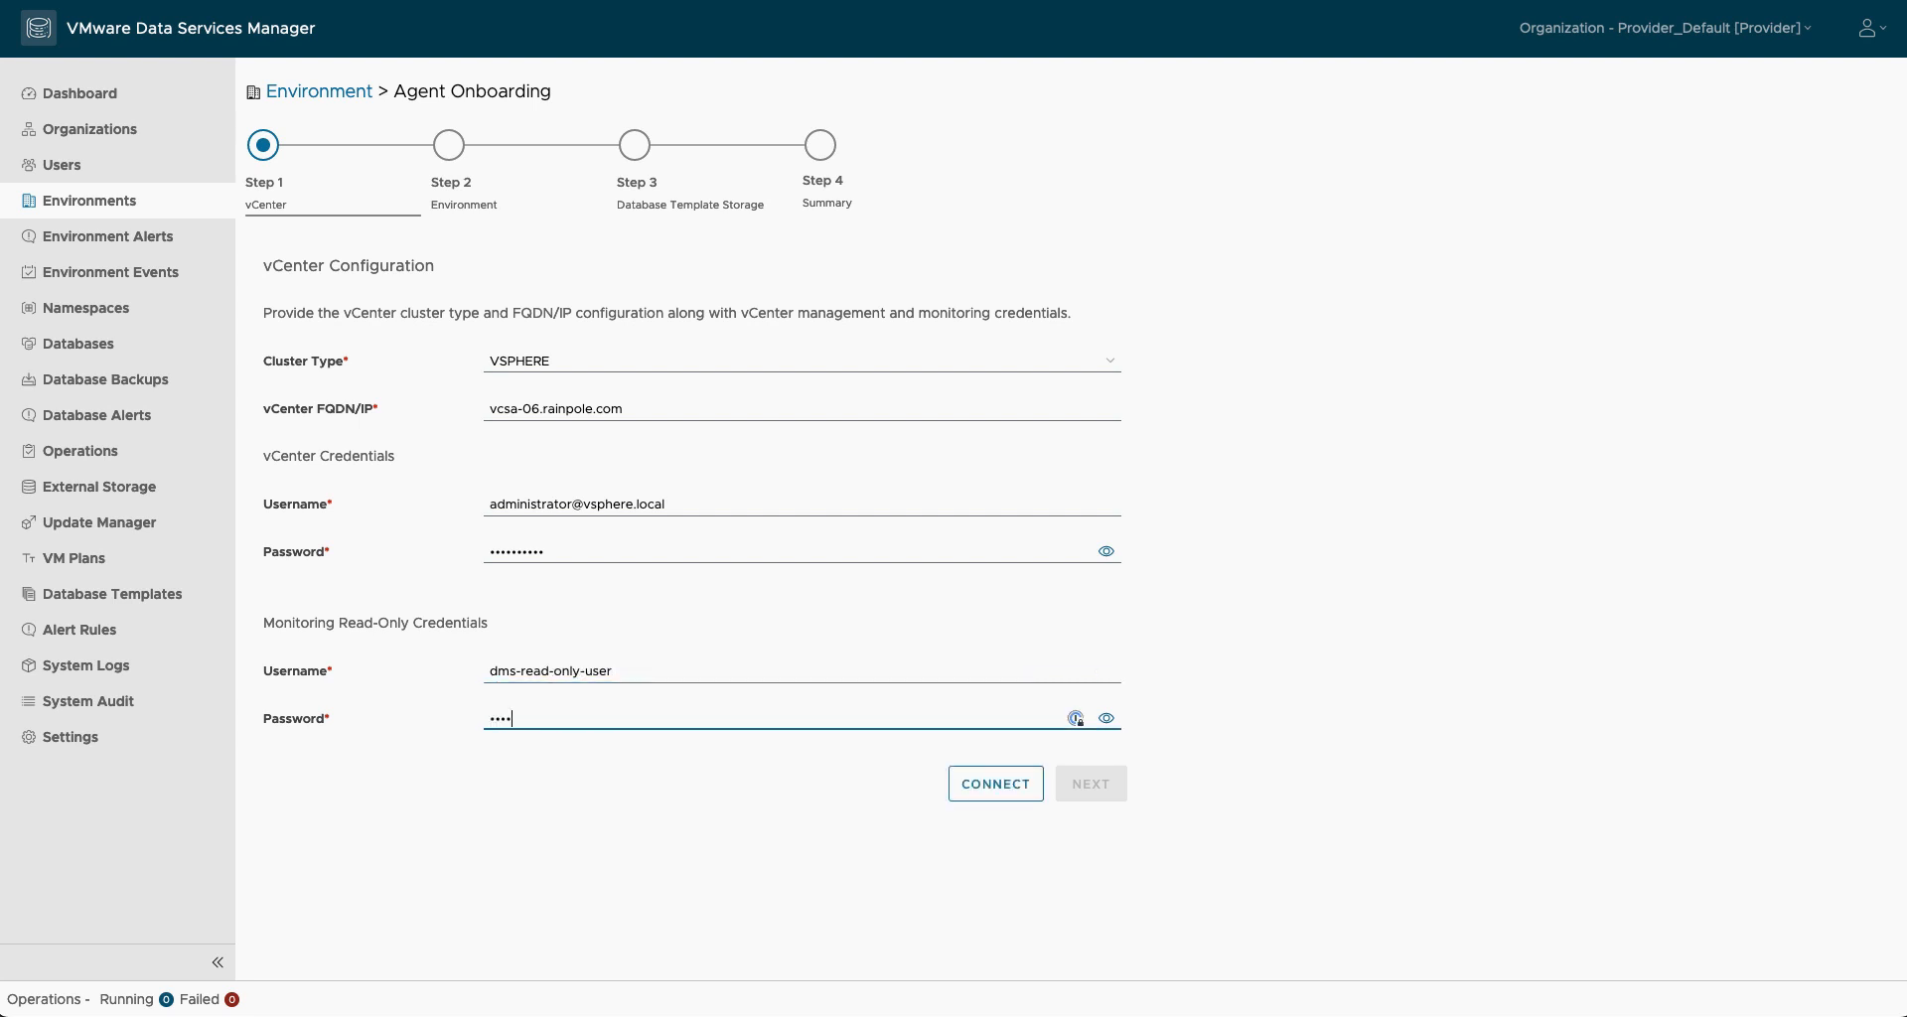
{"action": "left_click", "coordinate": [817, 664]}
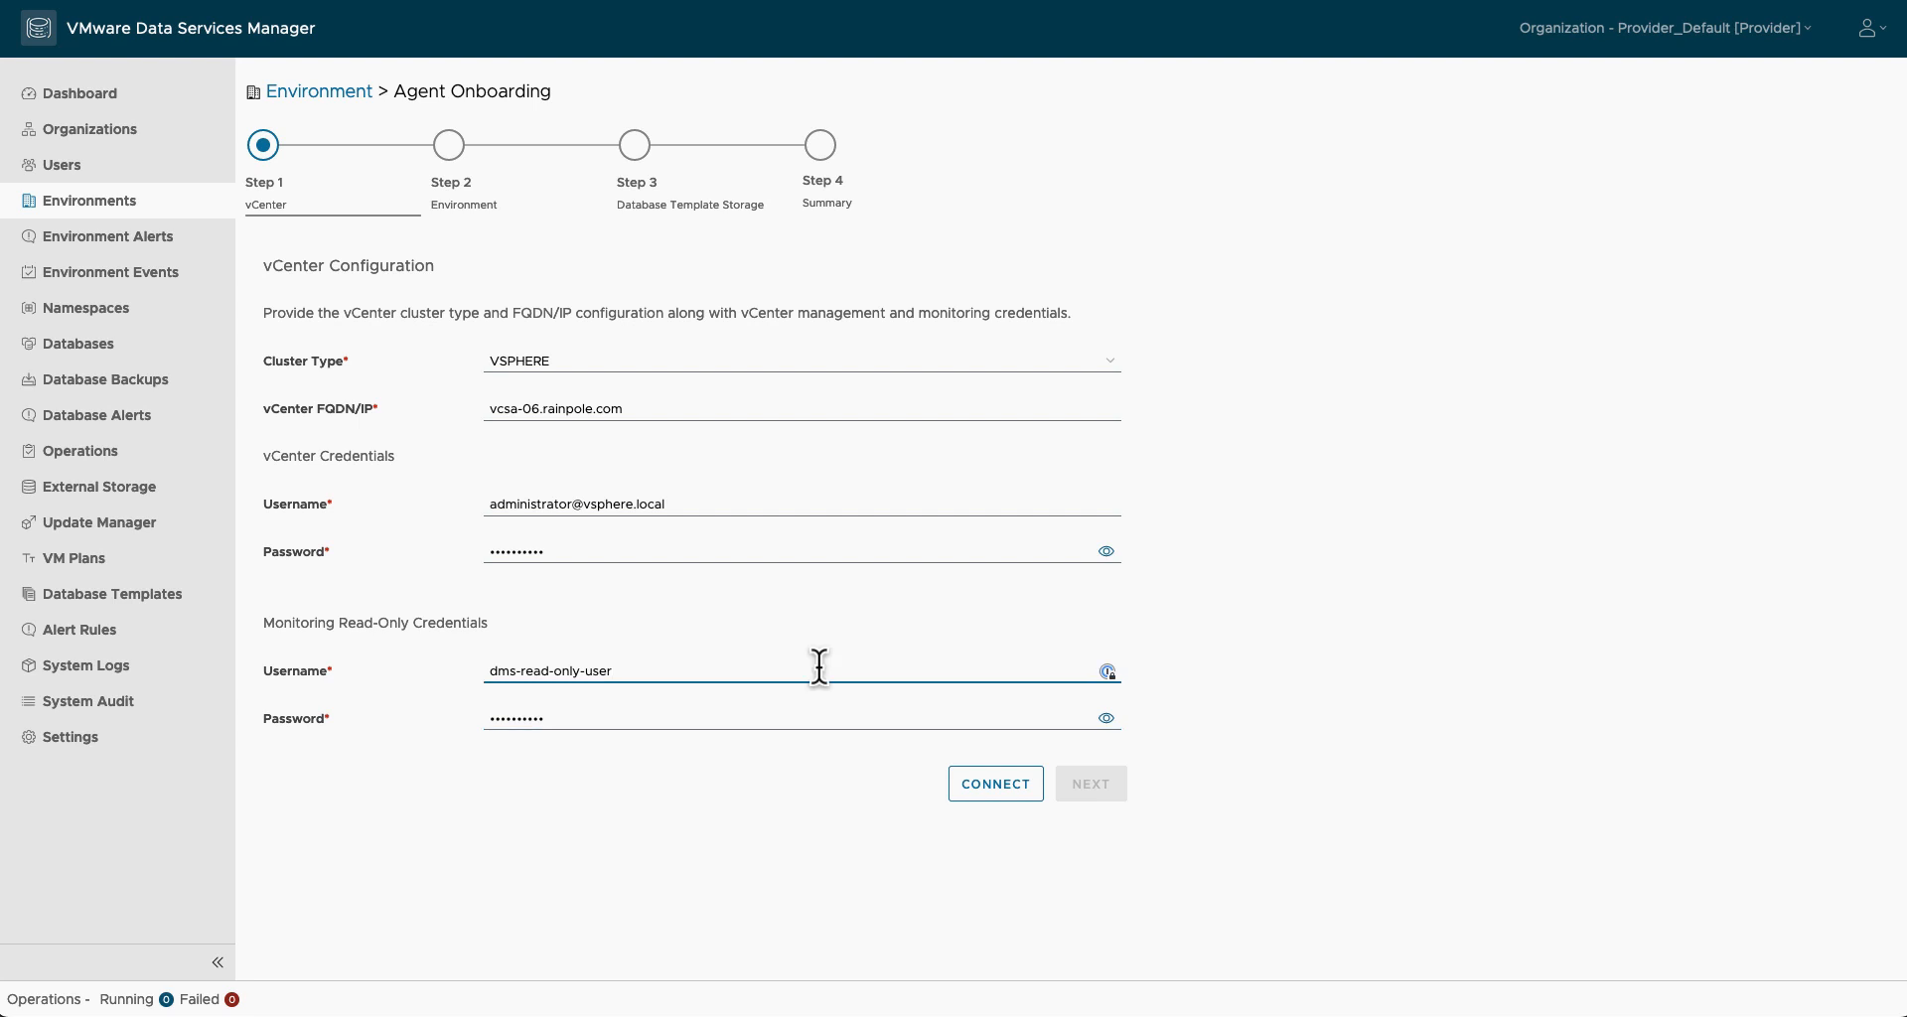
{"action": "type", "text": "@vsphere.local"}
{"action": "left_click", "coordinate": [840, 715]}
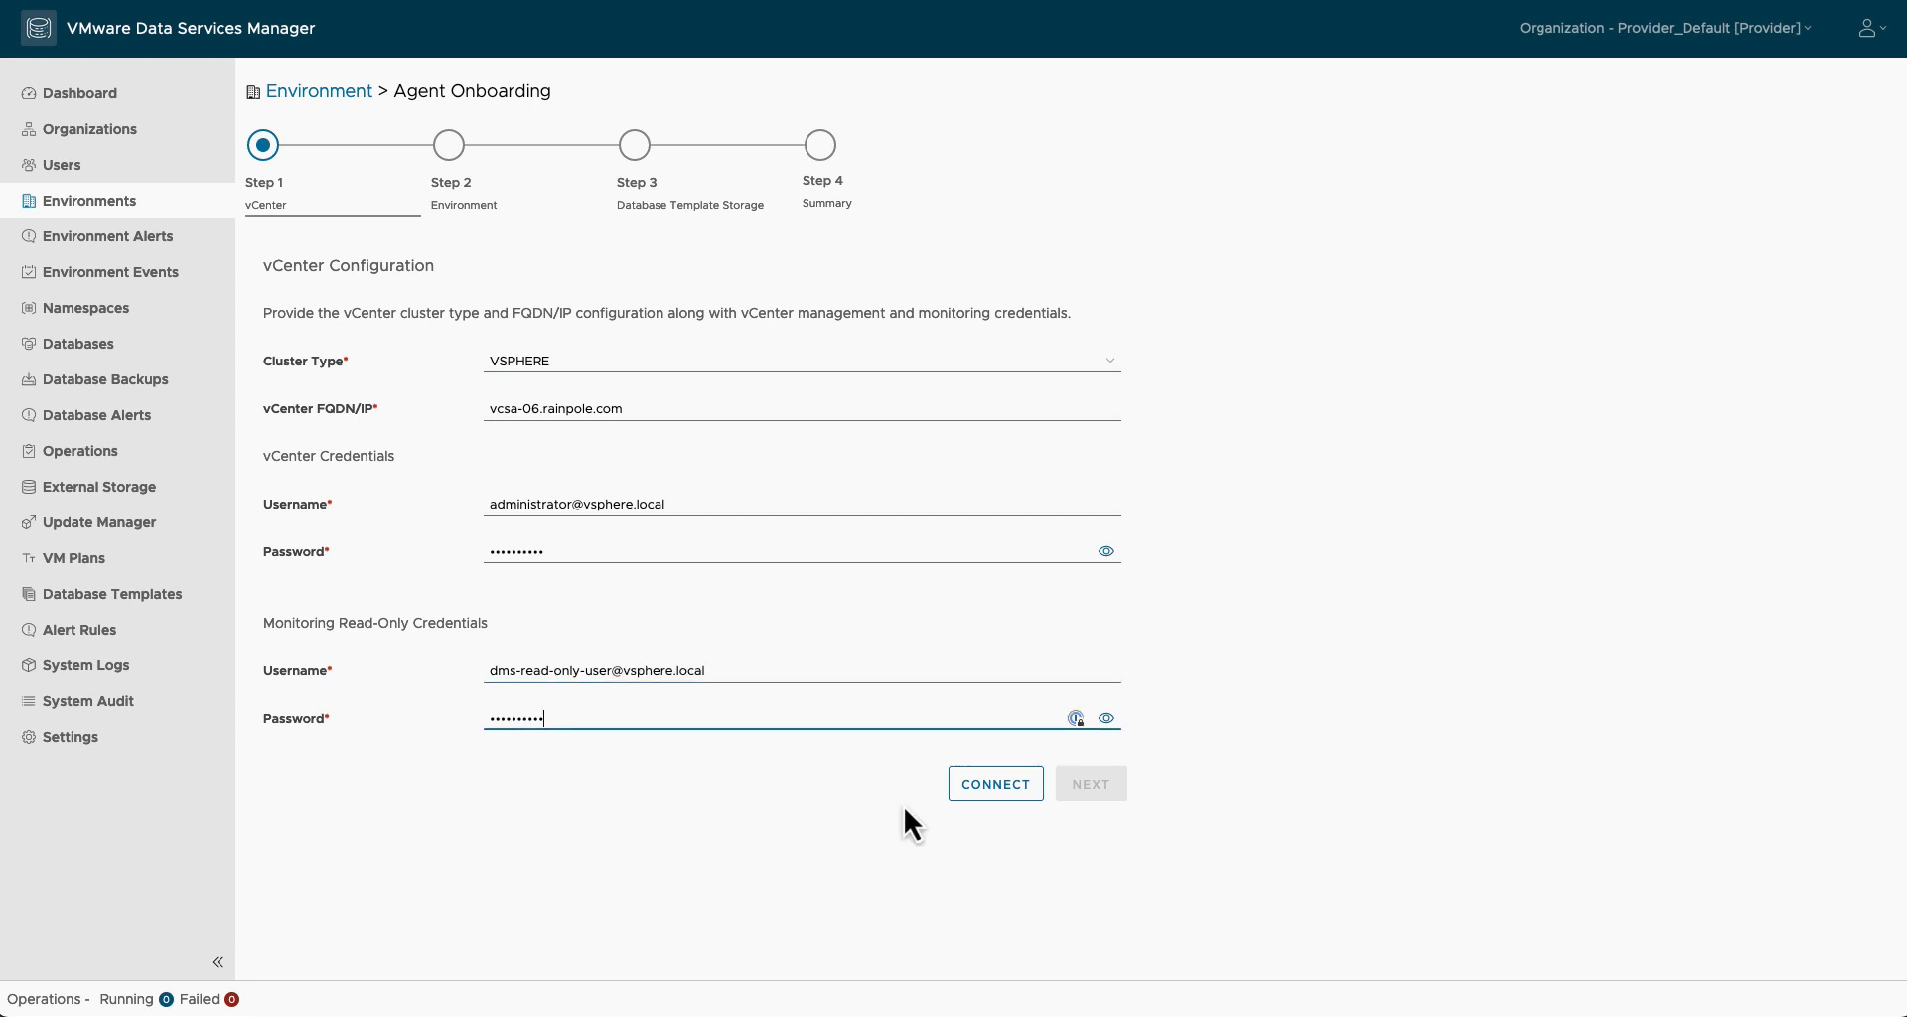
{"action": "left_click", "coordinate": [992, 796]}
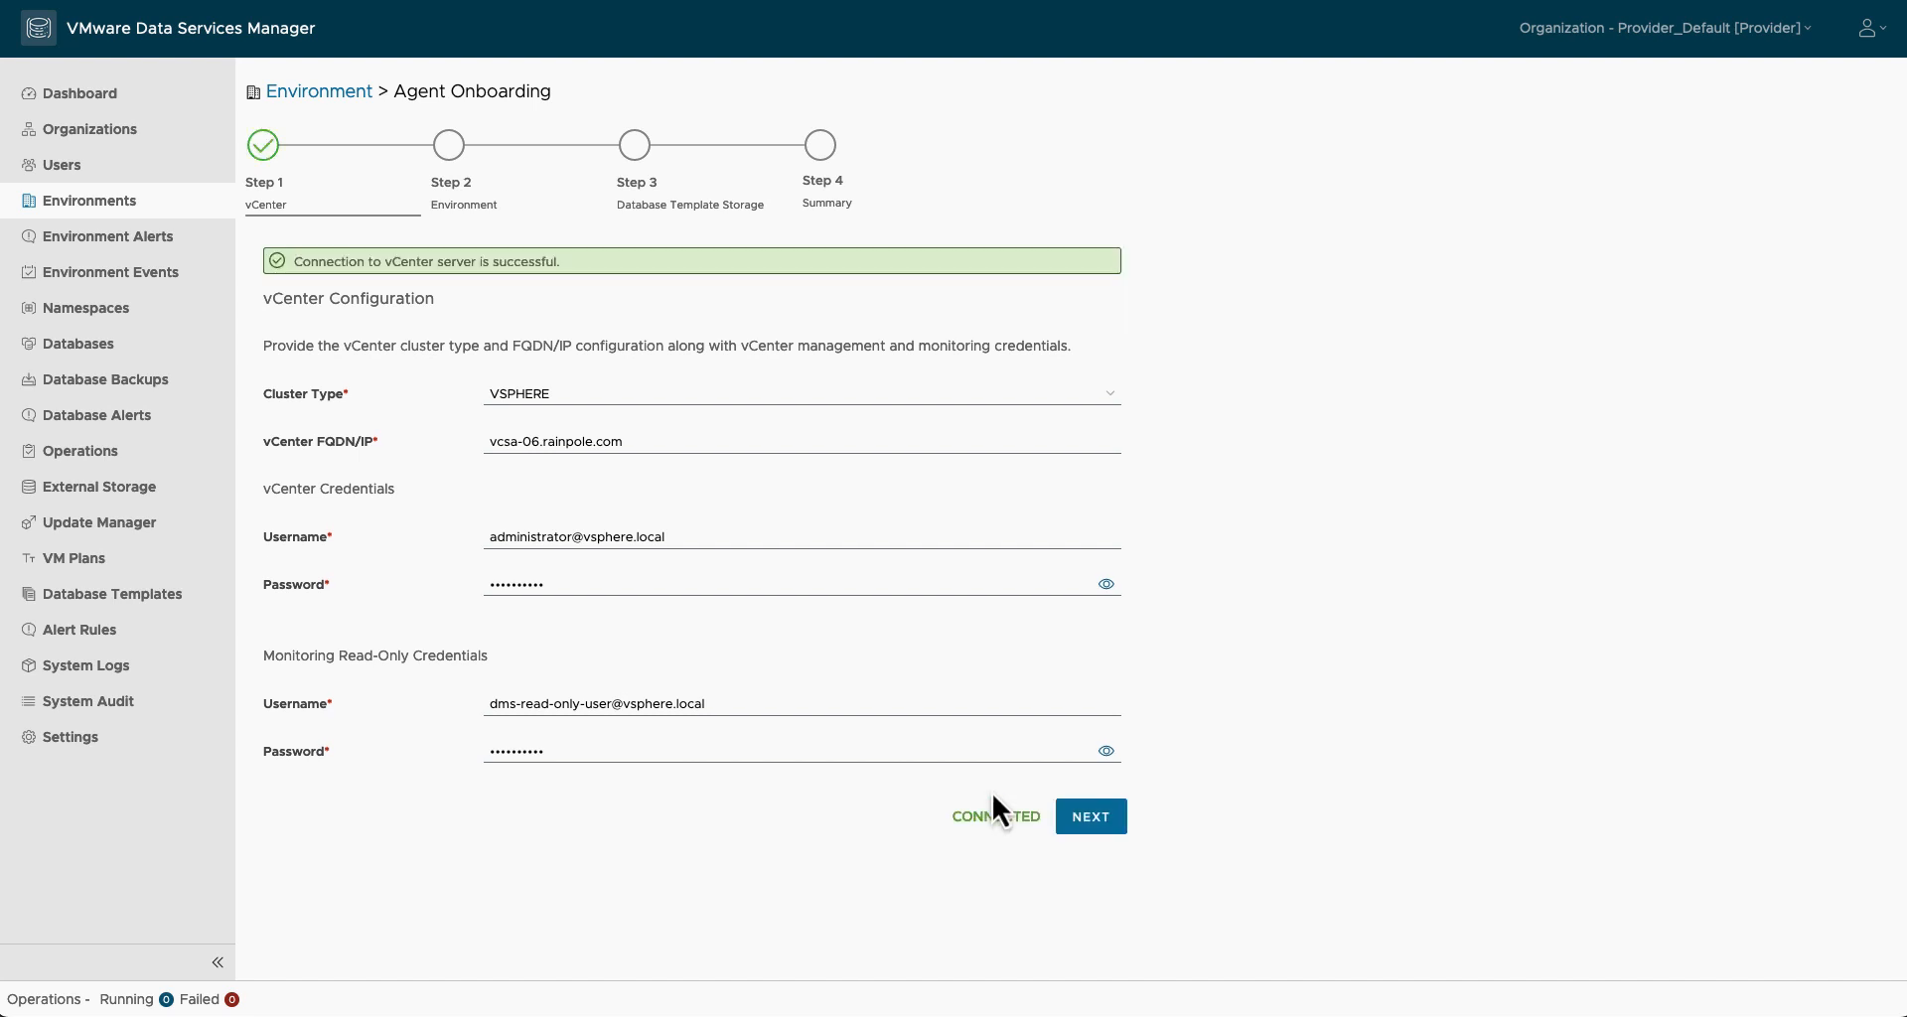
Step: Place the environment in OCTO-Datacenter, Cluster-B, resource pool Gold-RP and VM folder DB
{"action": "left_click", "coordinate": [1075, 821]}
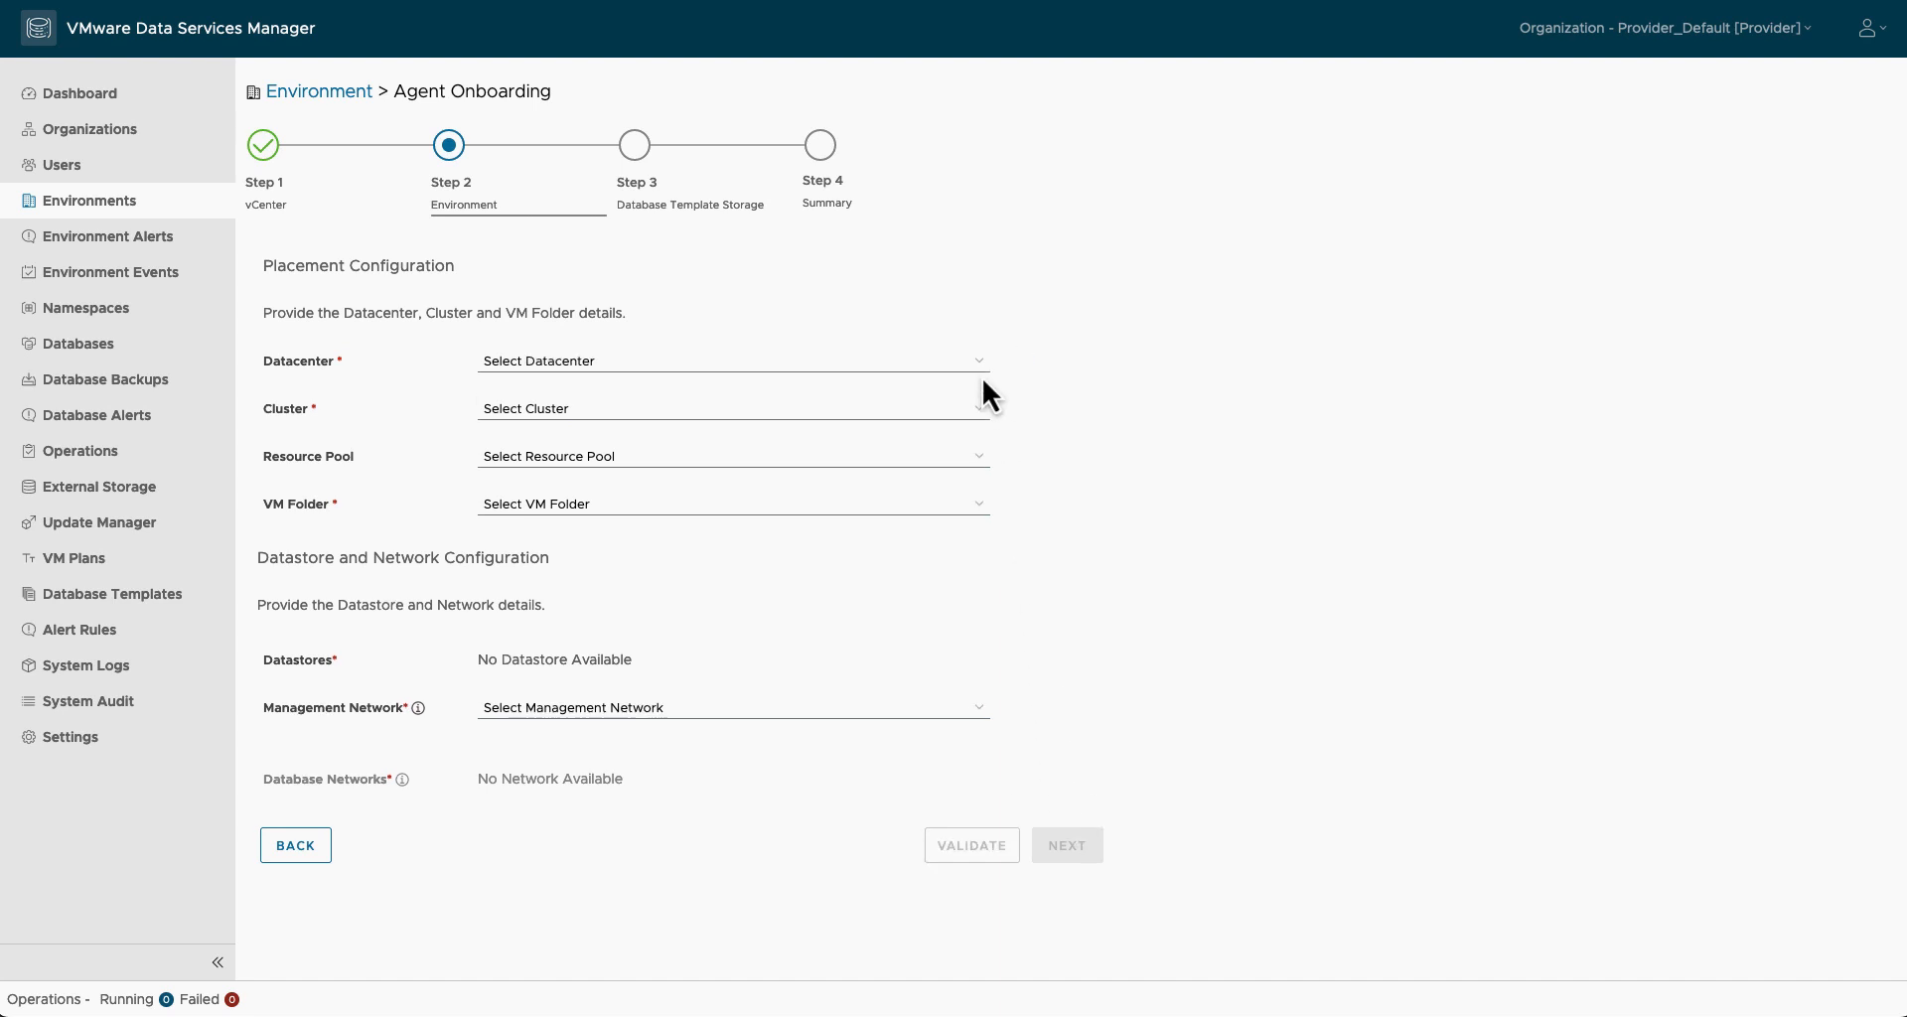
{"action": "left_click", "coordinate": [981, 368]}
{"action": "left_click", "coordinate": [852, 379]}
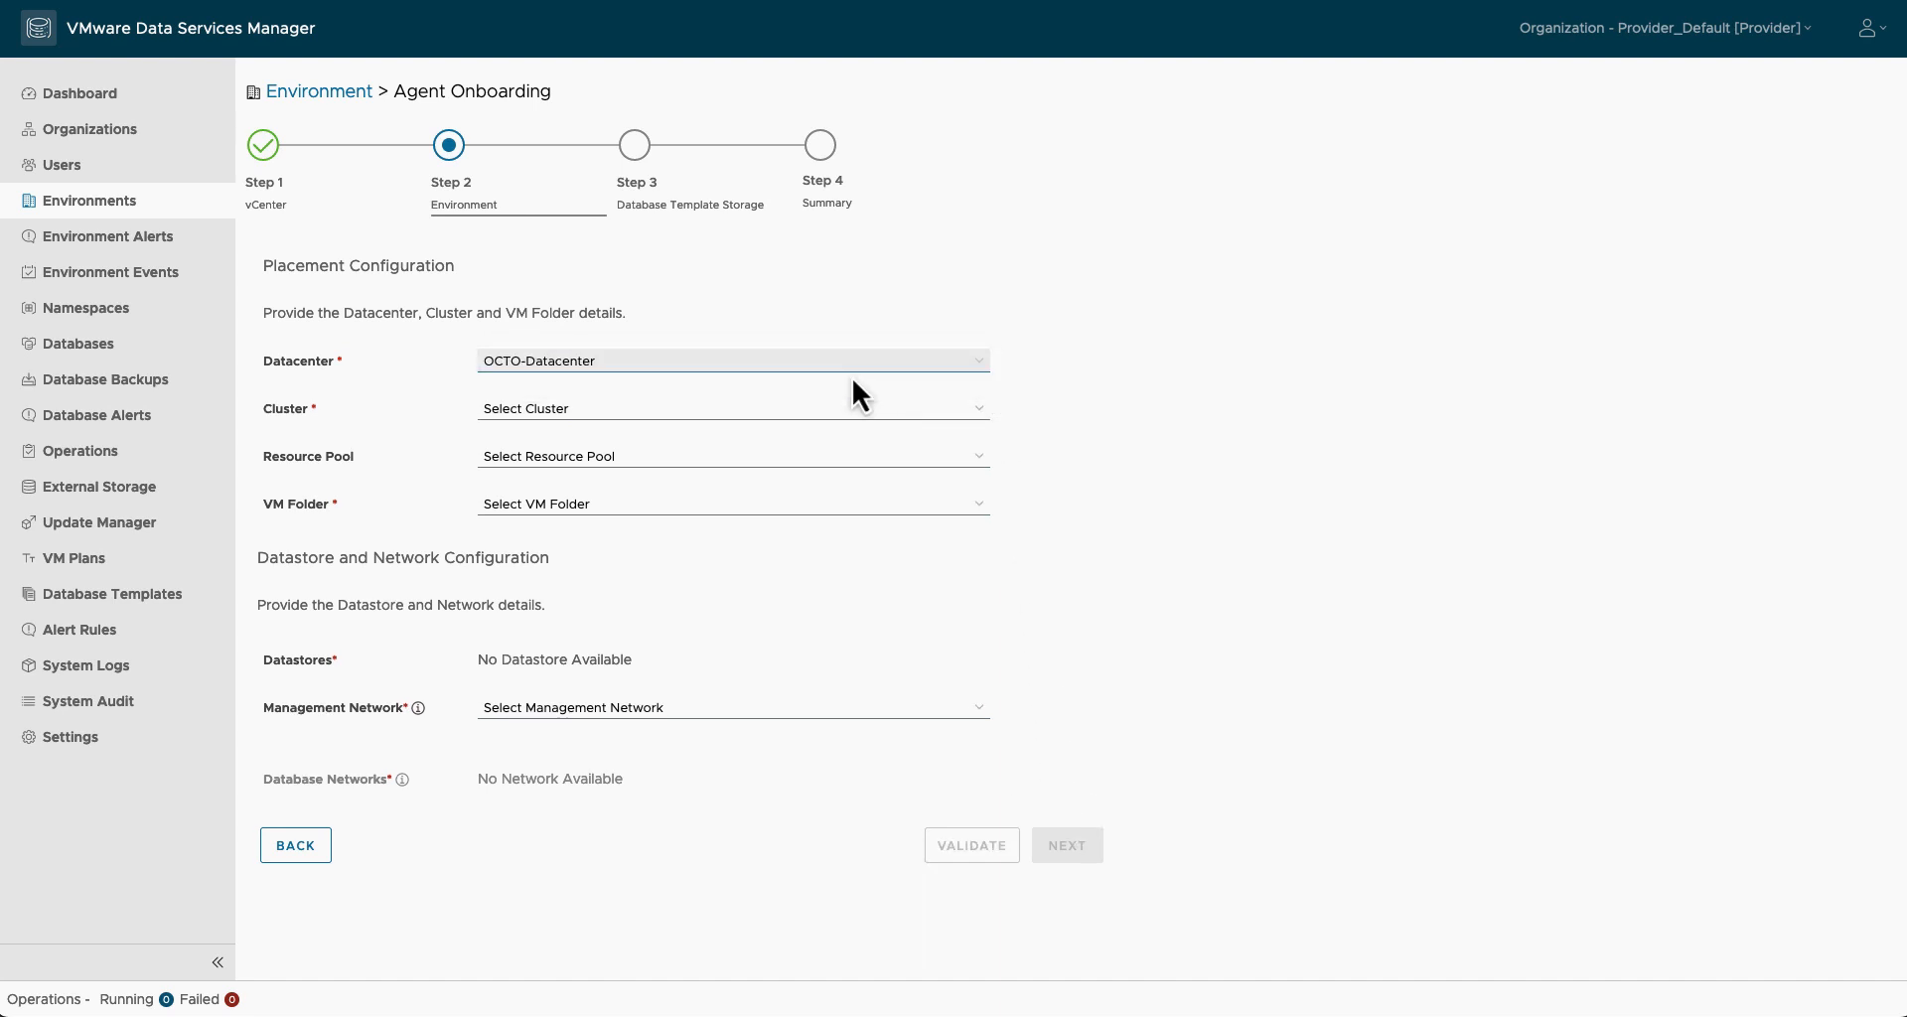
{"action": "left_click", "coordinate": [981, 412]}
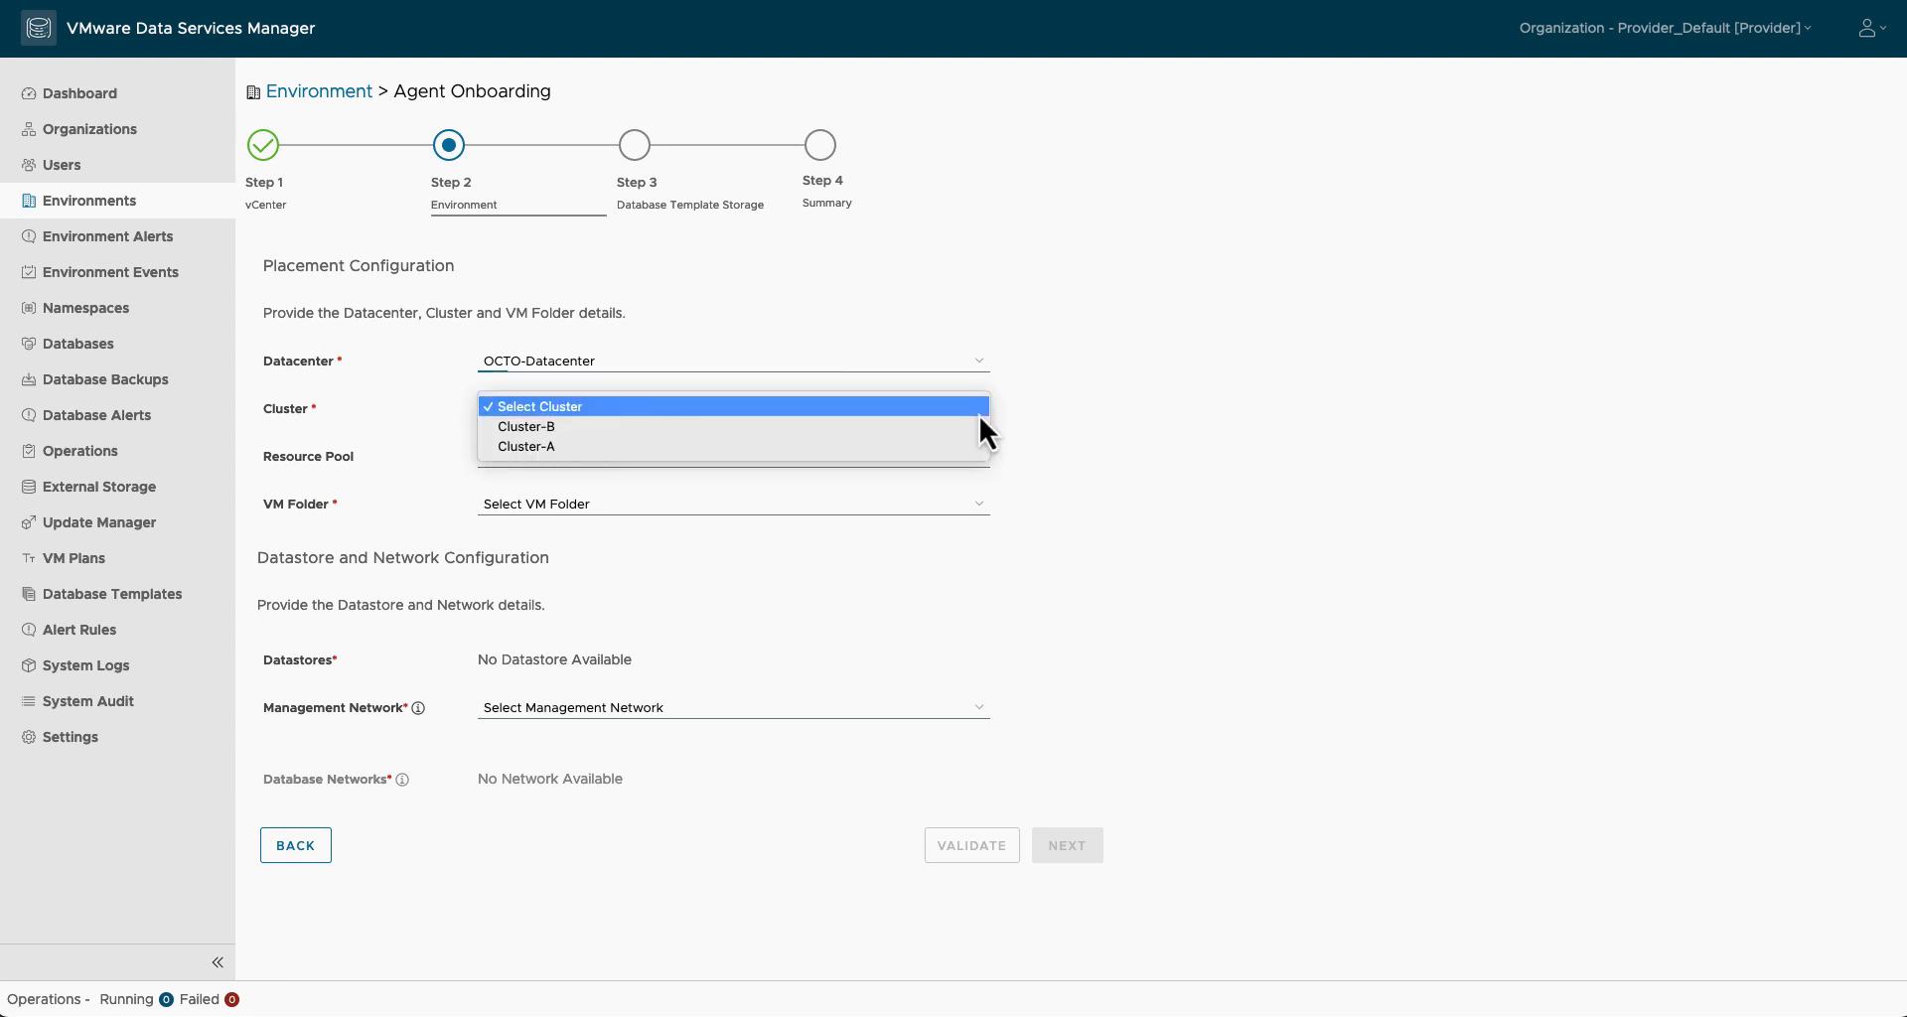
{"action": "left_click", "coordinate": [944, 429]}
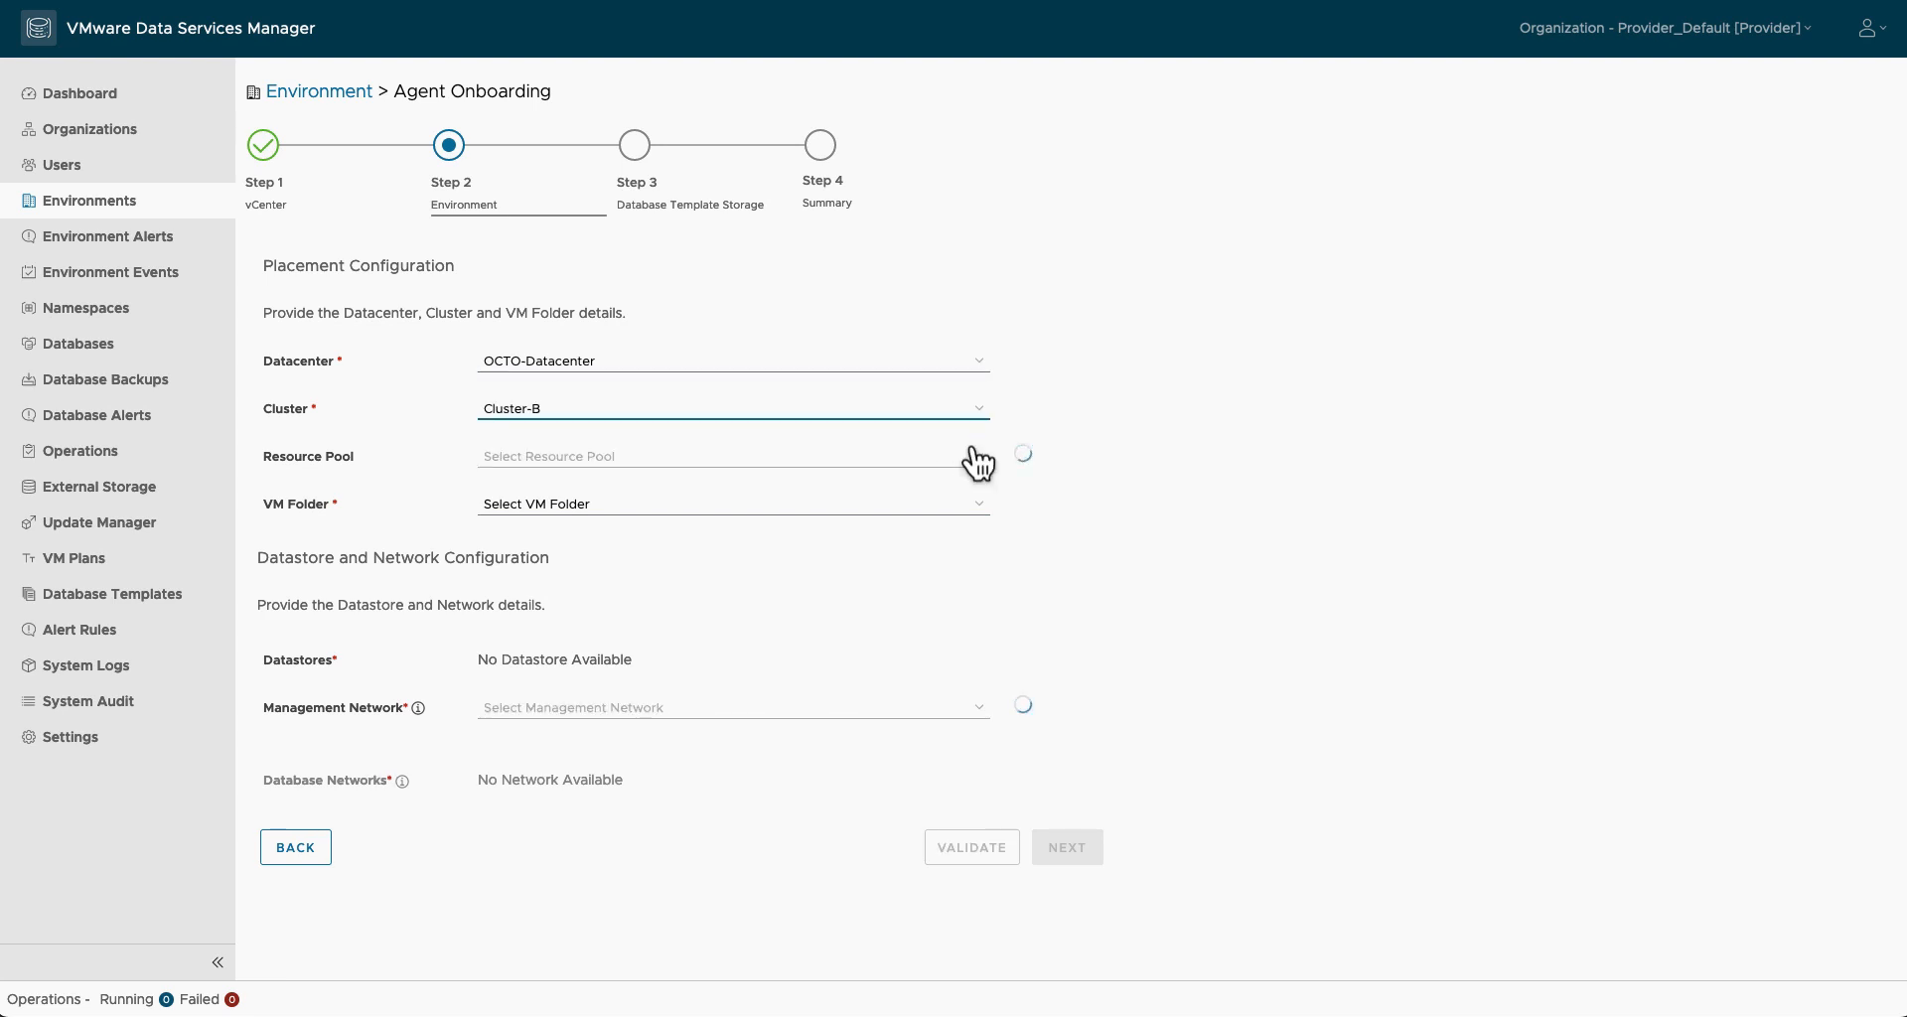
{"action": "left_click", "coordinate": [981, 459]}
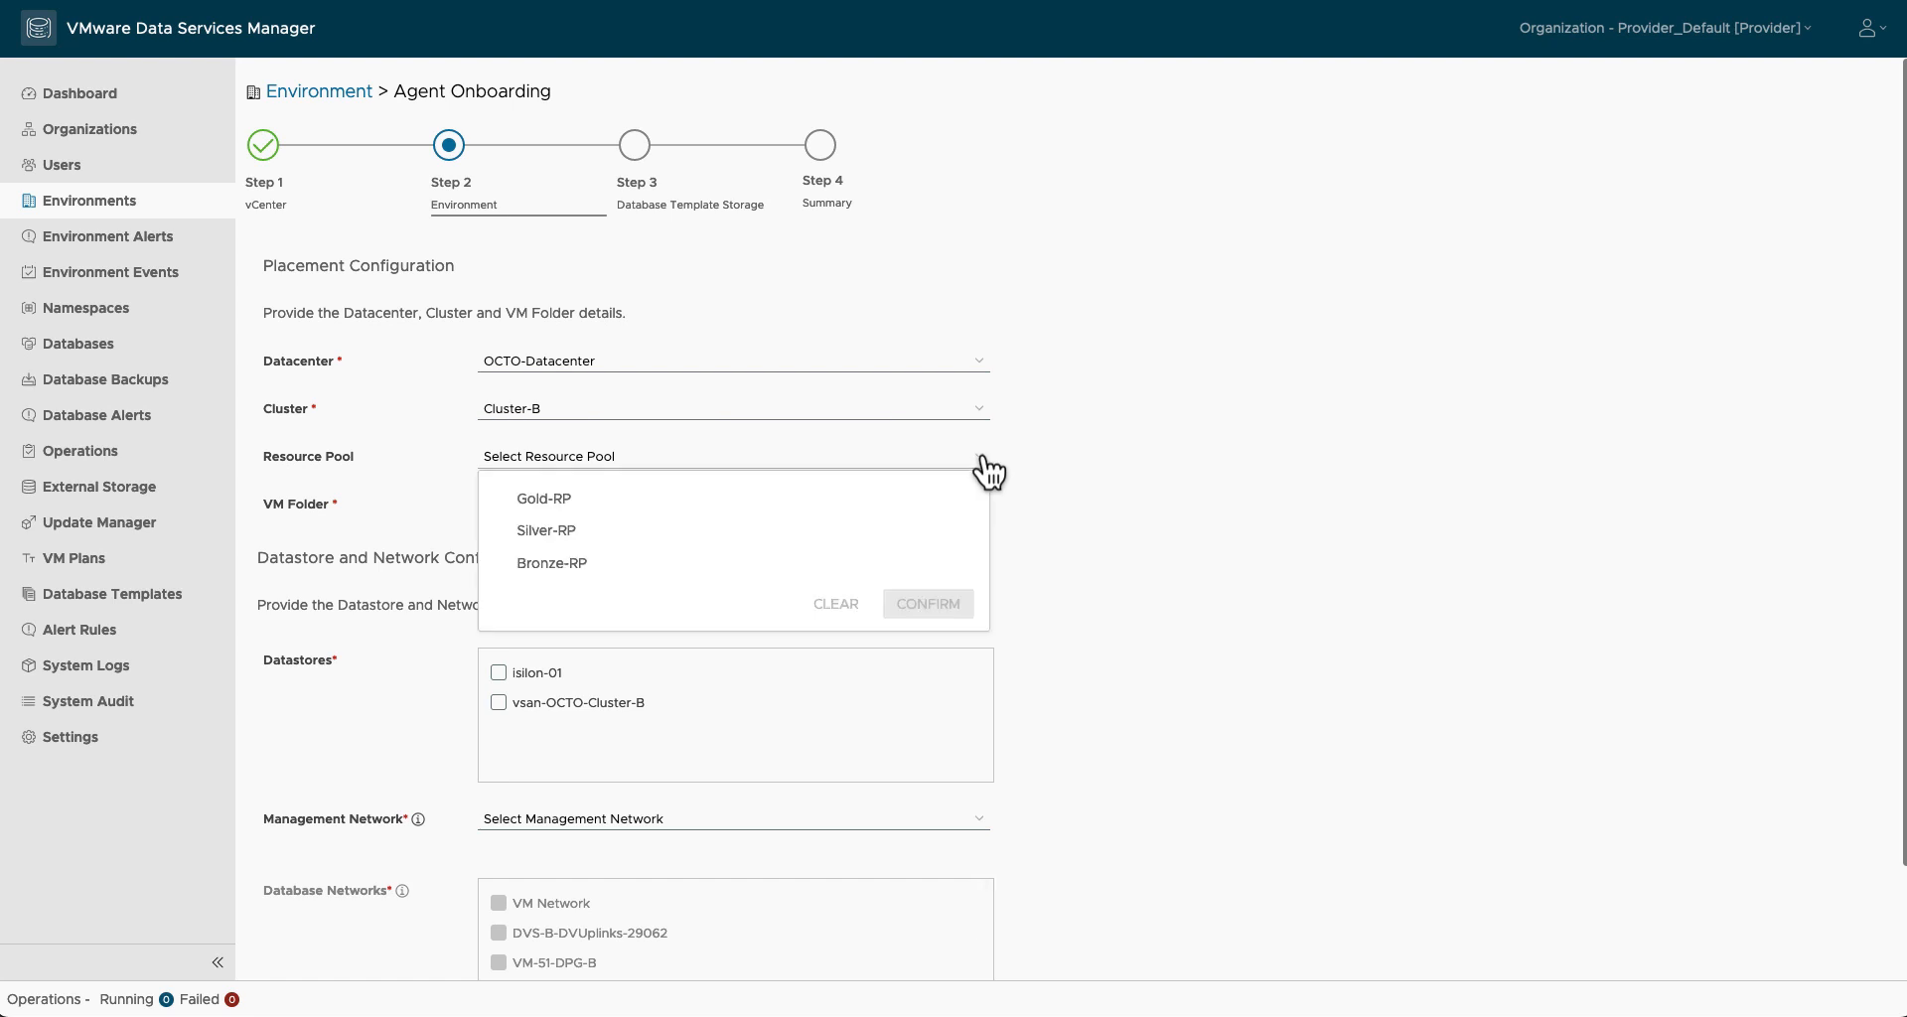
{"action": "left_click", "coordinate": [931, 502]}
{"action": "left_click", "coordinate": [928, 604]}
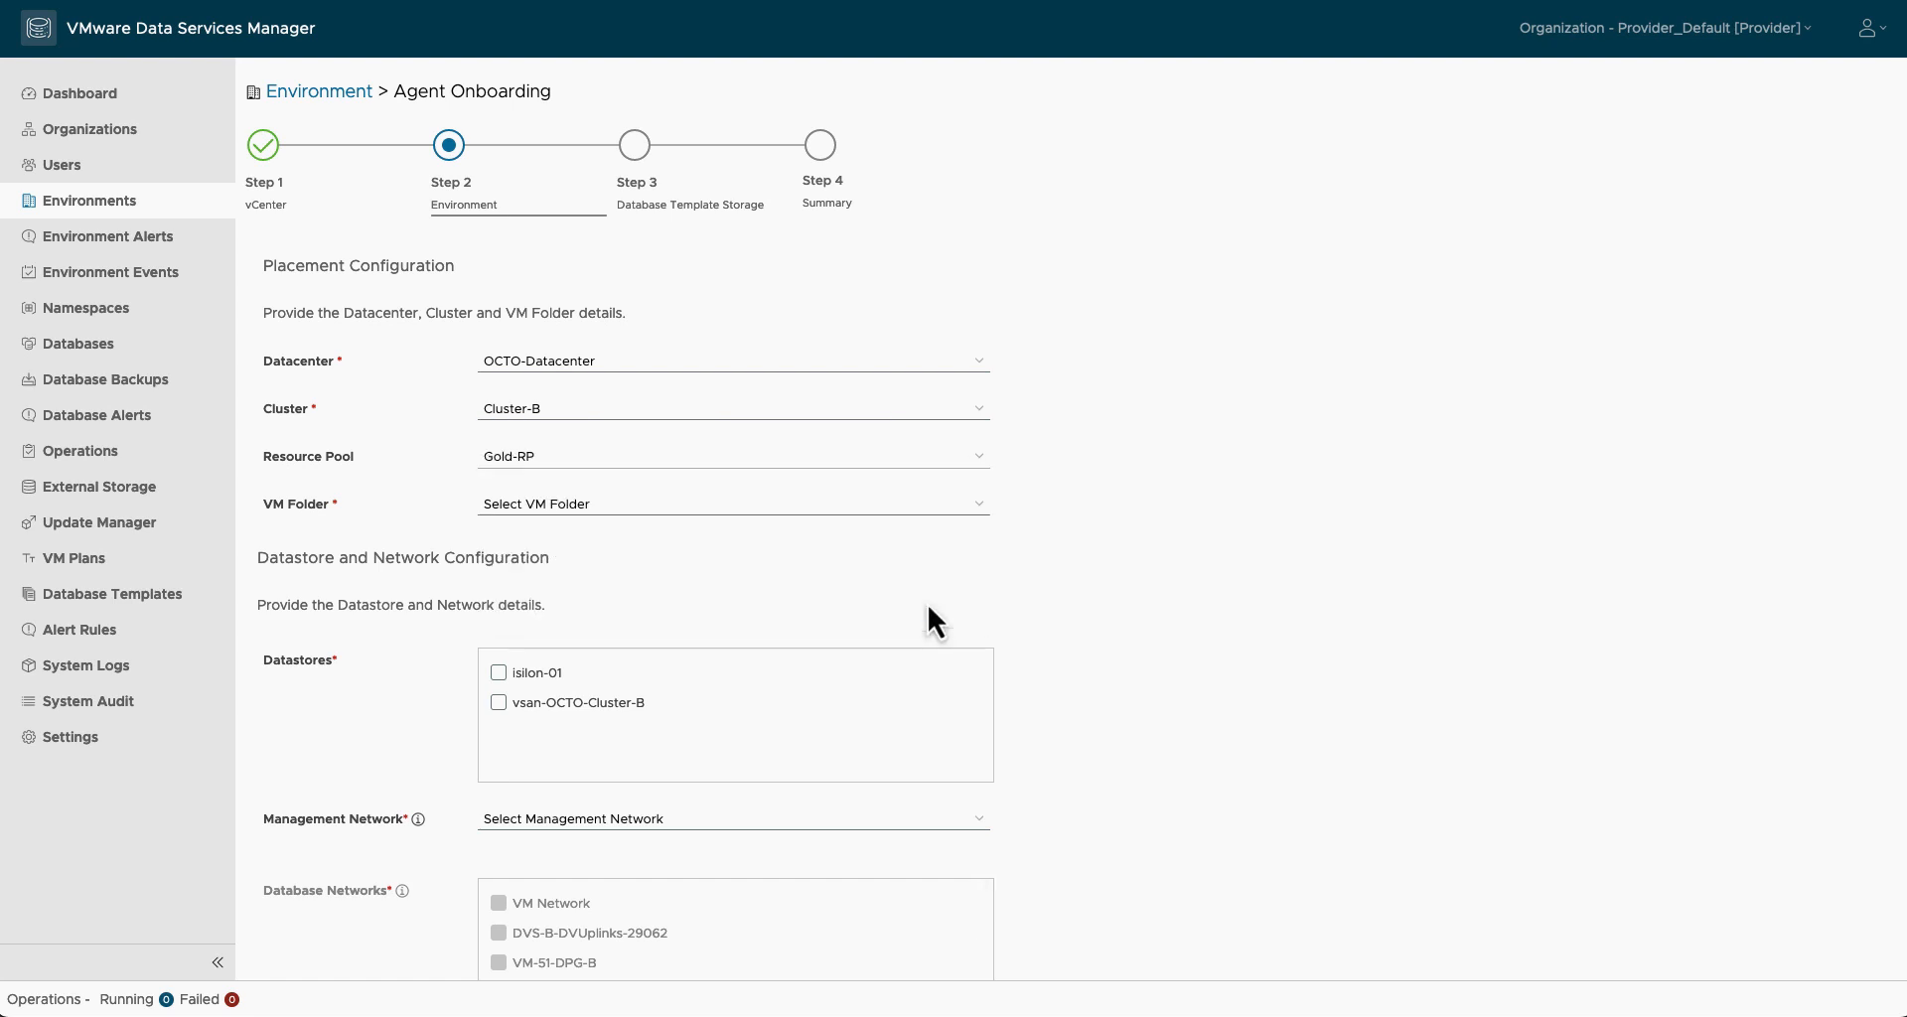
{"action": "left_click", "coordinate": [973, 508]}
{"action": "left_click", "coordinate": [952, 523]}
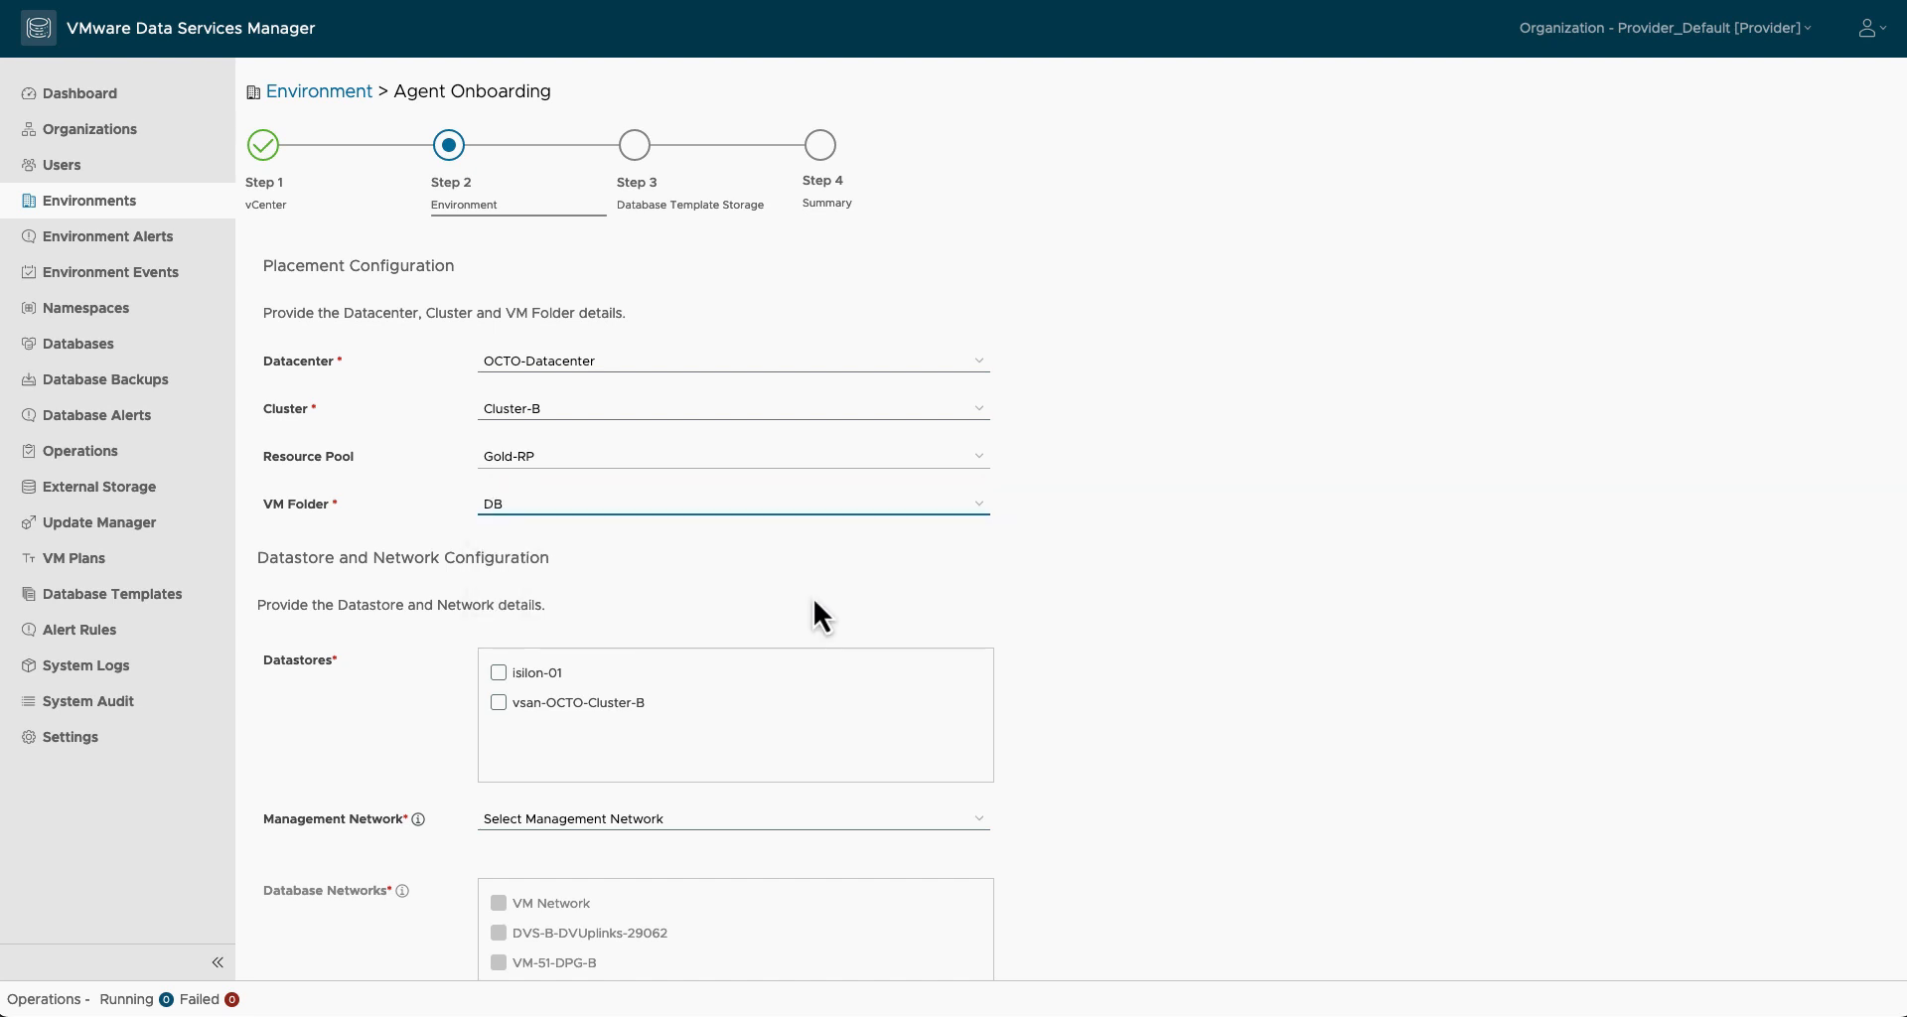
Step: Select datastores isilon-01 and vsan-OCTO-Cluster-B, management network VM-51-DPG-B, database networks VM-32/VL-62, and validate
{"action": "left_click", "coordinate": [499, 672]}
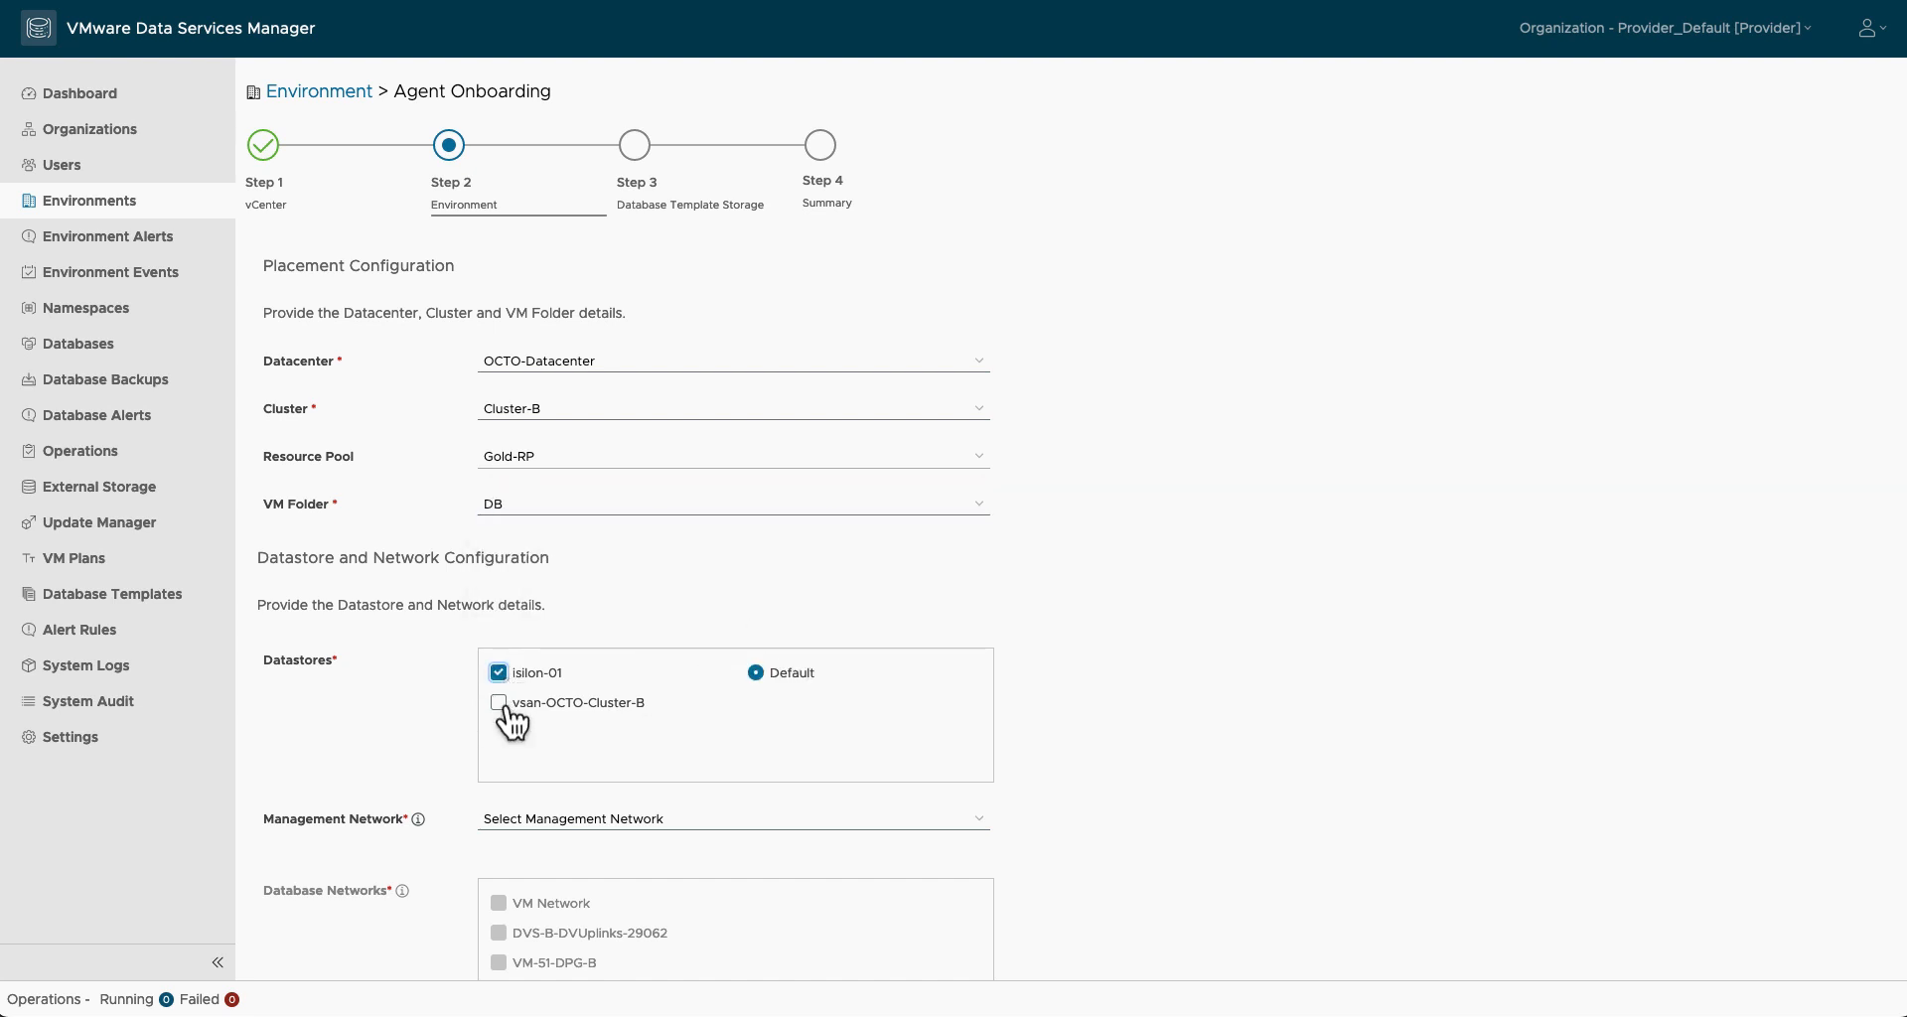
{"action": "left_click", "coordinate": [499, 702]}
{"action": "scroll", "coordinate": [809, 736], "scroll_direction": "down", "scroll_amount": 2}
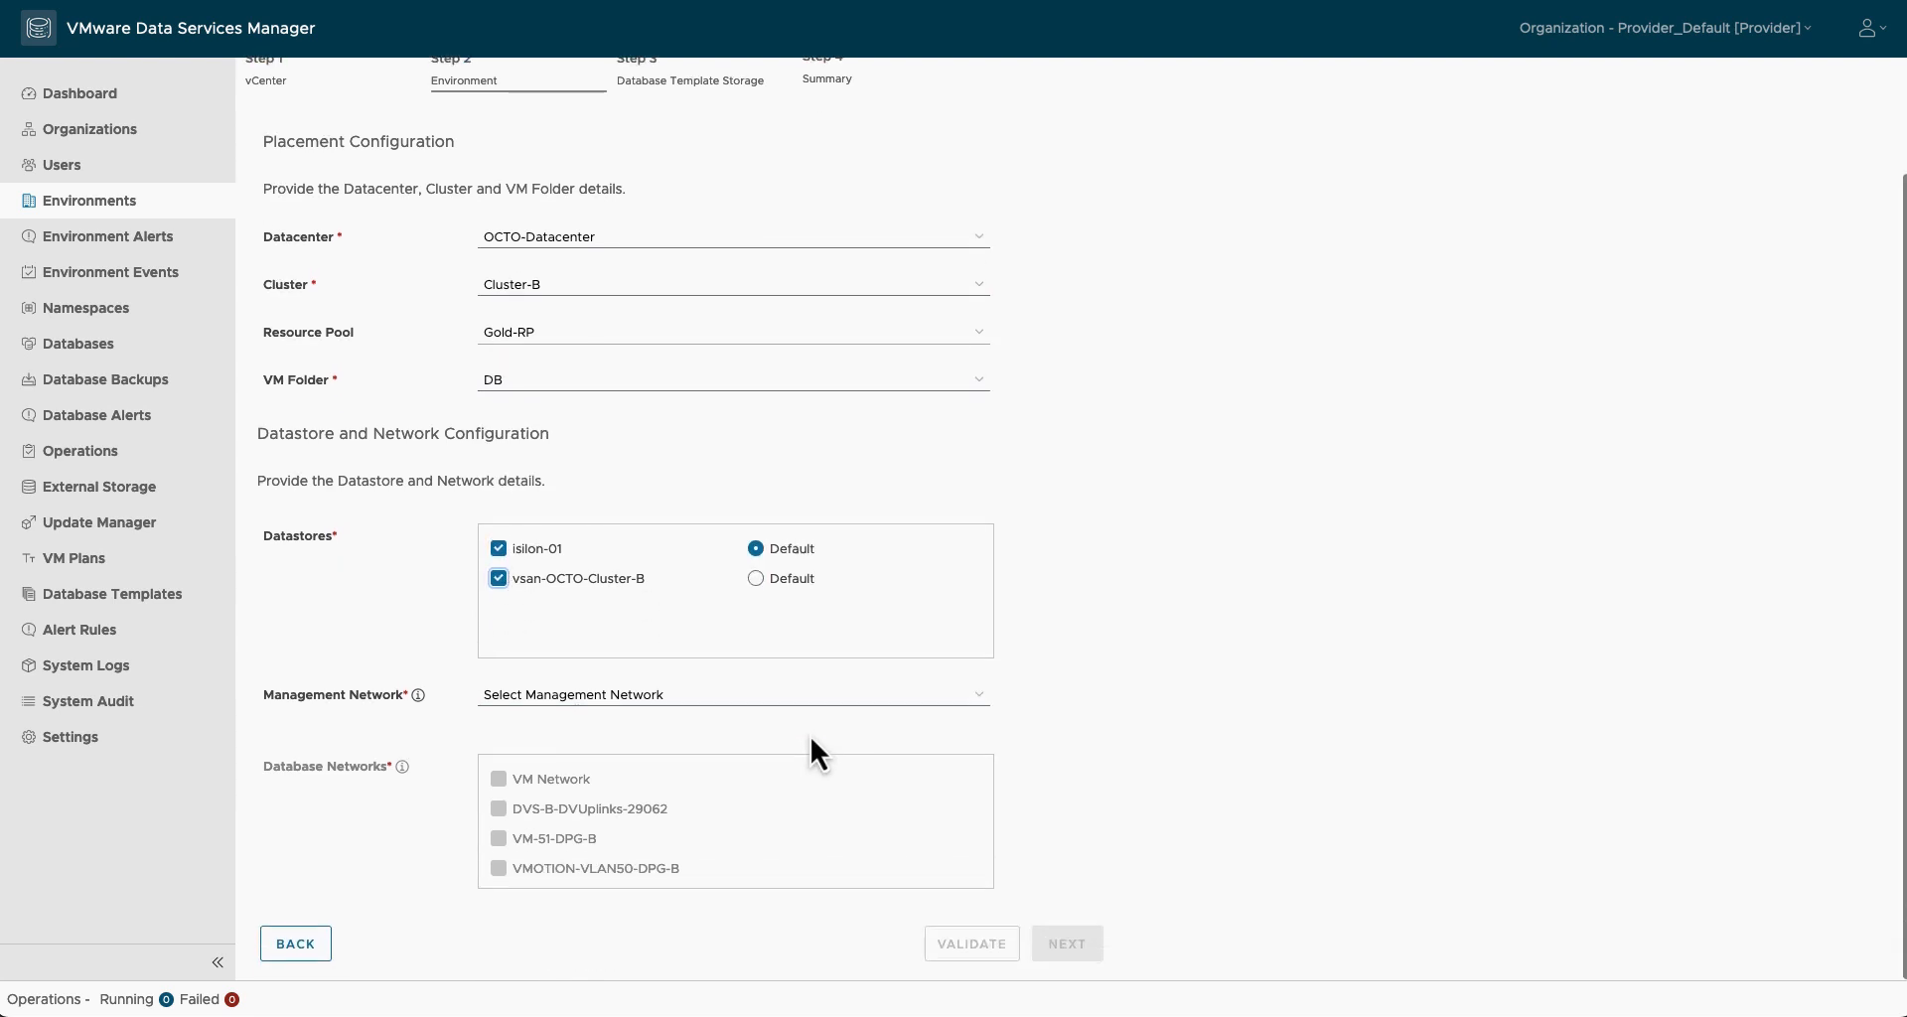
{"action": "left_click", "coordinate": [979, 699]}
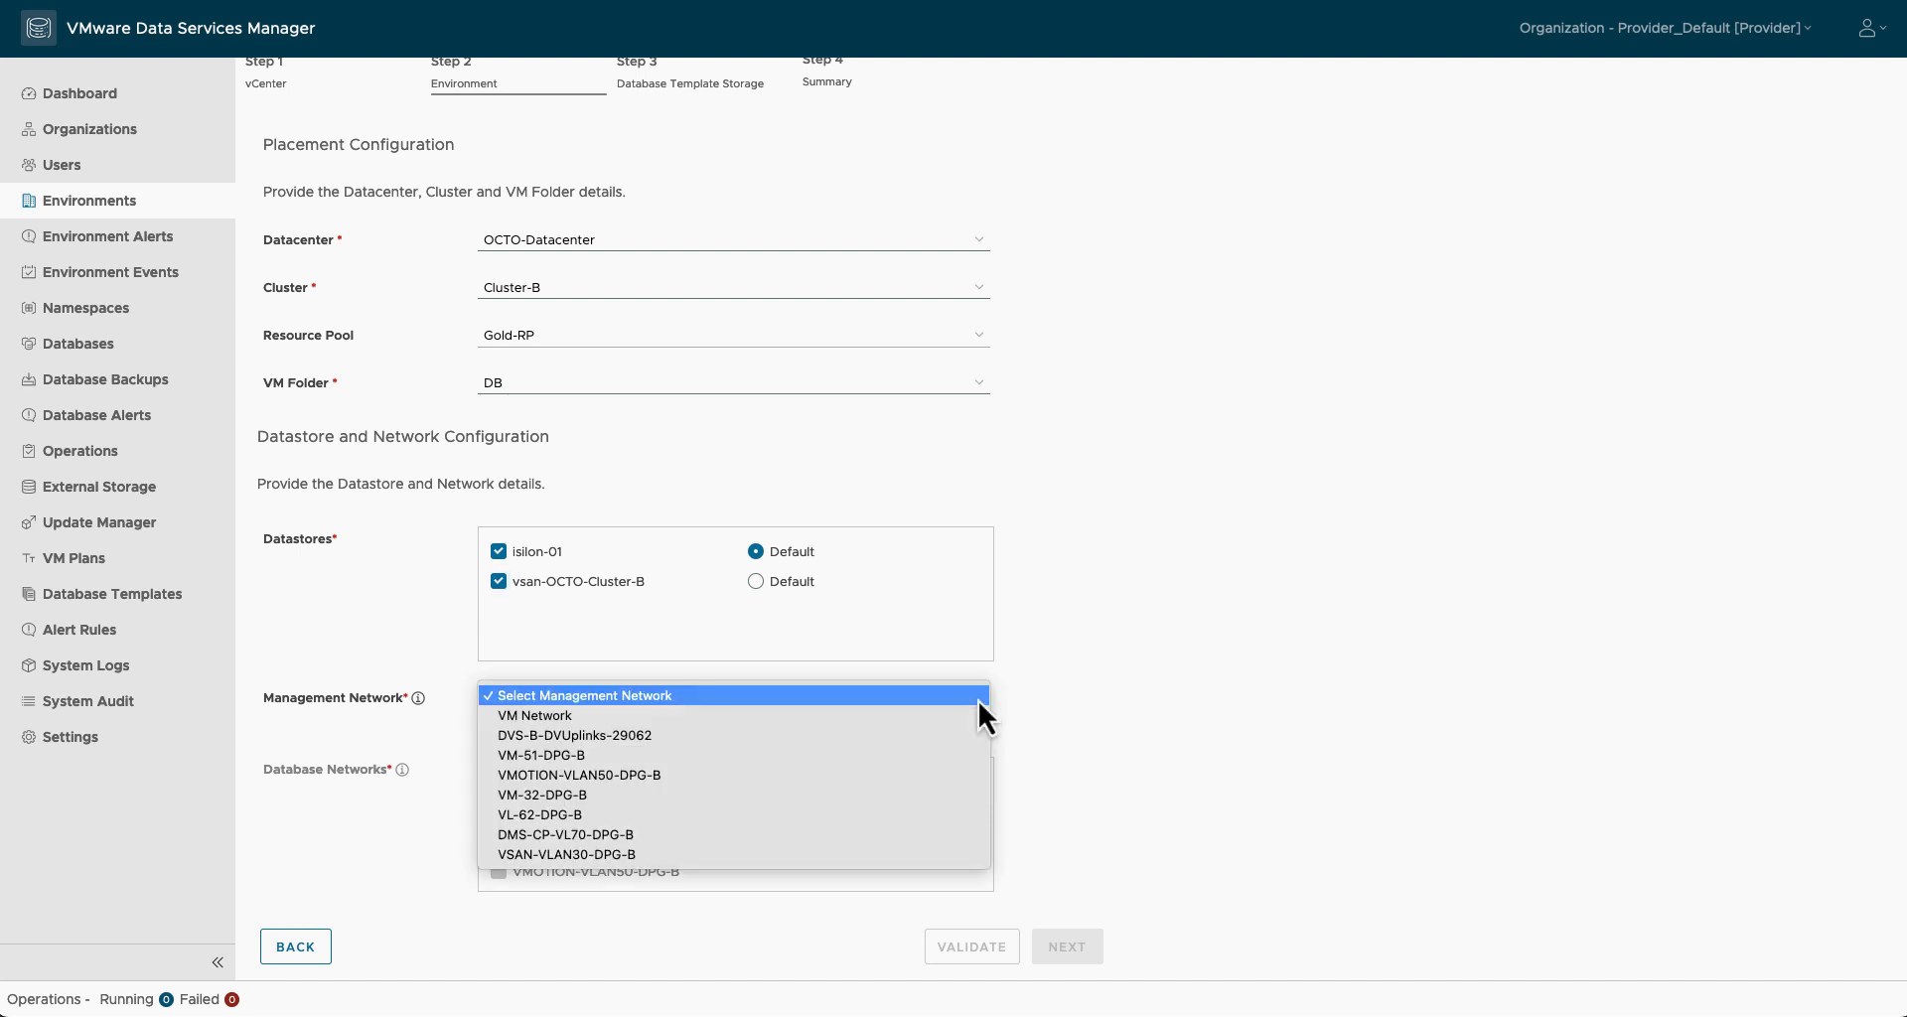
{"action": "left_click", "coordinate": [878, 753]}
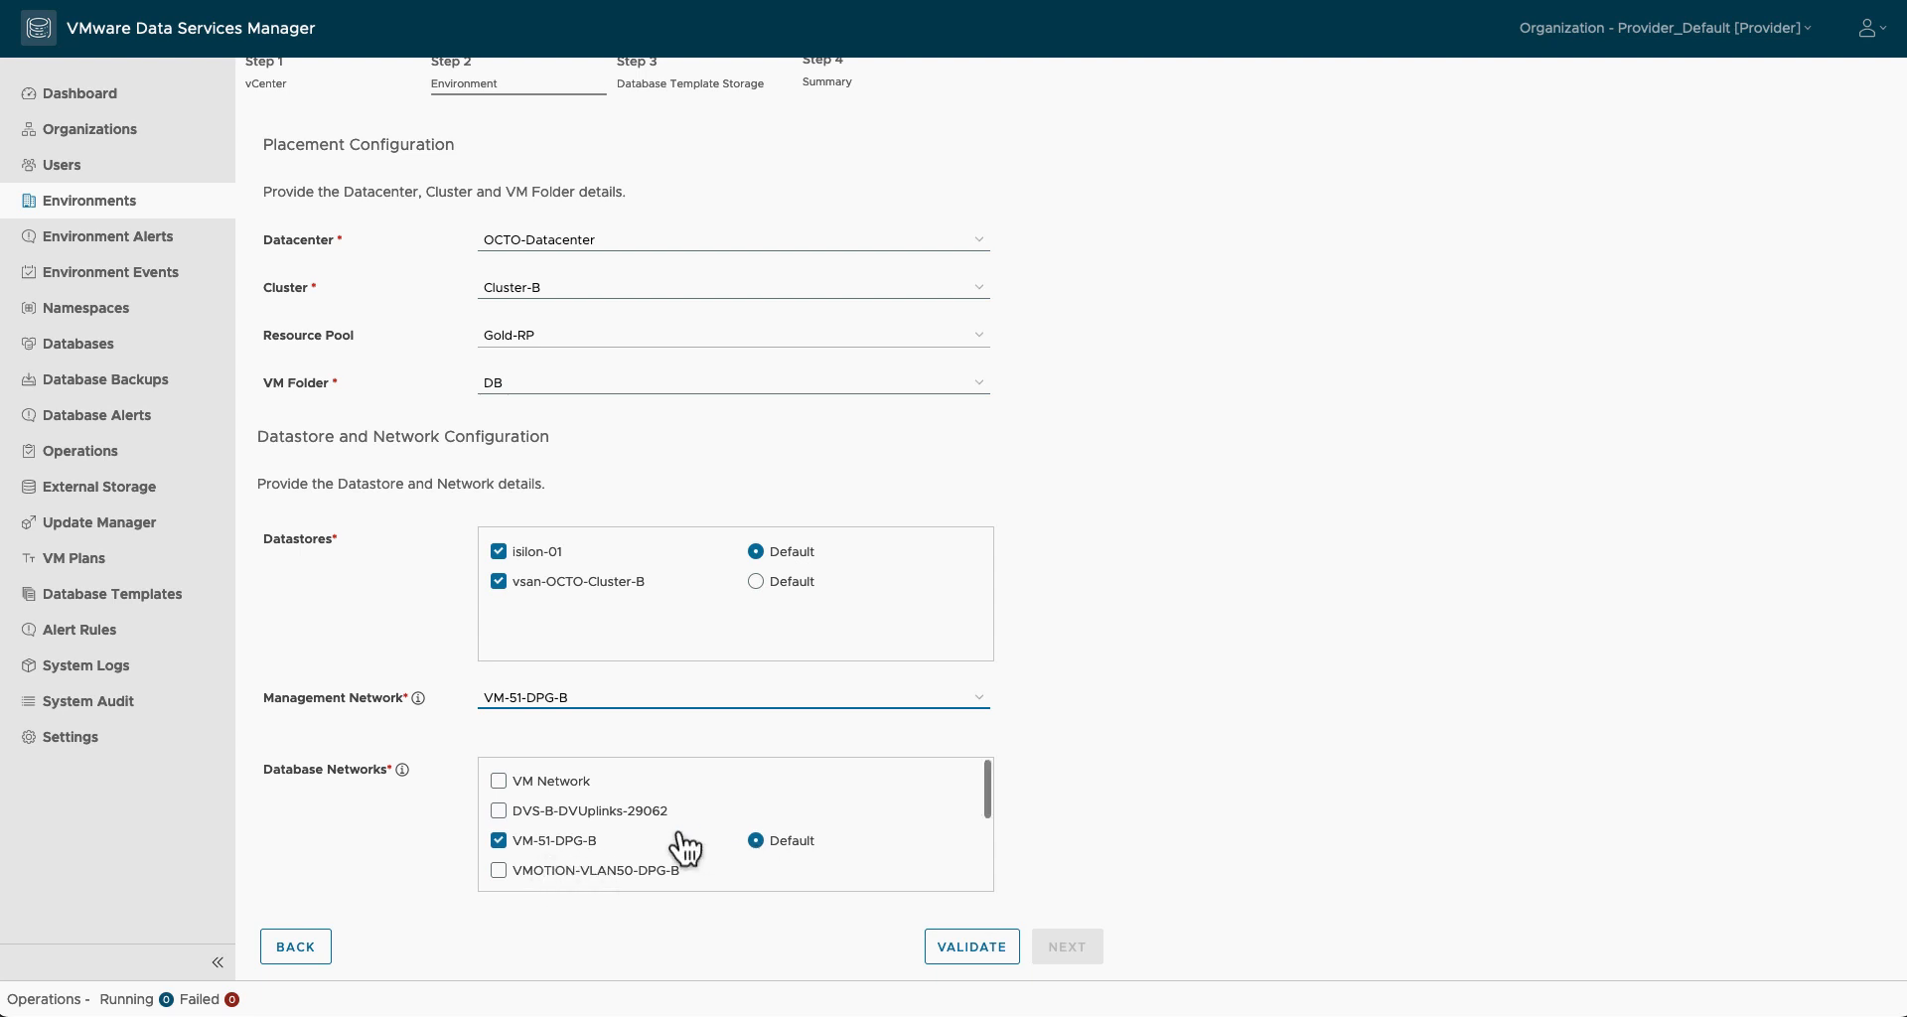
{"action": "scroll", "coordinate": [683, 848], "scroll_direction": "down", "scroll_amount": 2}
{"action": "left_click", "coordinate": [499, 790]}
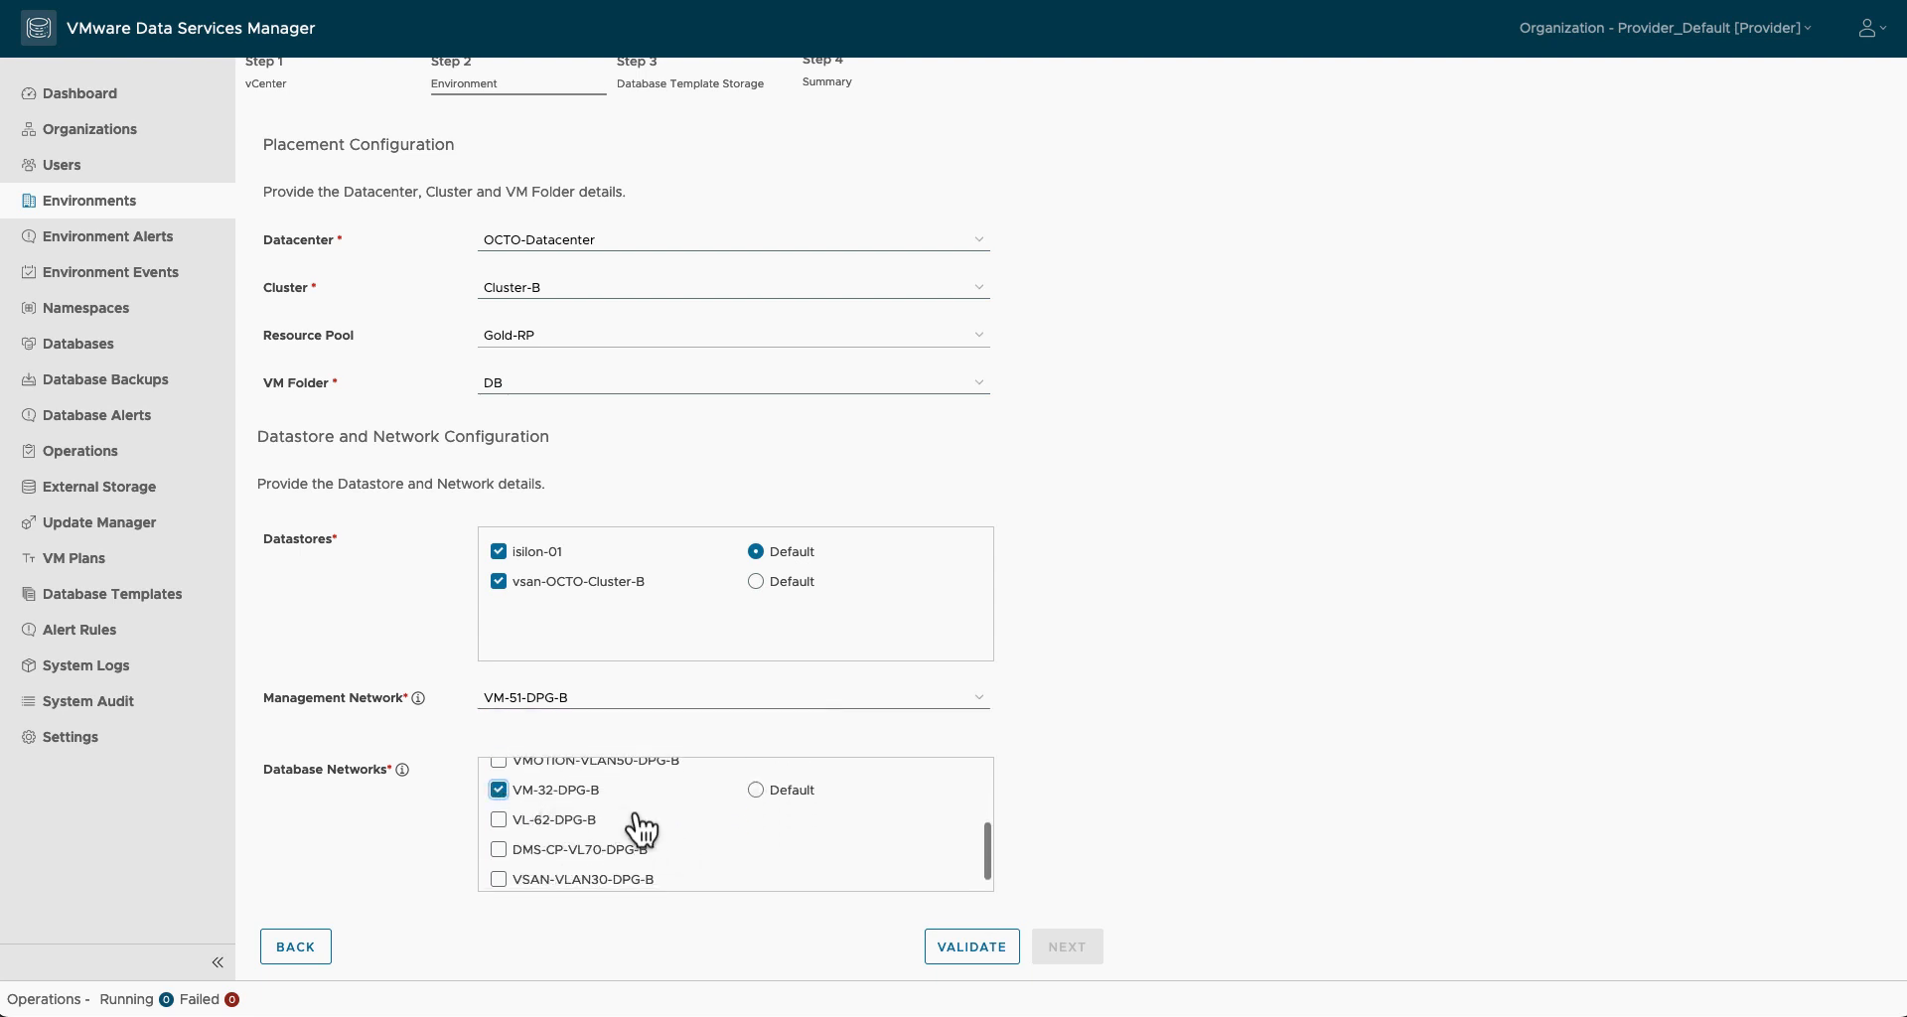
{"action": "scroll", "coordinate": [651, 830], "scroll_direction": "up", "scroll_amount": 1}
{"action": "scroll", "coordinate": [650, 830], "scroll_direction": "down", "scroll_amount": 2}
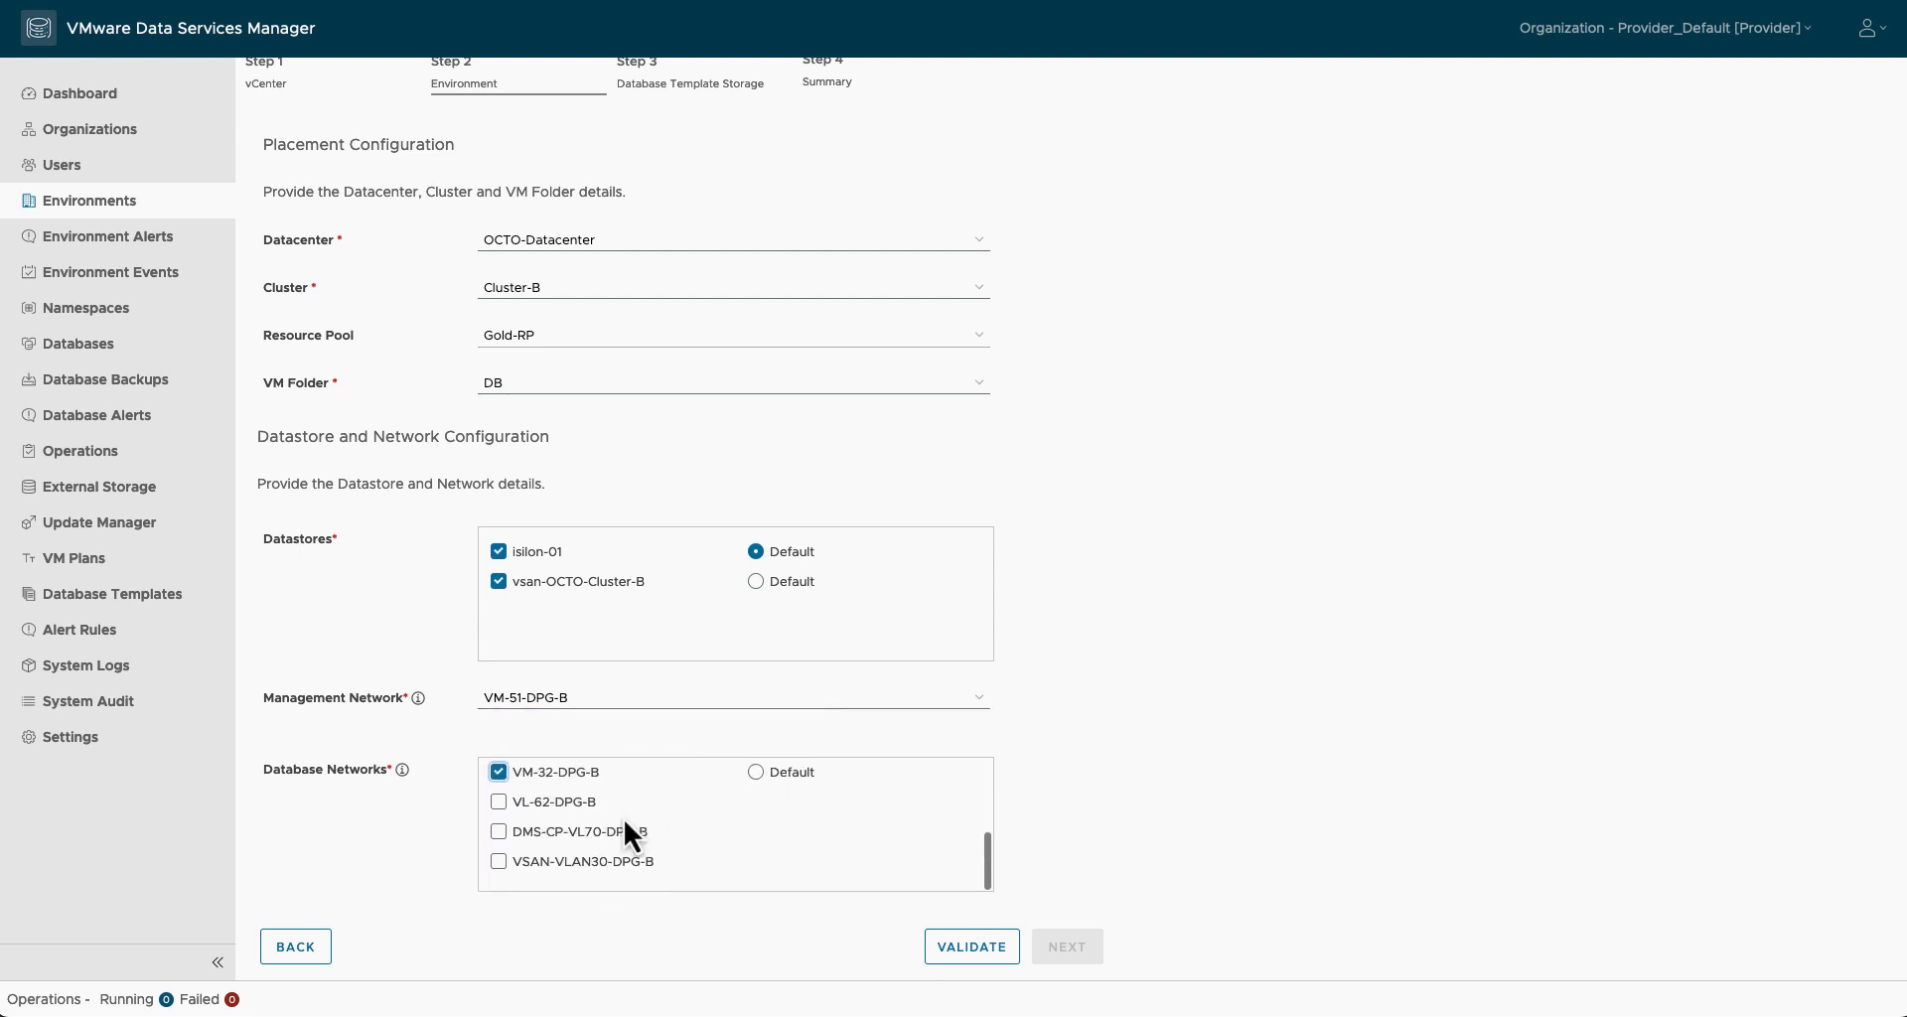
{"action": "left_click", "coordinate": [499, 803]}
{"action": "scroll", "coordinate": [650, 834], "scroll_direction": "up", "scroll_amount": 3}
{"action": "scroll", "coordinate": [651, 836], "scroll_direction": "down", "scroll_amount": 3}
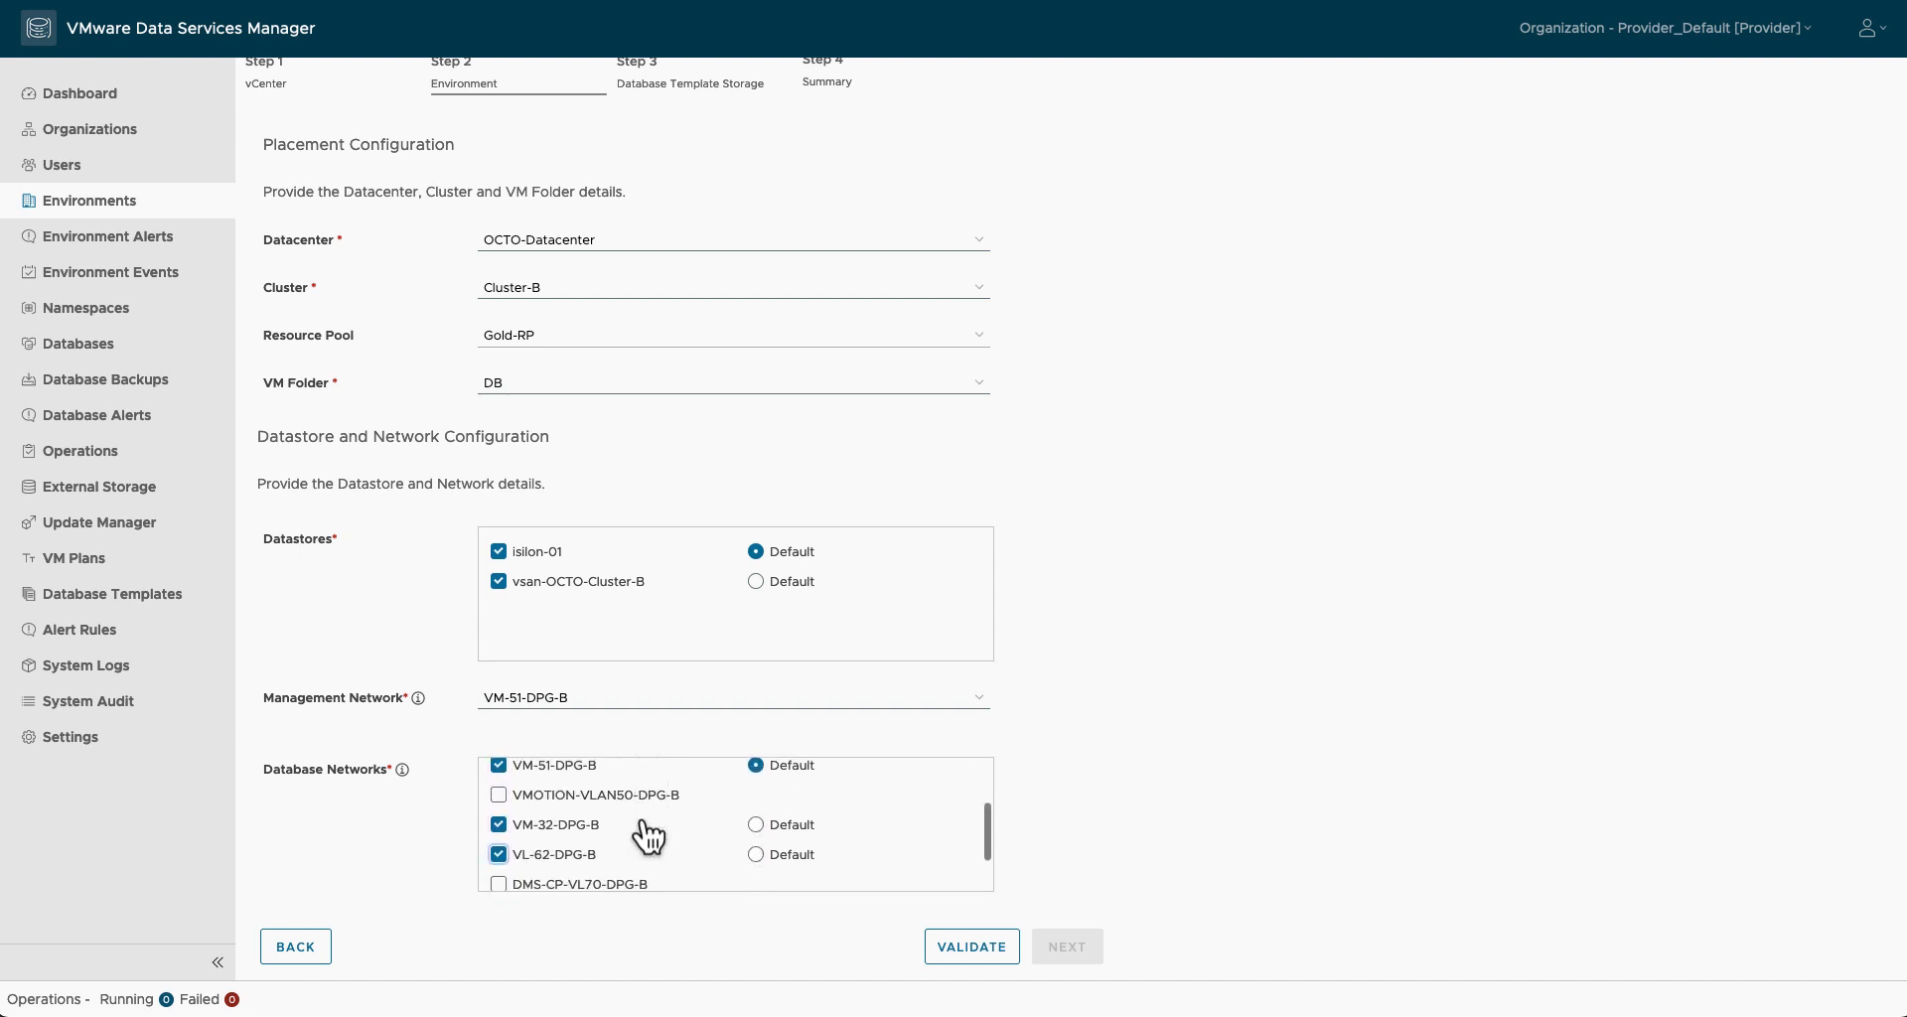
{"action": "left_click", "coordinate": [963, 949]}
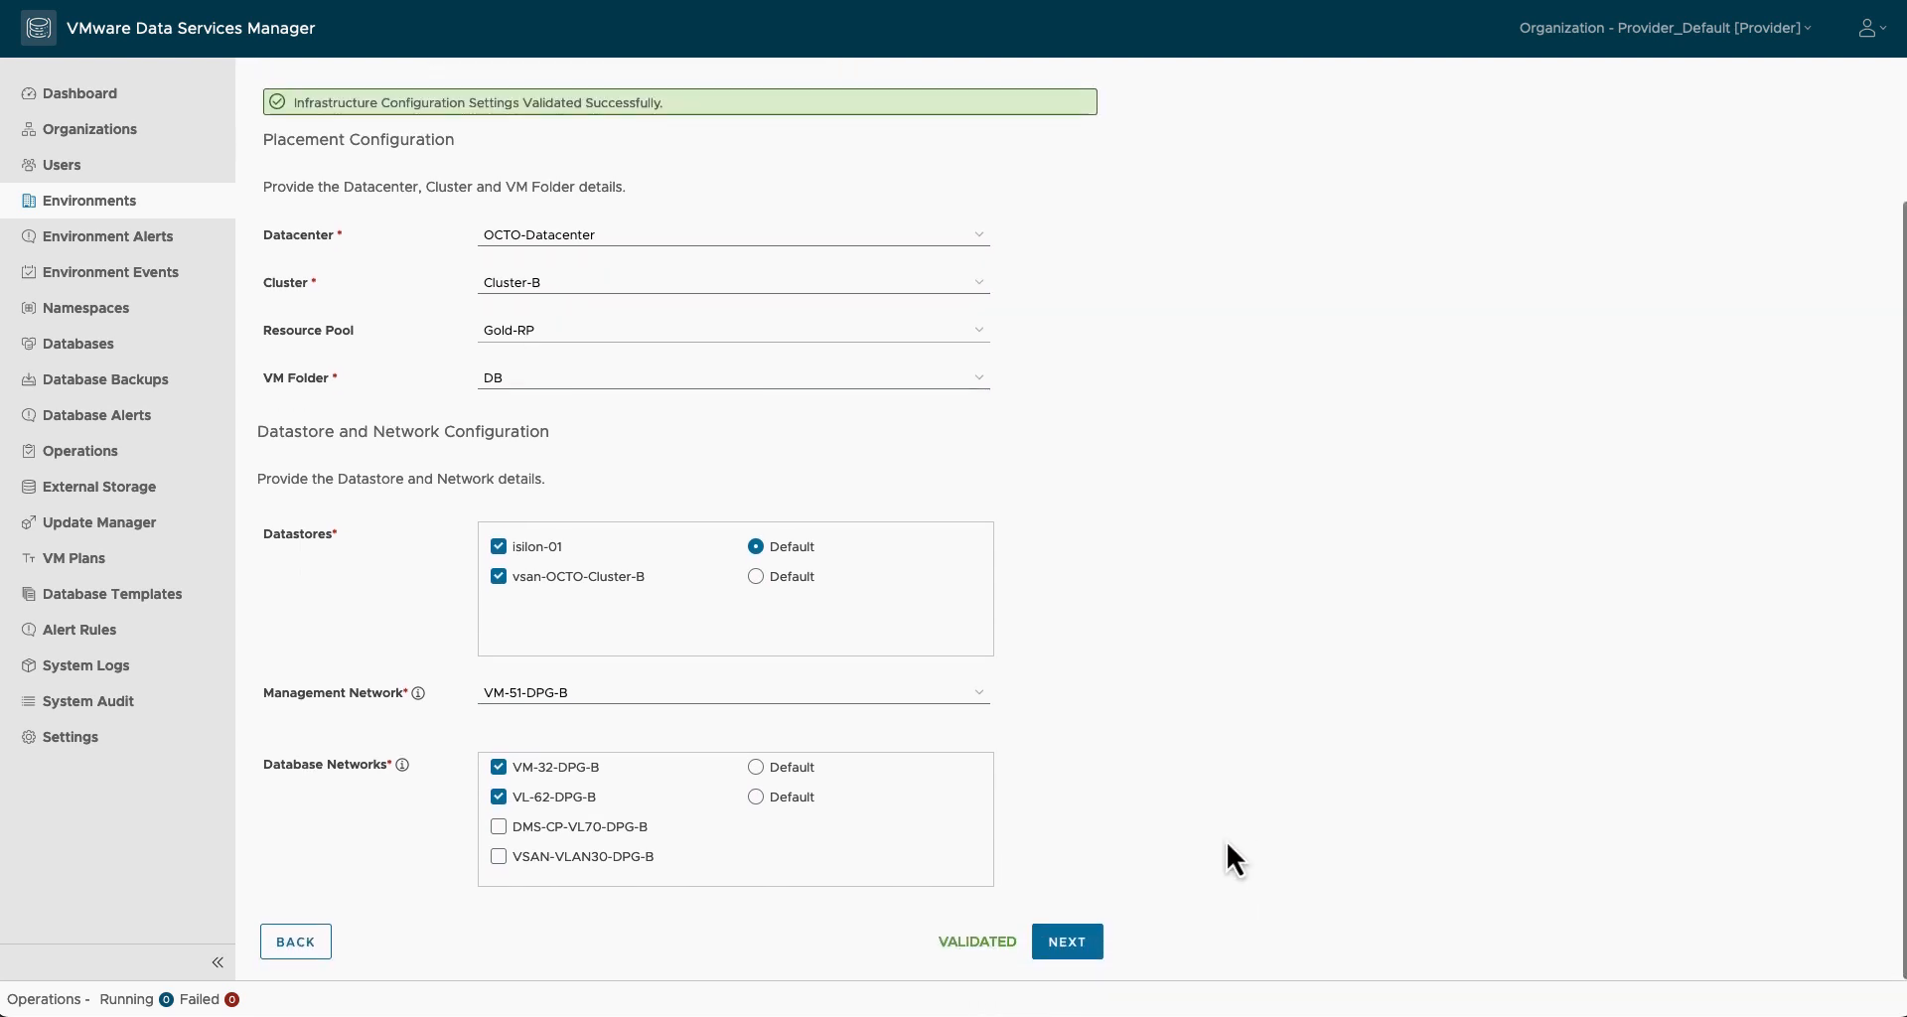
Step: Connect the agent-db-templates S3 template storage and trust its certificate
{"action": "left_click", "coordinate": [1091, 949]}
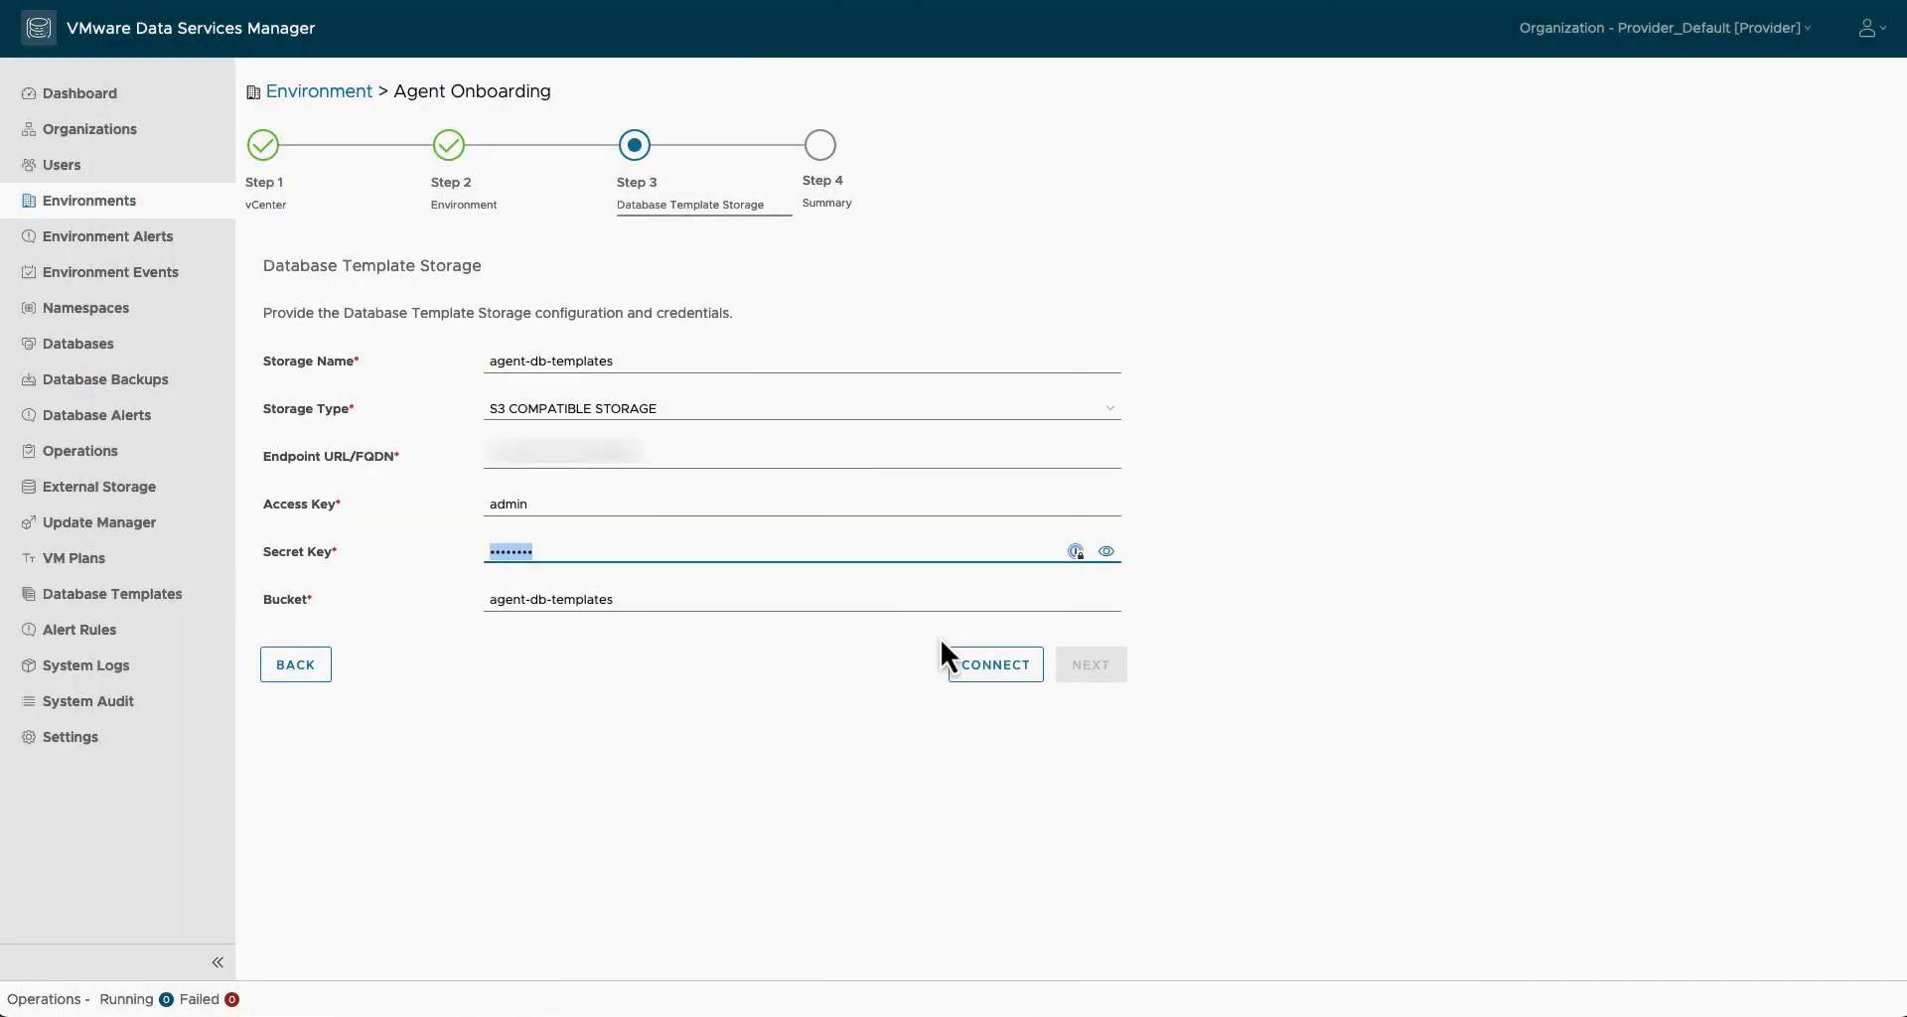
{"action": "left_click", "coordinate": [989, 679]}
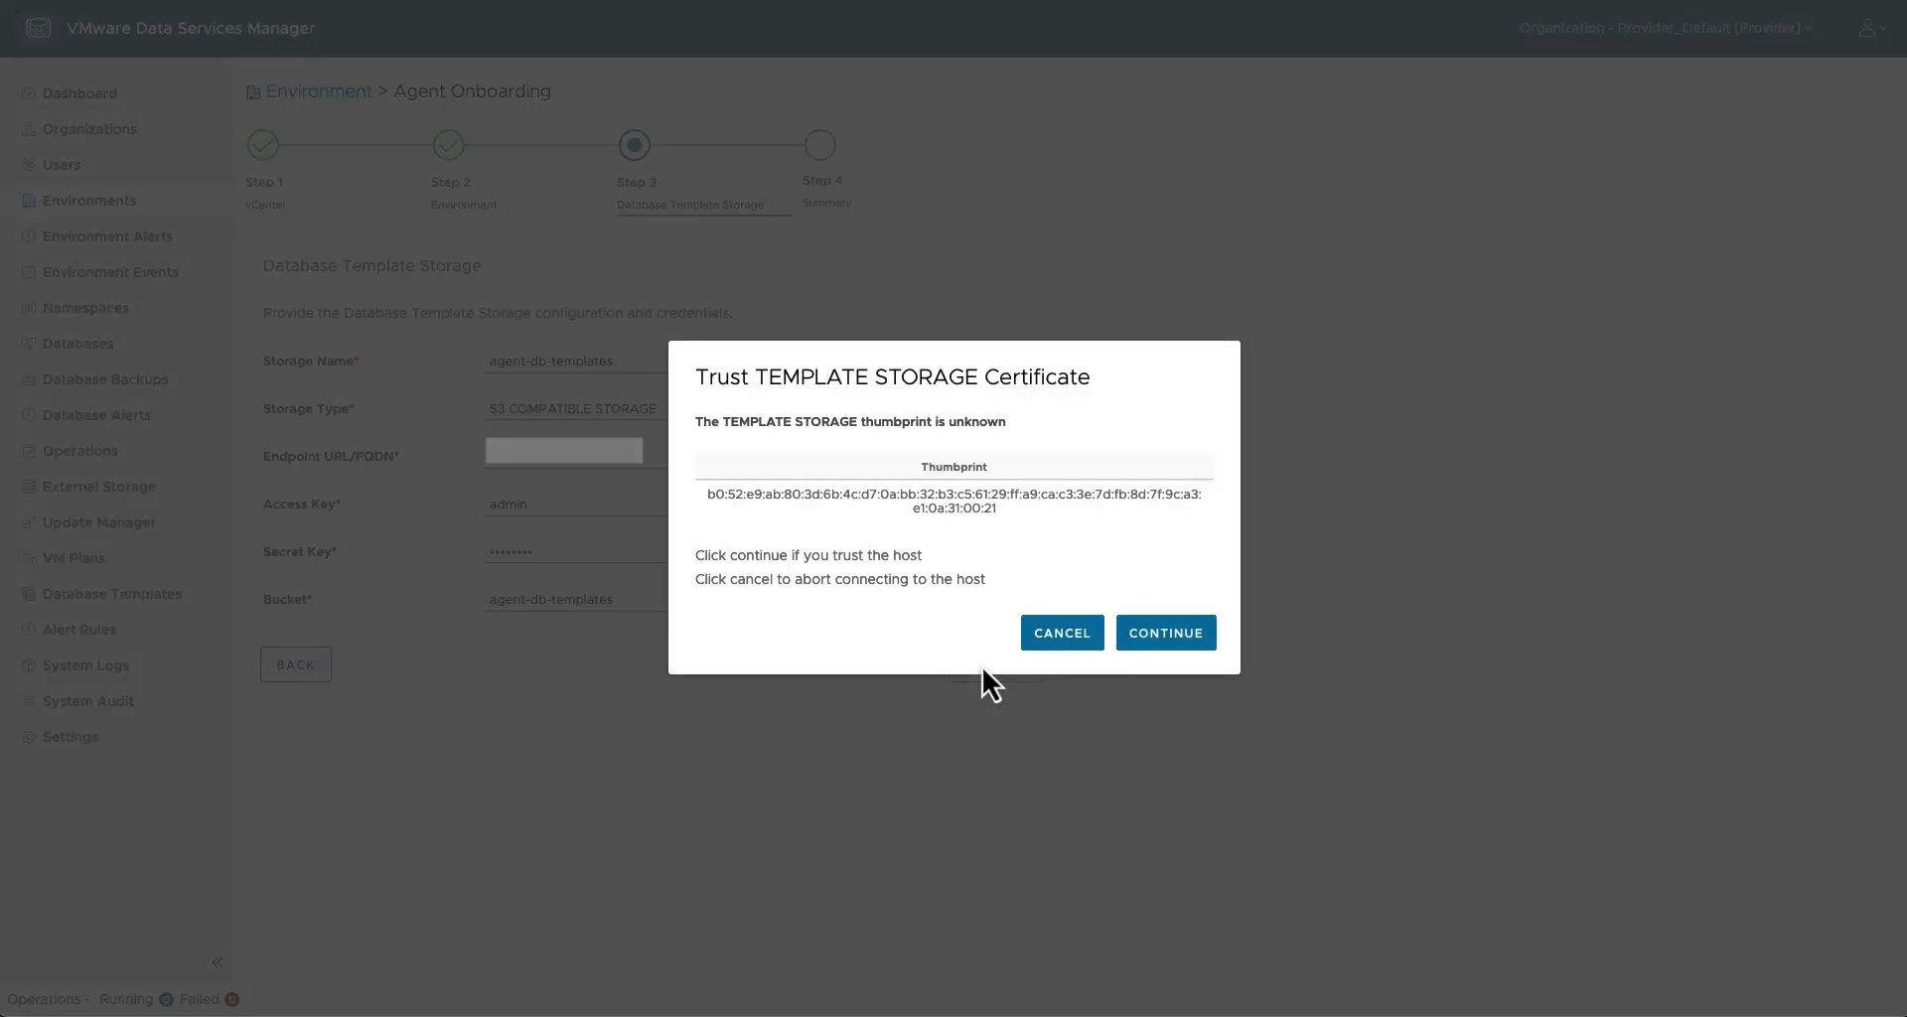
{"action": "left_click", "coordinate": [1182, 648]}
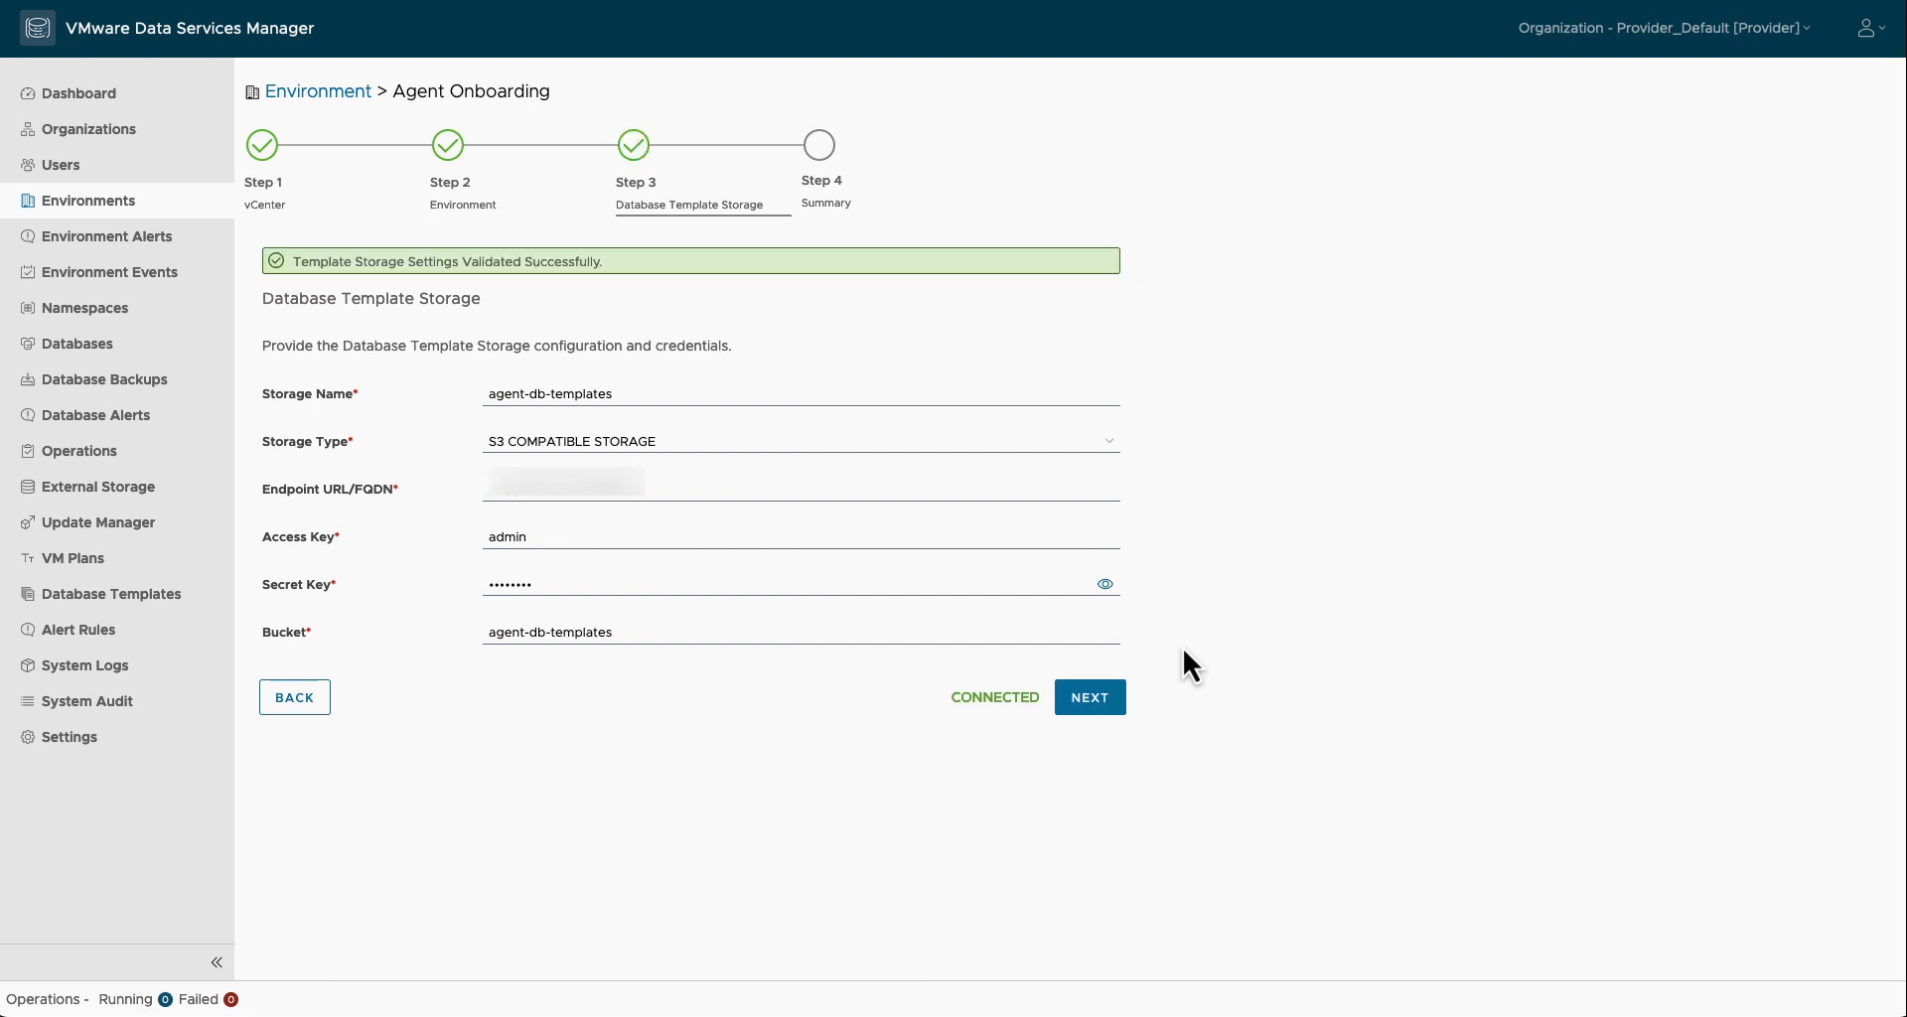
Step: Save the onboarding summary, open the Cluster-B environment details, then go to Namespaces
{"action": "left_click", "coordinate": [1107, 700]}
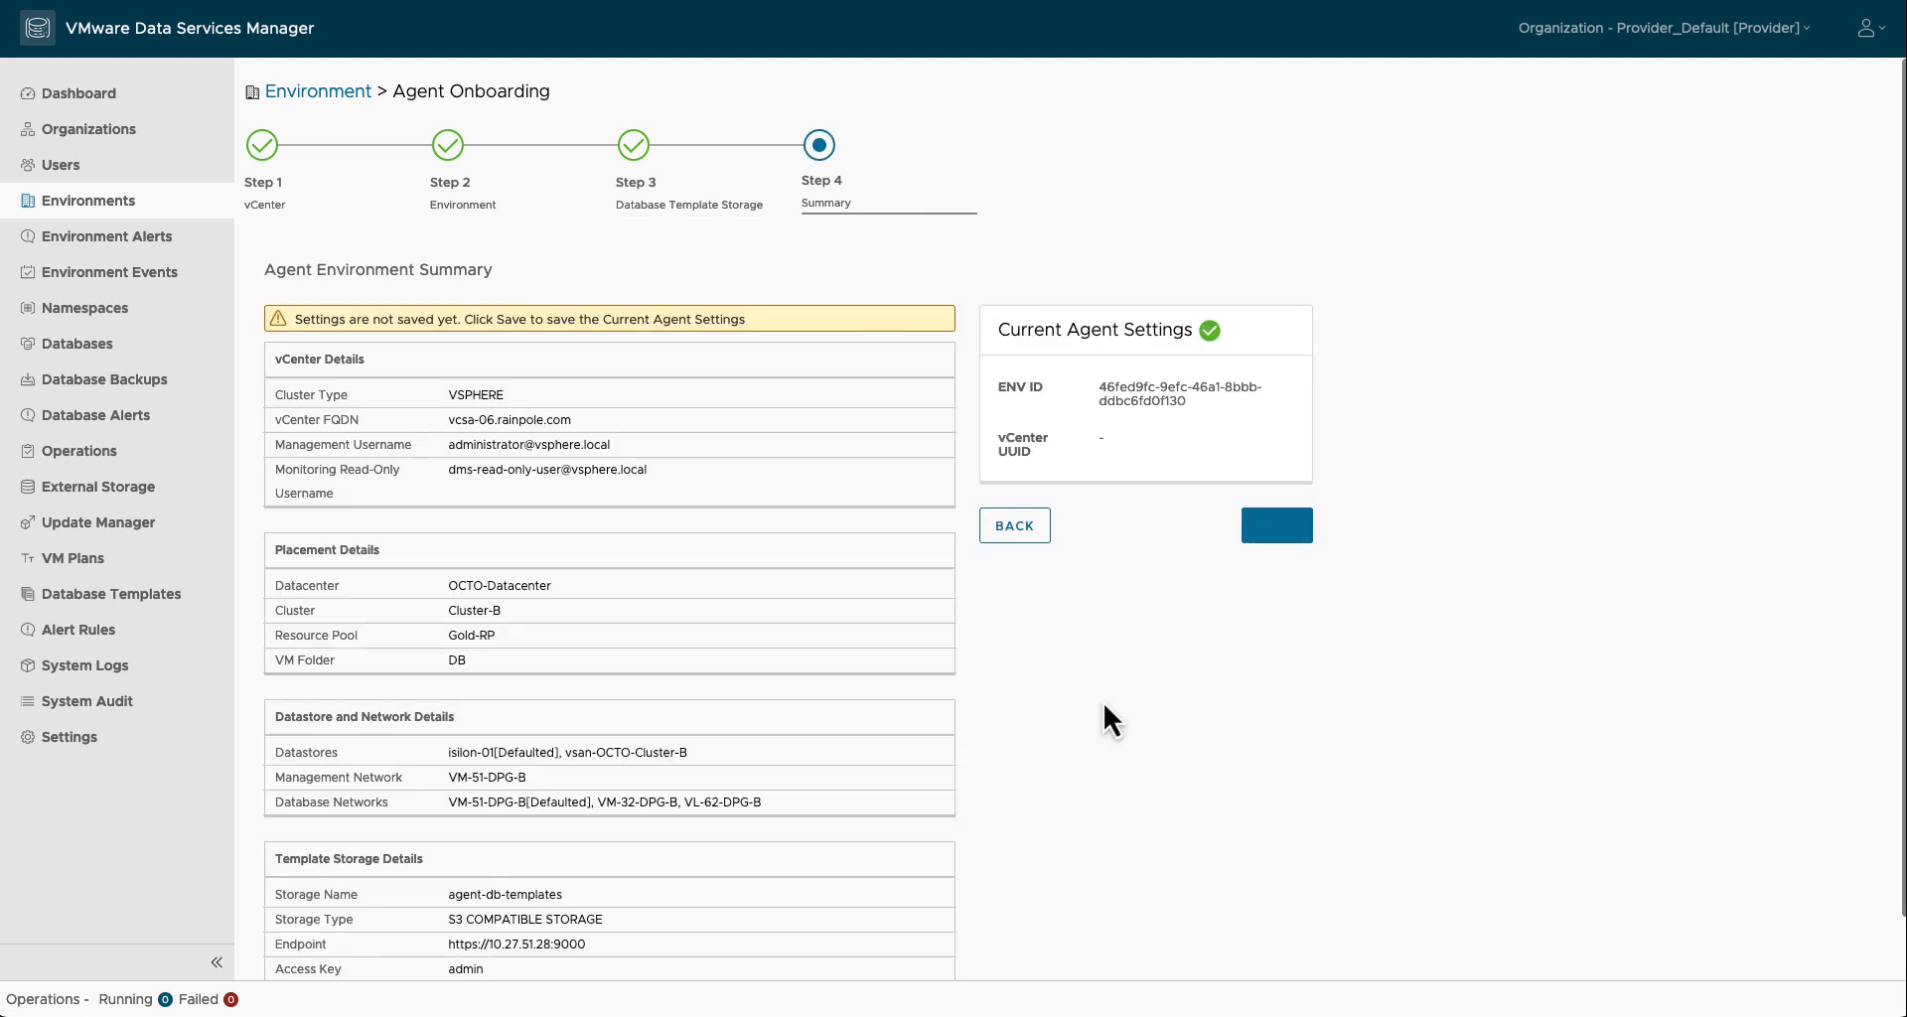
{"action": "scroll", "coordinate": [897, 606], "scroll_direction": "down", "scroll_amount": 2}
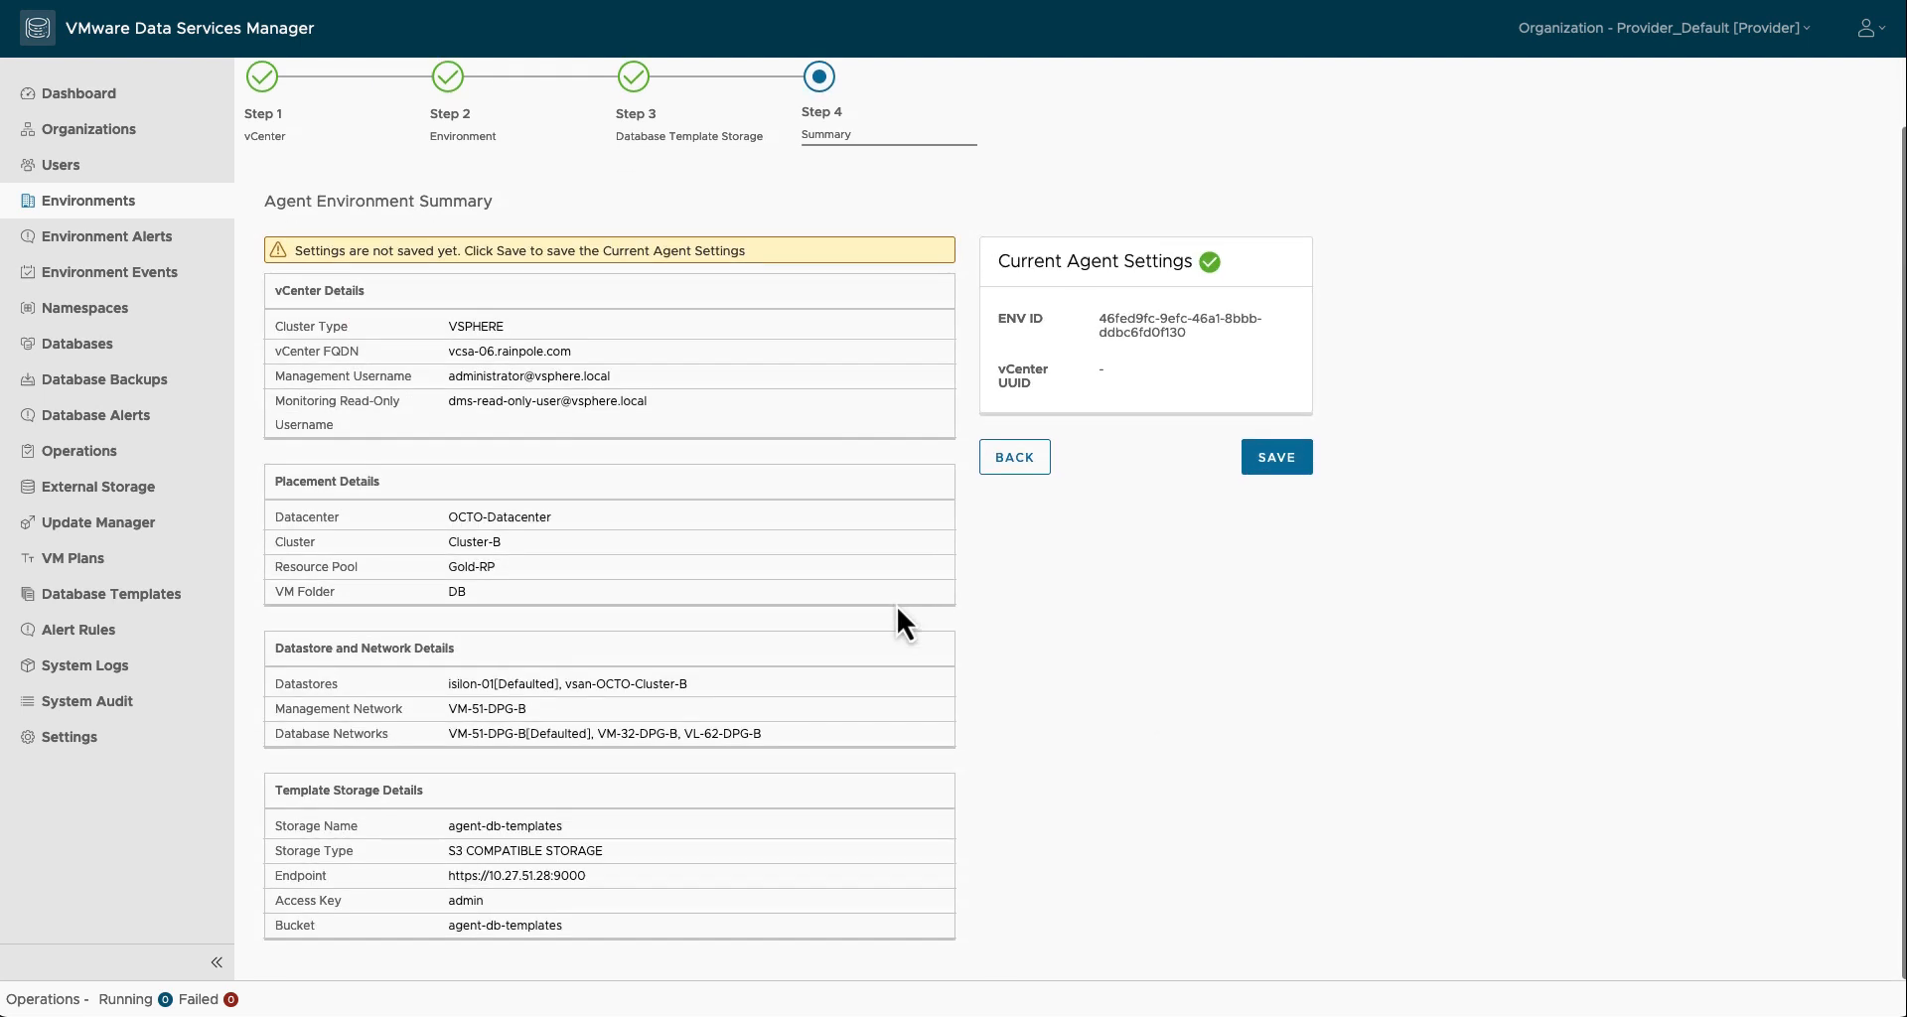
{"action": "scroll", "coordinate": [897, 606], "scroll_direction": "up", "scroll_amount": 2}
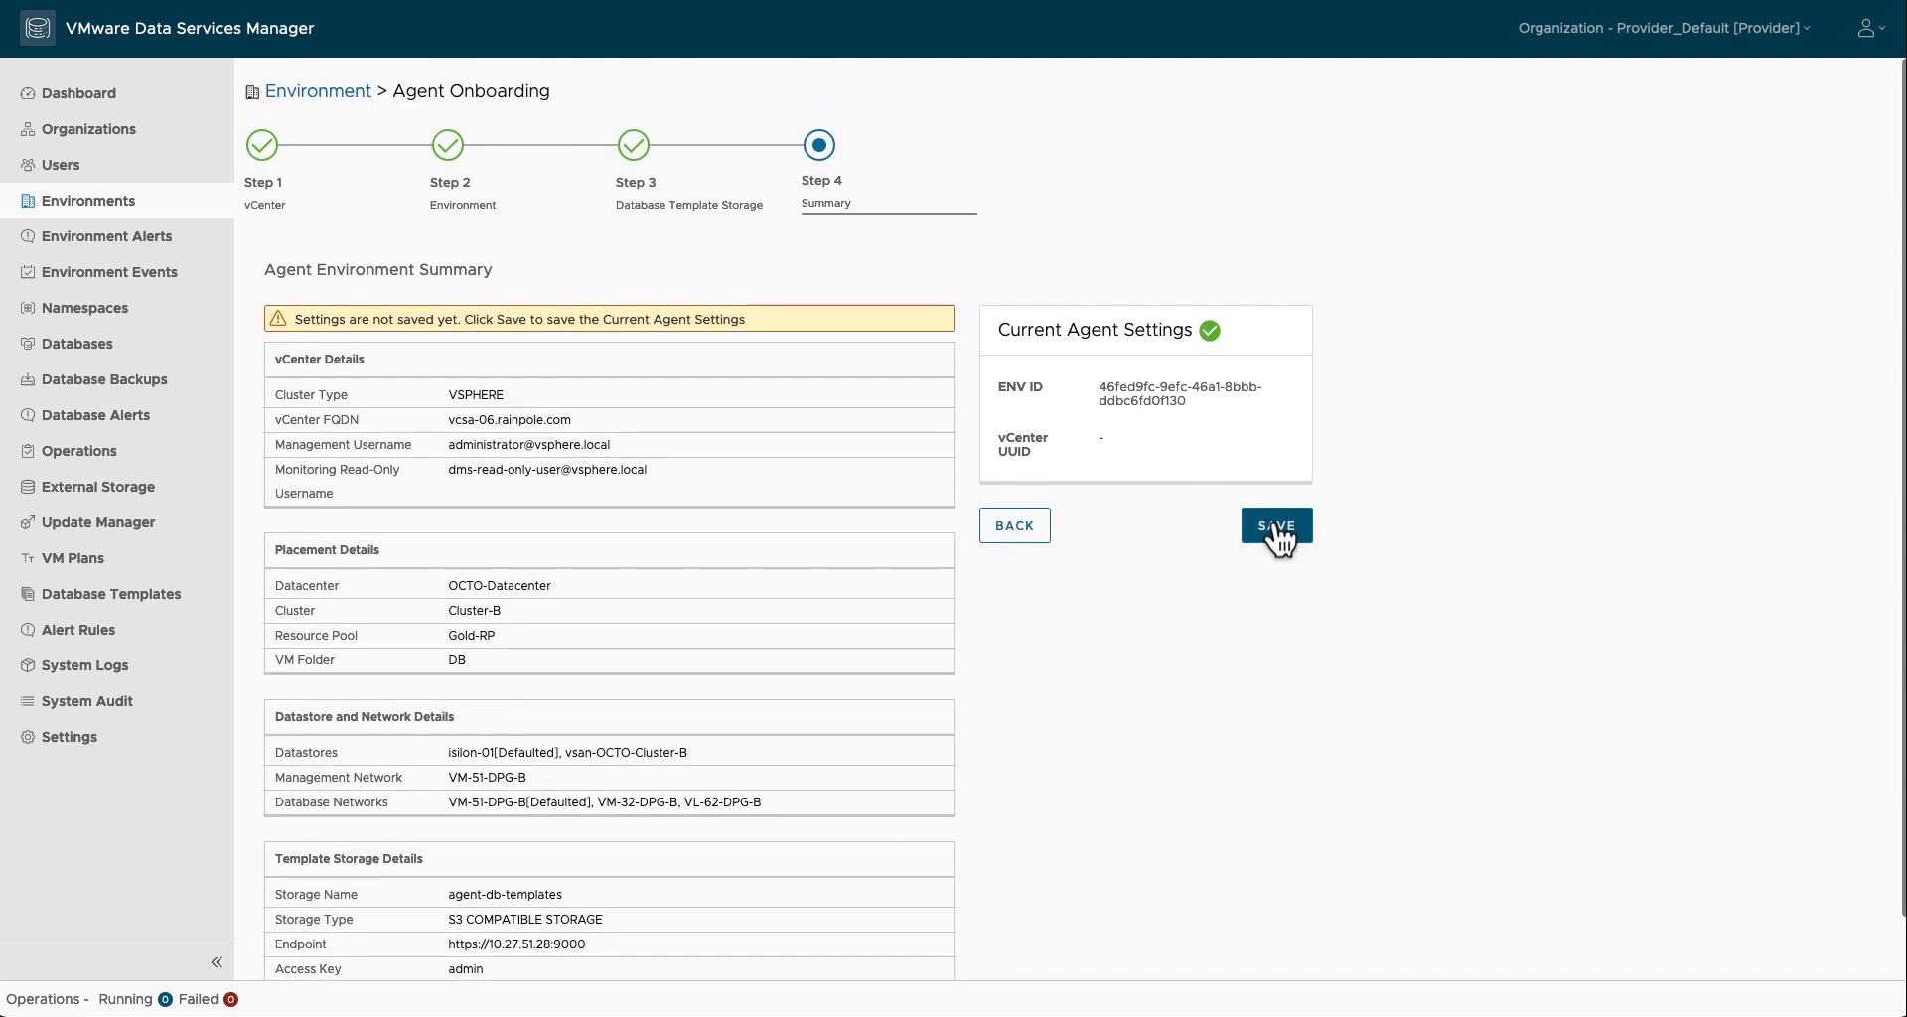
{"action": "left_click", "coordinate": [1278, 528]}
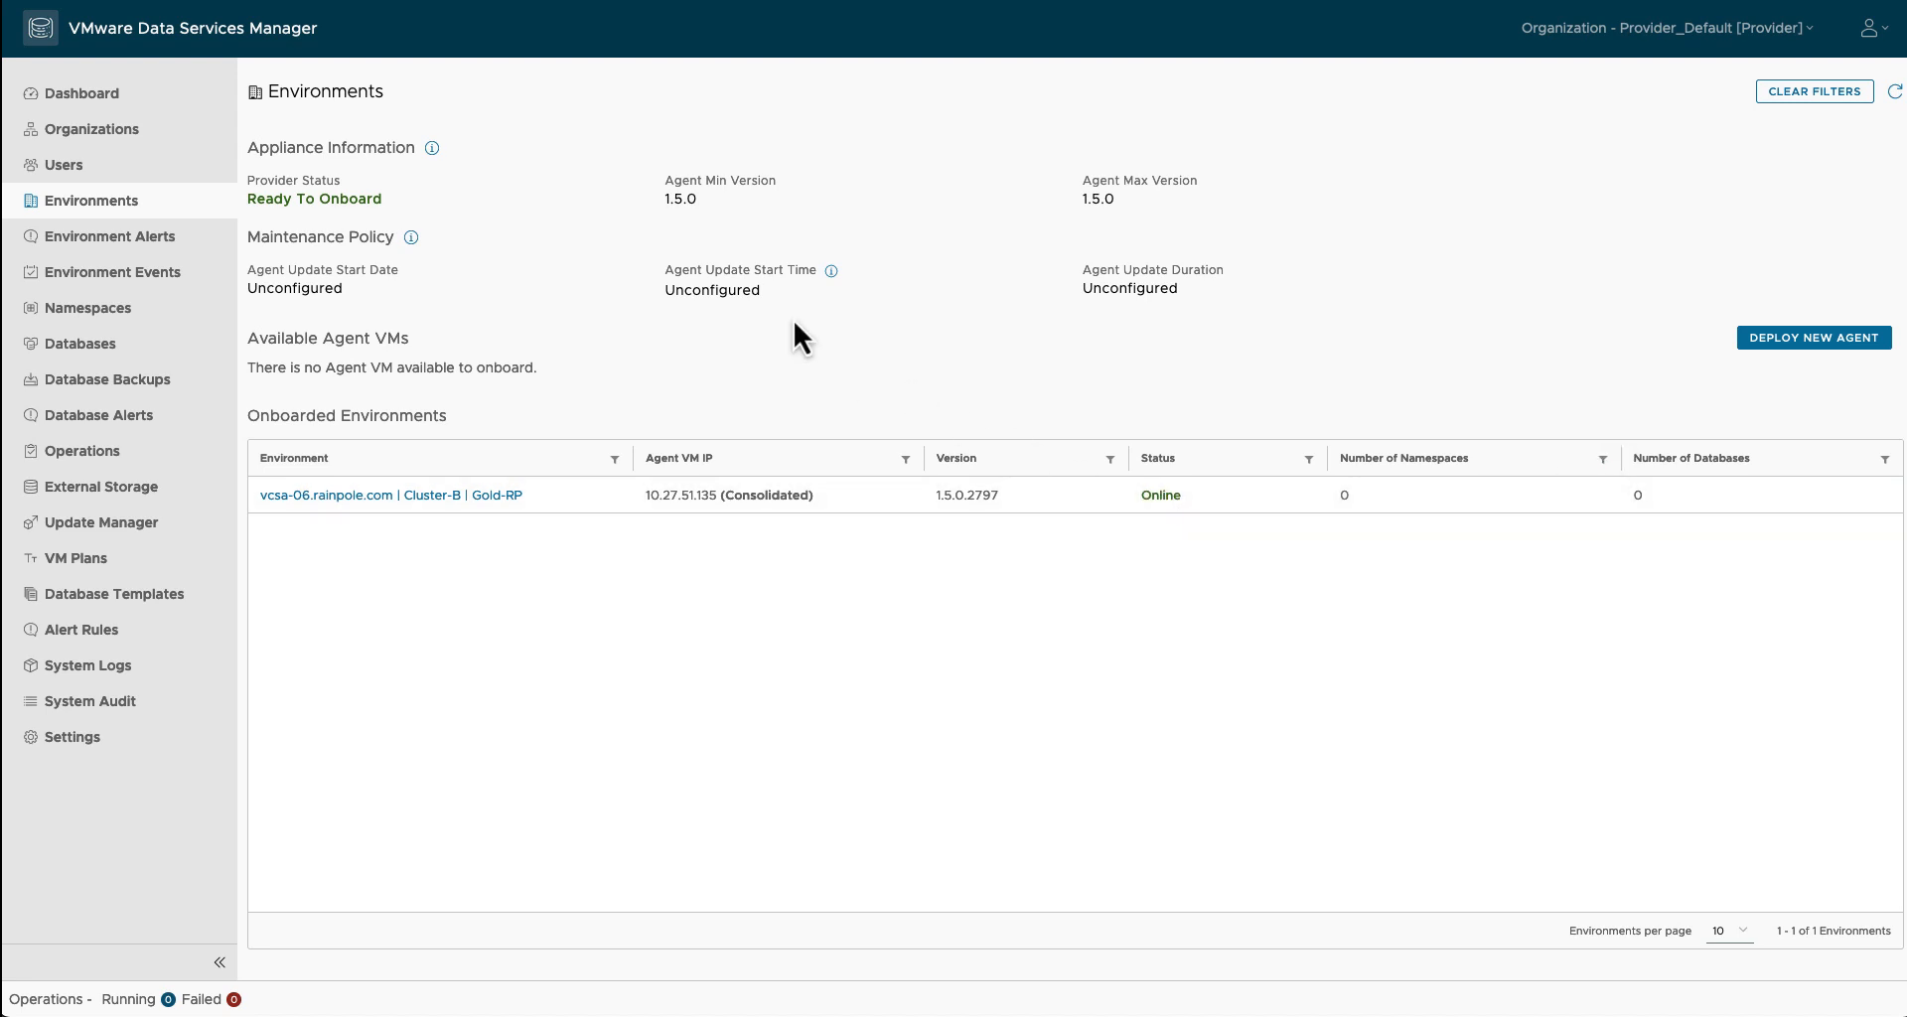
{"action": "left_click", "coordinate": [521, 496]}
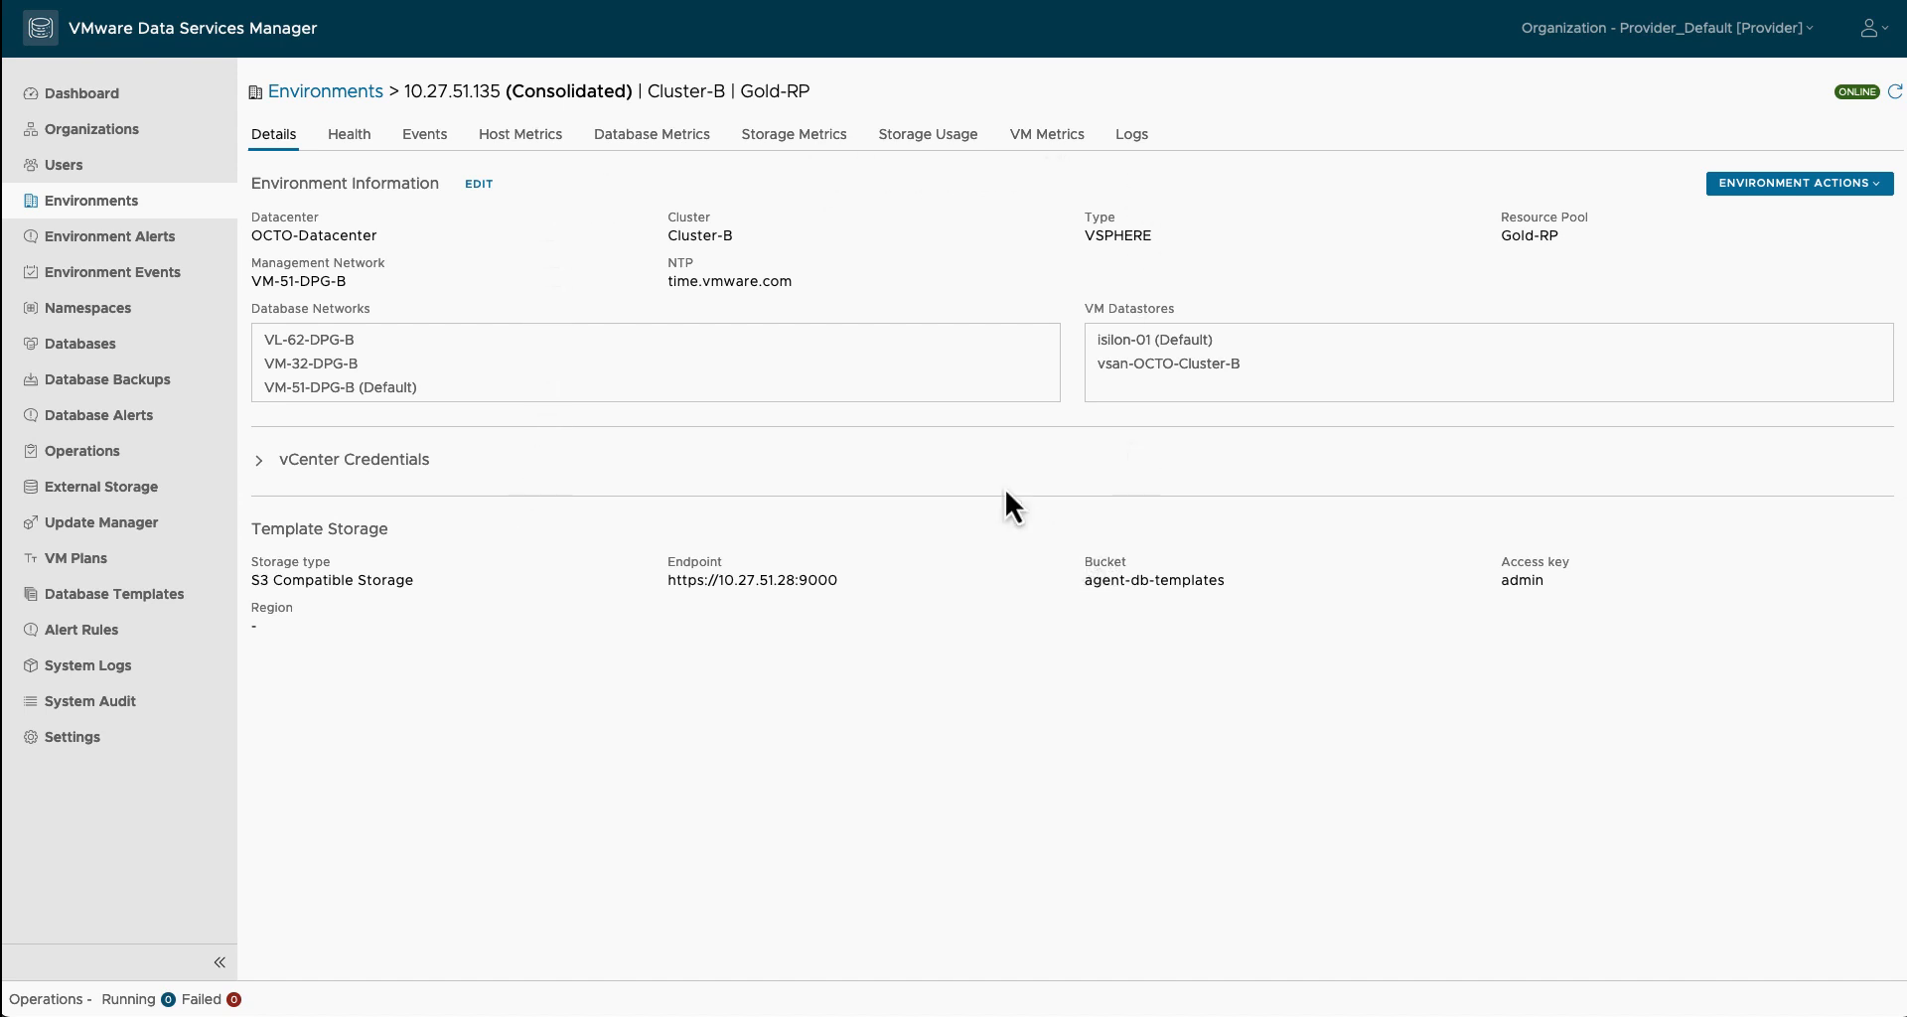
{"action": "left_click", "coordinate": [139, 311]}
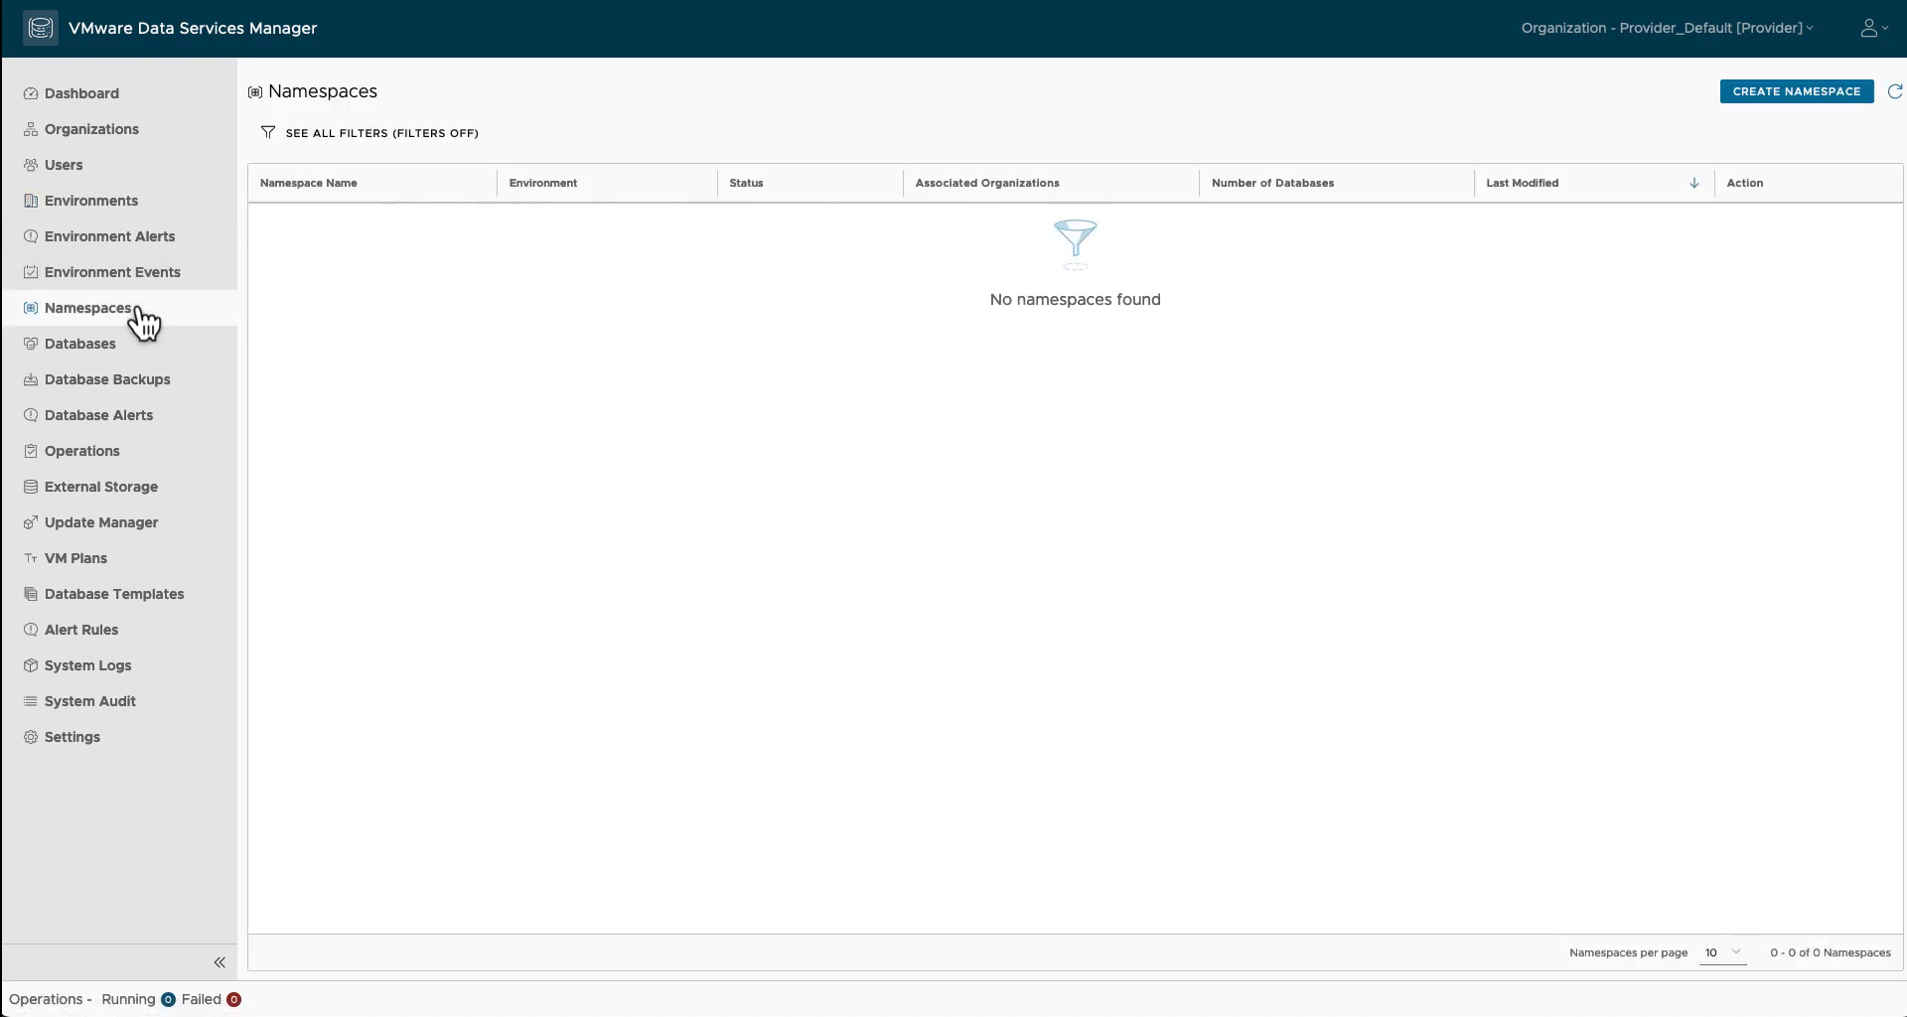
Step: Name the namespace ns-cluster-b and connect db-local-backup and db-cloud-backup storages
{"action": "left_click", "coordinate": [1765, 94]}
{"action": "left_click", "coordinate": [856, 246]}
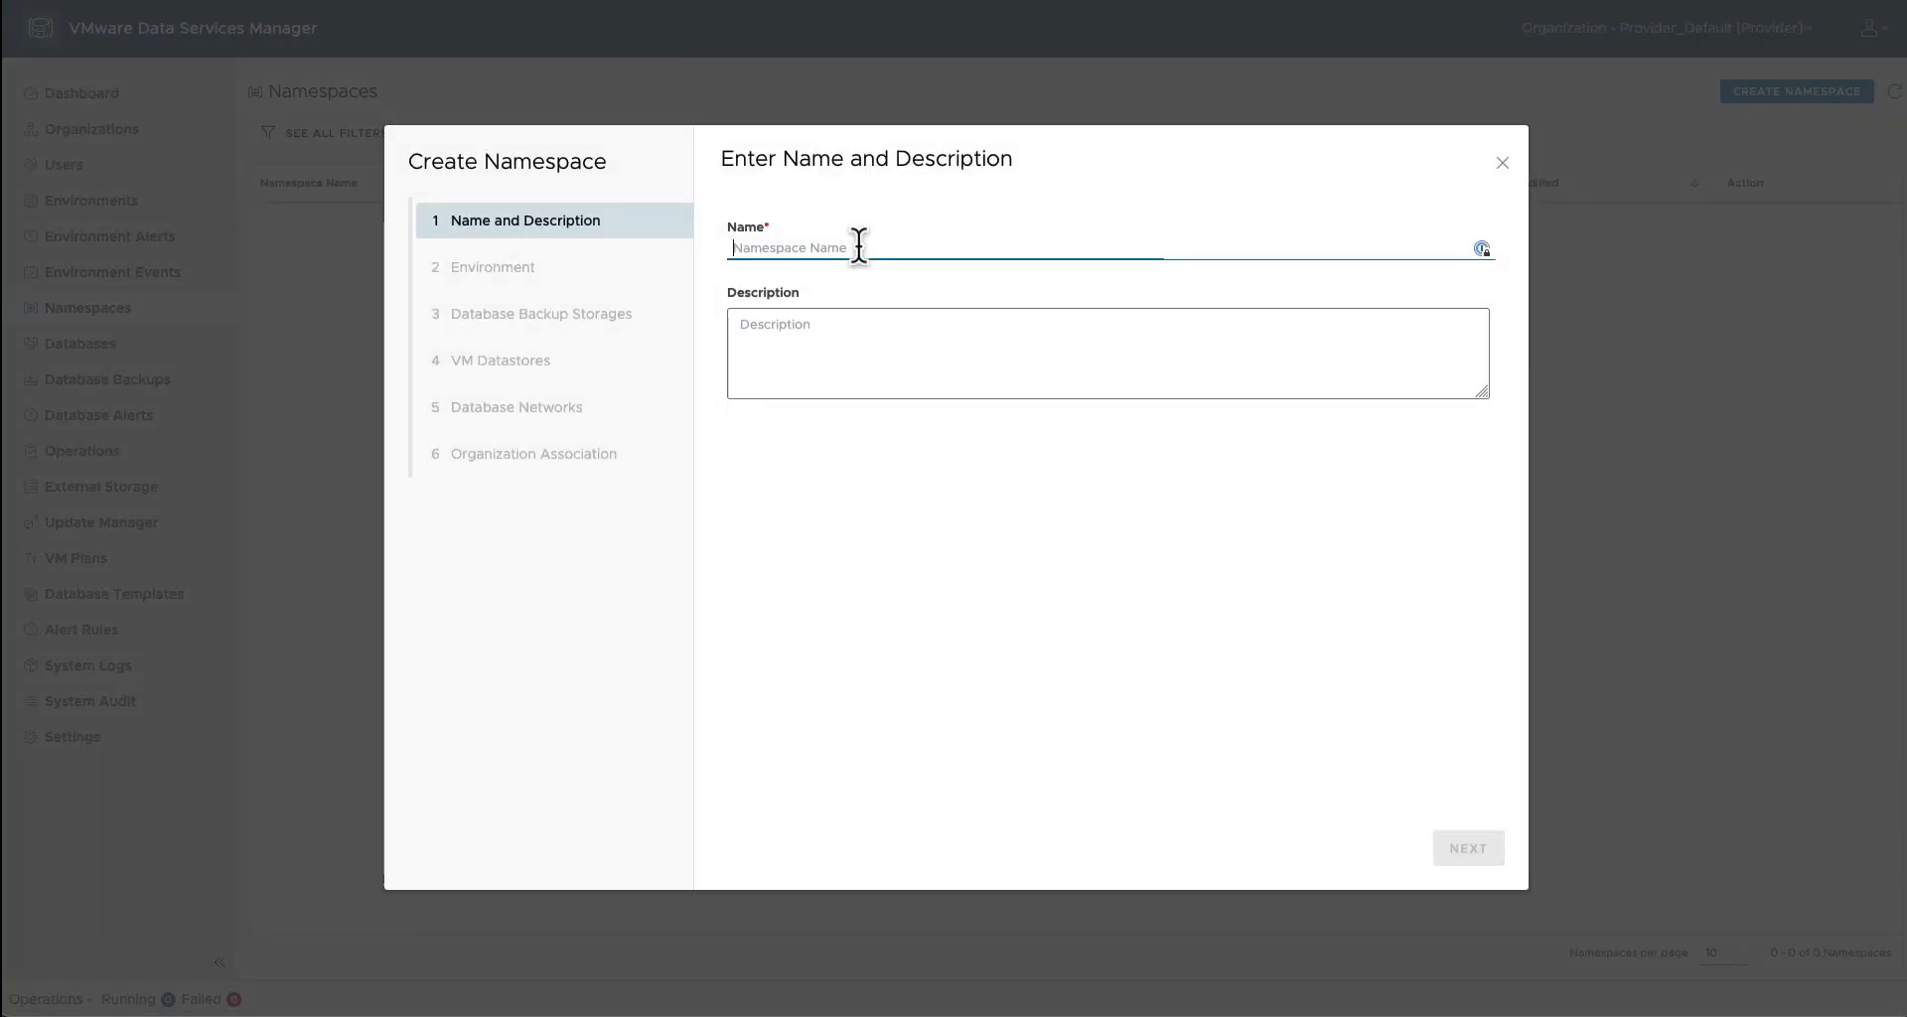
{"action": "type", "text": "n"}
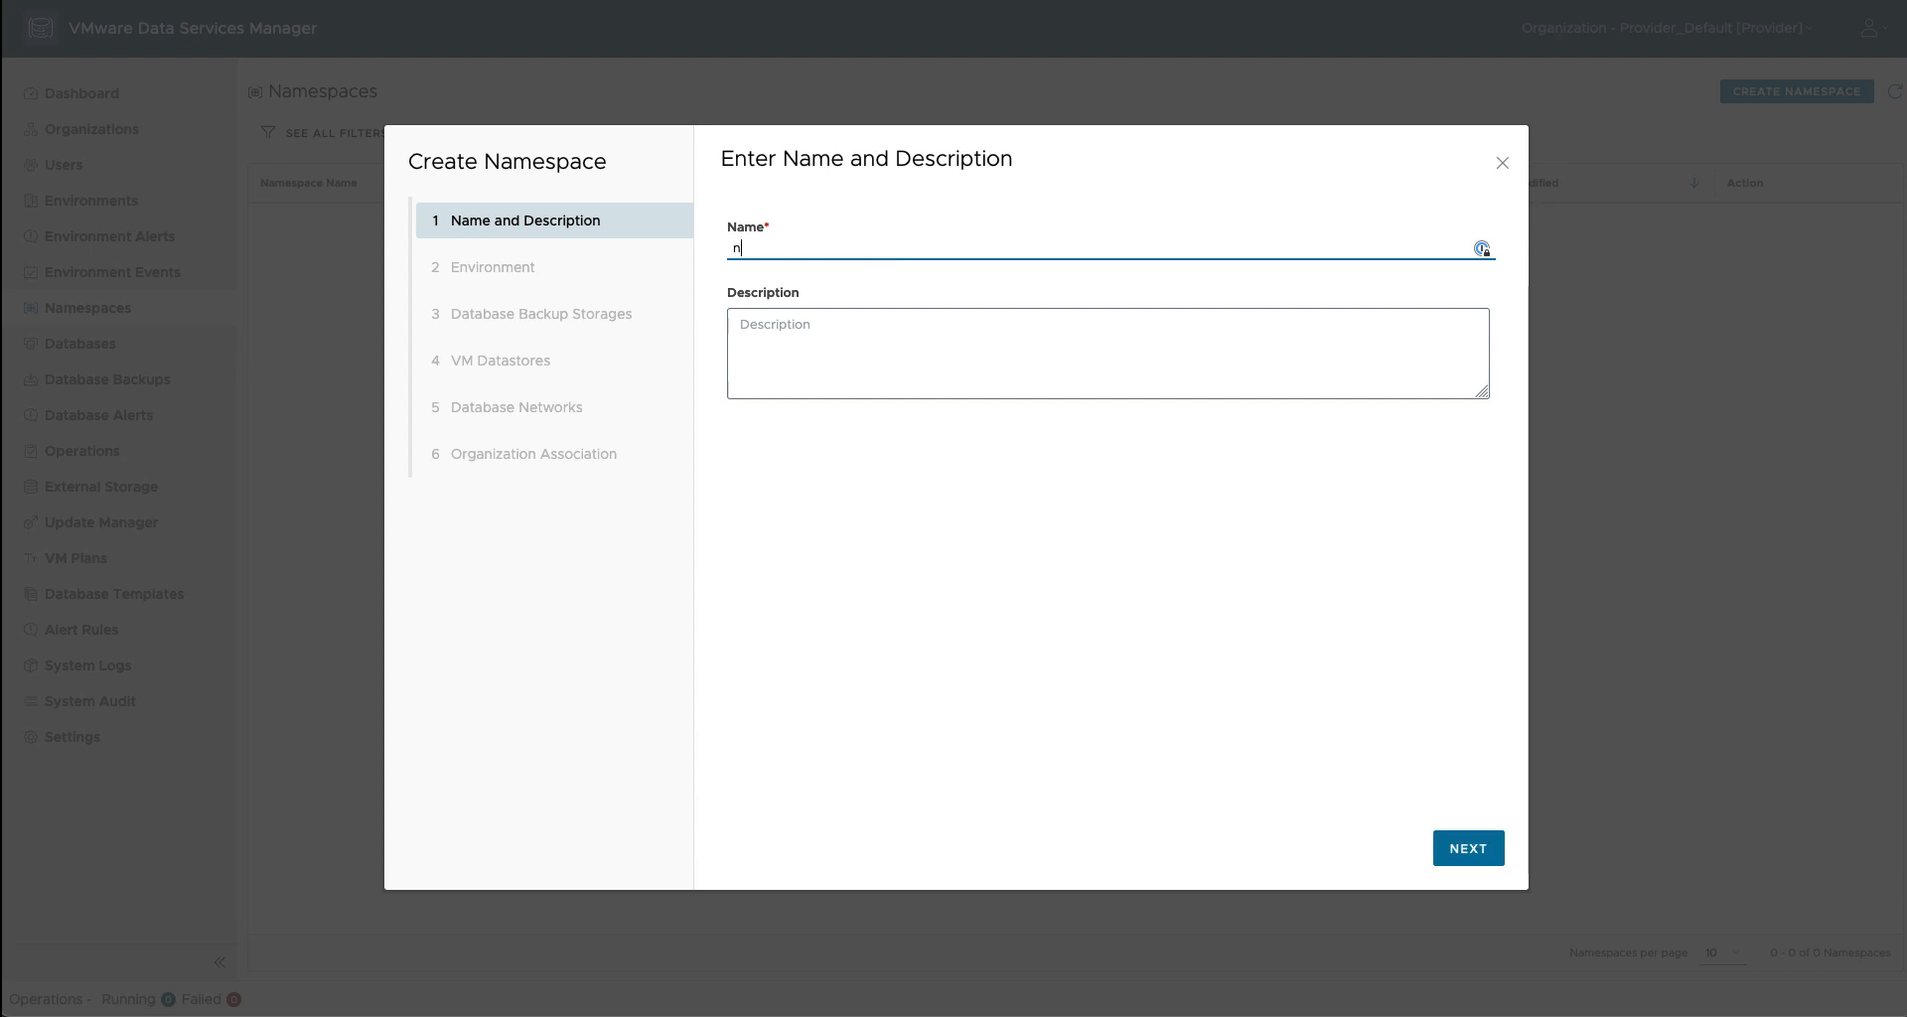
{"action": "type", "text": "s-cluster-b"}
{"action": "left_click", "coordinate": [1467, 849]}
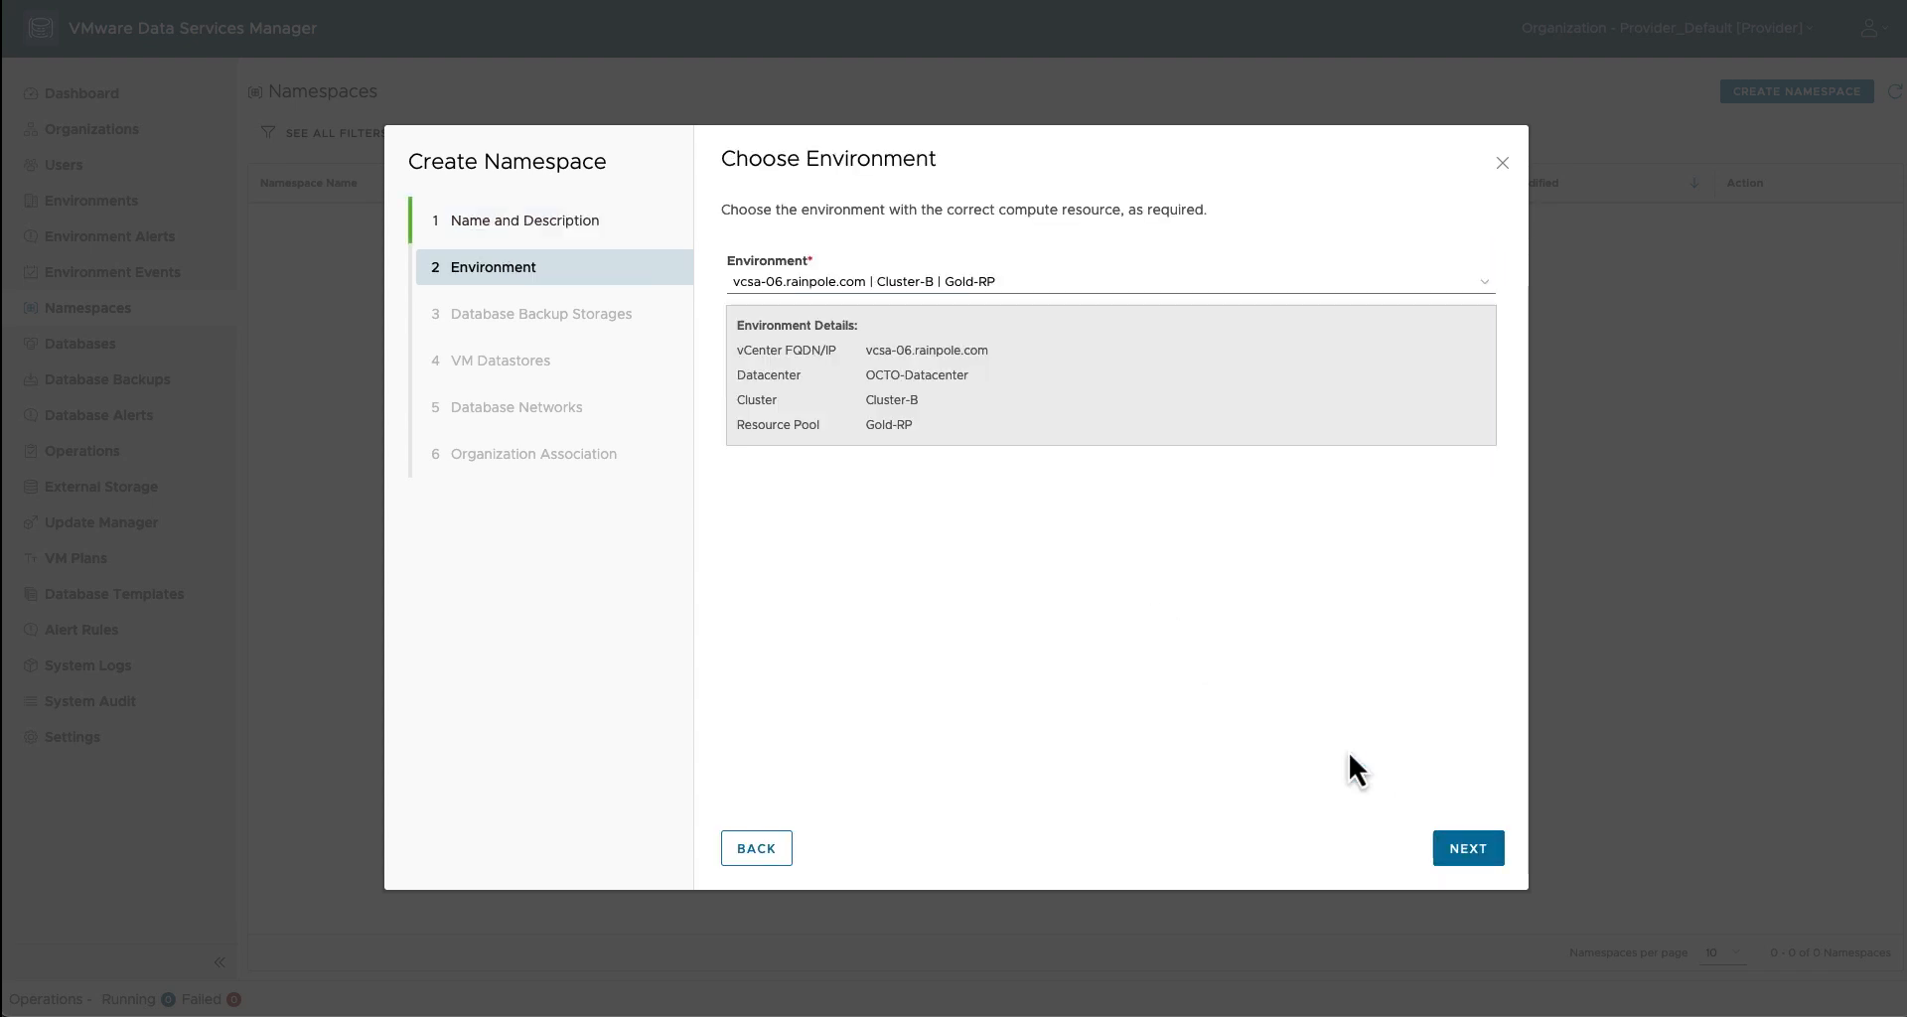
{"action": "left_click", "coordinate": [1482, 844]}
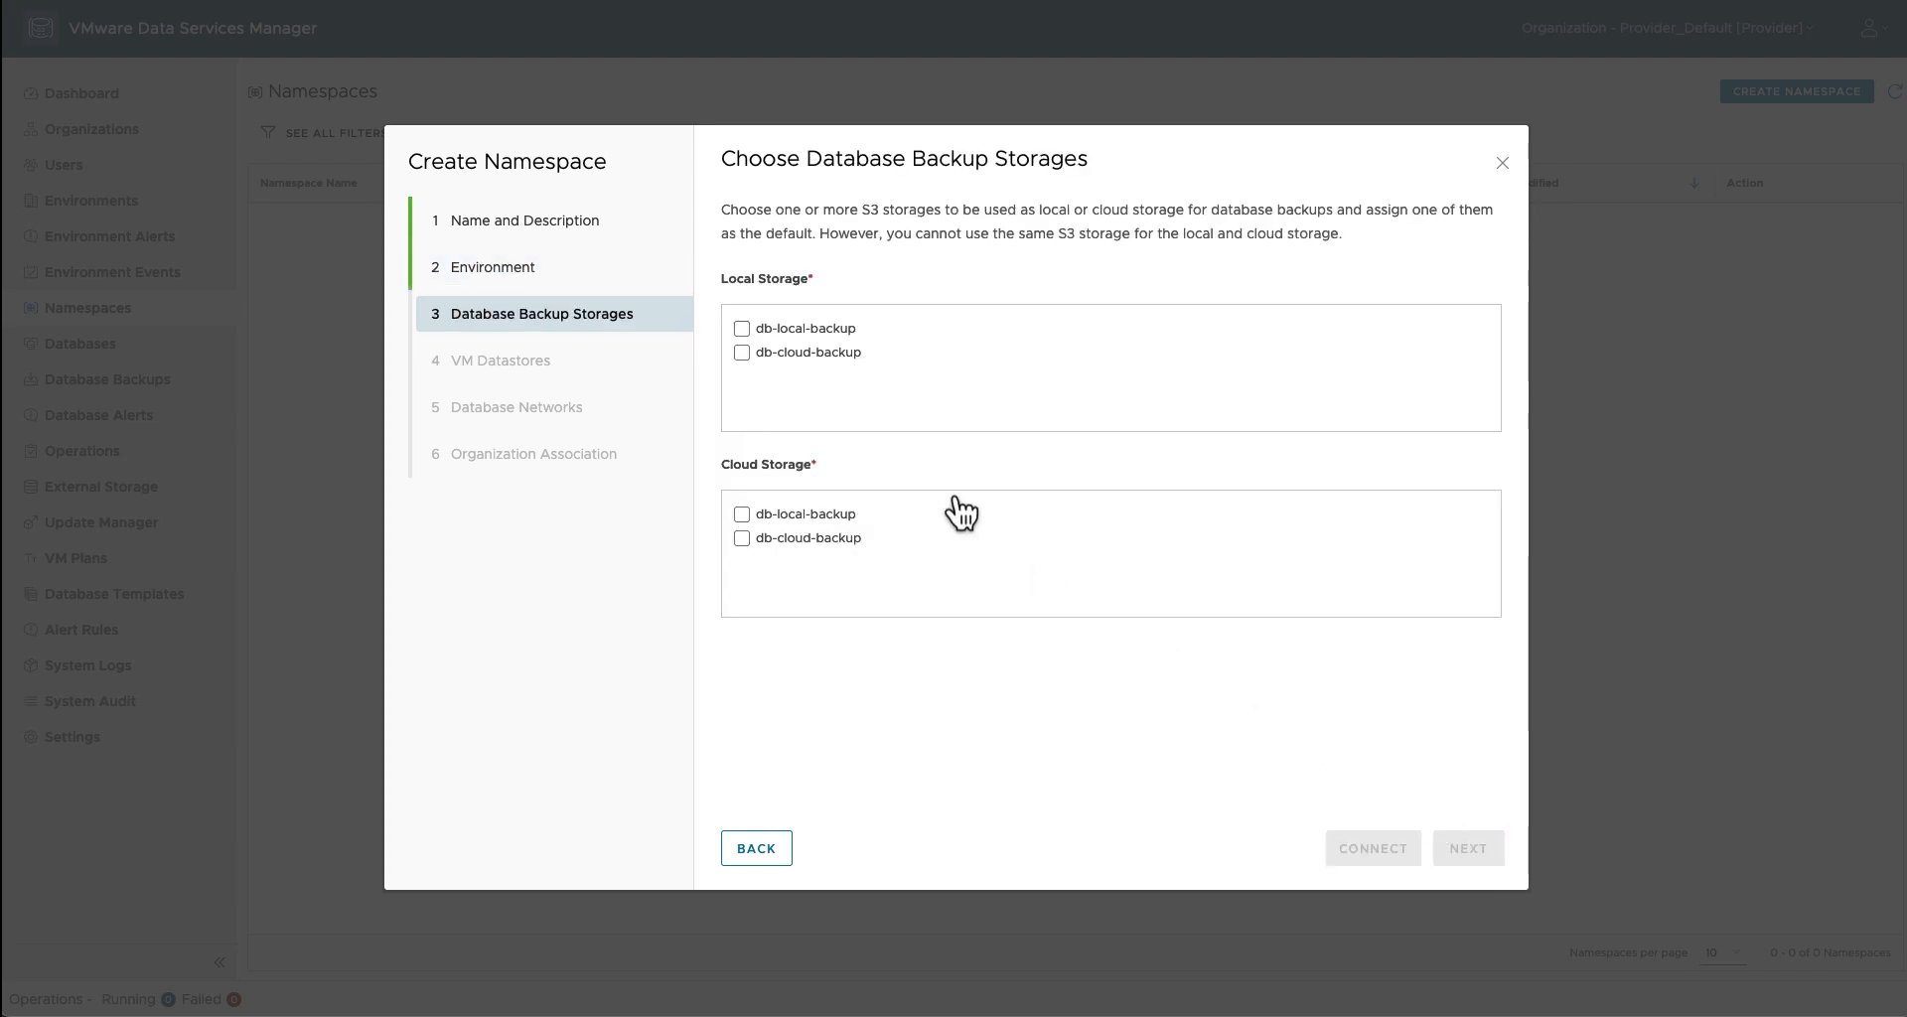
{"action": "left_click", "coordinate": [742, 329]}
{"action": "left_click", "coordinate": [742, 538]}
{"action": "left_click", "coordinate": [1411, 853]}
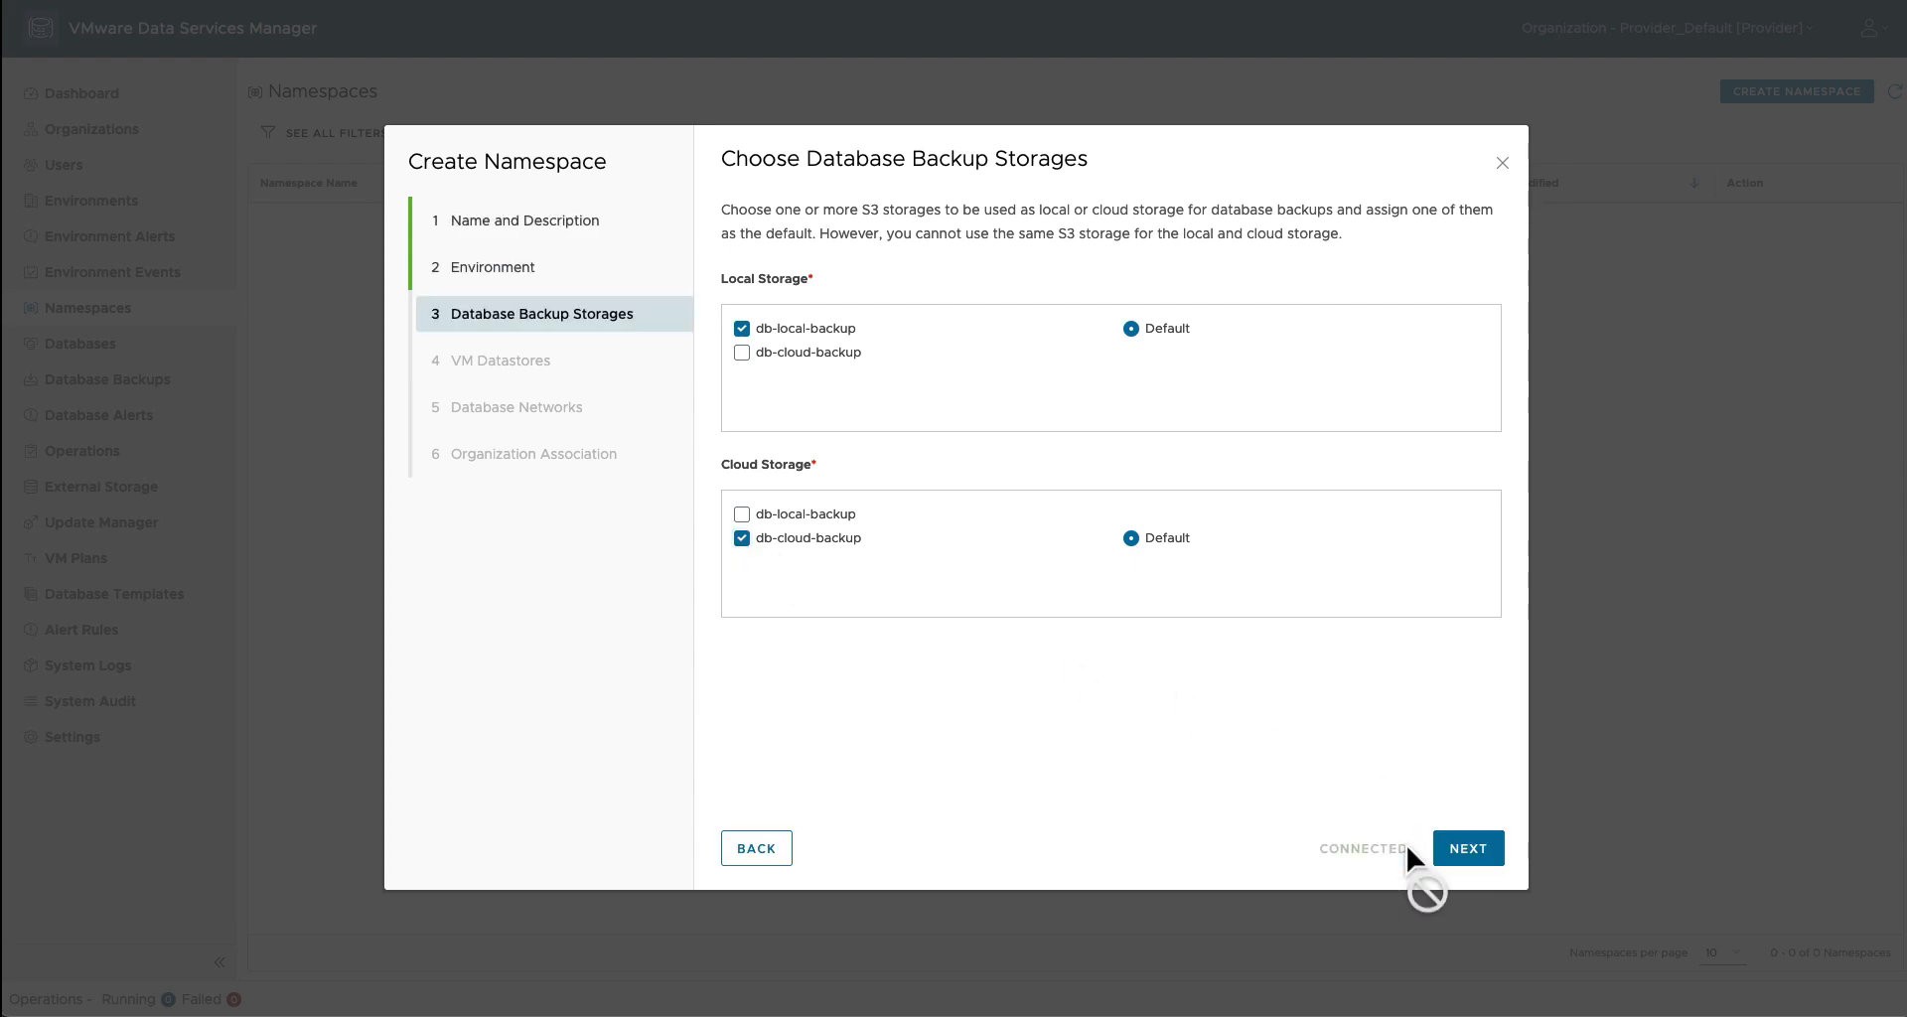
Step: Choose datastore vsan-OCTO-Cluster-B, only network VM-32-DPG-B, and associate Provider_Default
{"action": "left_click", "coordinate": [1463, 851]}
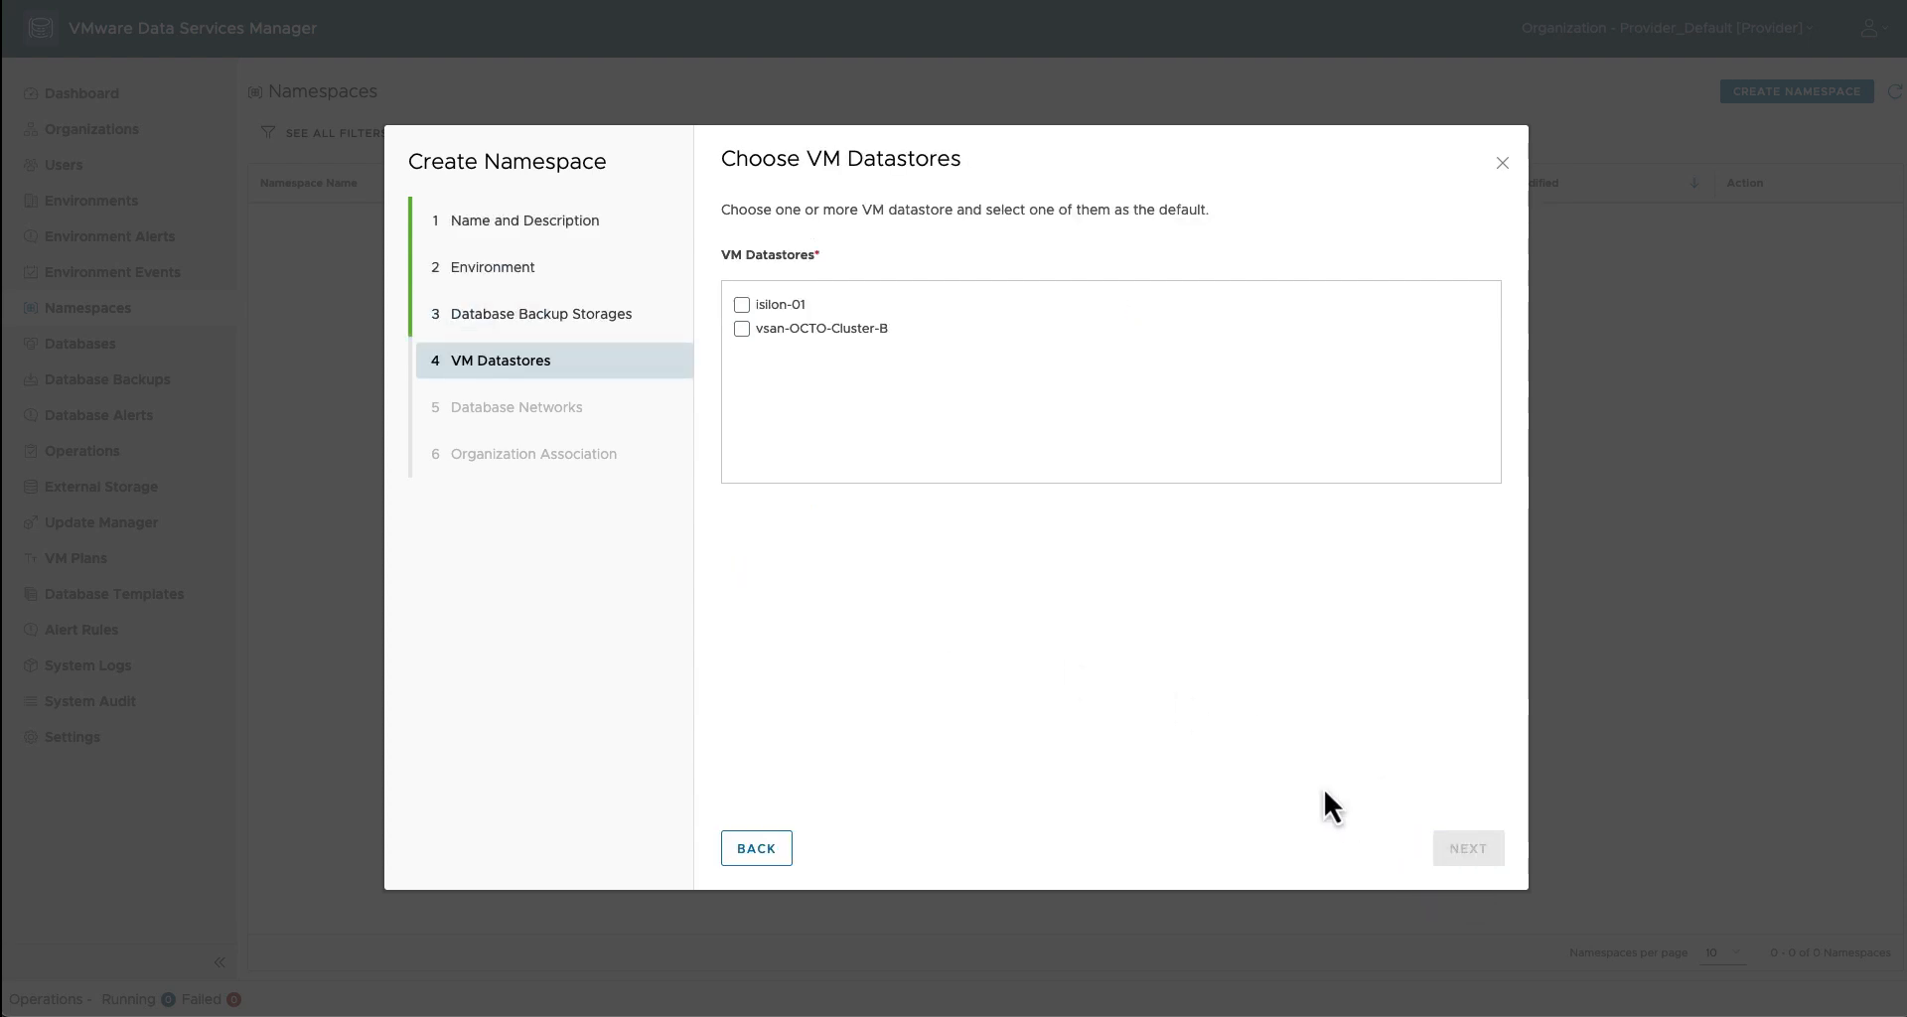
{"action": "left_click", "coordinate": [742, 329]}
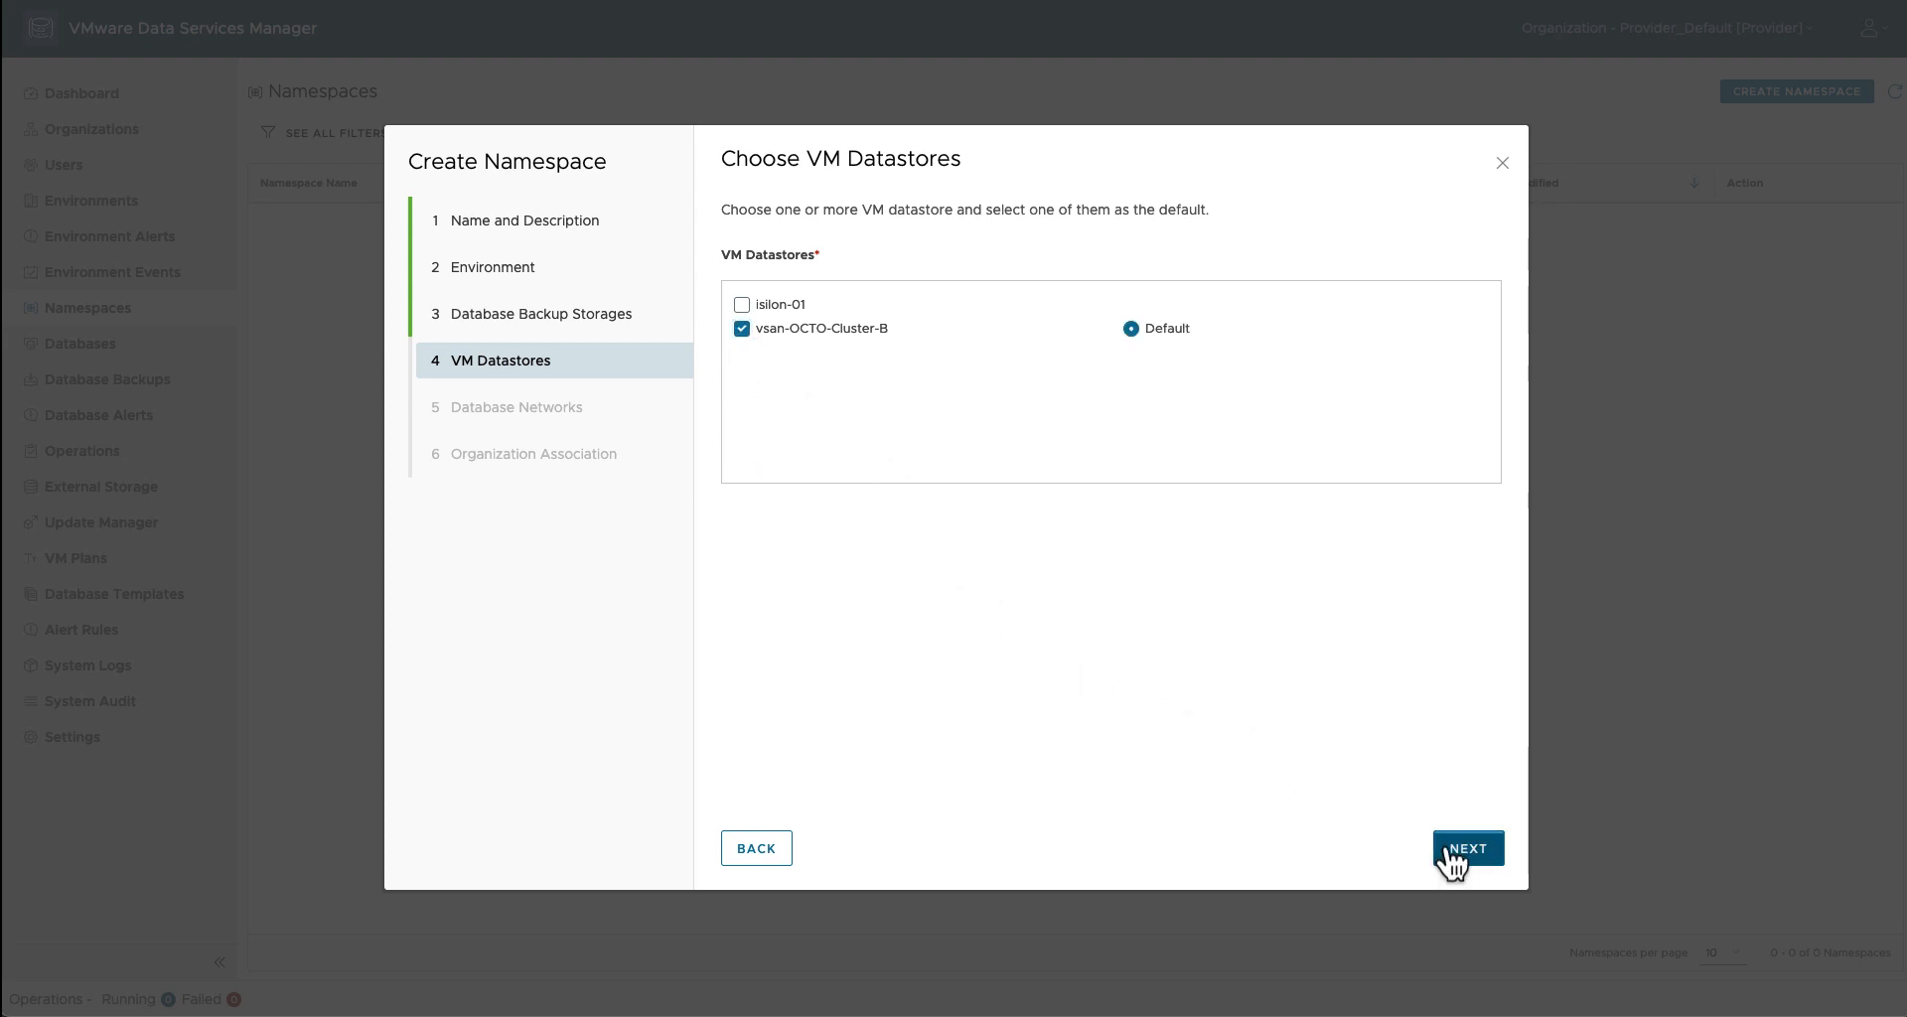
{"action": "left_click", "coordinate": [1467, 849]}
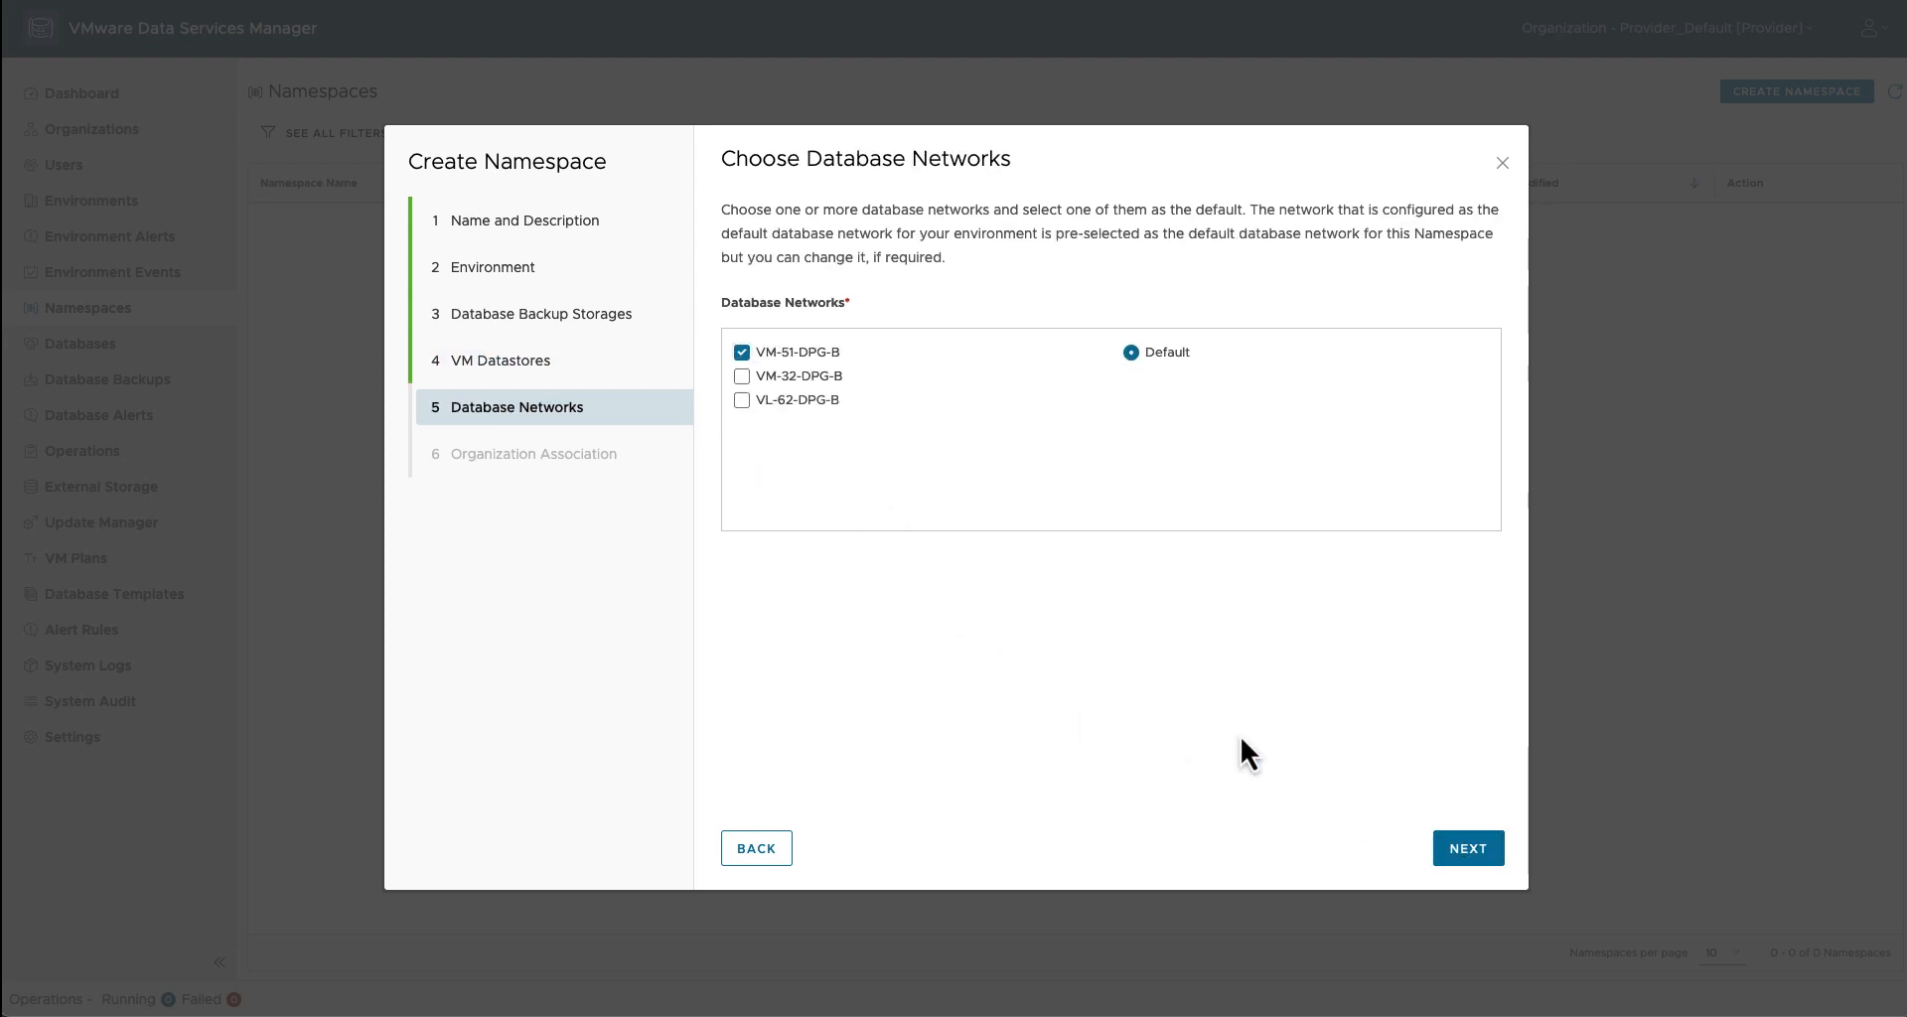
{"action": "left_click", "coordinate": [743, 356]}
{"action": "left_click", "coordinate": [742, 378]}
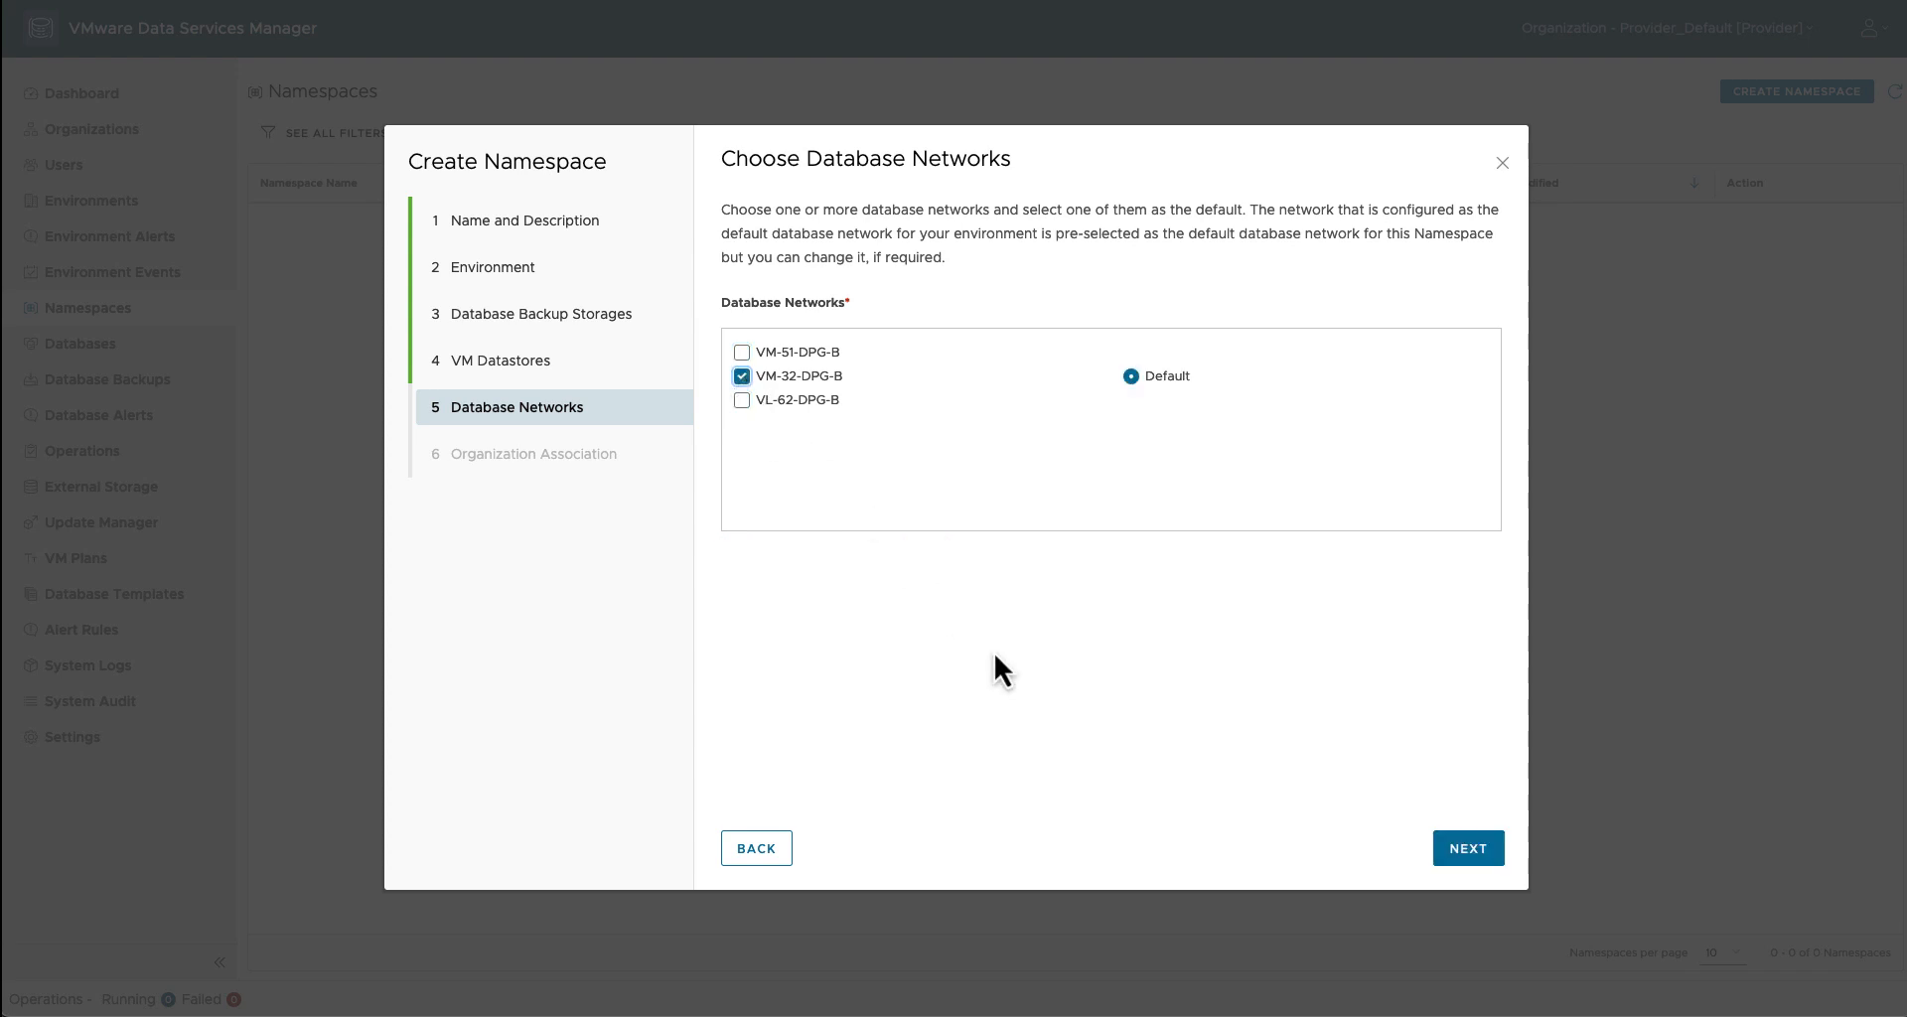
{"action": "left_click", "coordinate": [1477, 862]}
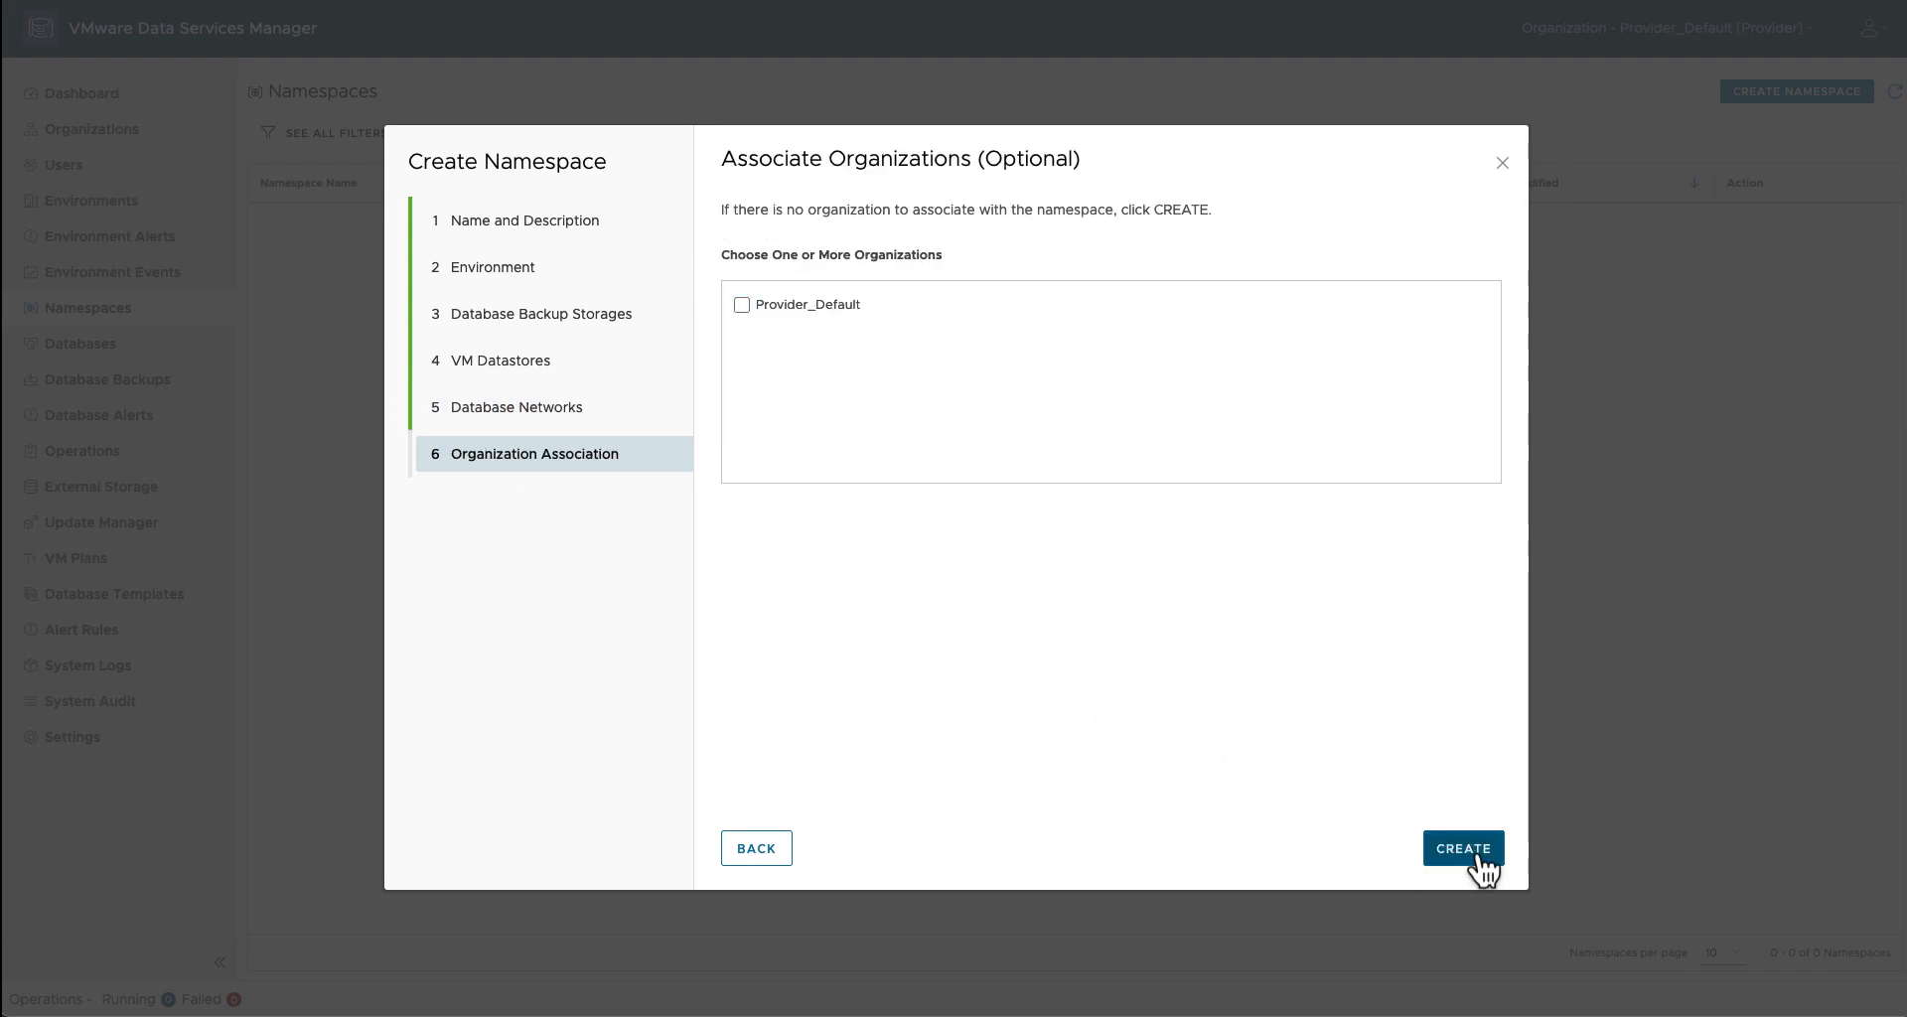
{"action": "left_click", "coordinate": [746, 304]}
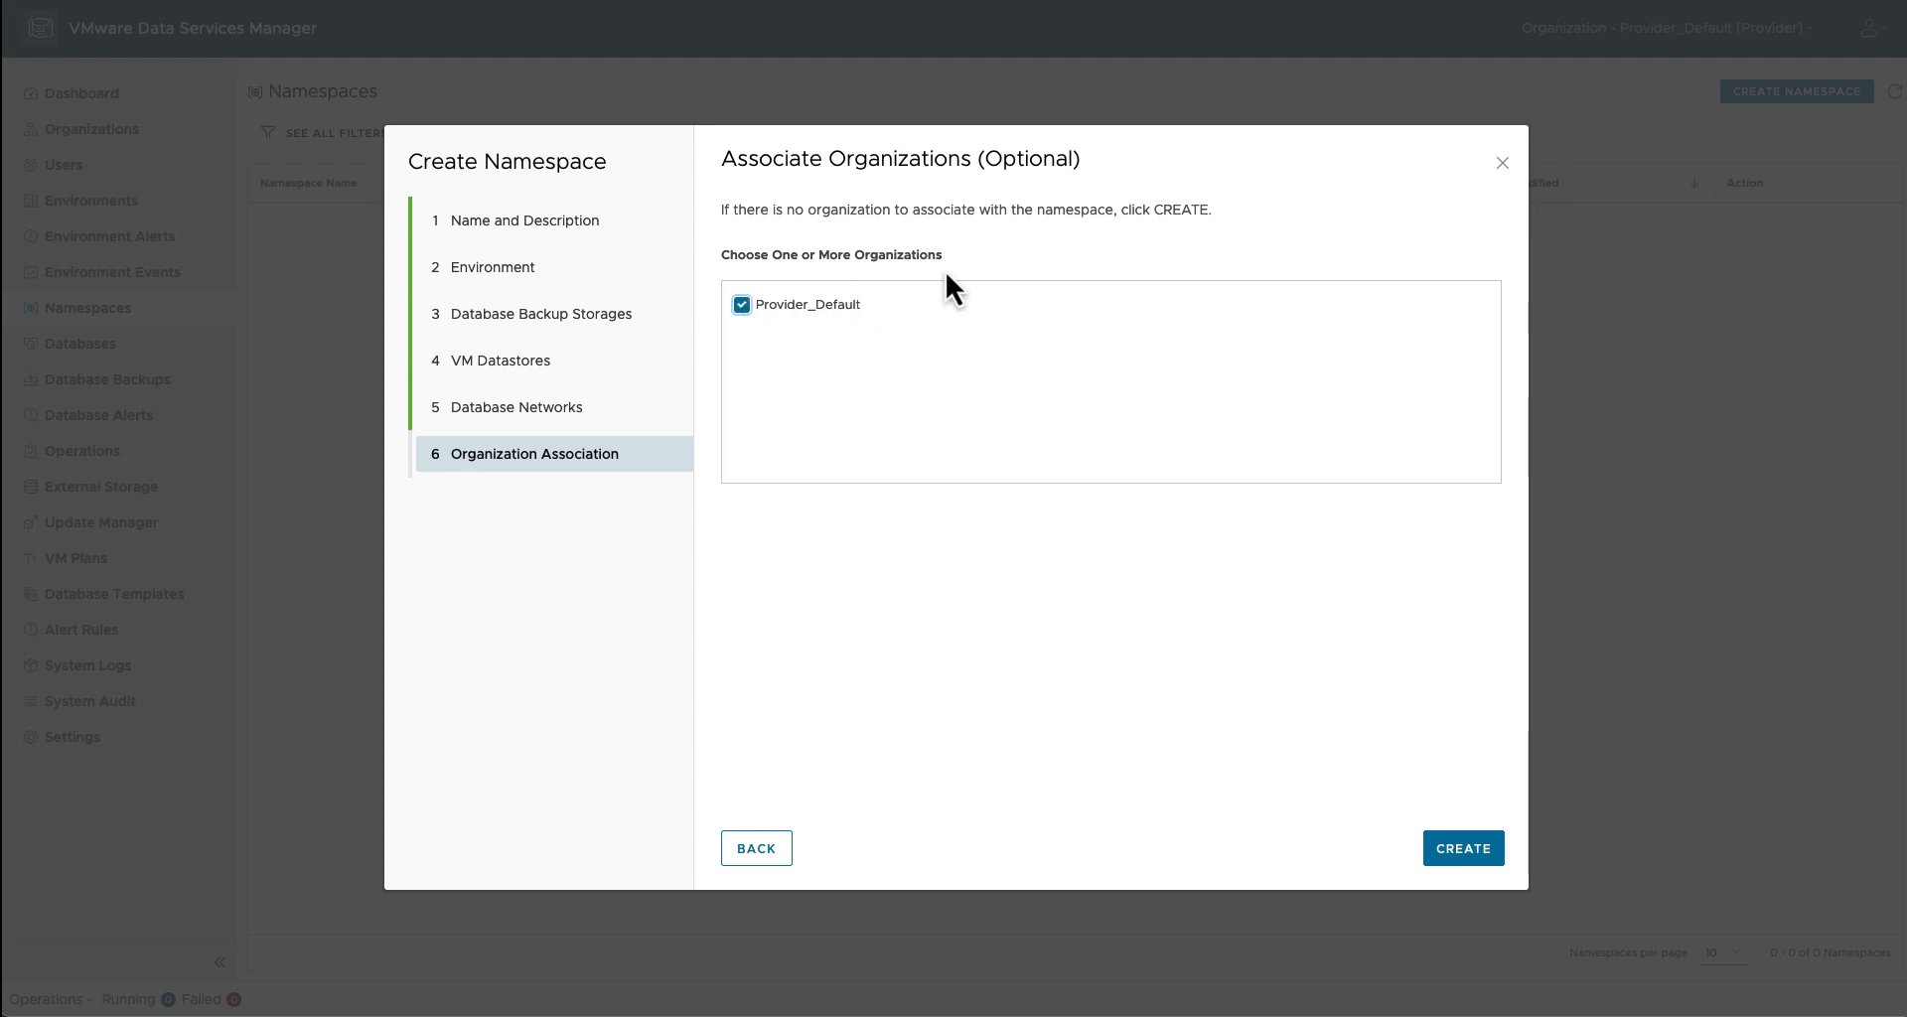
Step: Finish creating ns-cluster-b, then open Databases > Database Templates
{"action": "left_click", "coordinate": [1462, 851]}
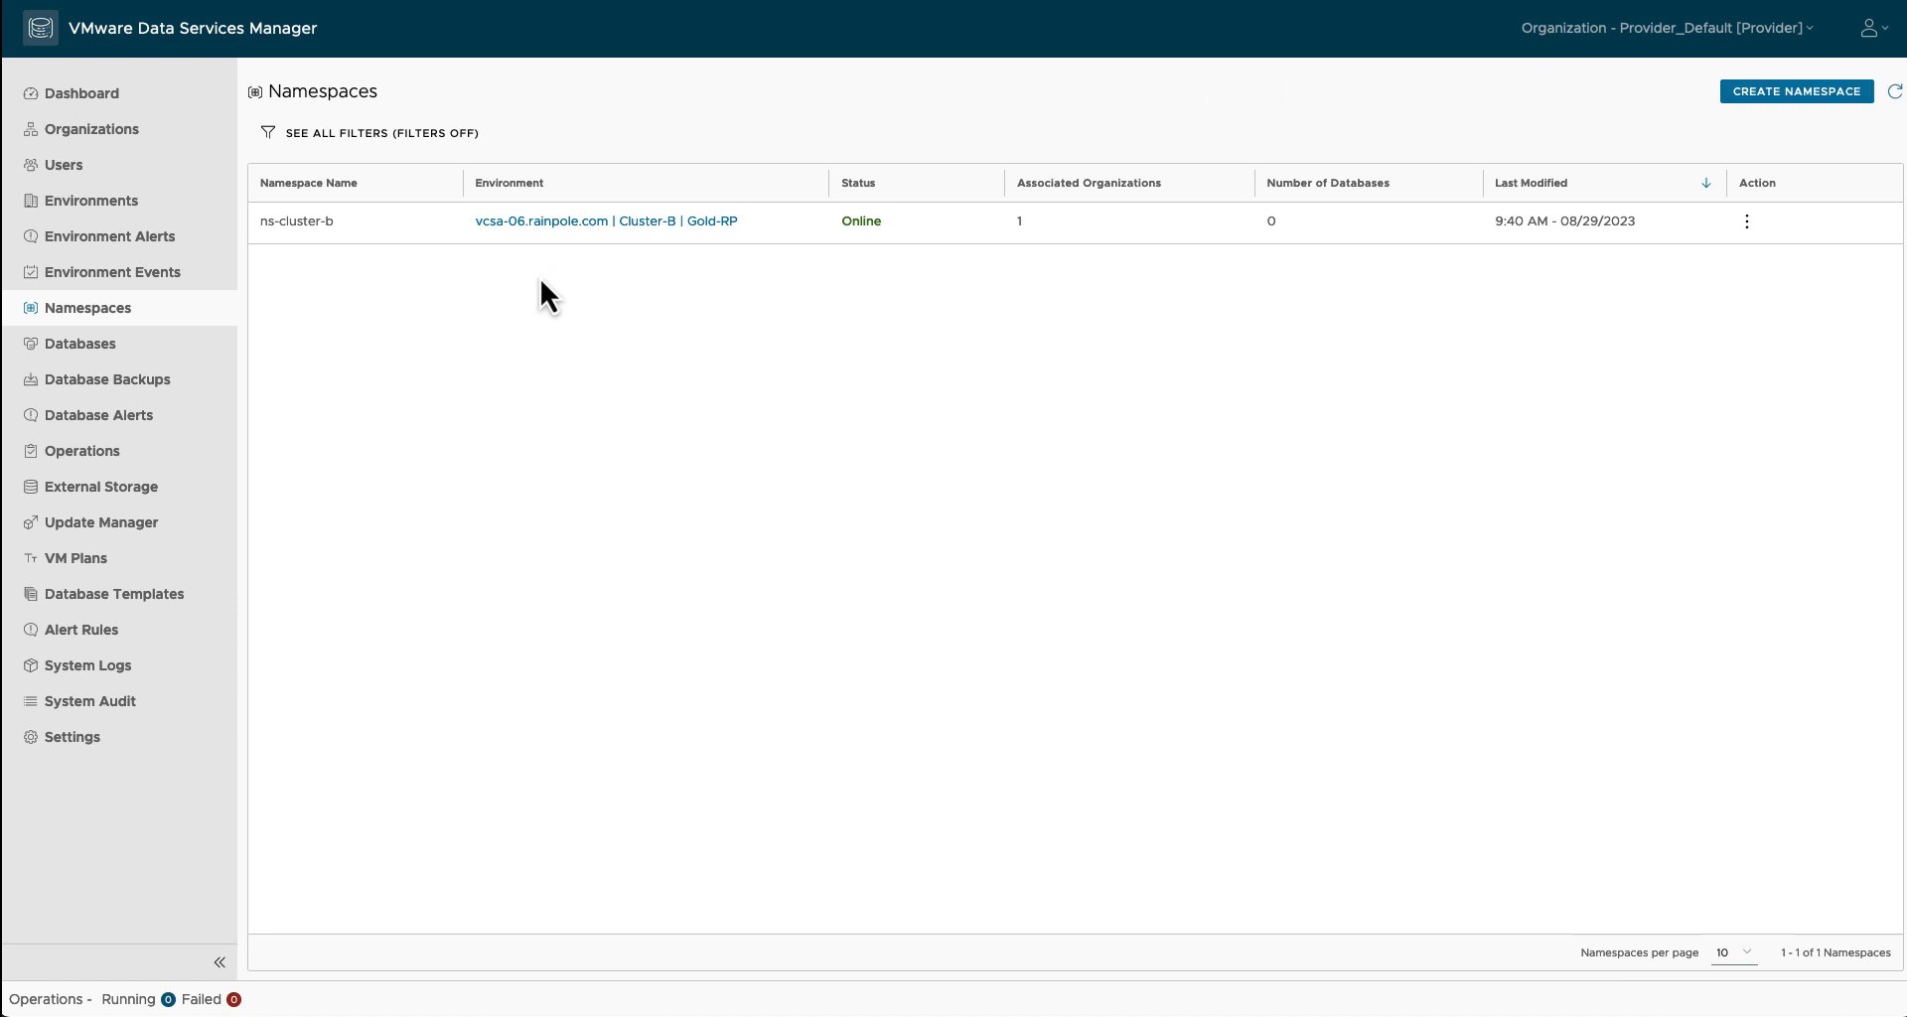
{"action": "left_click", "coordinate": [149, 354]}
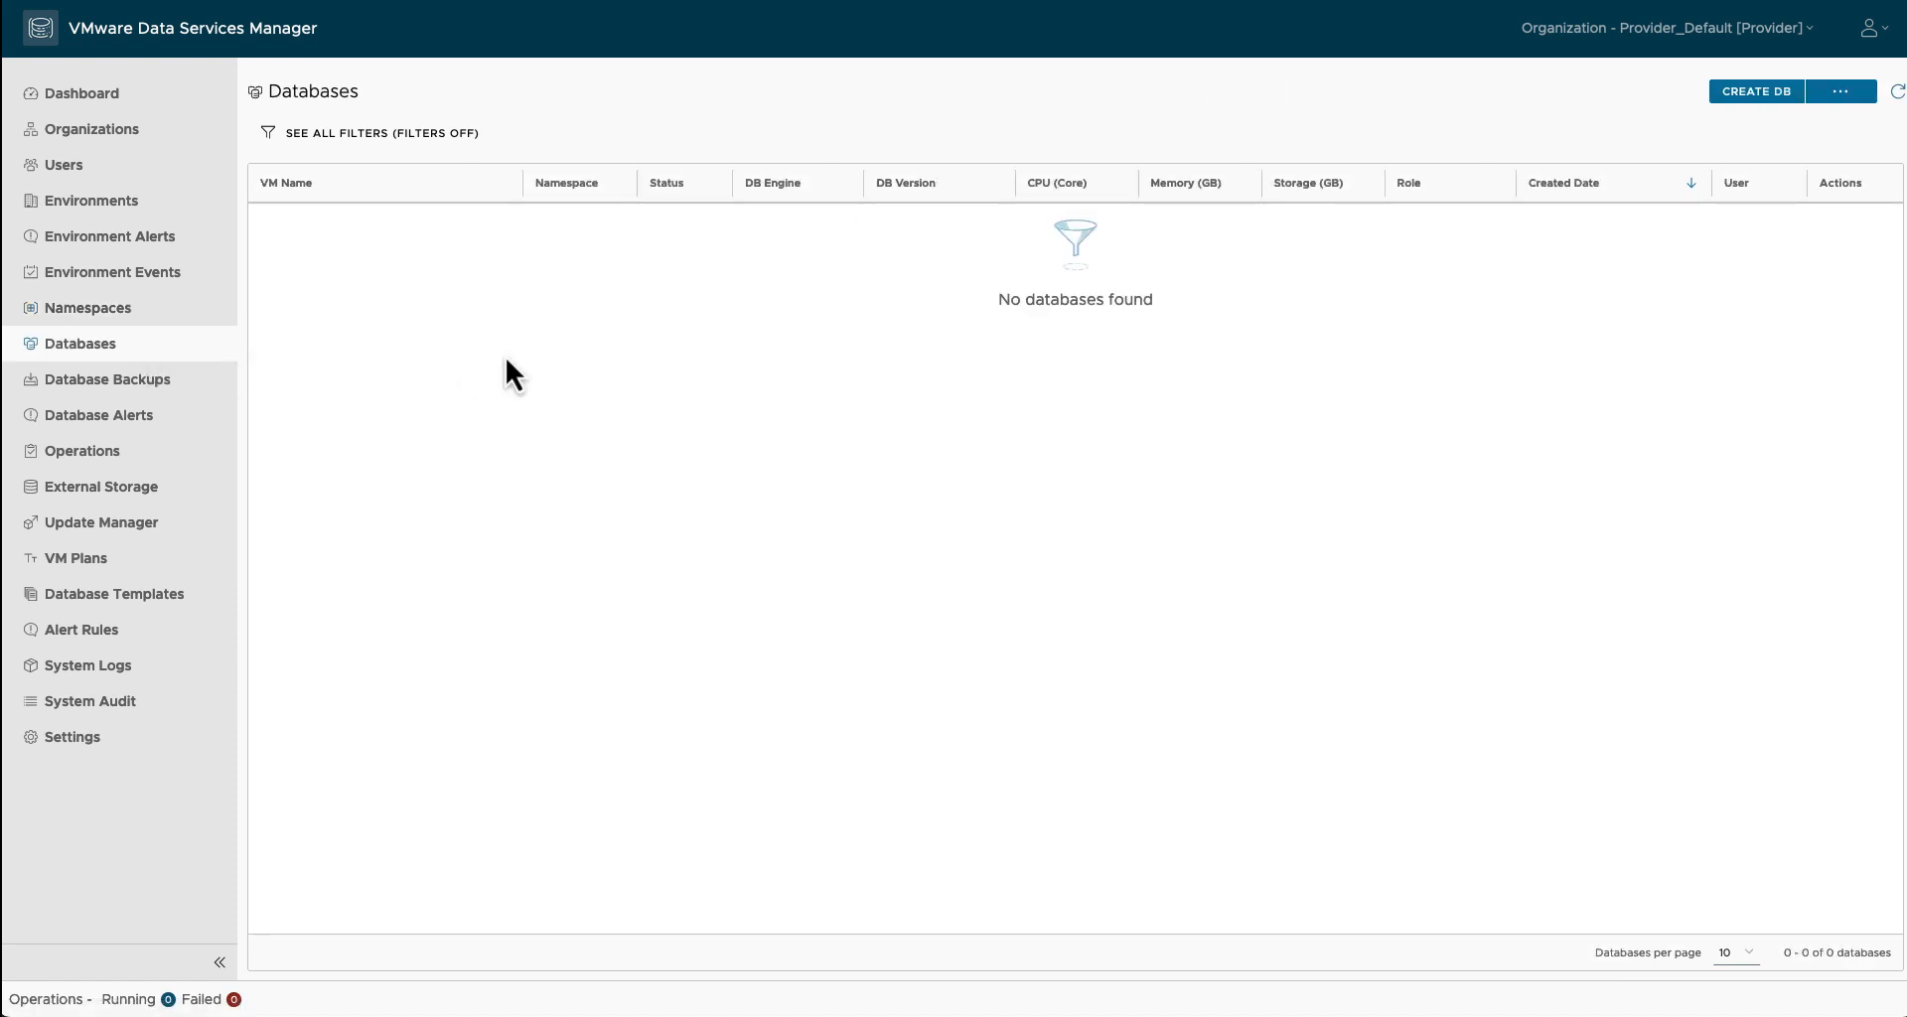
{"action": "left_click", "coordinate": [159, 601]}
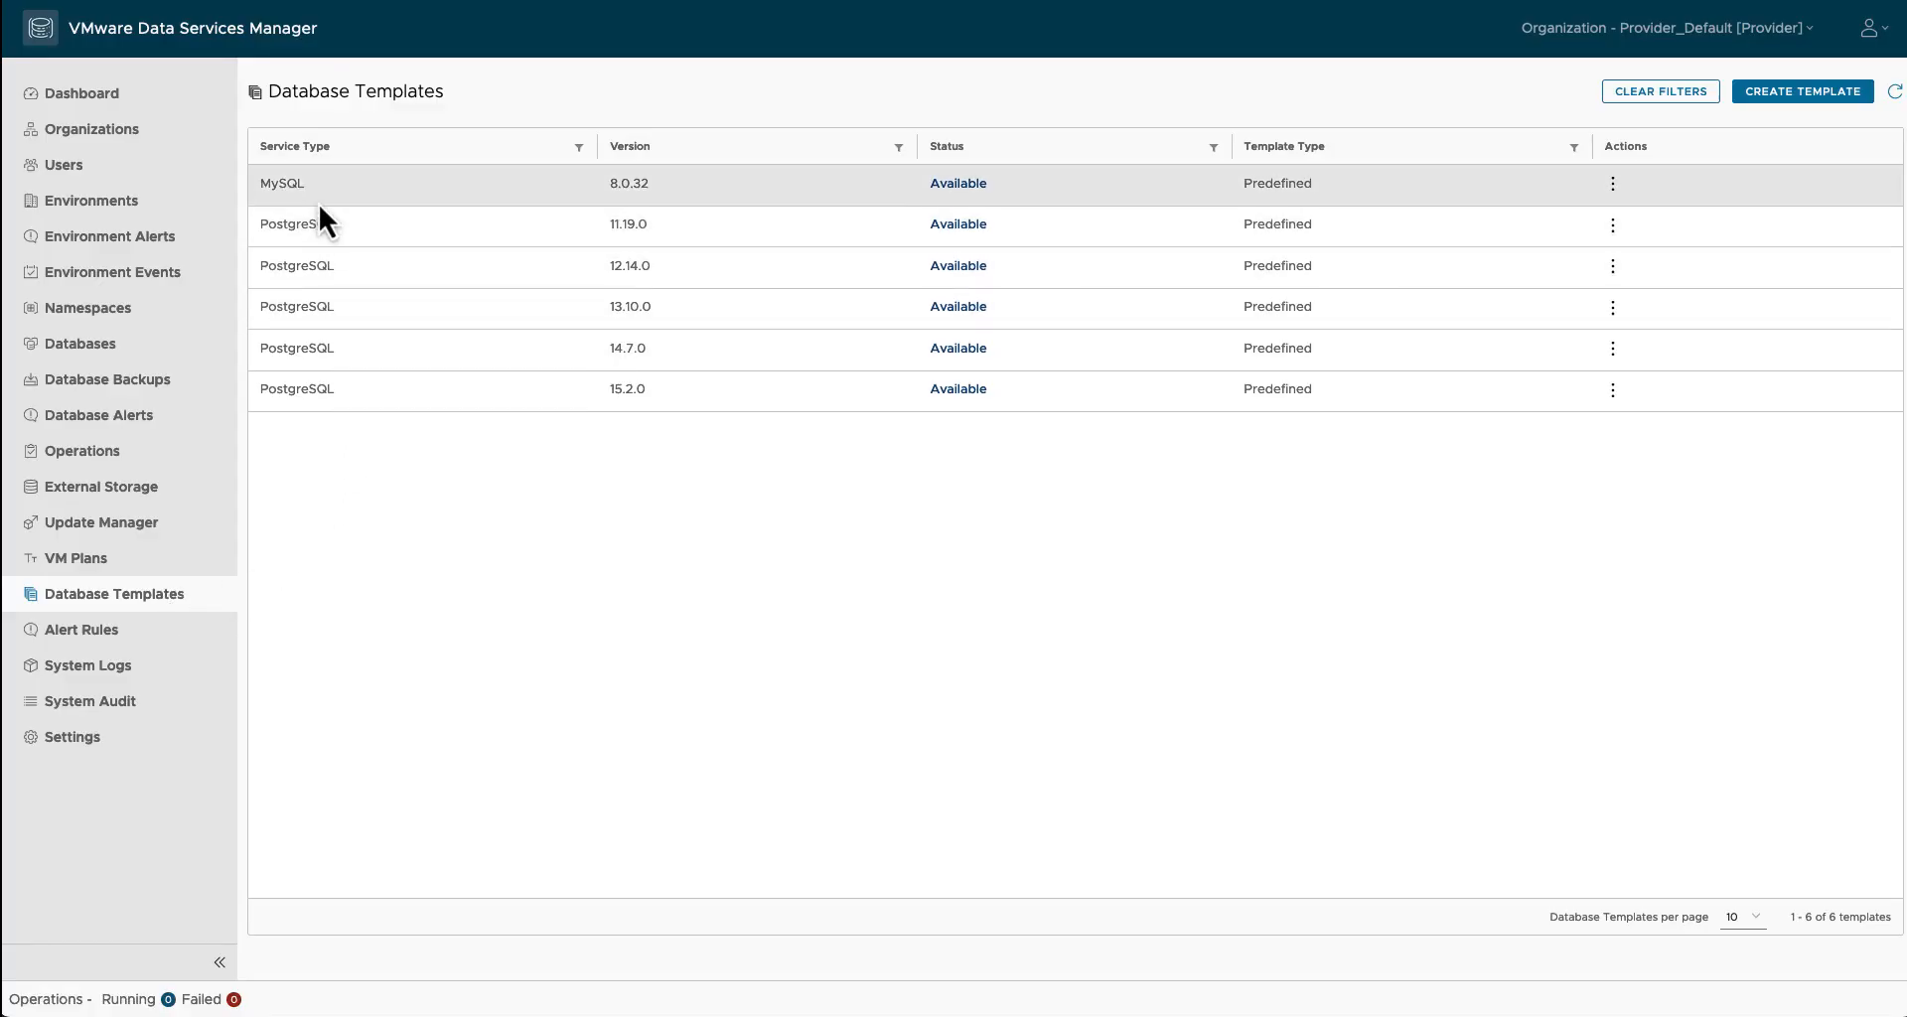
Step: Publish the MySQL 8.0.32 template and confirm
{"action": "left_click", "coordinate": [1615, 186]}
{"action": "left_click", "coordinate": [1597, 228]}
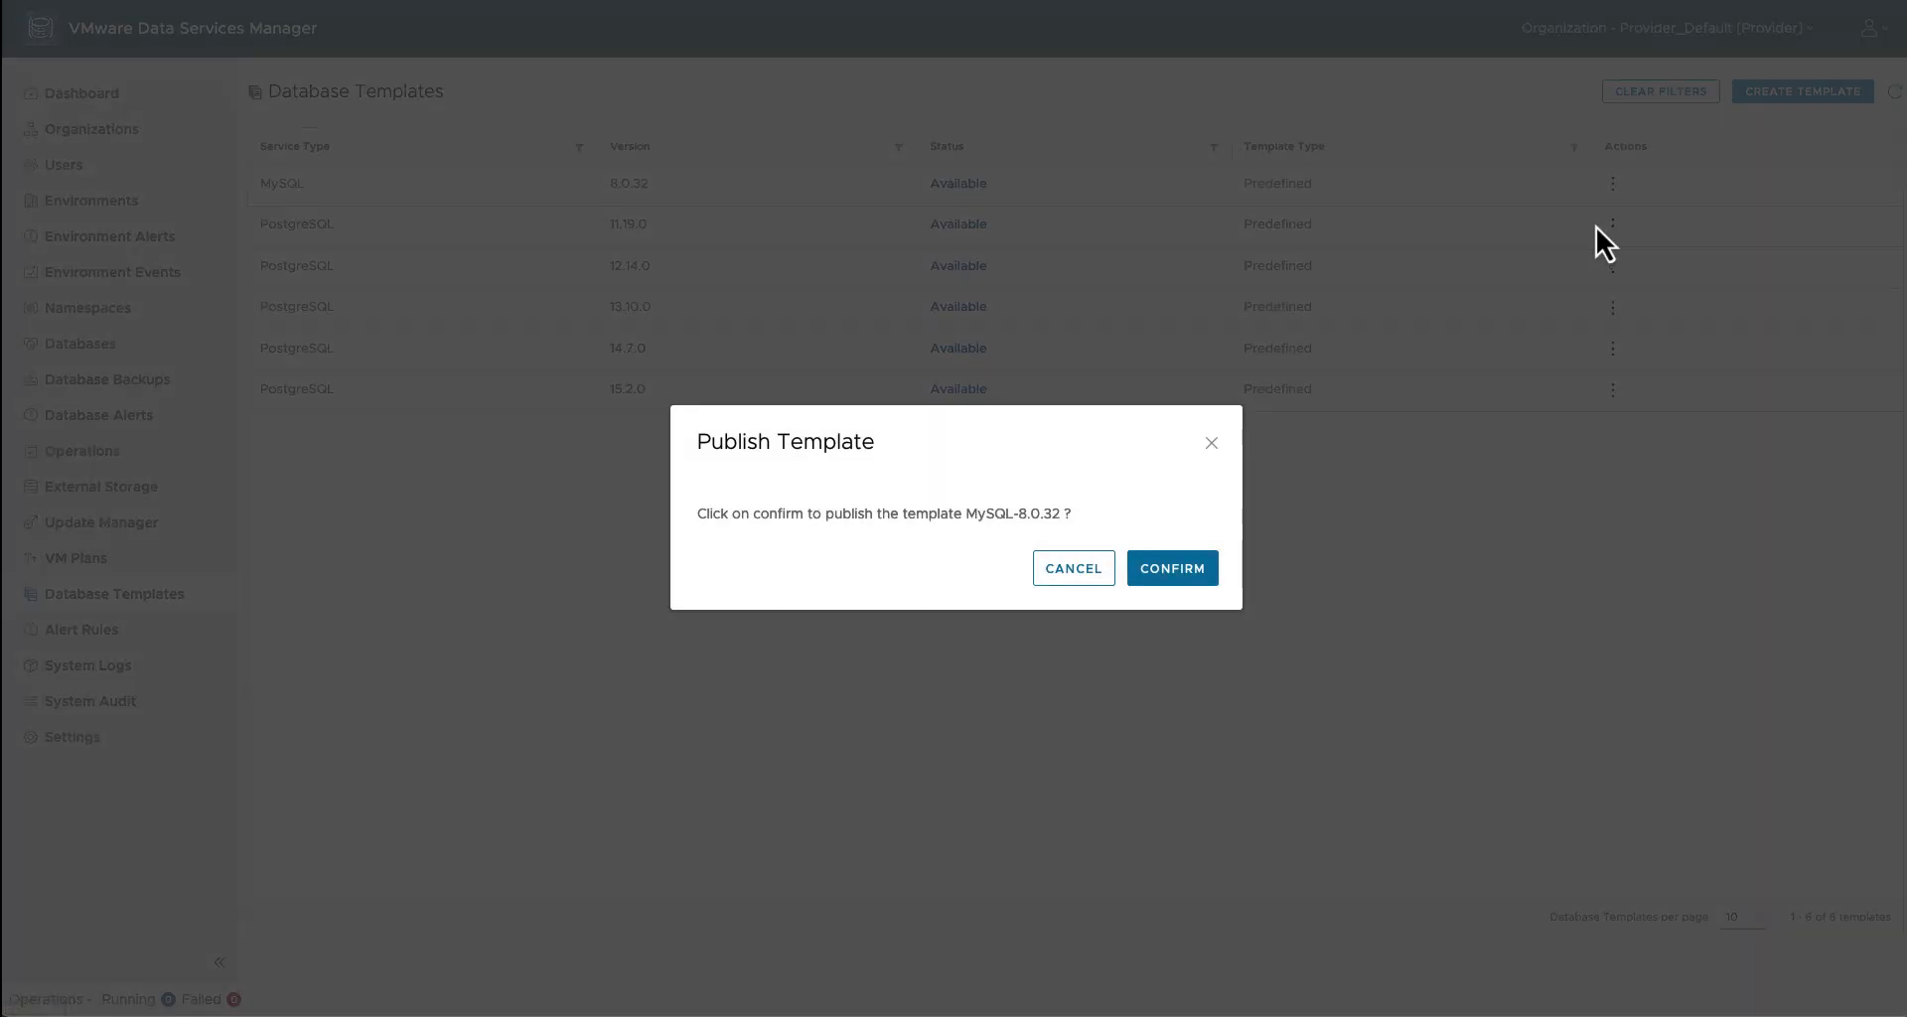
{"action": "left_click", "coordinate": [1190, 564]}
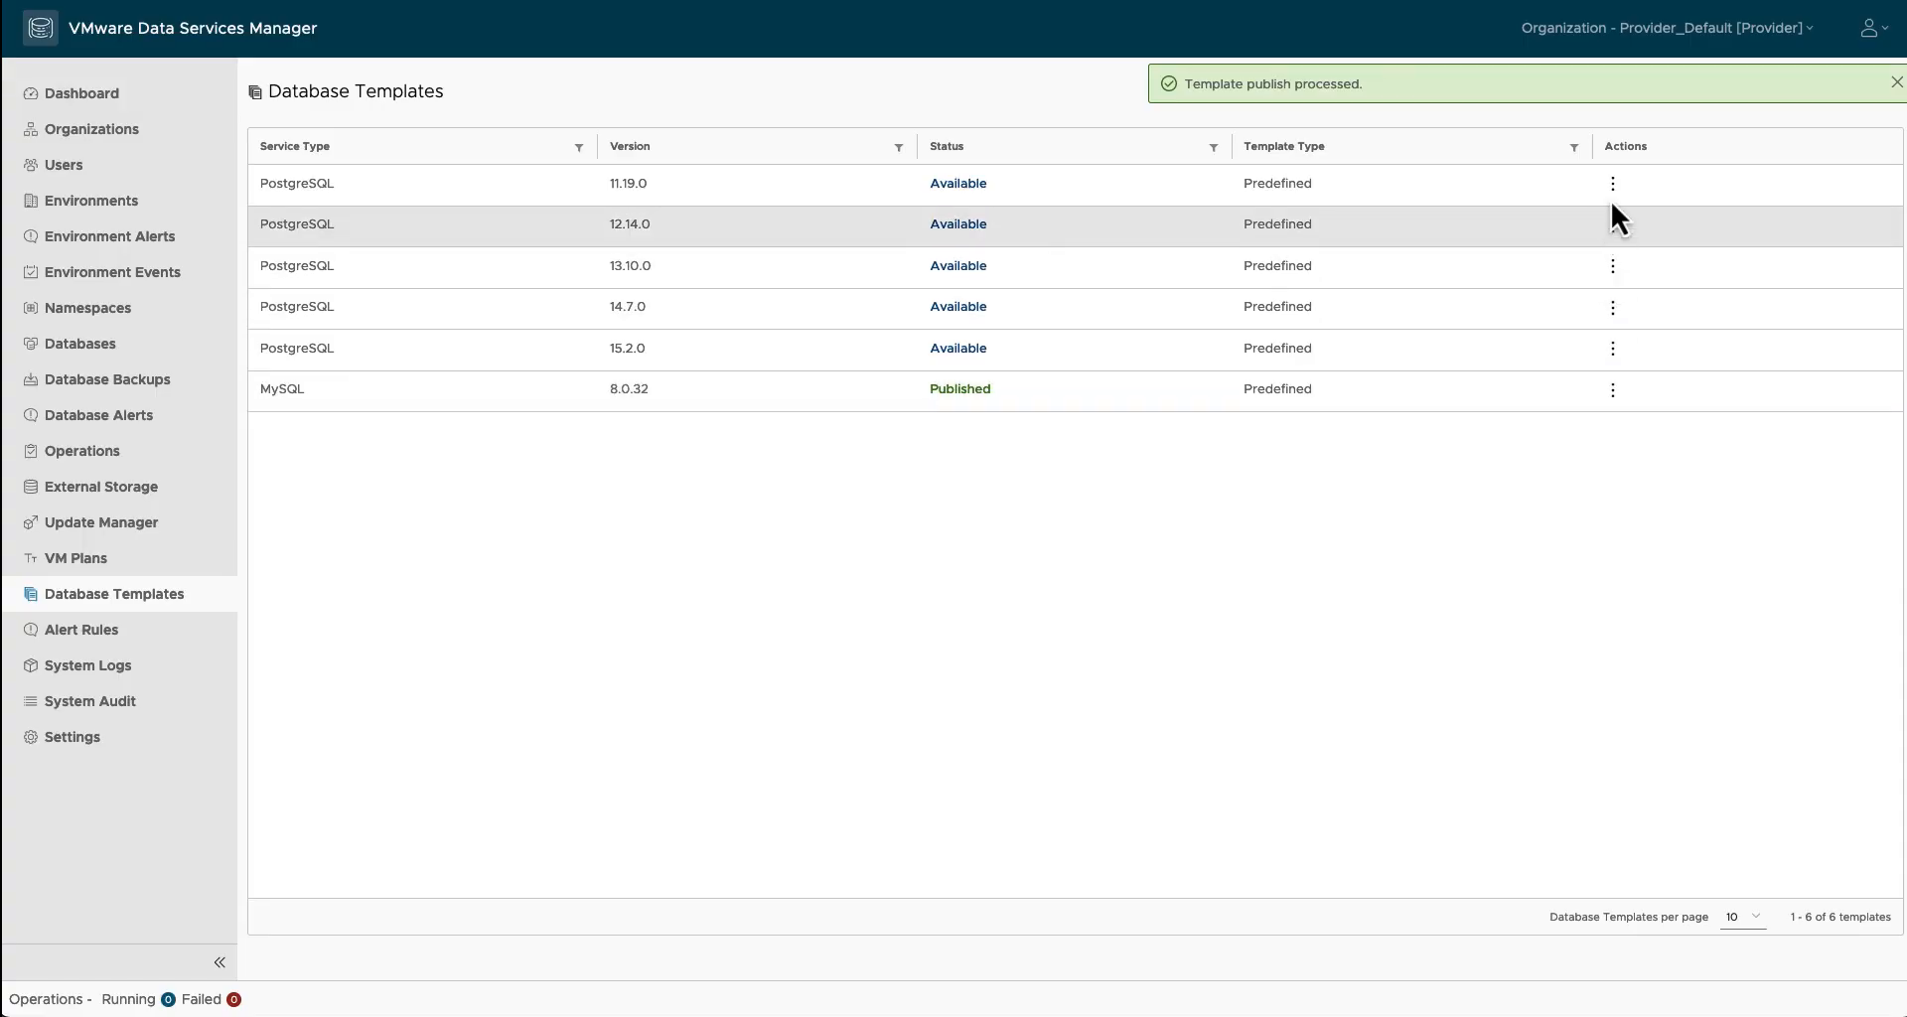
Step: Publish the PostgreSQL 15.2.0 template and confirm
{"action": "left_click", "coordinate": [1612, 348]}
{"action": "left_click", "coordinate": [1578, 395]}
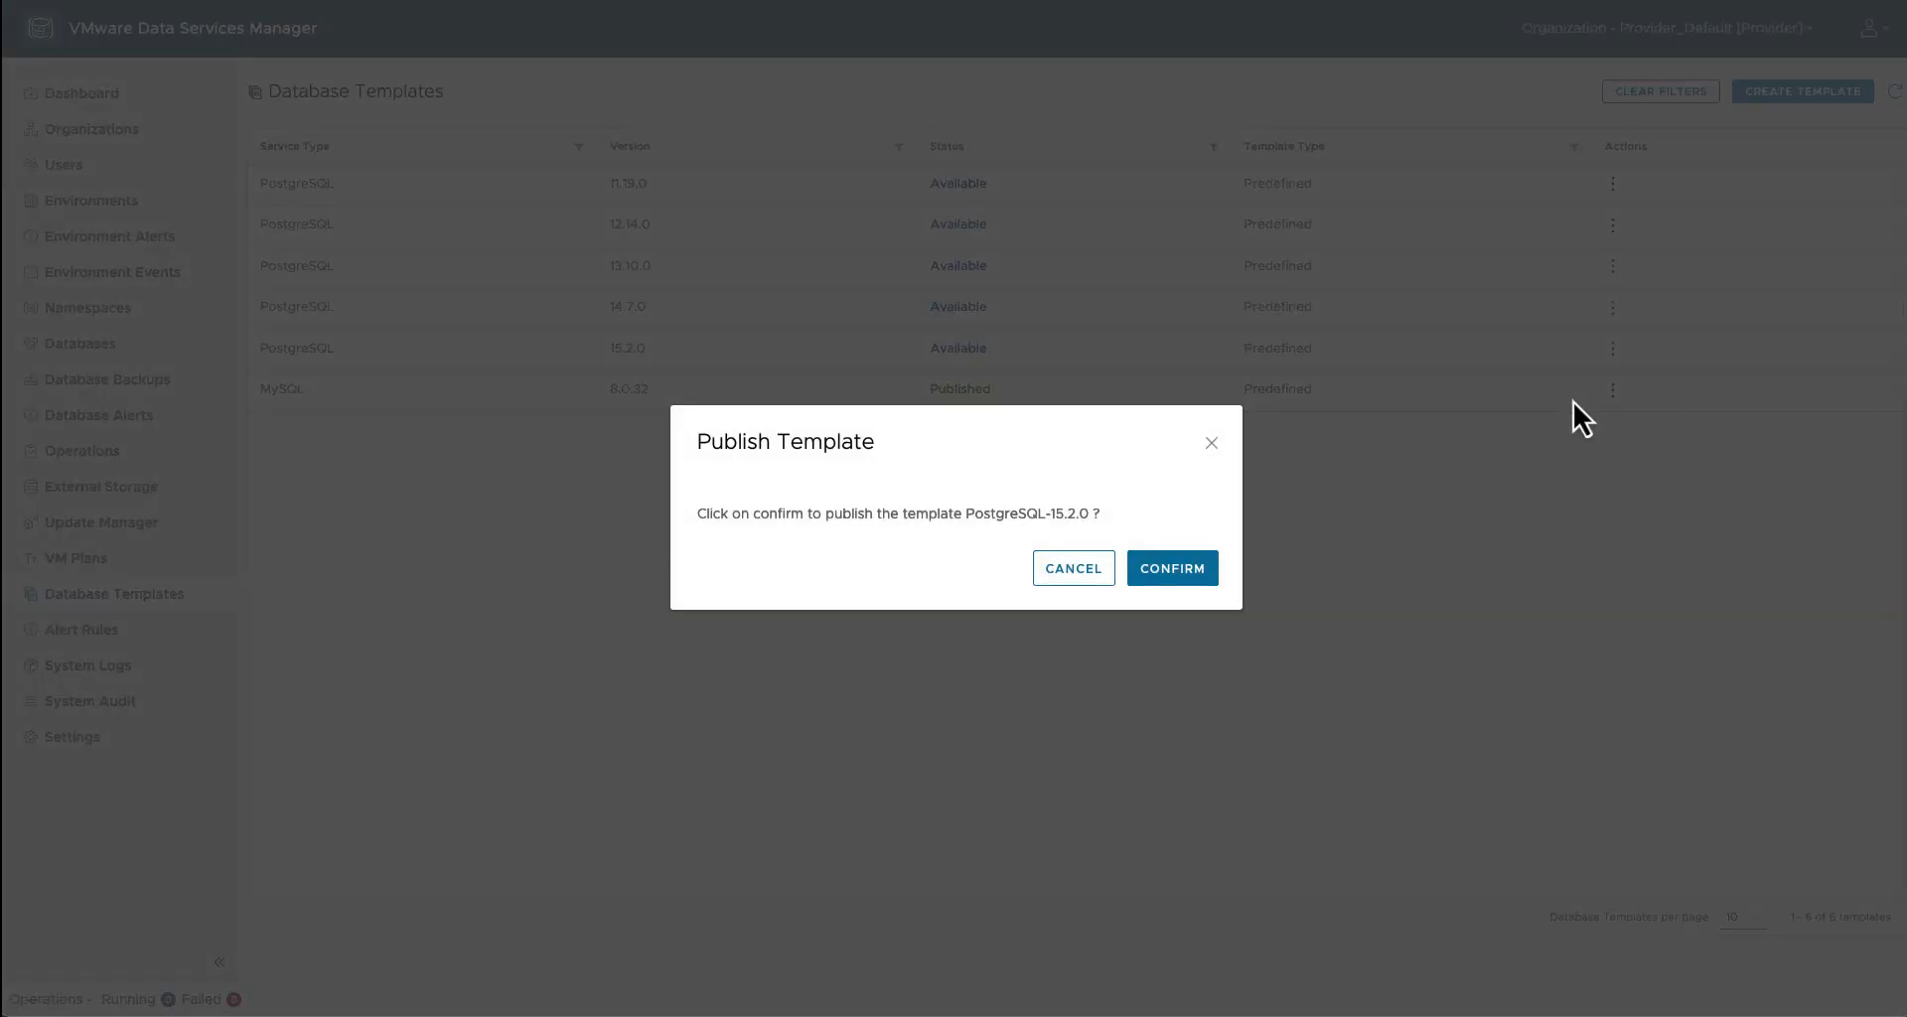
{"action": "left_click", "coordinate": [1214, 566]}
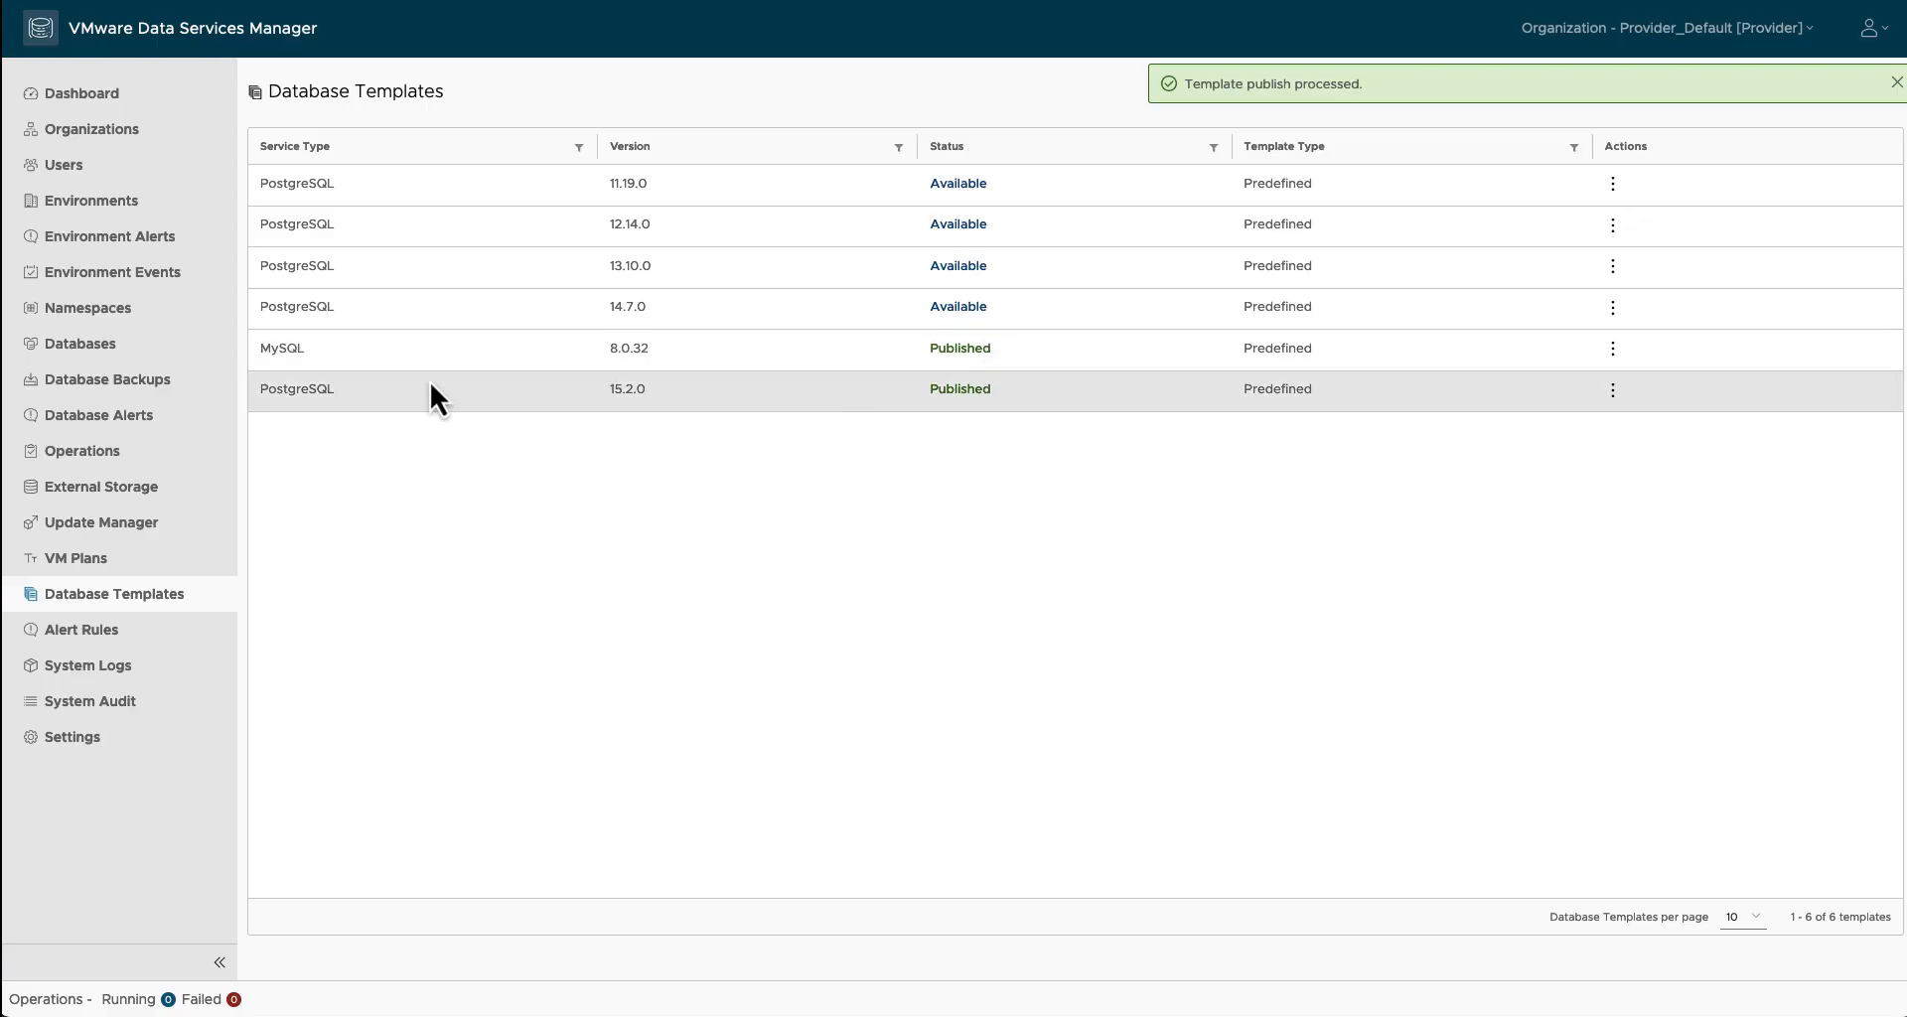
Step: Attempt a new database from Databases and dismiss the empty FQDN suffix error
{"action": "left_click", "coordinate": [132, 355]}
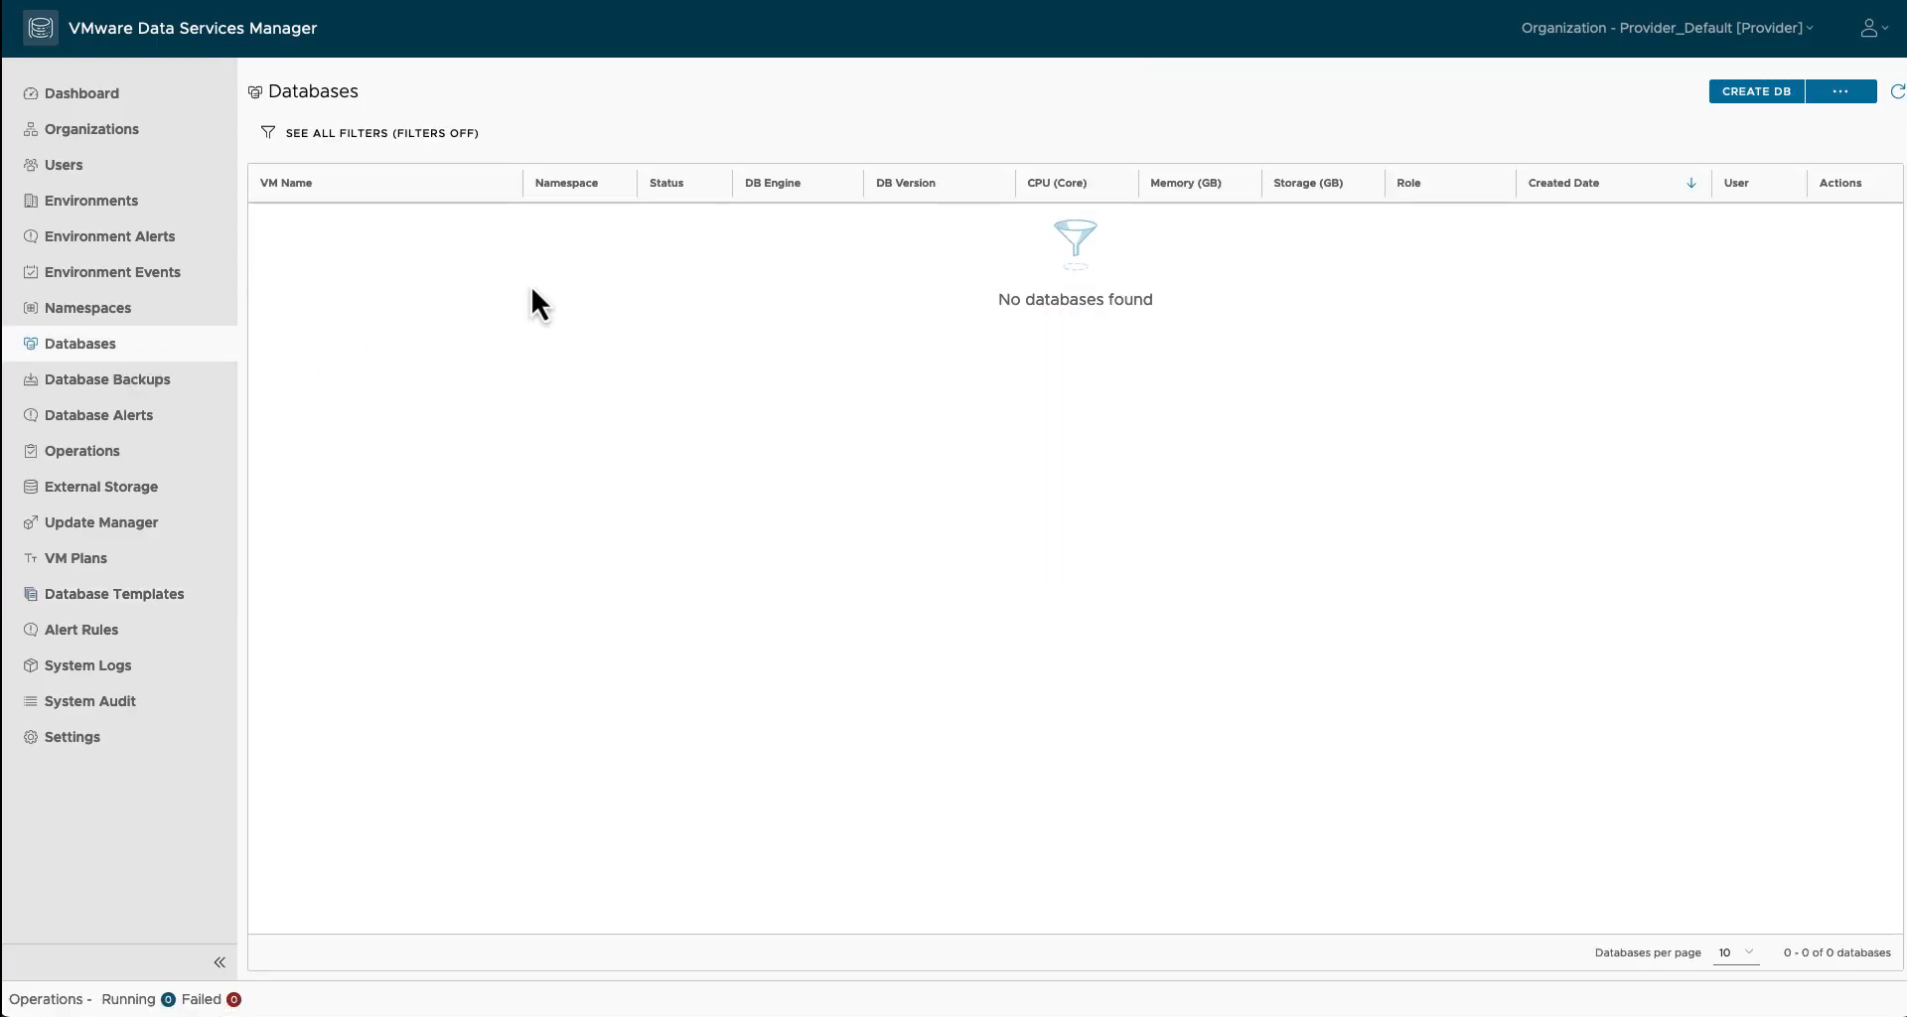
{"action": "left_click", "coordinate": [1755, 91]}
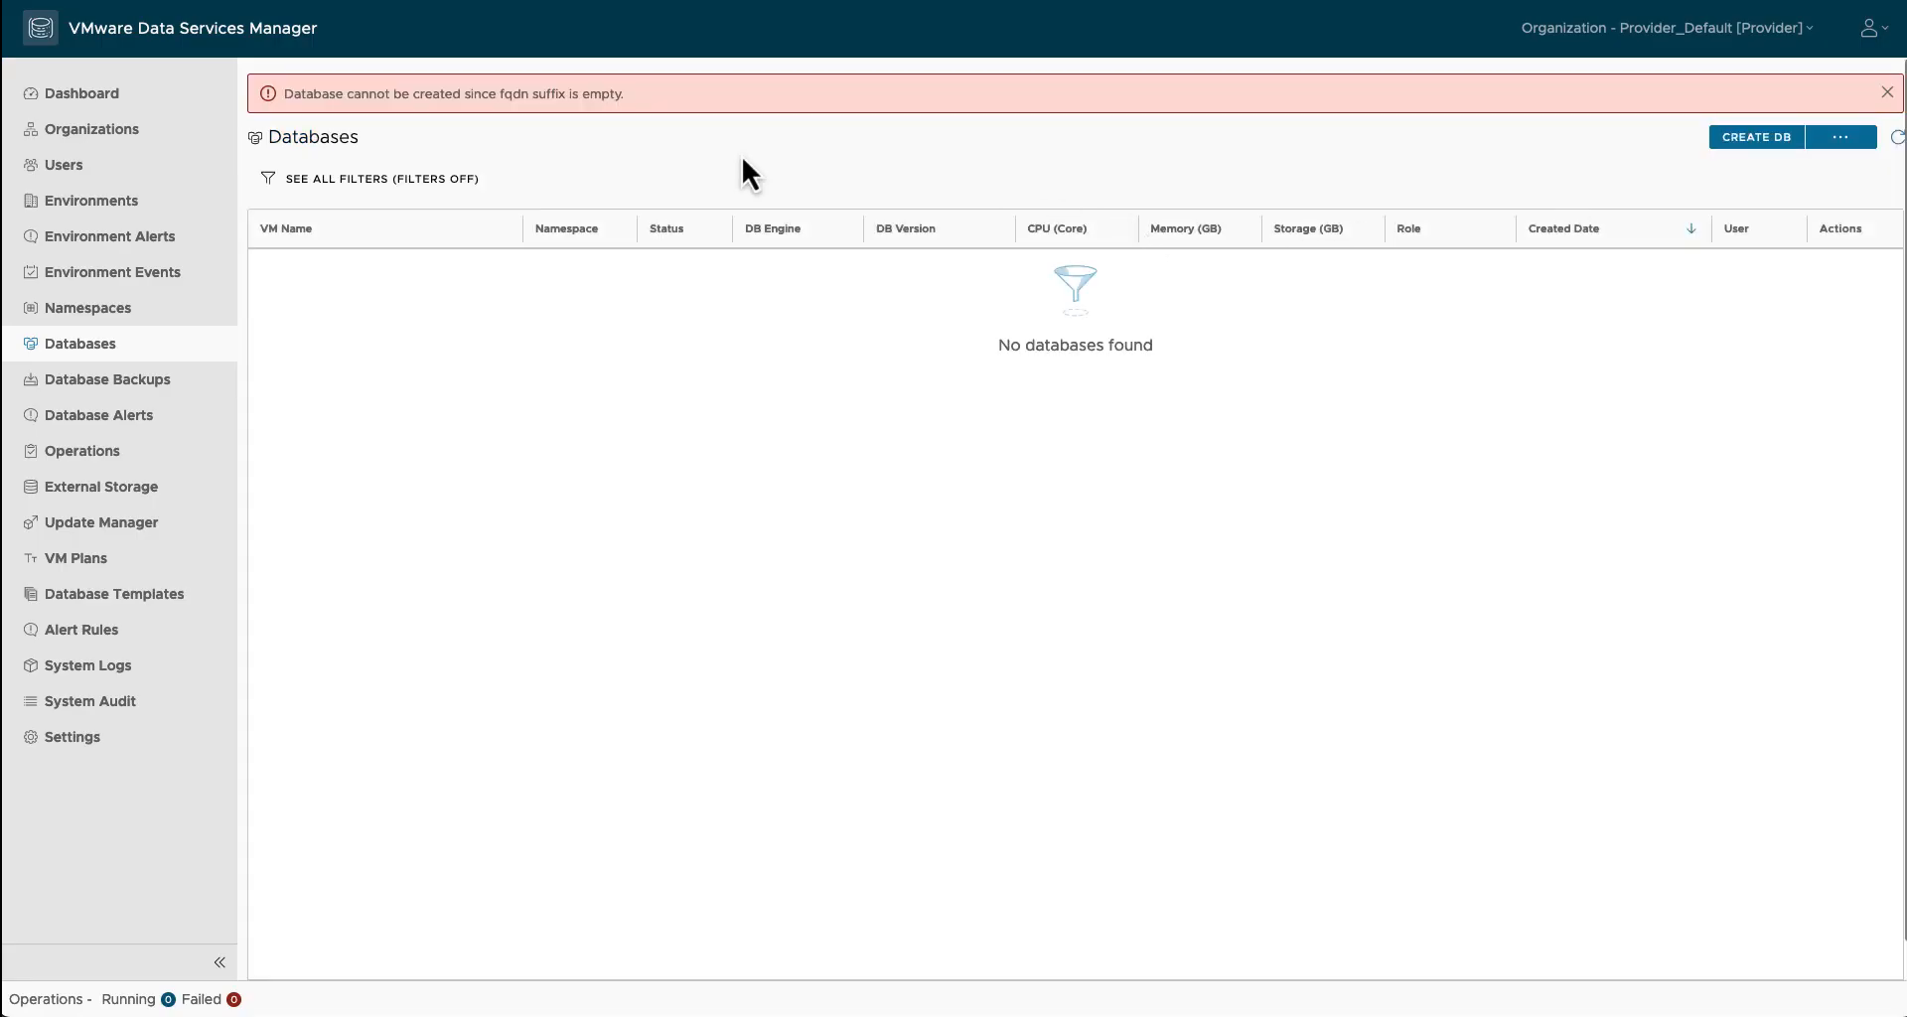
{"action": "left_click", "coordinate": [1884, 95]}
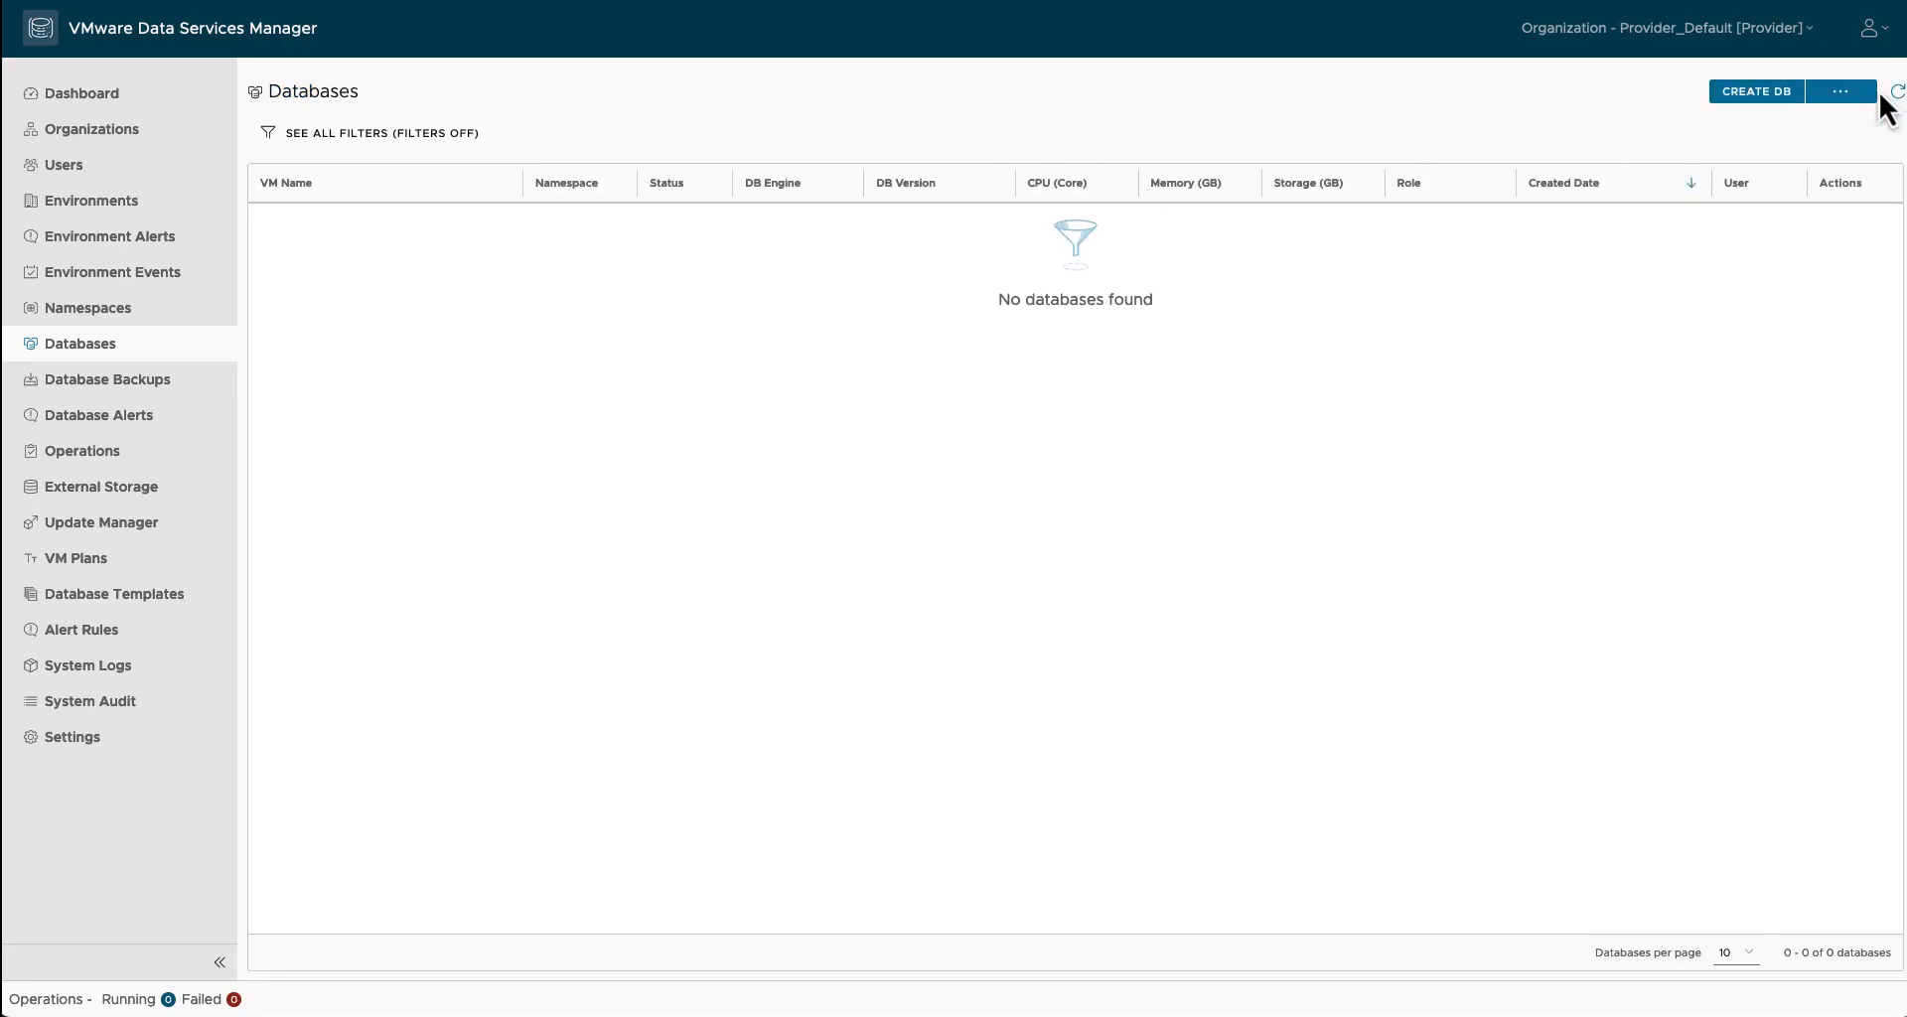
Step: Enter rainpole.com as Provider_Default's DB FQDN Suffix, save, and confirm the warning
{"action": "left_click", "coordinate": [111, 131]}
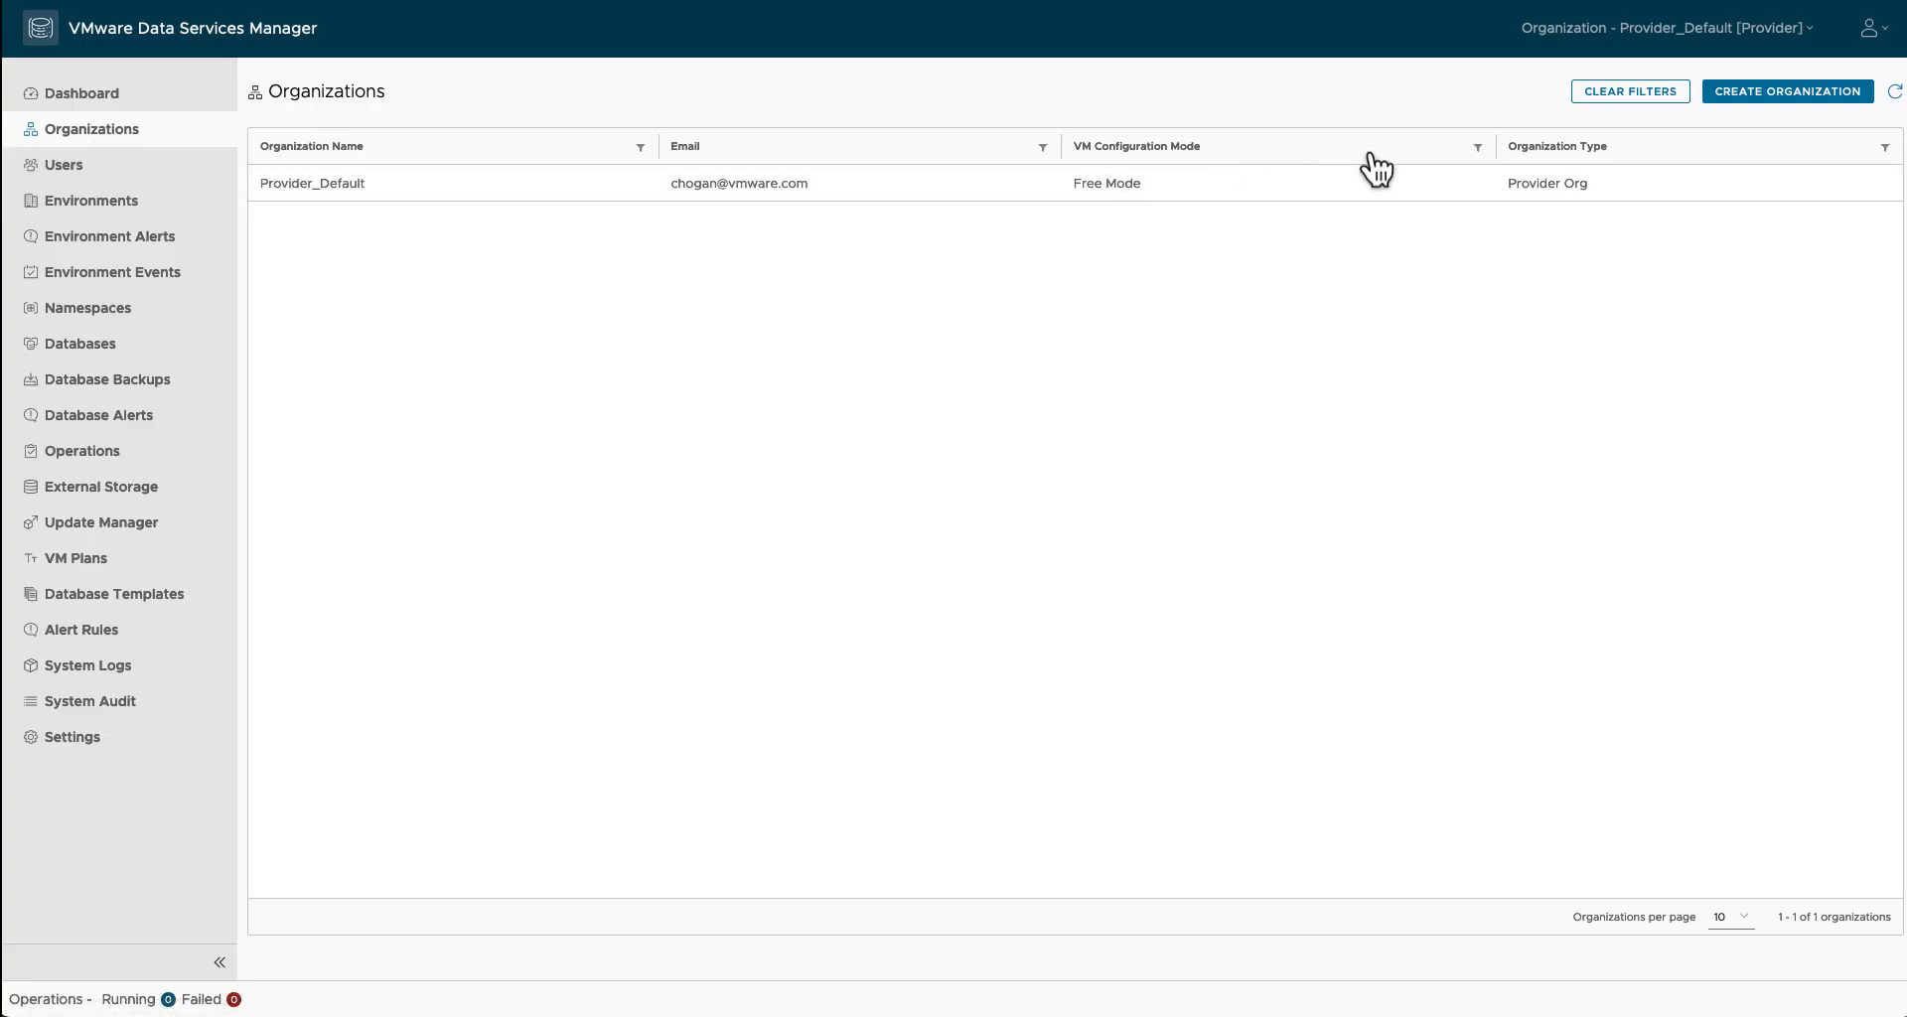
{"action": "left_click", "coordinate": [412, 202]}
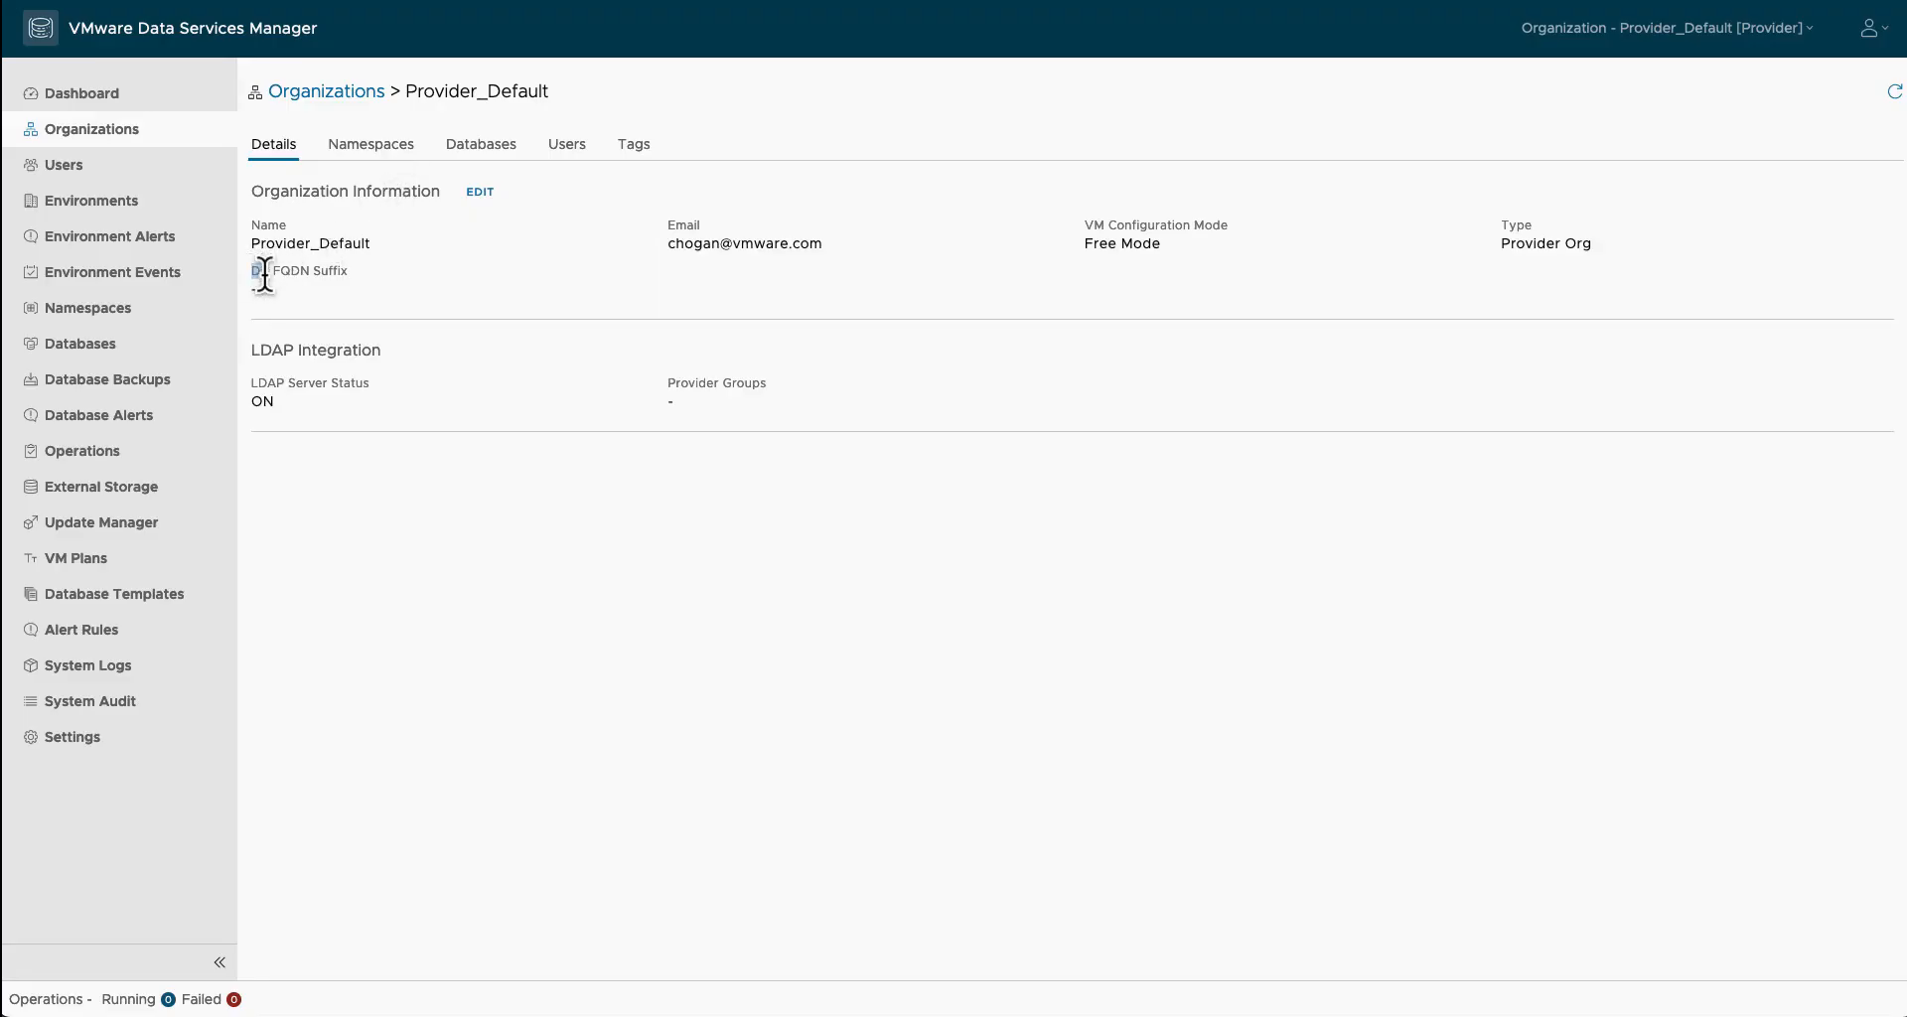
{"action": "left_click_drag", "start_coordinate": [253, 270], "coordinate": [351, 278]}
{"action": "left_click", "coordinate": [480, 191]}
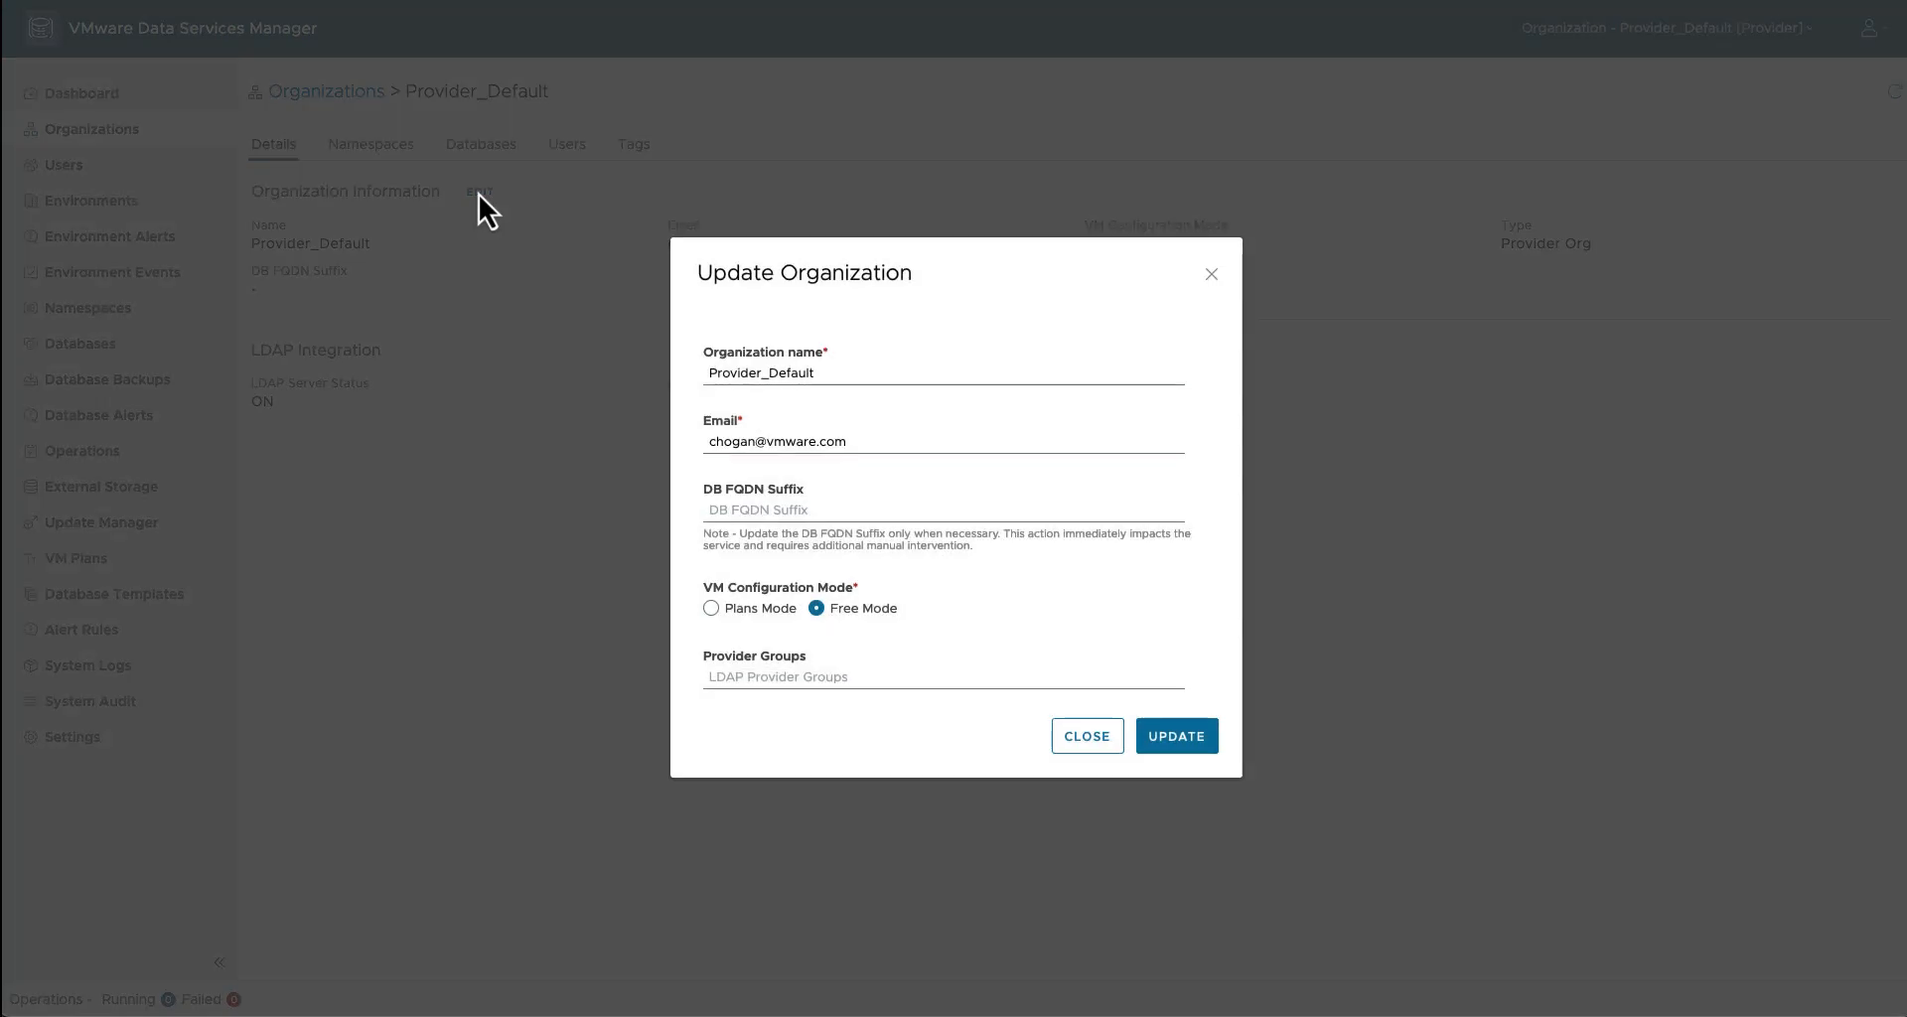
{"action": "left_click", "coordinate": [828, 509]}
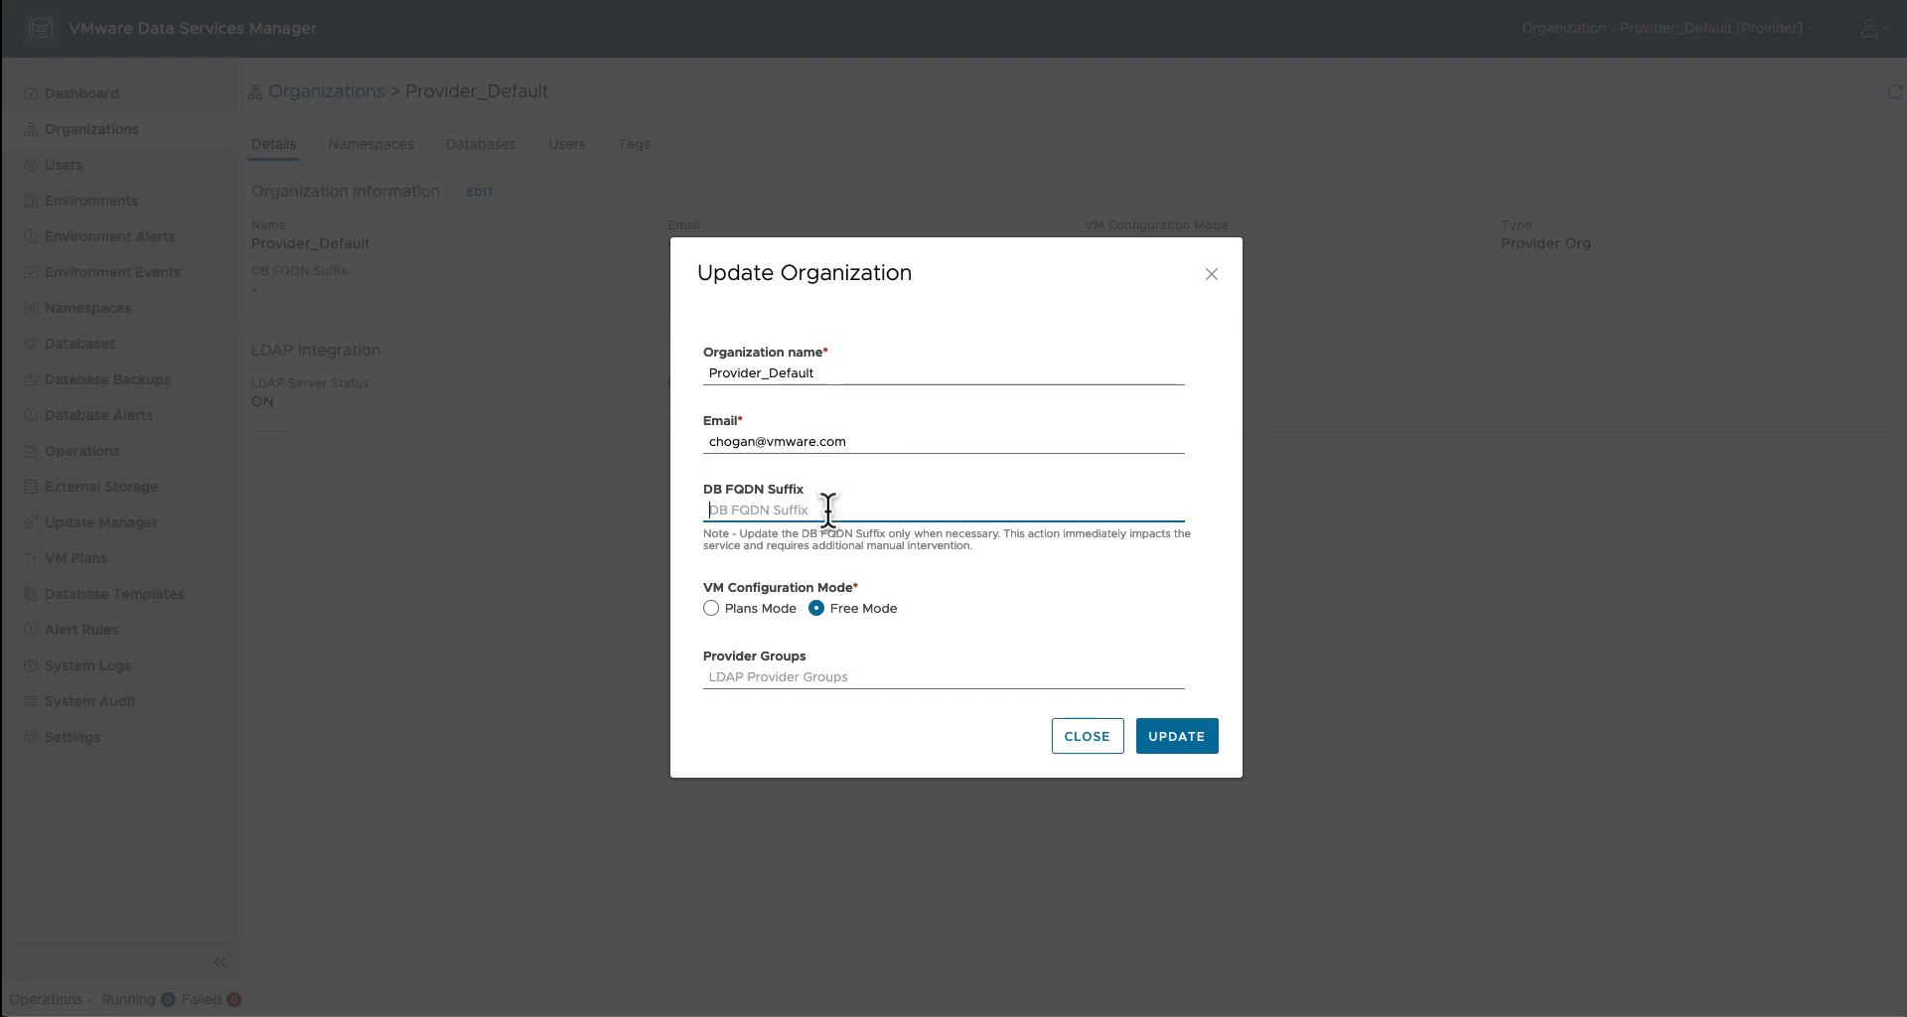
{"action": "type", "text": "rainpole.com"}
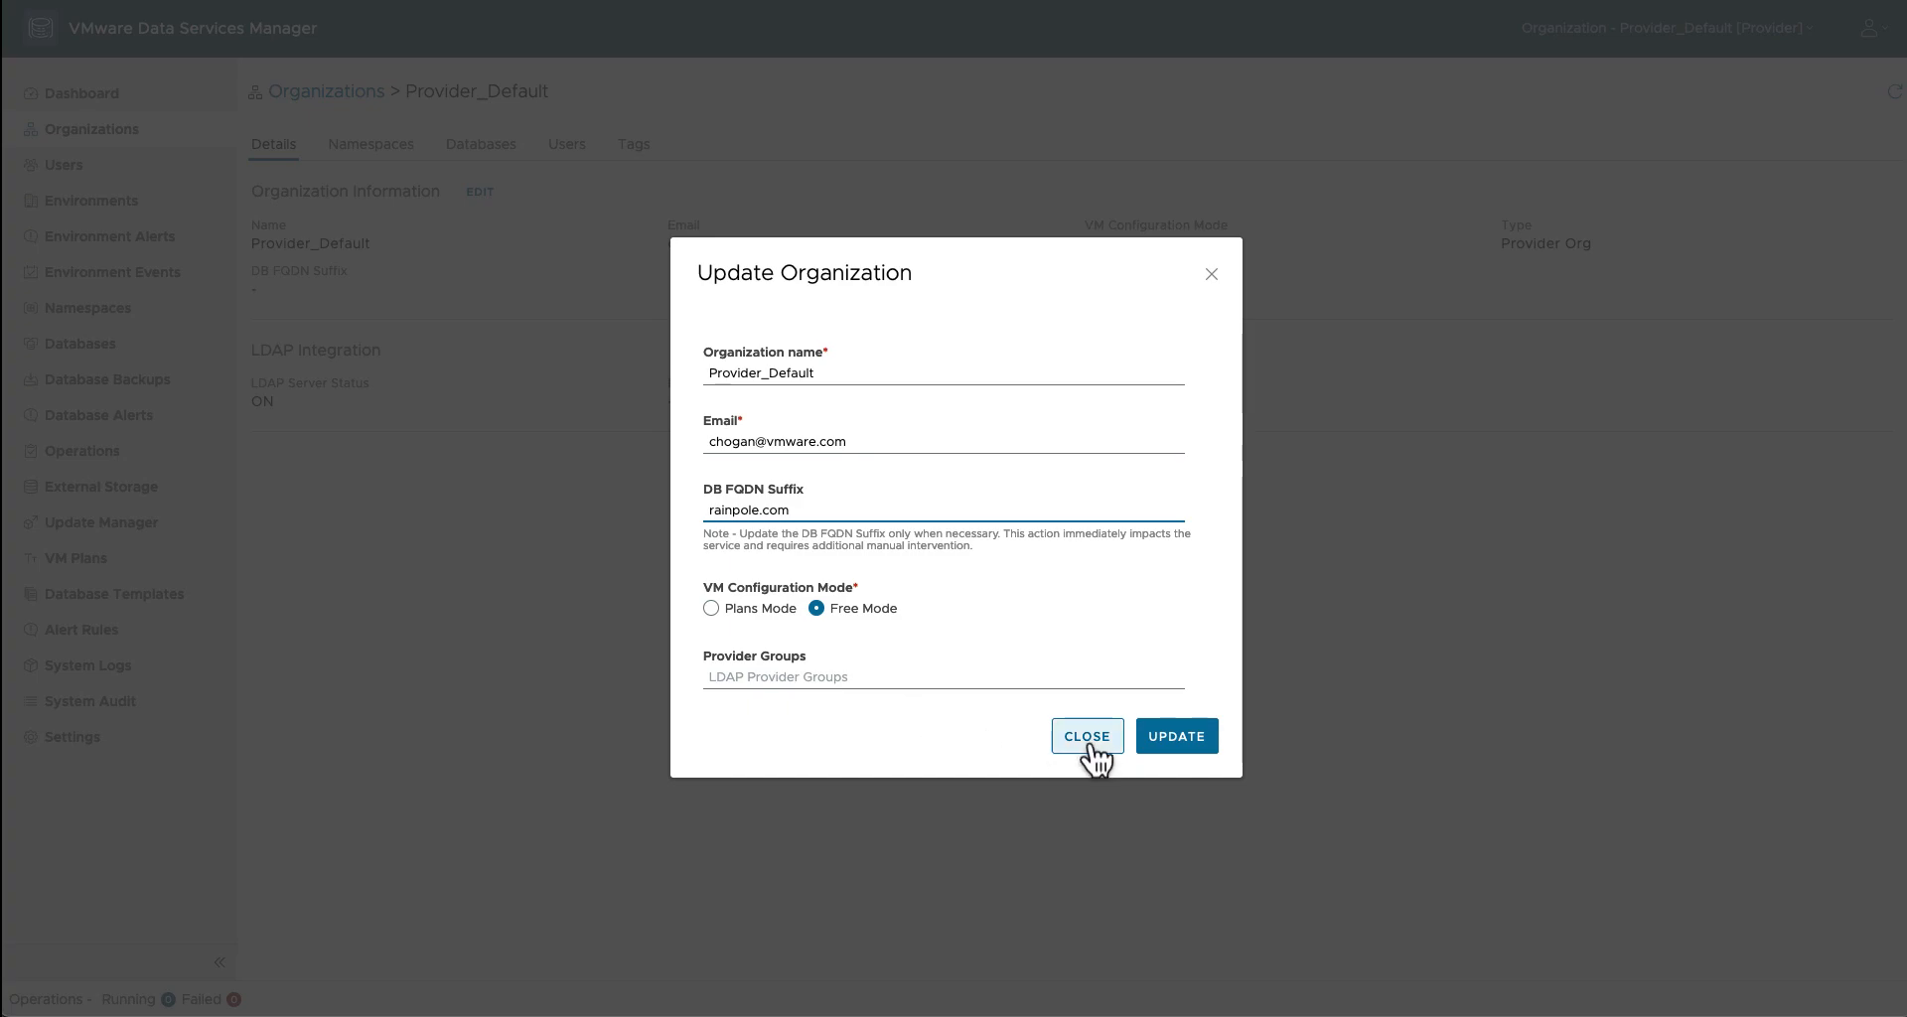
{"action": "left_click", "coordinate": [1160, 757]}
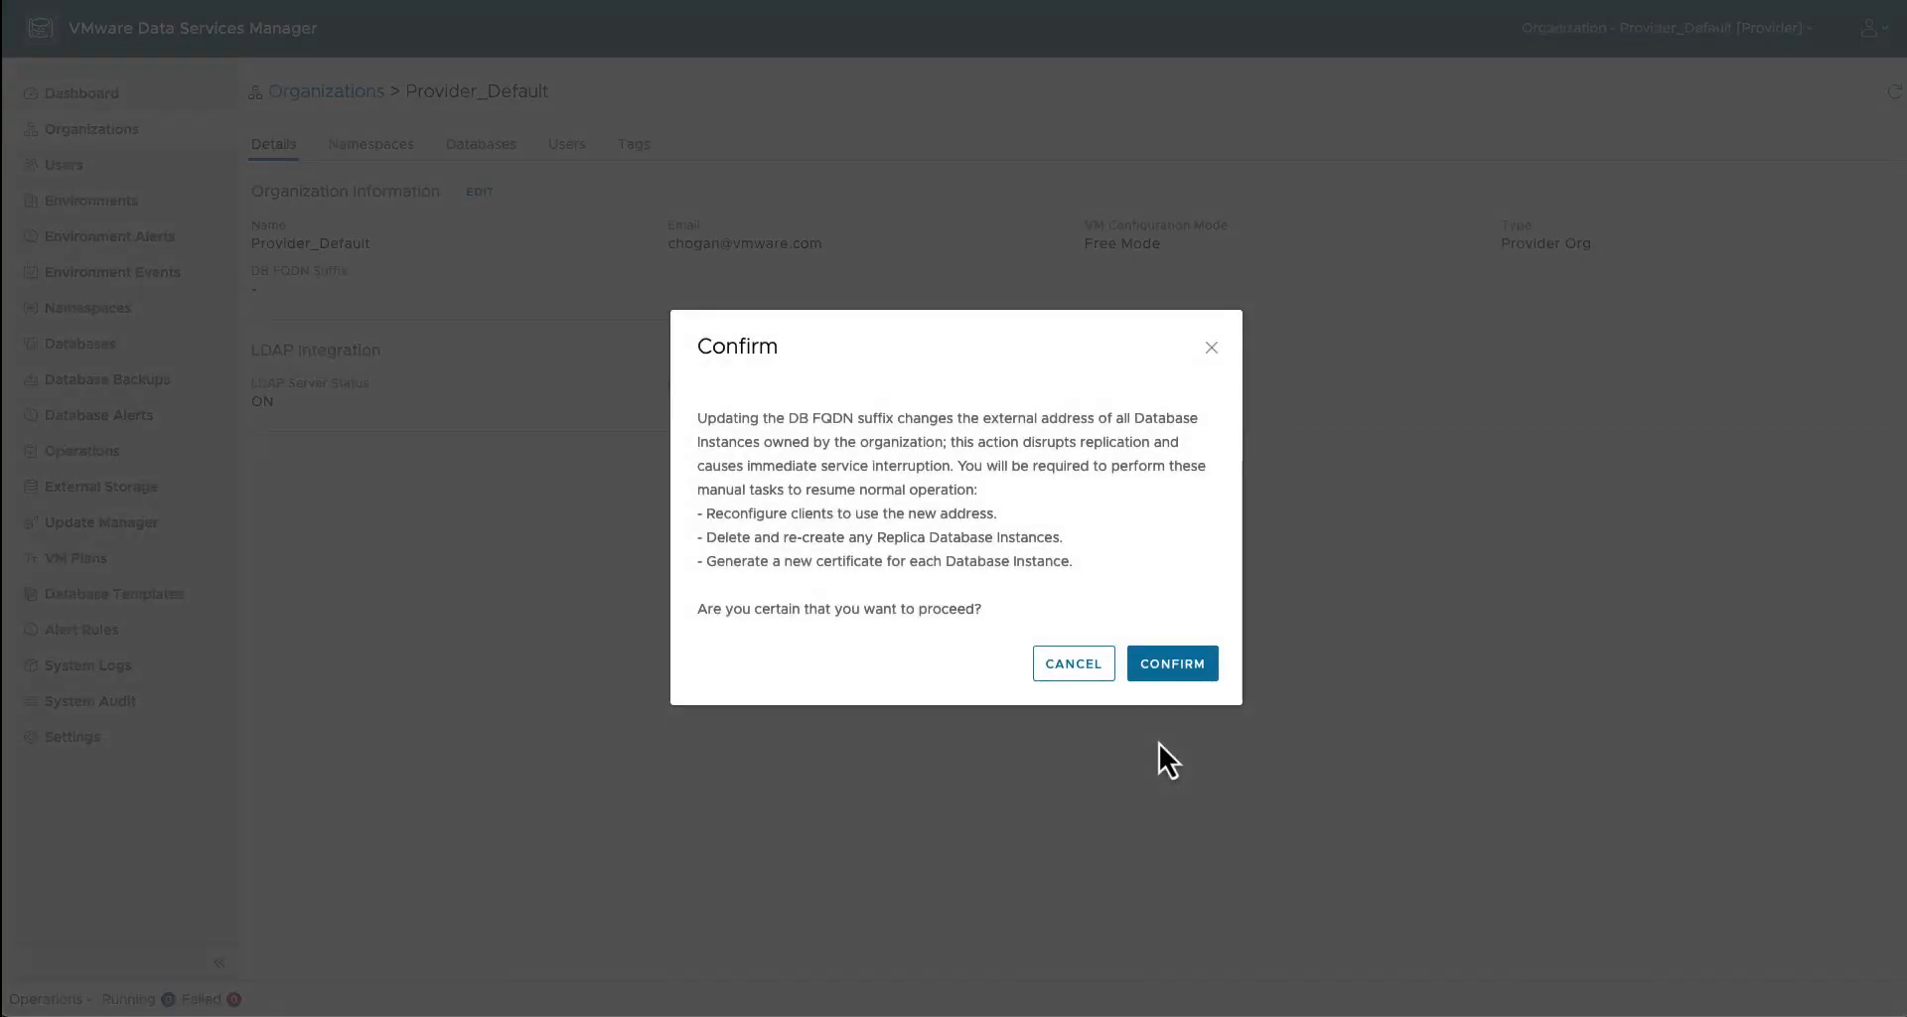
{"action": "left_click", "coordinate": [1162, 669]}
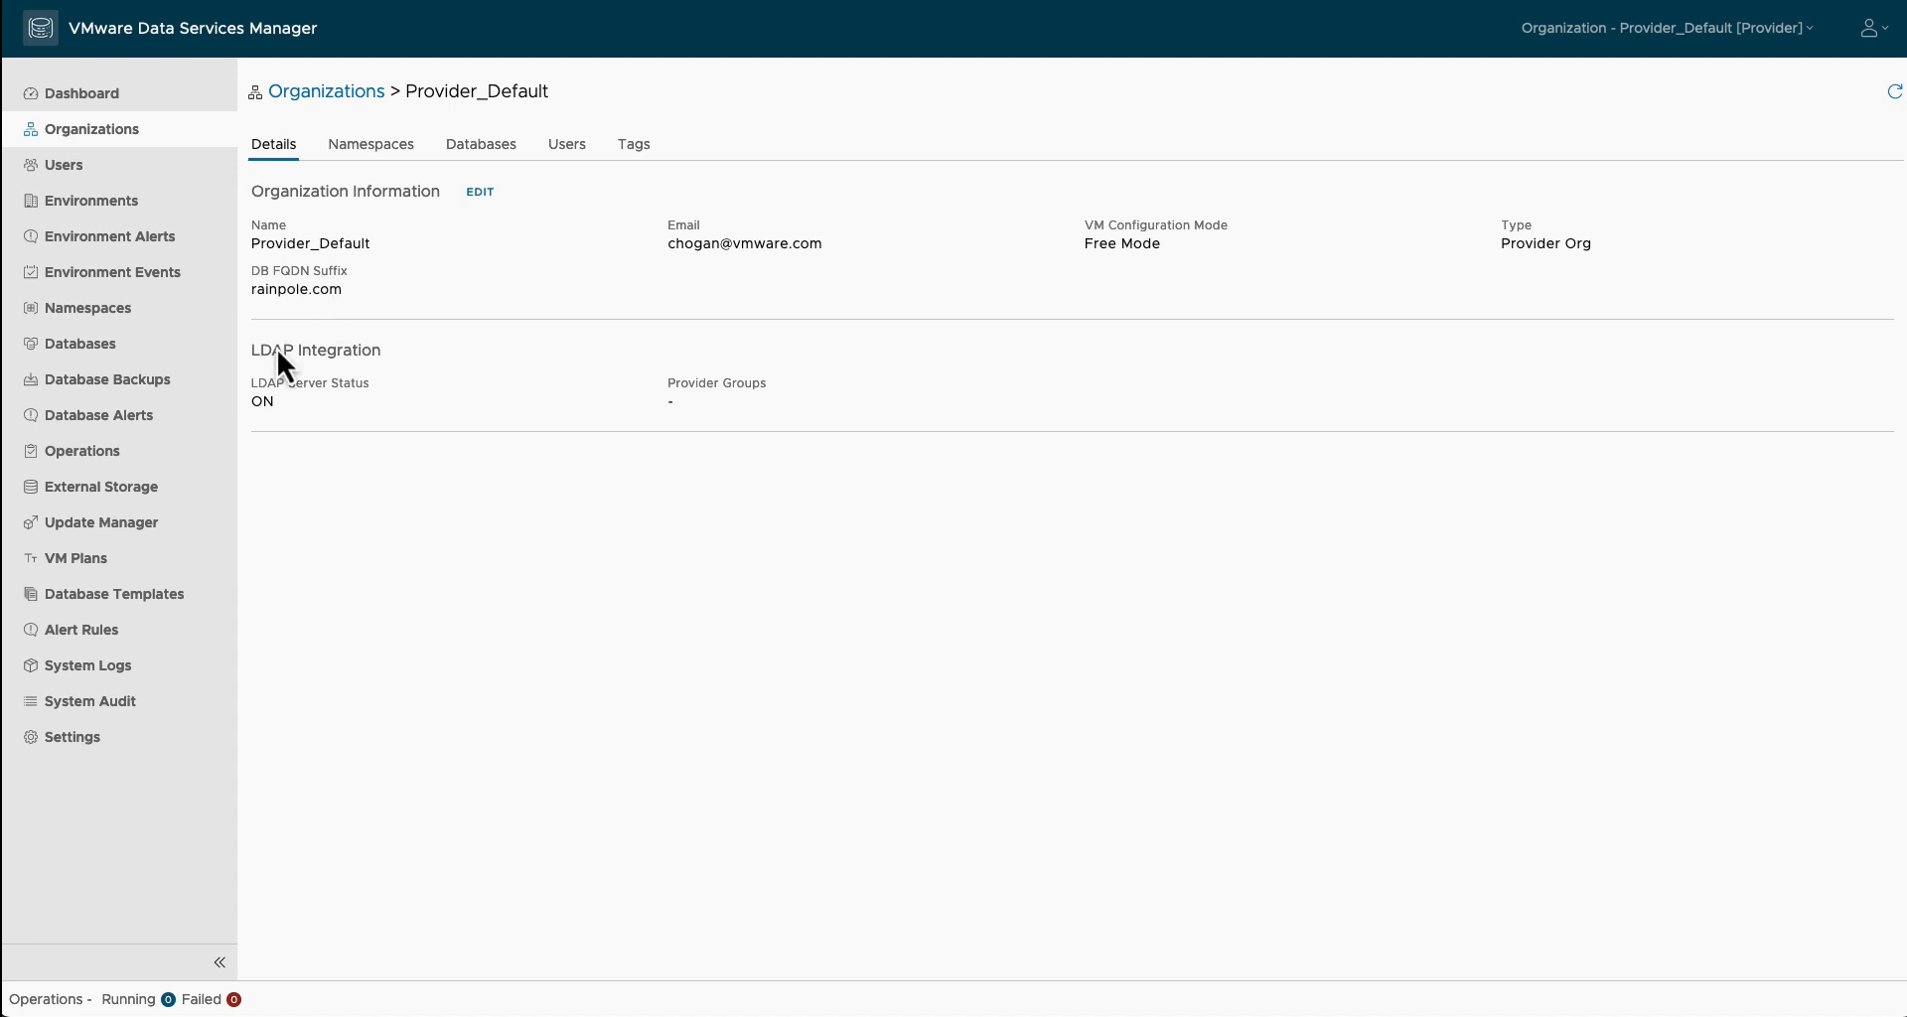
Step: Start a new database with the PostgreSQL engine at version 15.2.0
{"action": "left_click", "coordinate": [139, 356]}
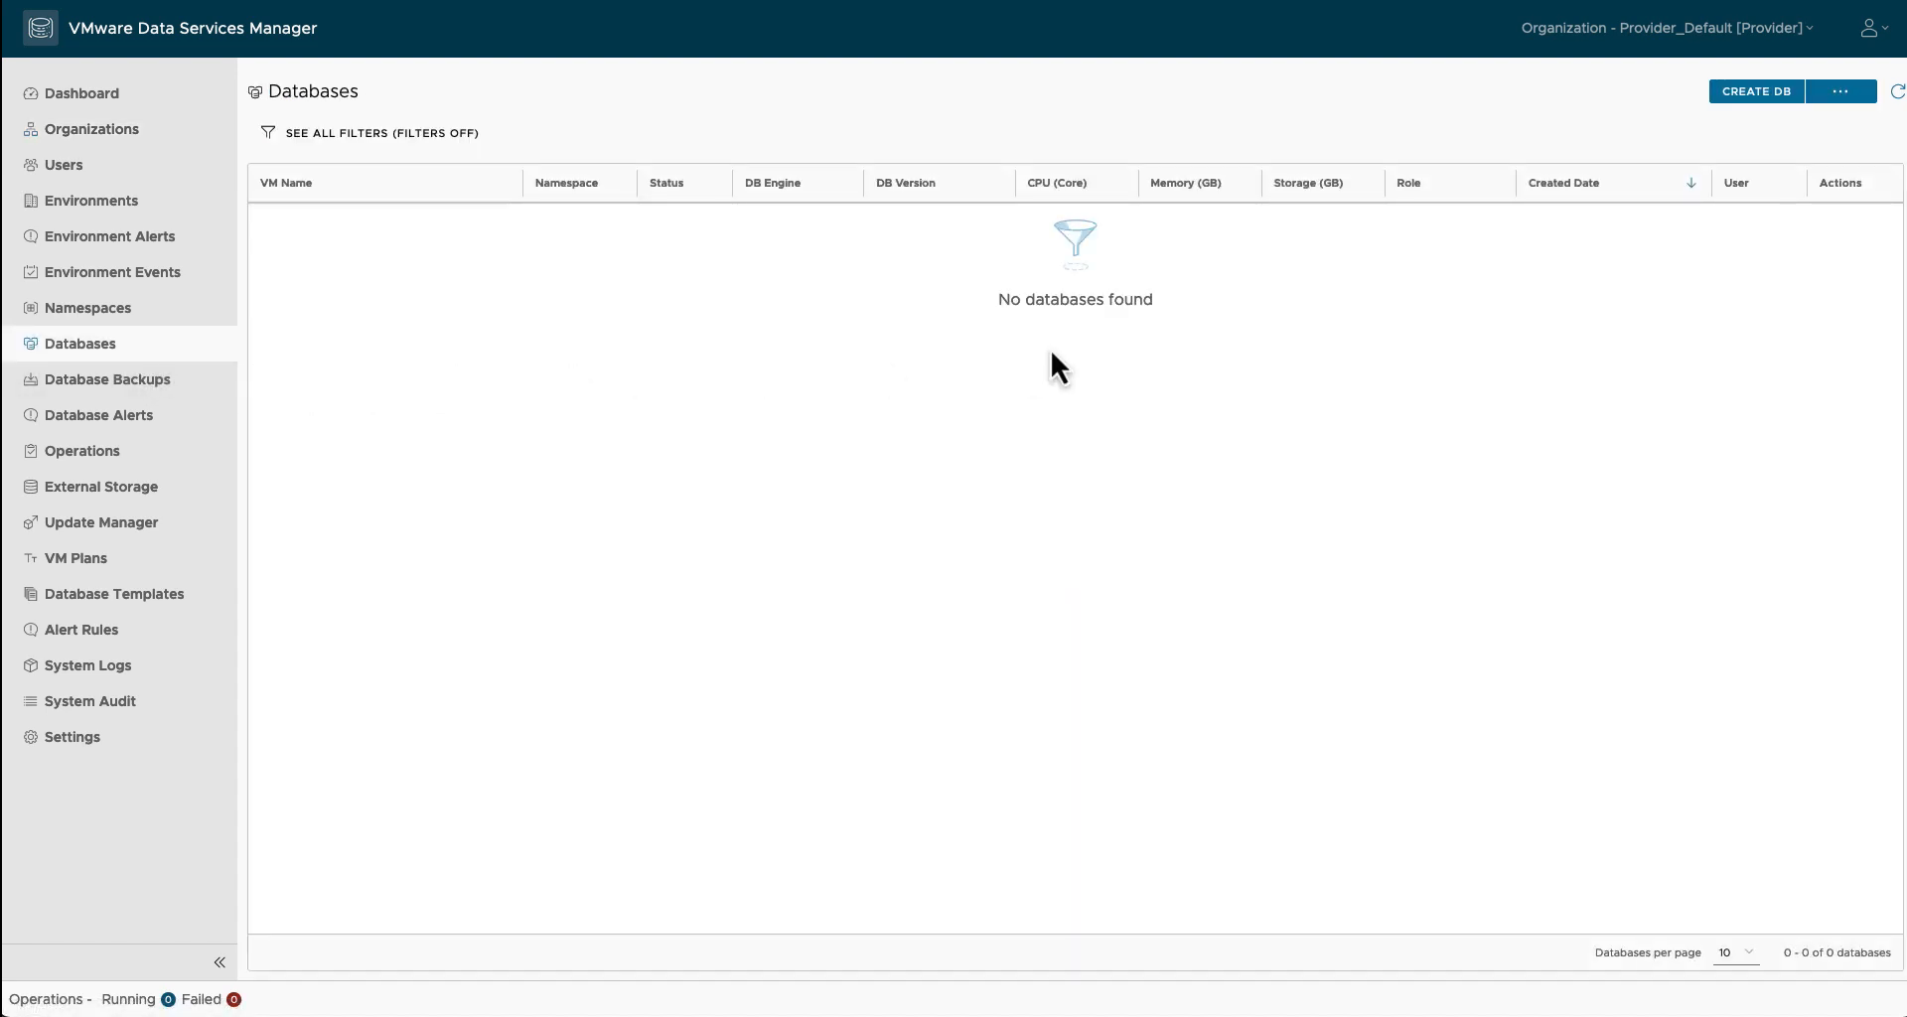
{"action": "left_click", "coordinate": [1767, 93]}
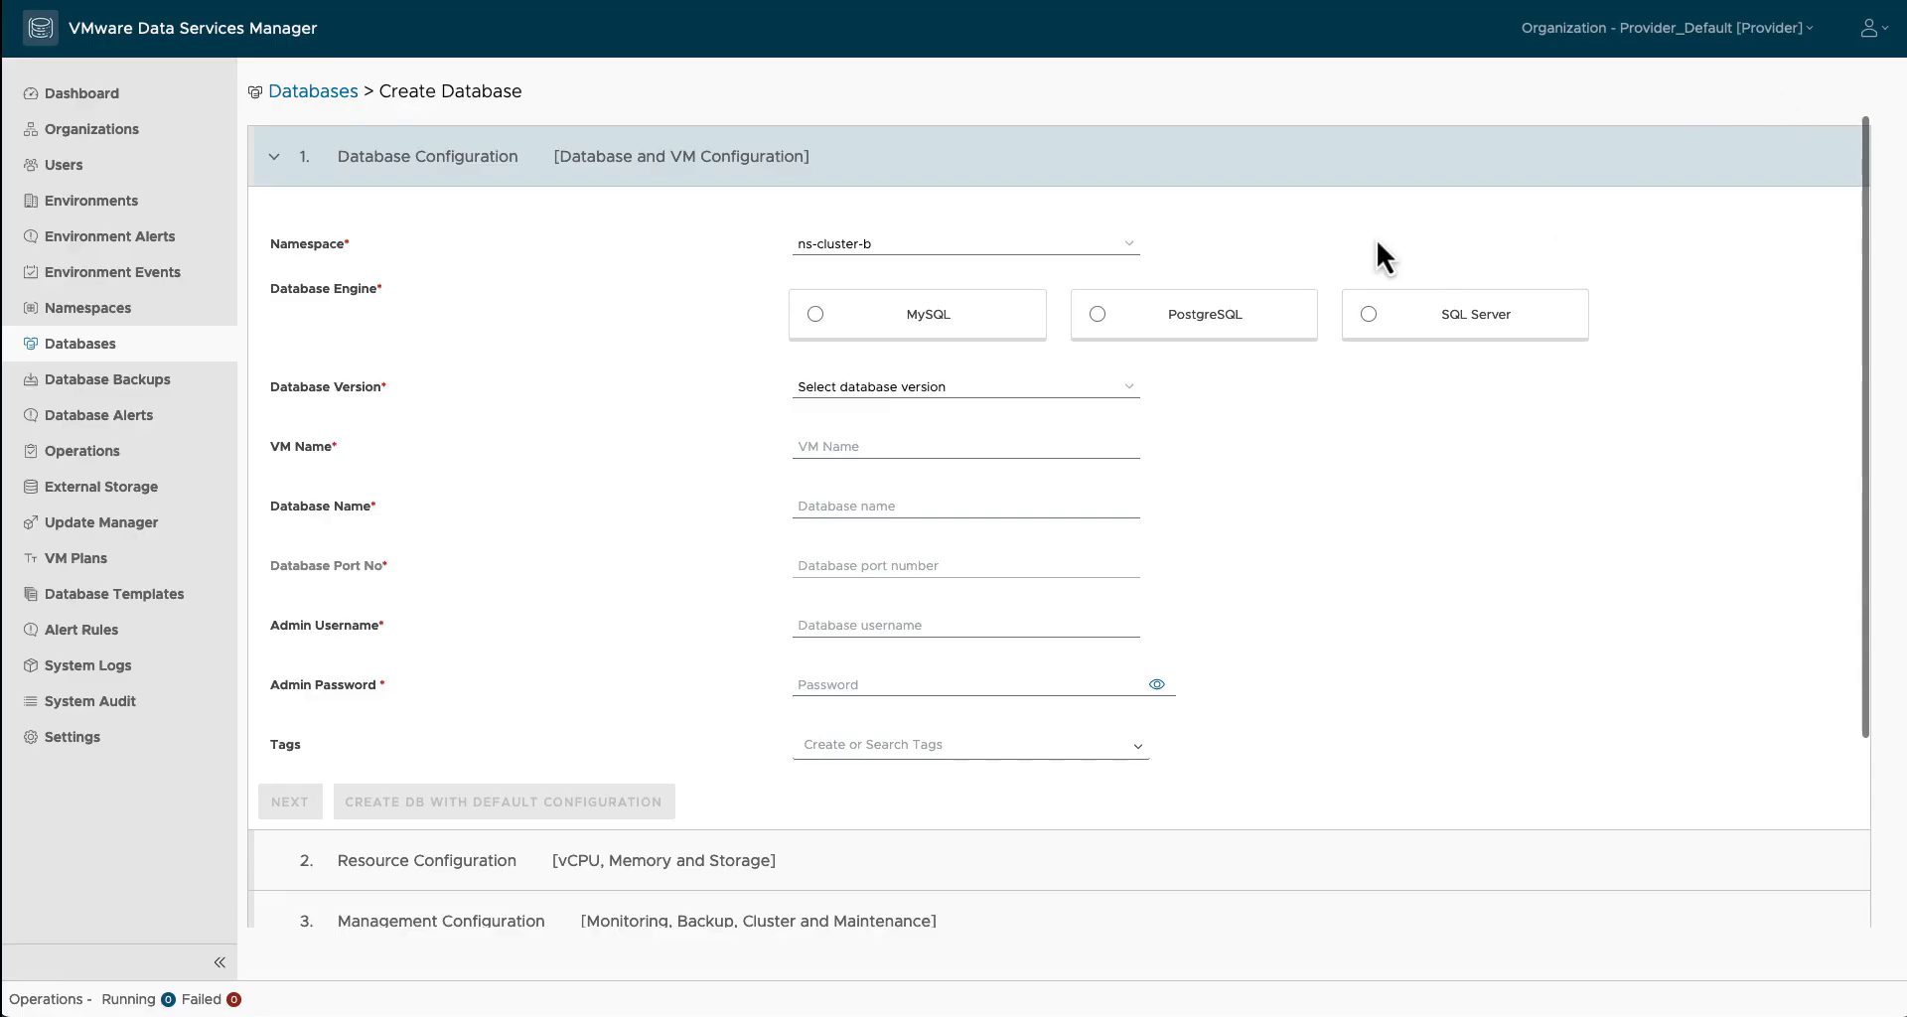
{"action": "left_click", "coordinate": [857, 330]}
{"action": "left_click", "coordinate": [854, 387]}
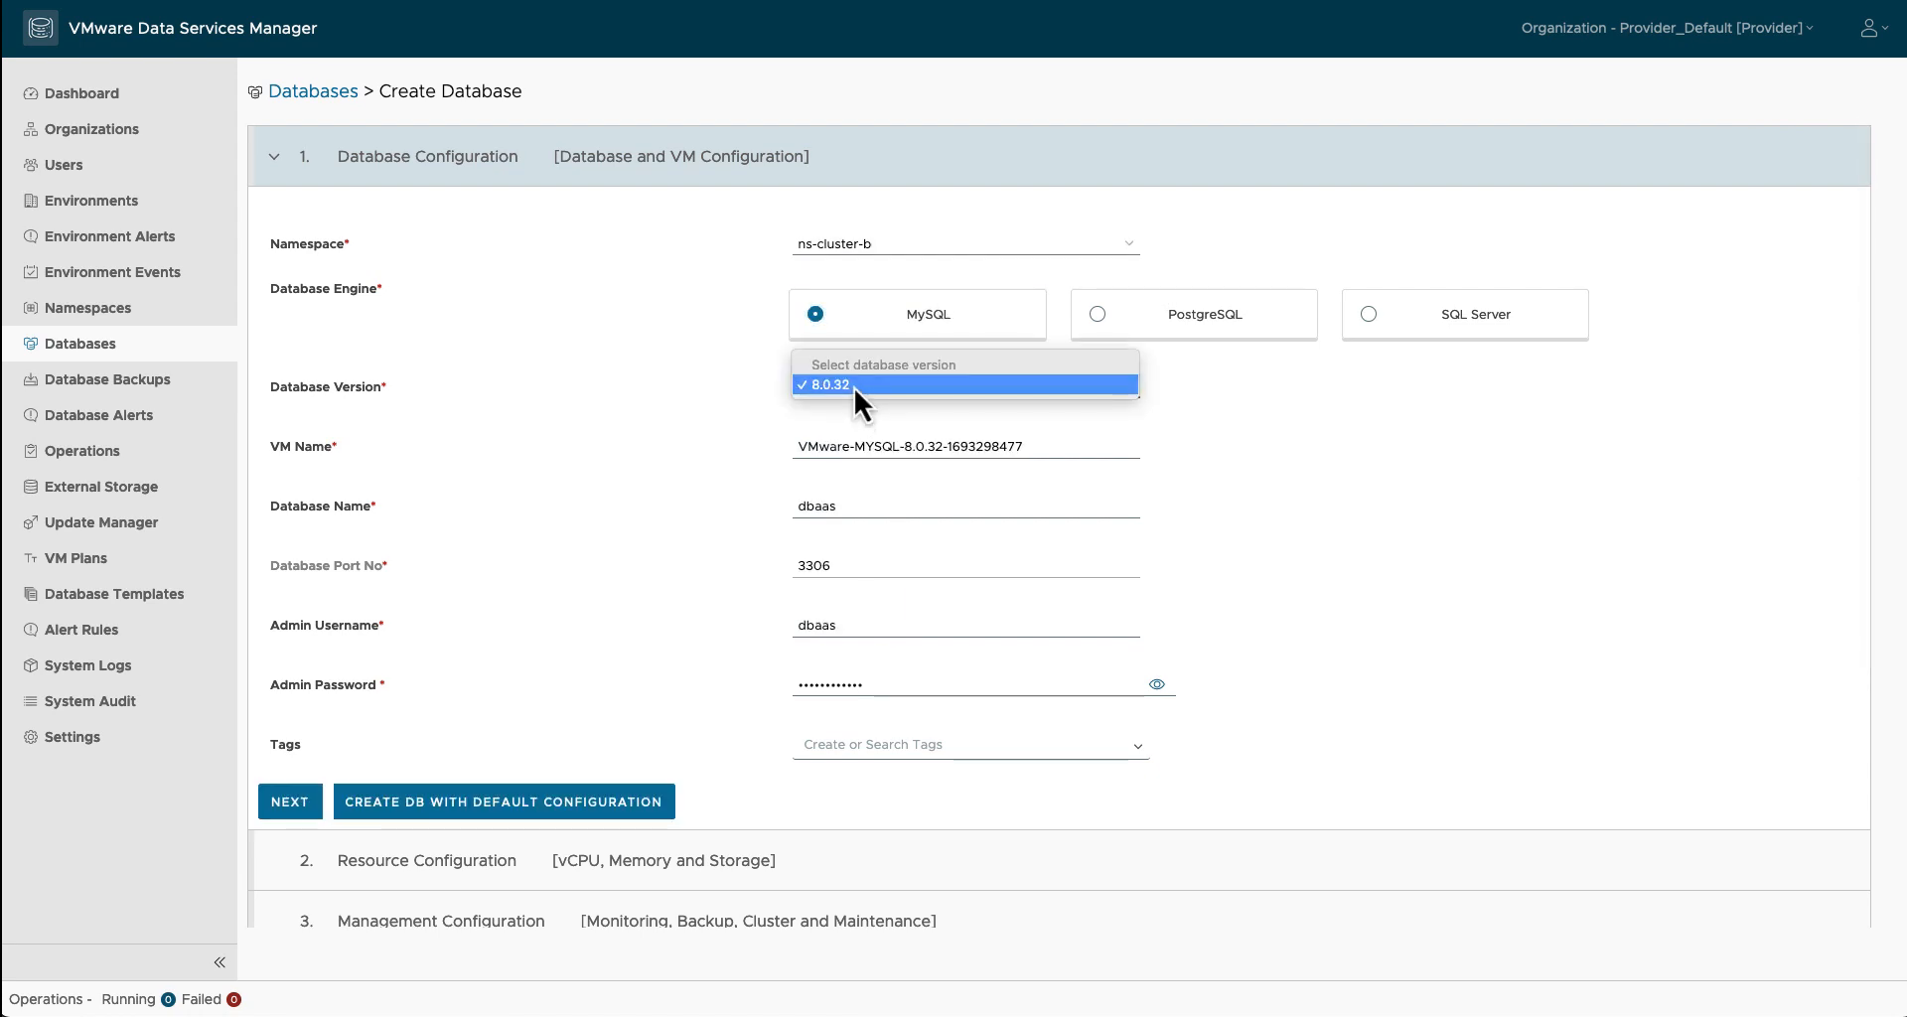
{"action": "left_click", "coordinate": [1118, 320]}
{"action": "left_click", "coordinate": [1119, 320]}
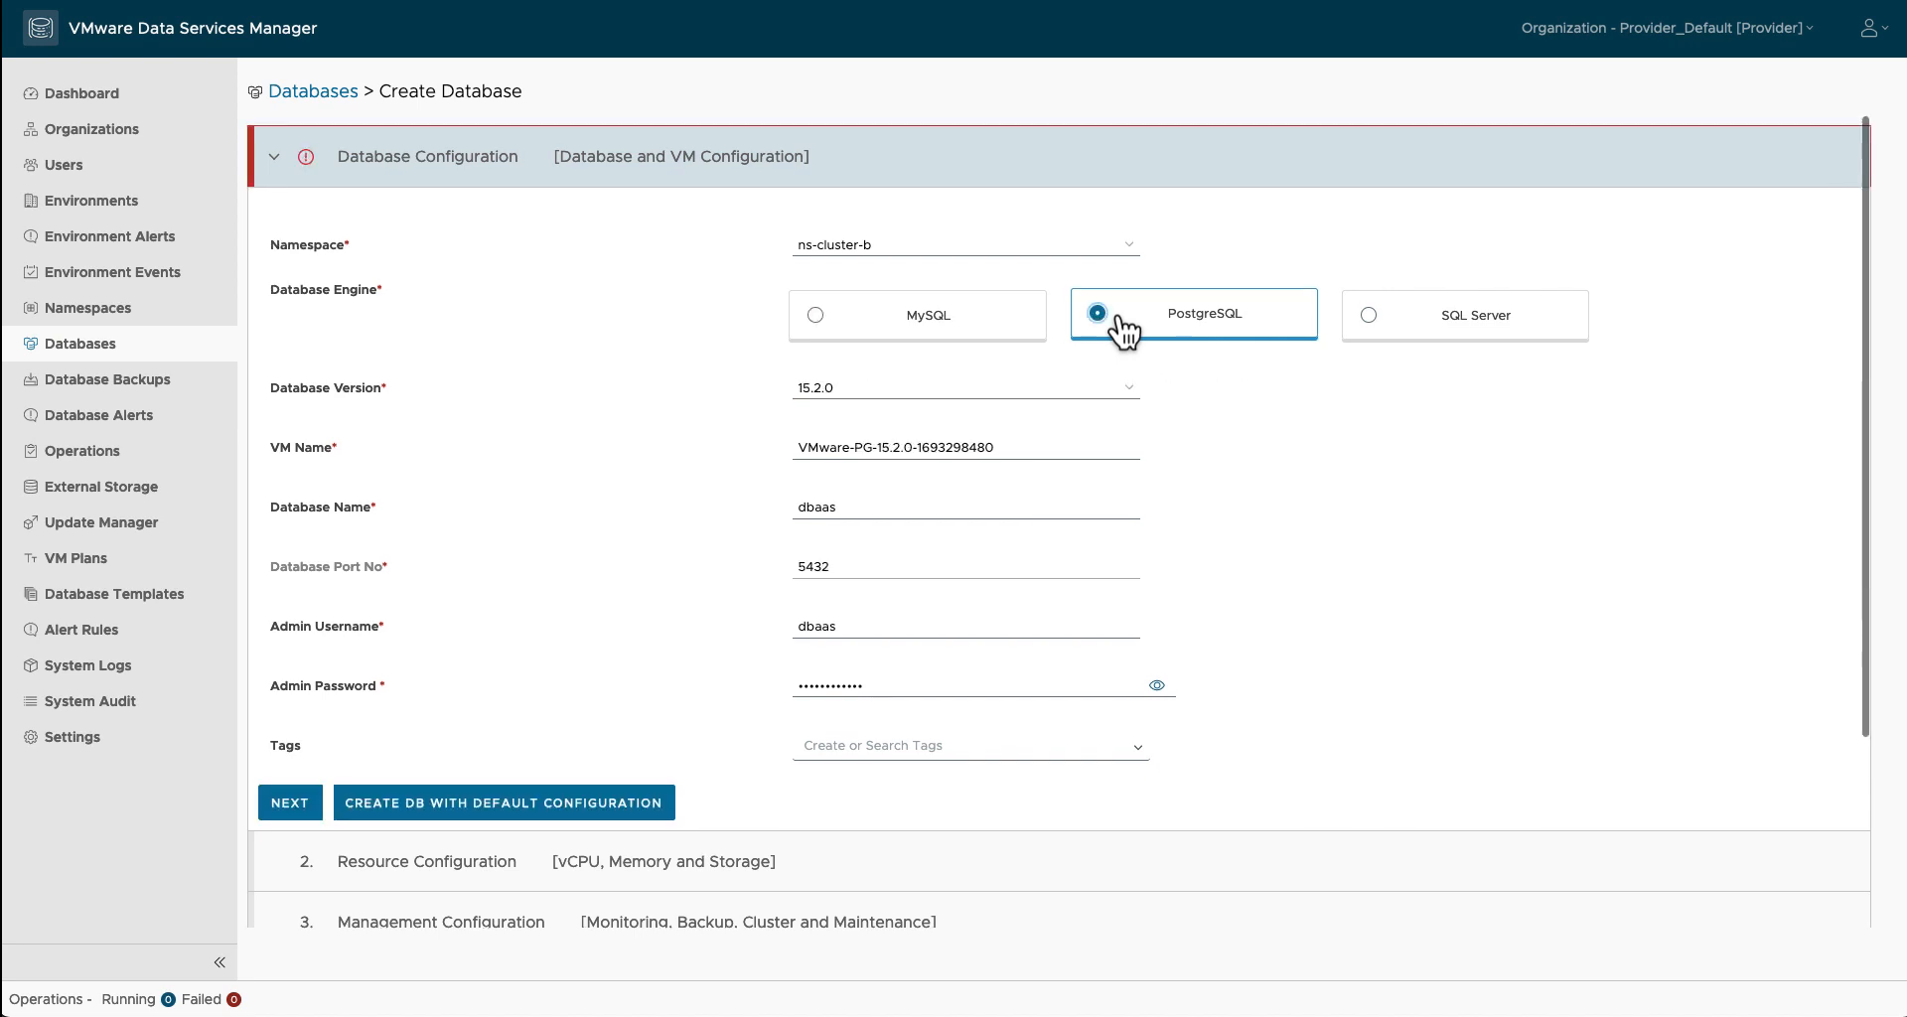
{"action": "left_click", "coordinate": [1109, 391]}
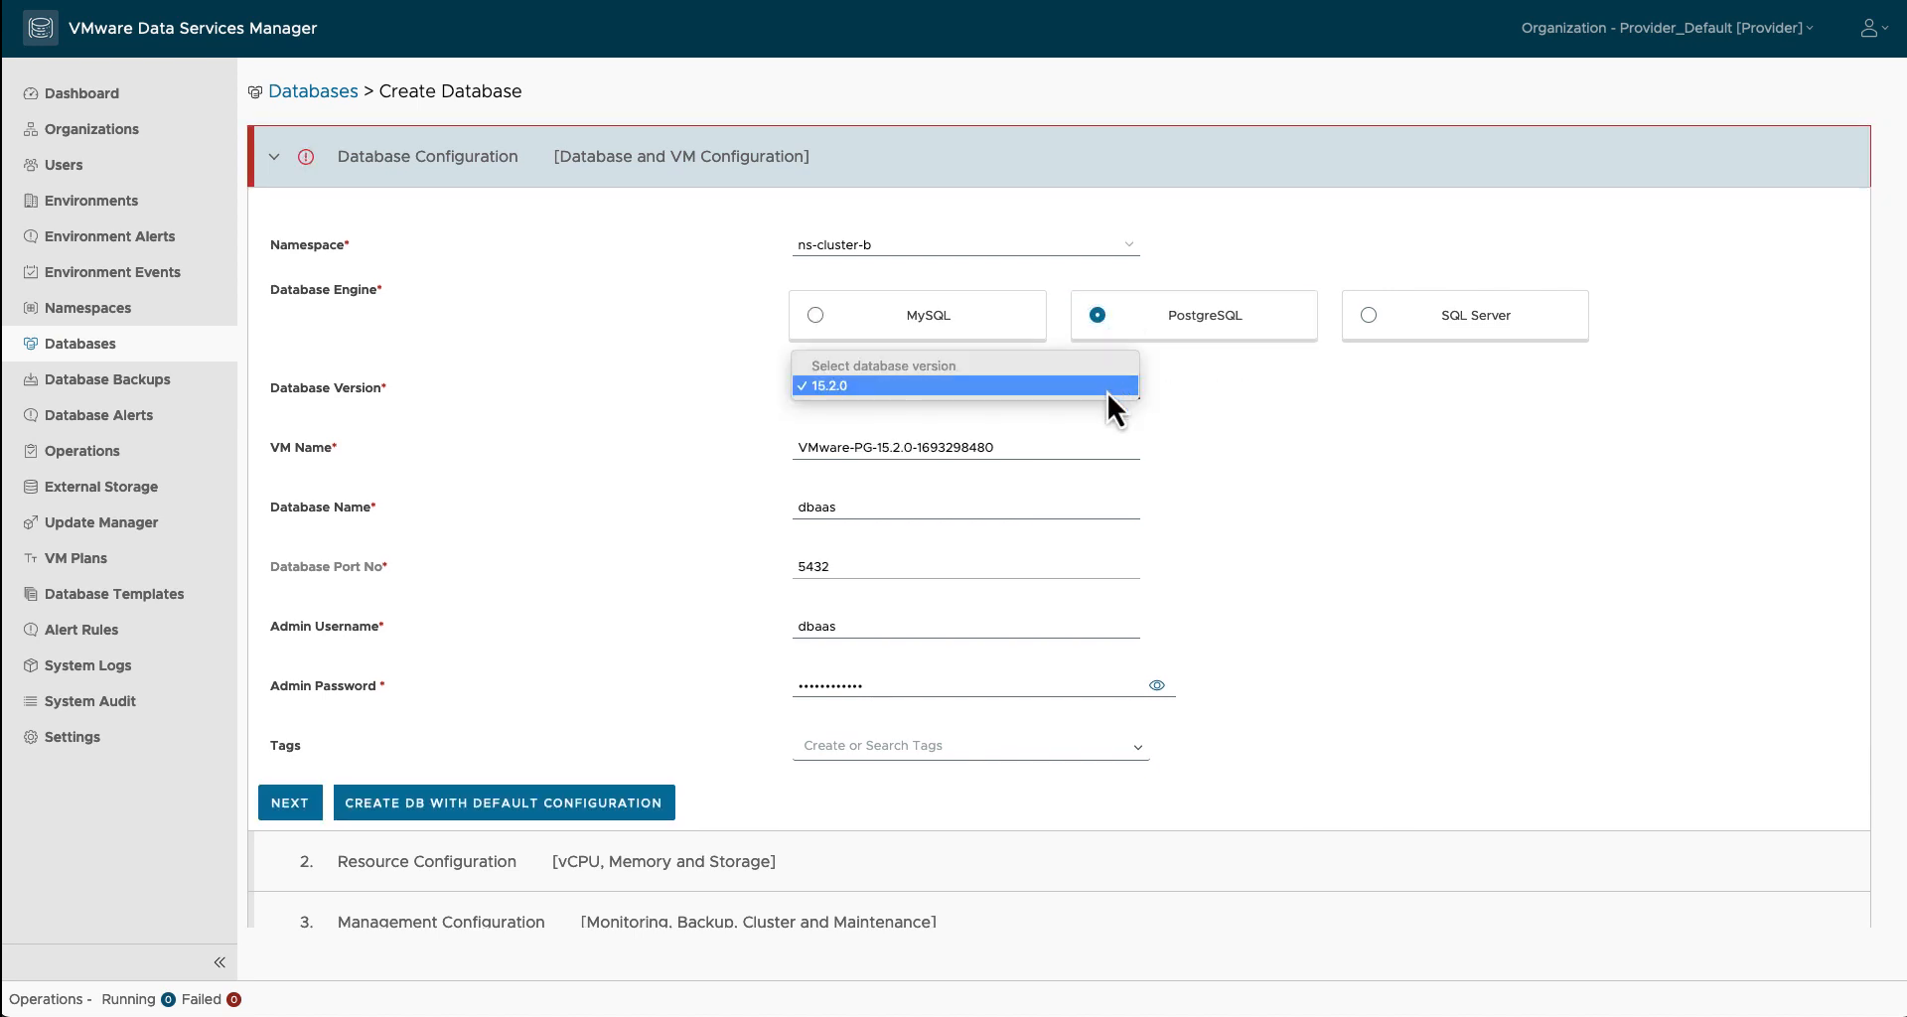
{"action": "left_click", "coordinate": [1107, 392]}
Step: Rename the VM to simple-pg and replace the admin password with a new one
{"action": "triple_click", "coordinate": [1022, 443]}
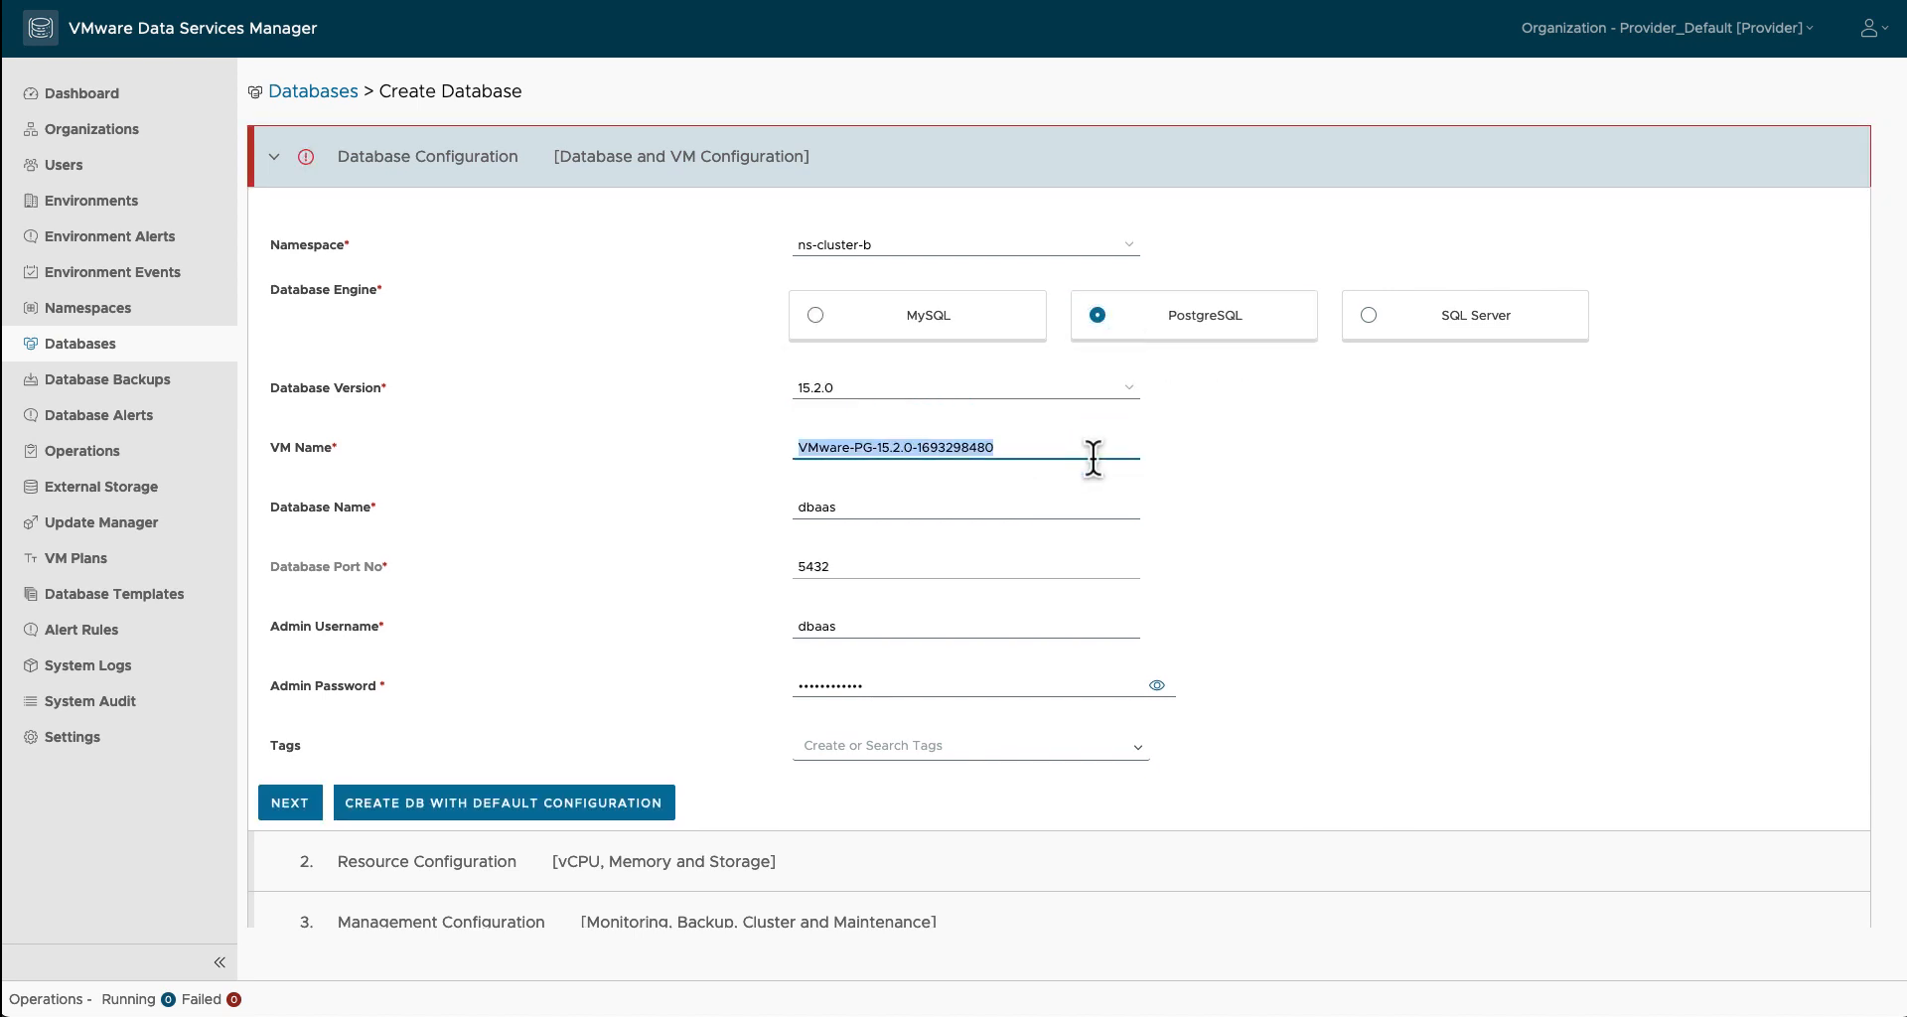
{"action": "type", "text": "simple-pg"}
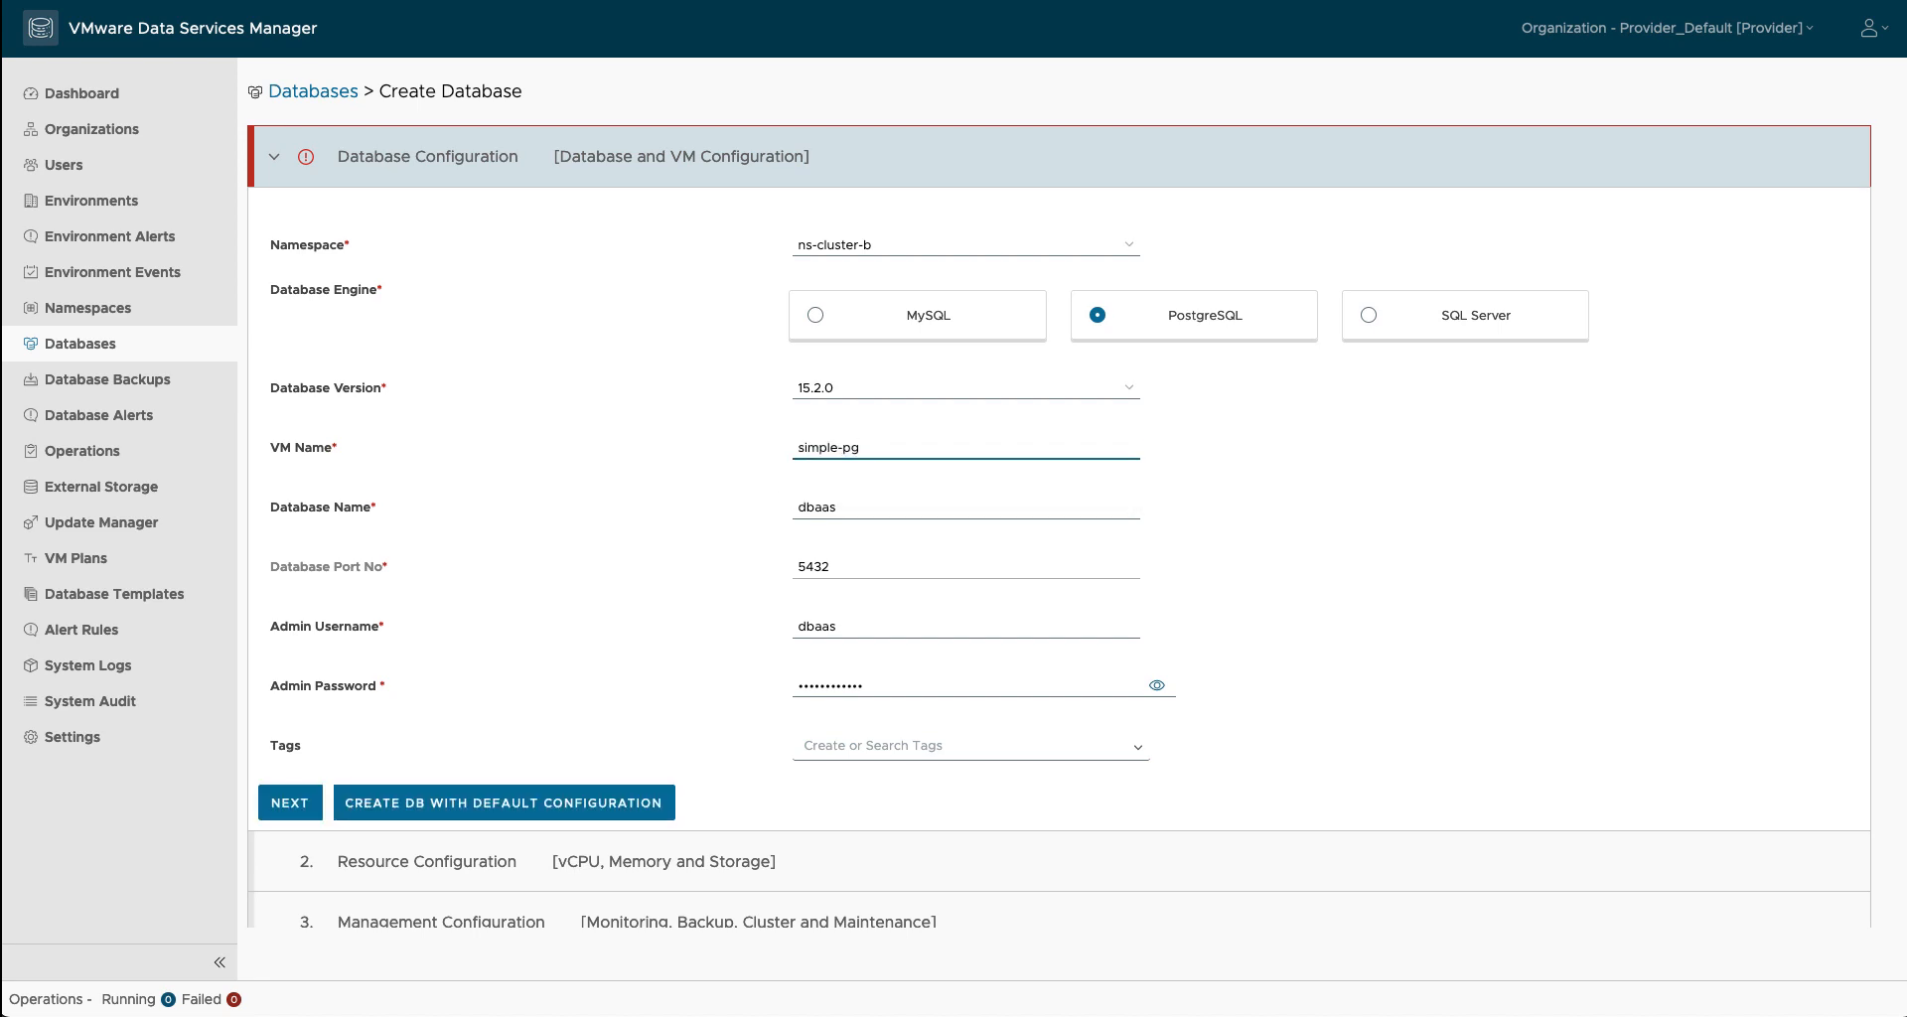
{"action": "left_click", "coordinate": [1154, 691]}
{"action": "triple_click", "coordinate": [1079, 692]}
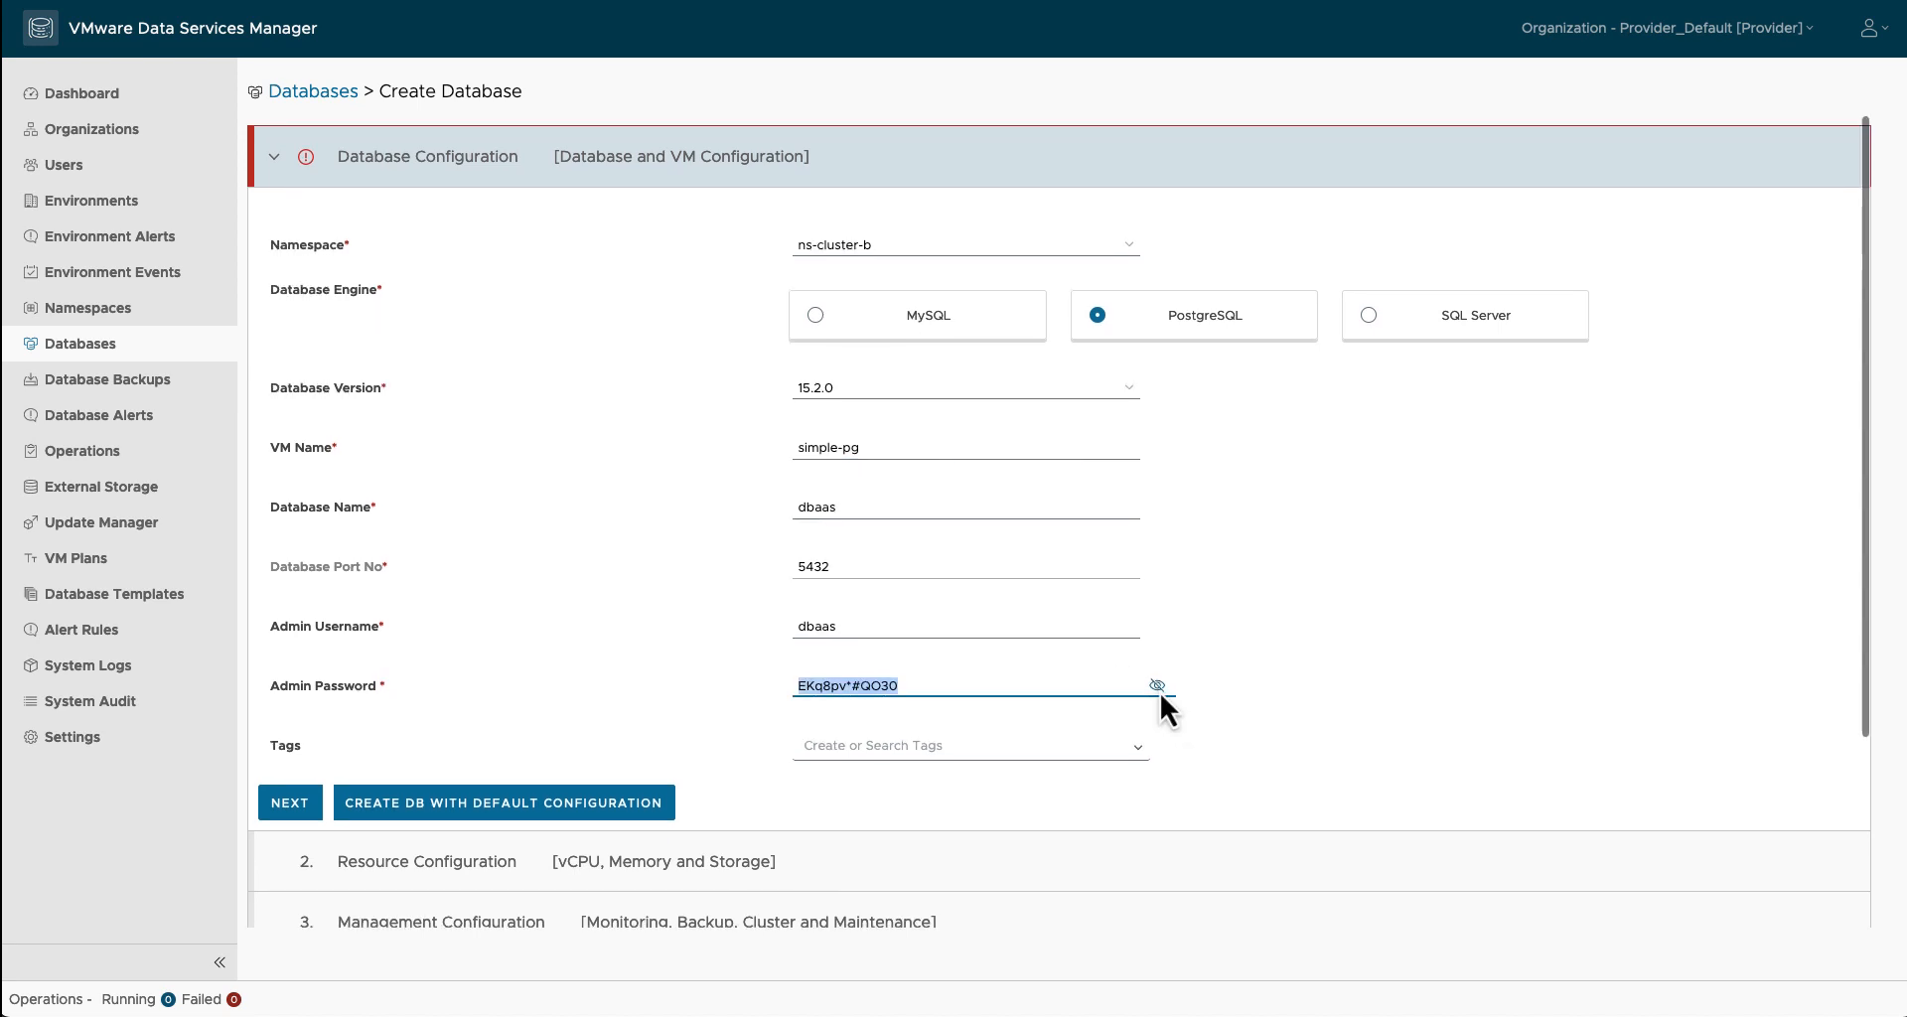
{"action": "left_click", "coordinate": [1158, 688]}
{"action": "double_click", "coordinate": [1094, 681]}
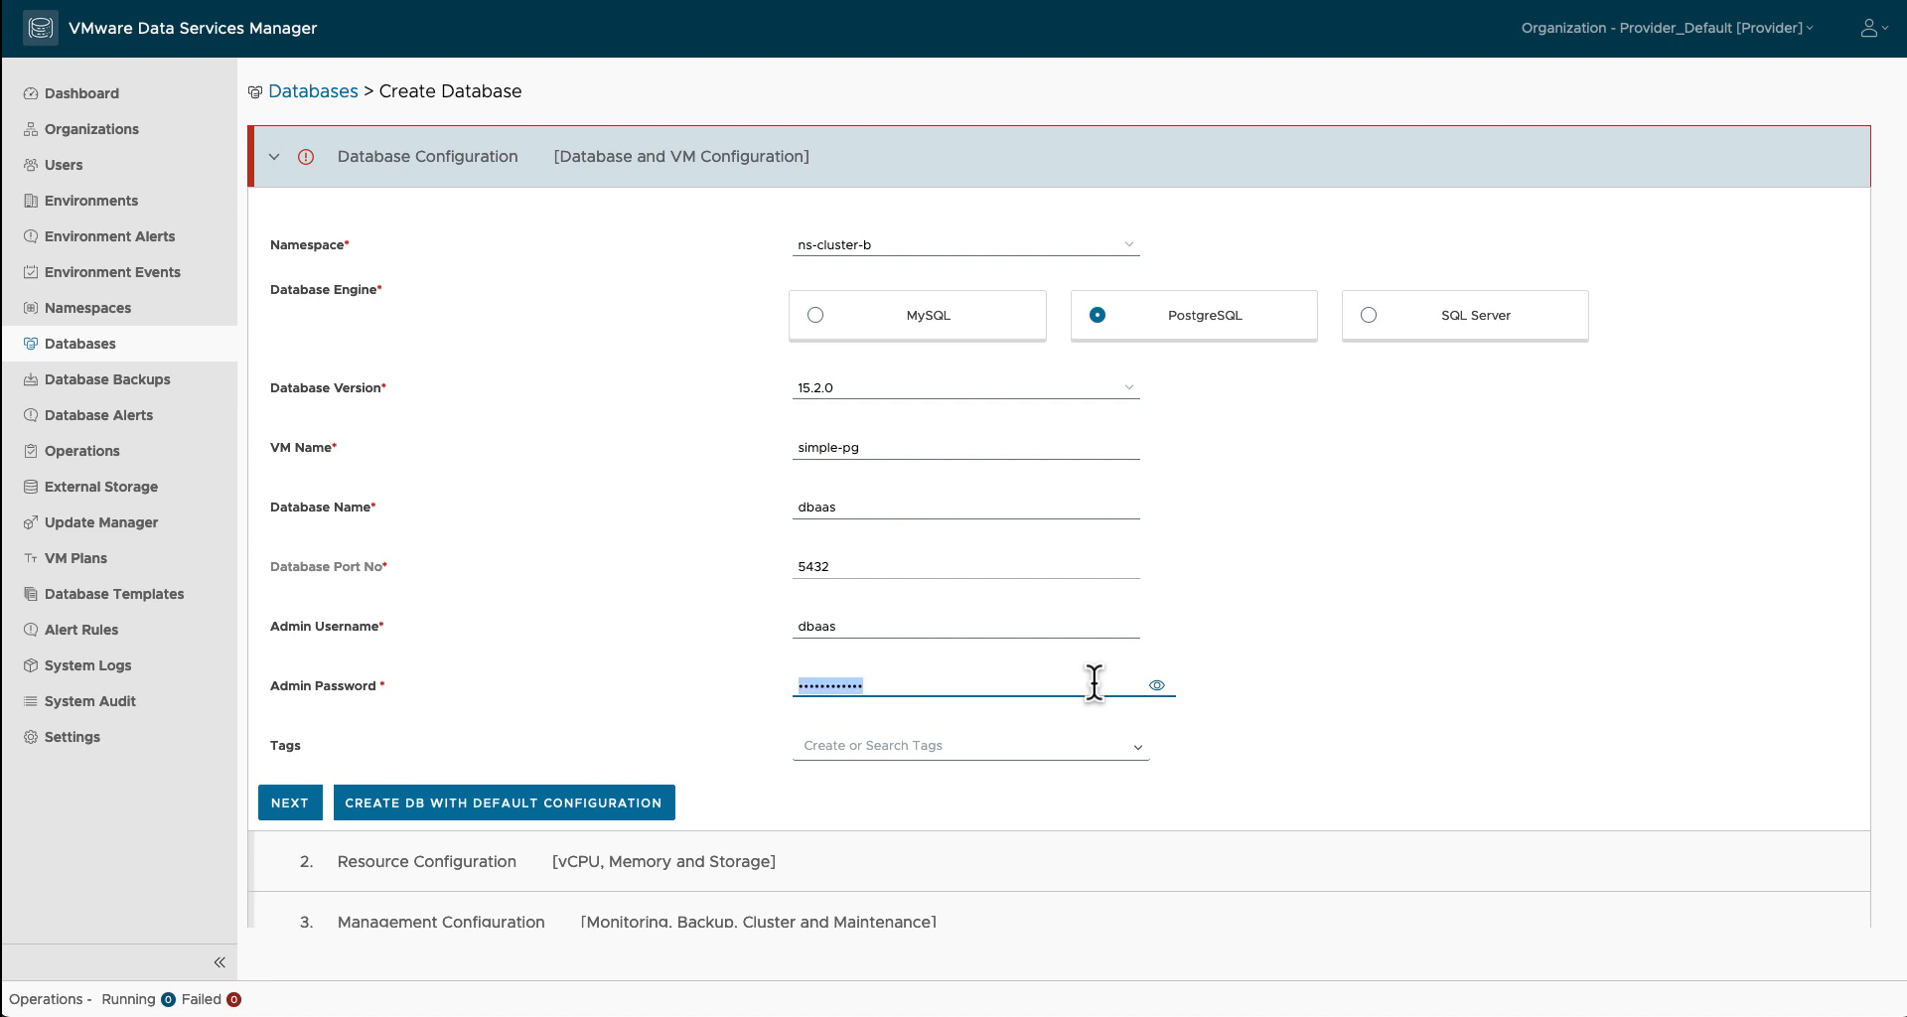
{"action": "type", "text": "••••••••••"}
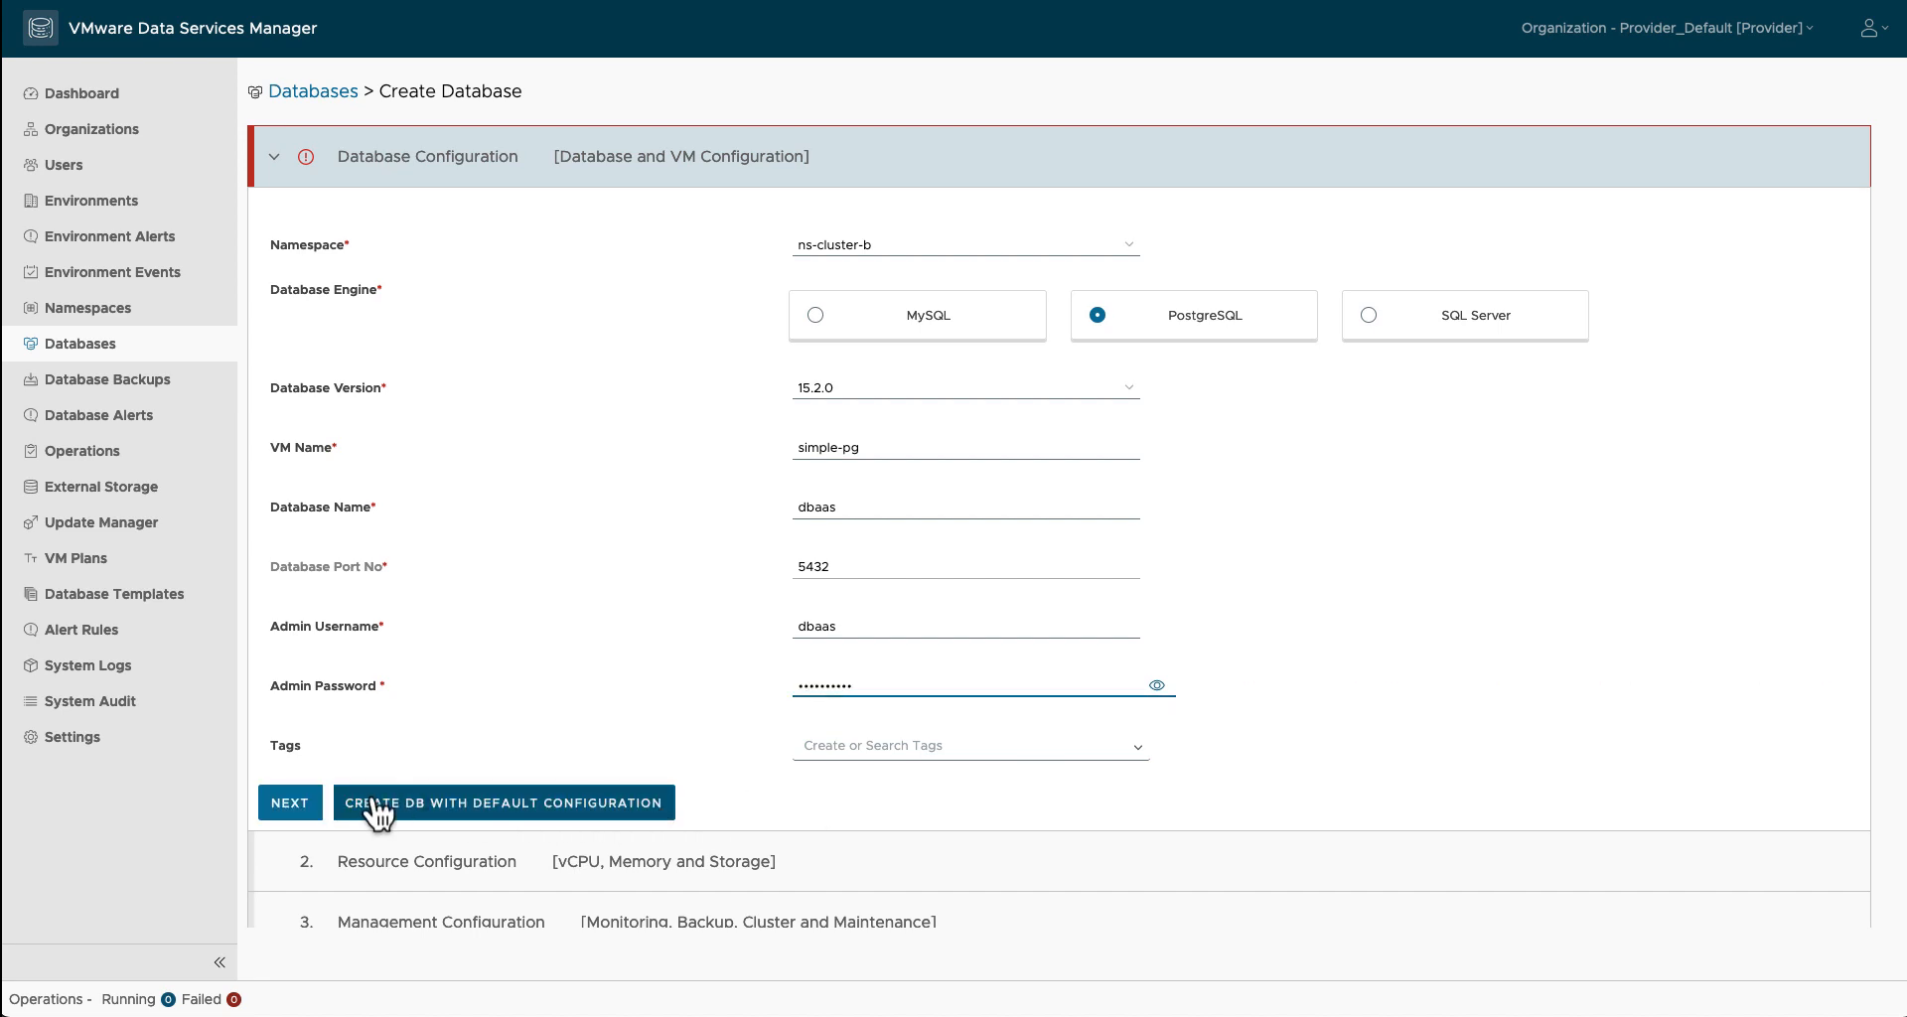
Step: Advance through the wizard keeping the default vCPU, memory and storage
{"action": "left_click", "coordinate": [288, 813]}
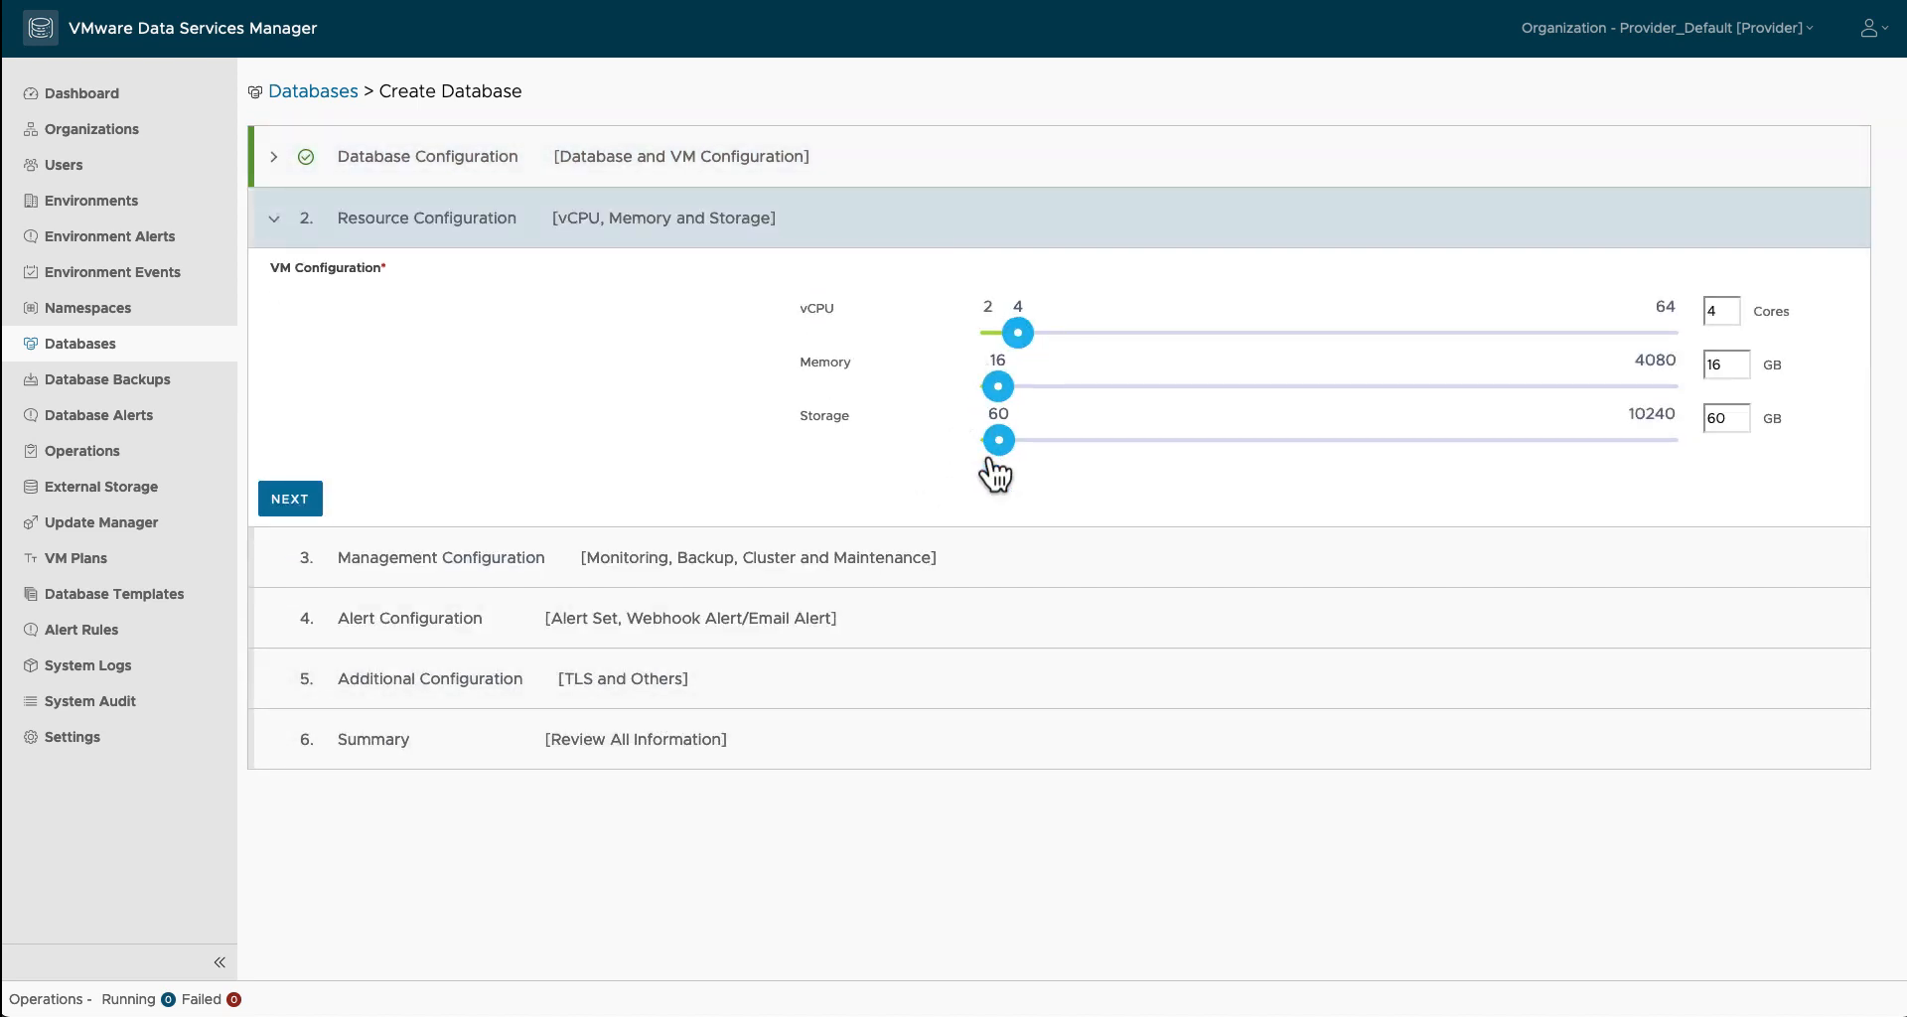
{"action": "left_click", "coordinate": [295, 501]}
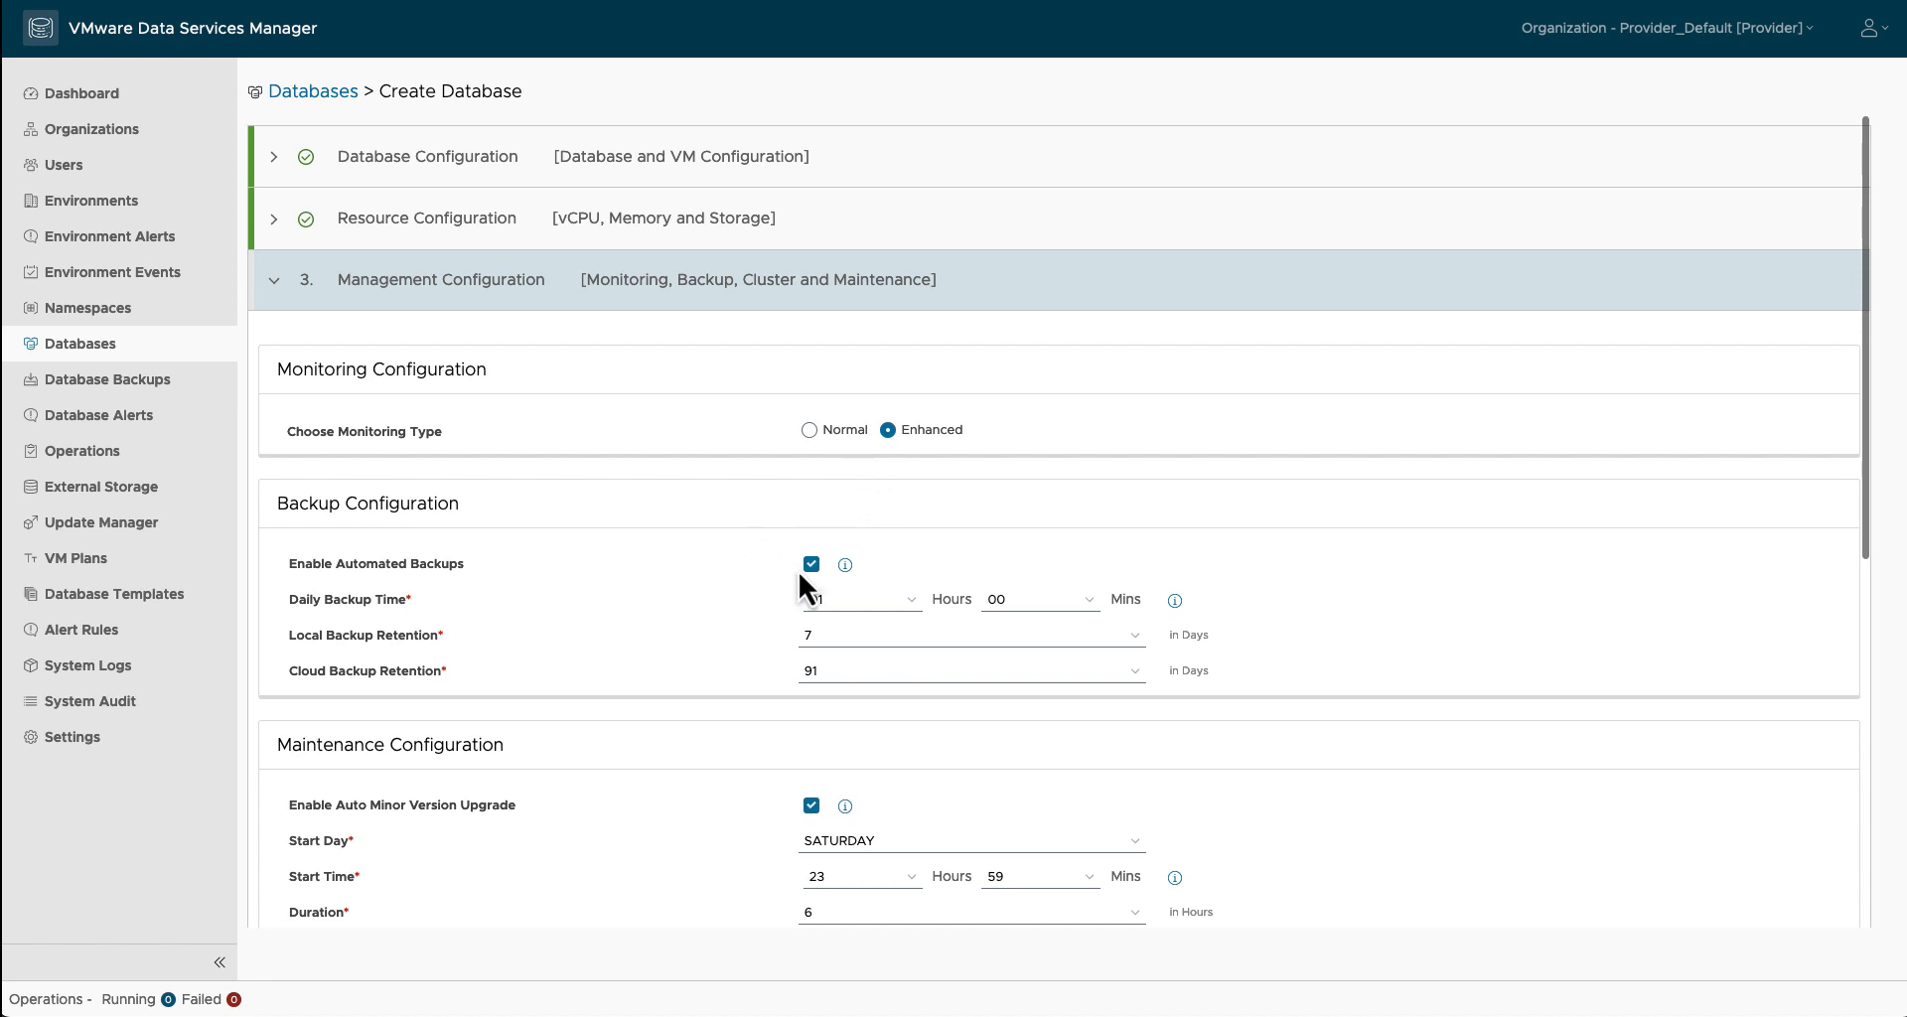
{"action": "scroll", "coordinate": [799, 578], "scroll_direction": "down", "scroll_amount": 2}
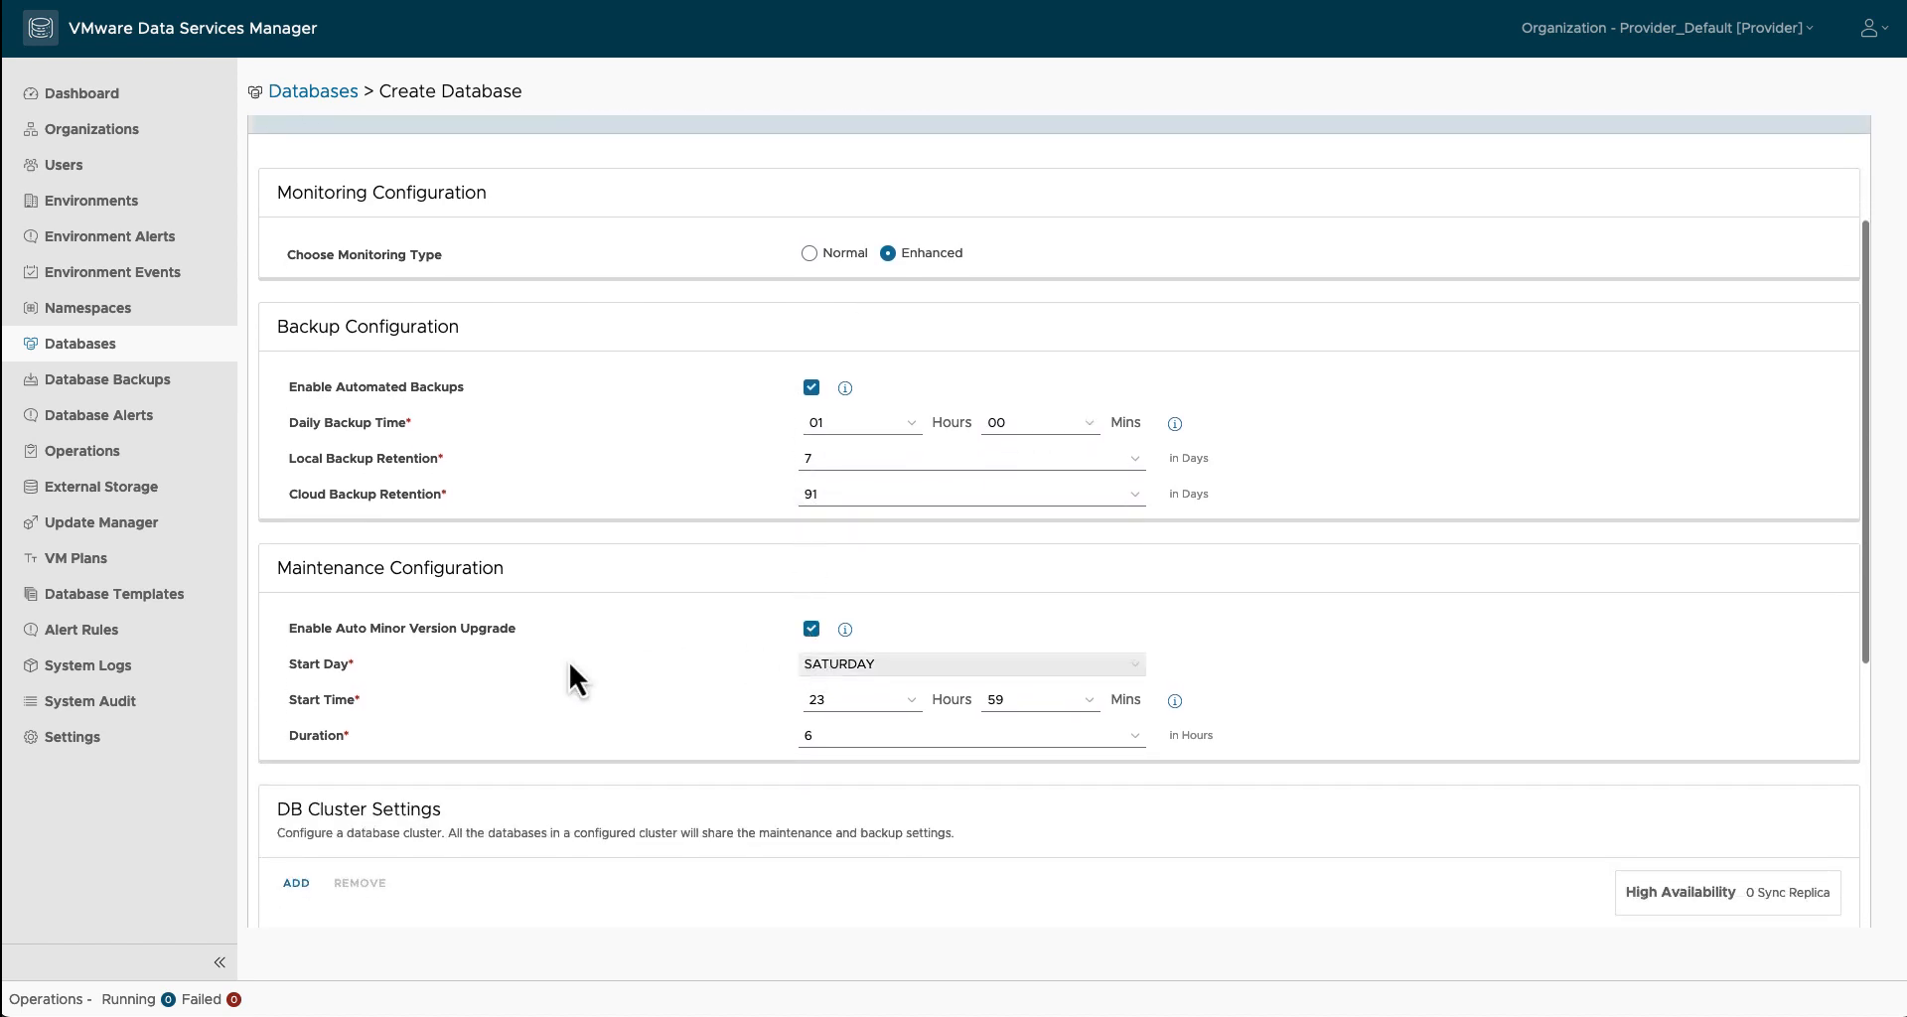
{"action": "scroll", "coordinate": [682, 676], "scroll_direction": "down", "scroll_amount": 1}
{"action": "scroll", "coordinate": [417, 685], "scroll_direction": "down", "scroll_amount": 2}
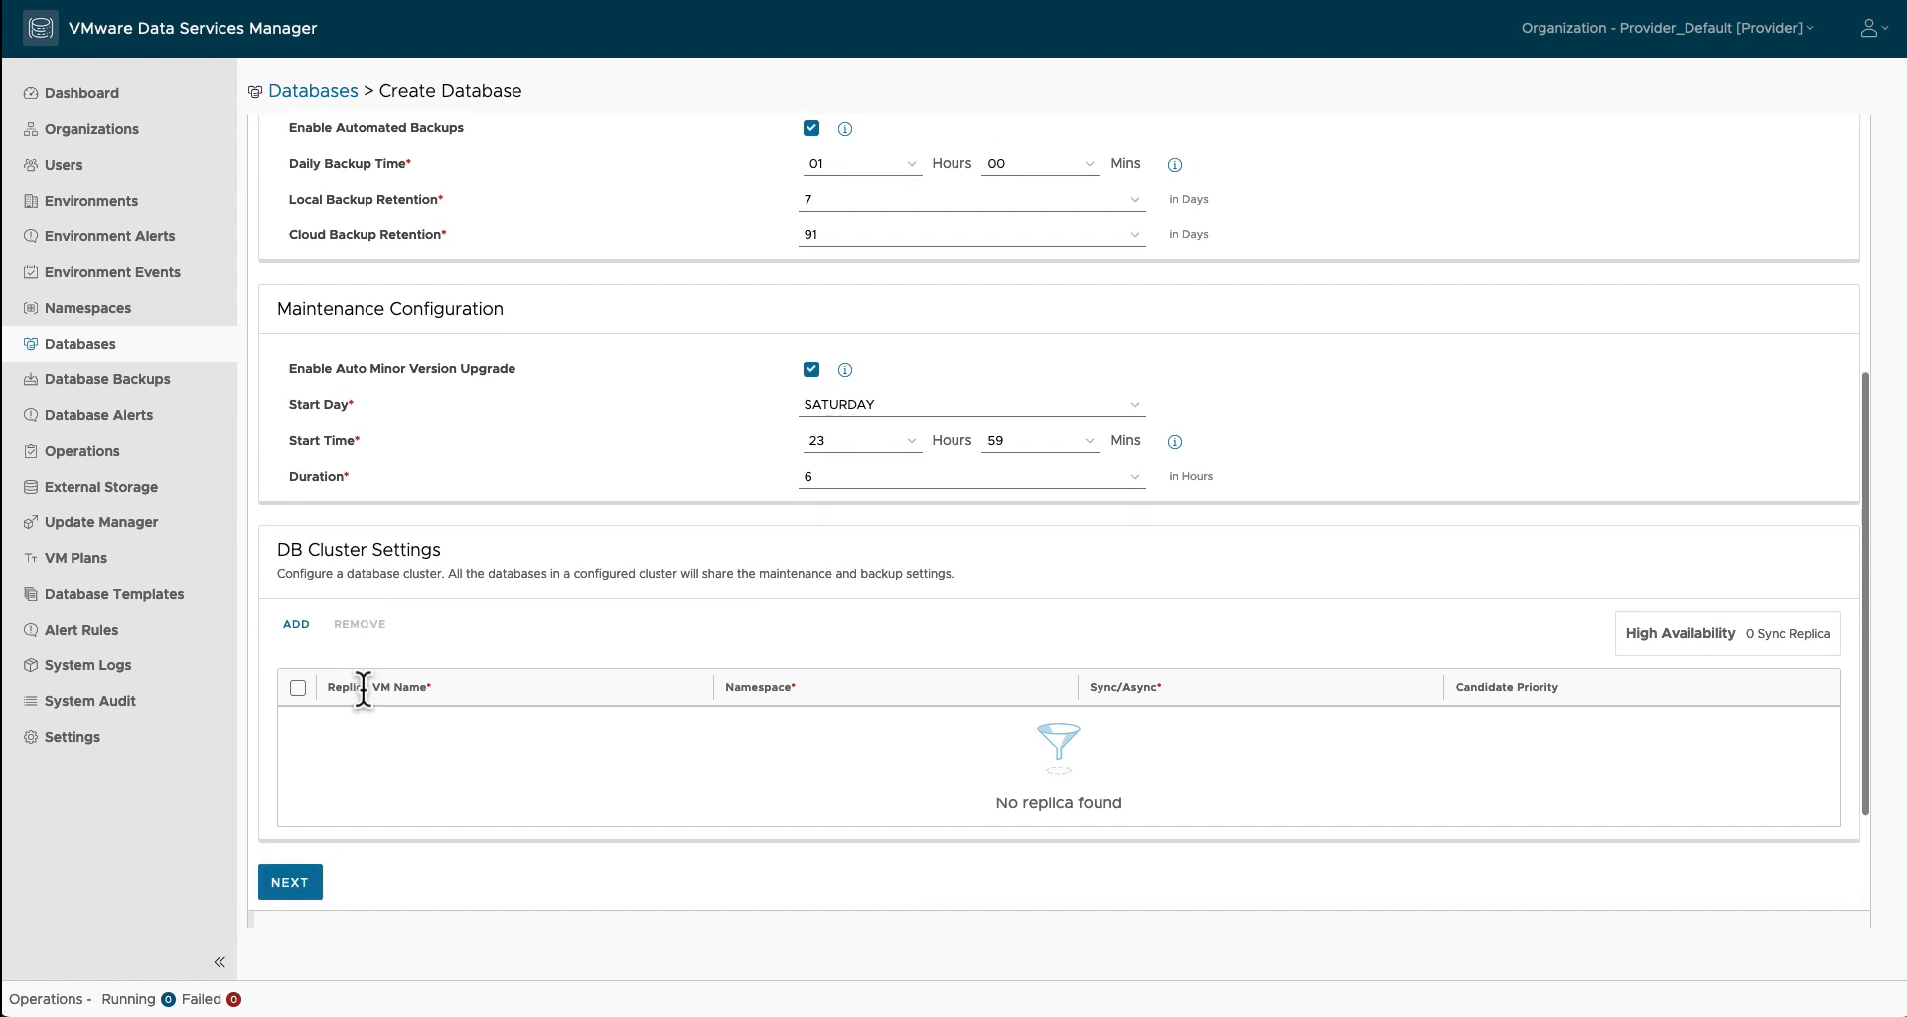
{"action": "scroll", "coordinate": [387, 612], "scroll_direction": "down", "scroll_amount": 2}
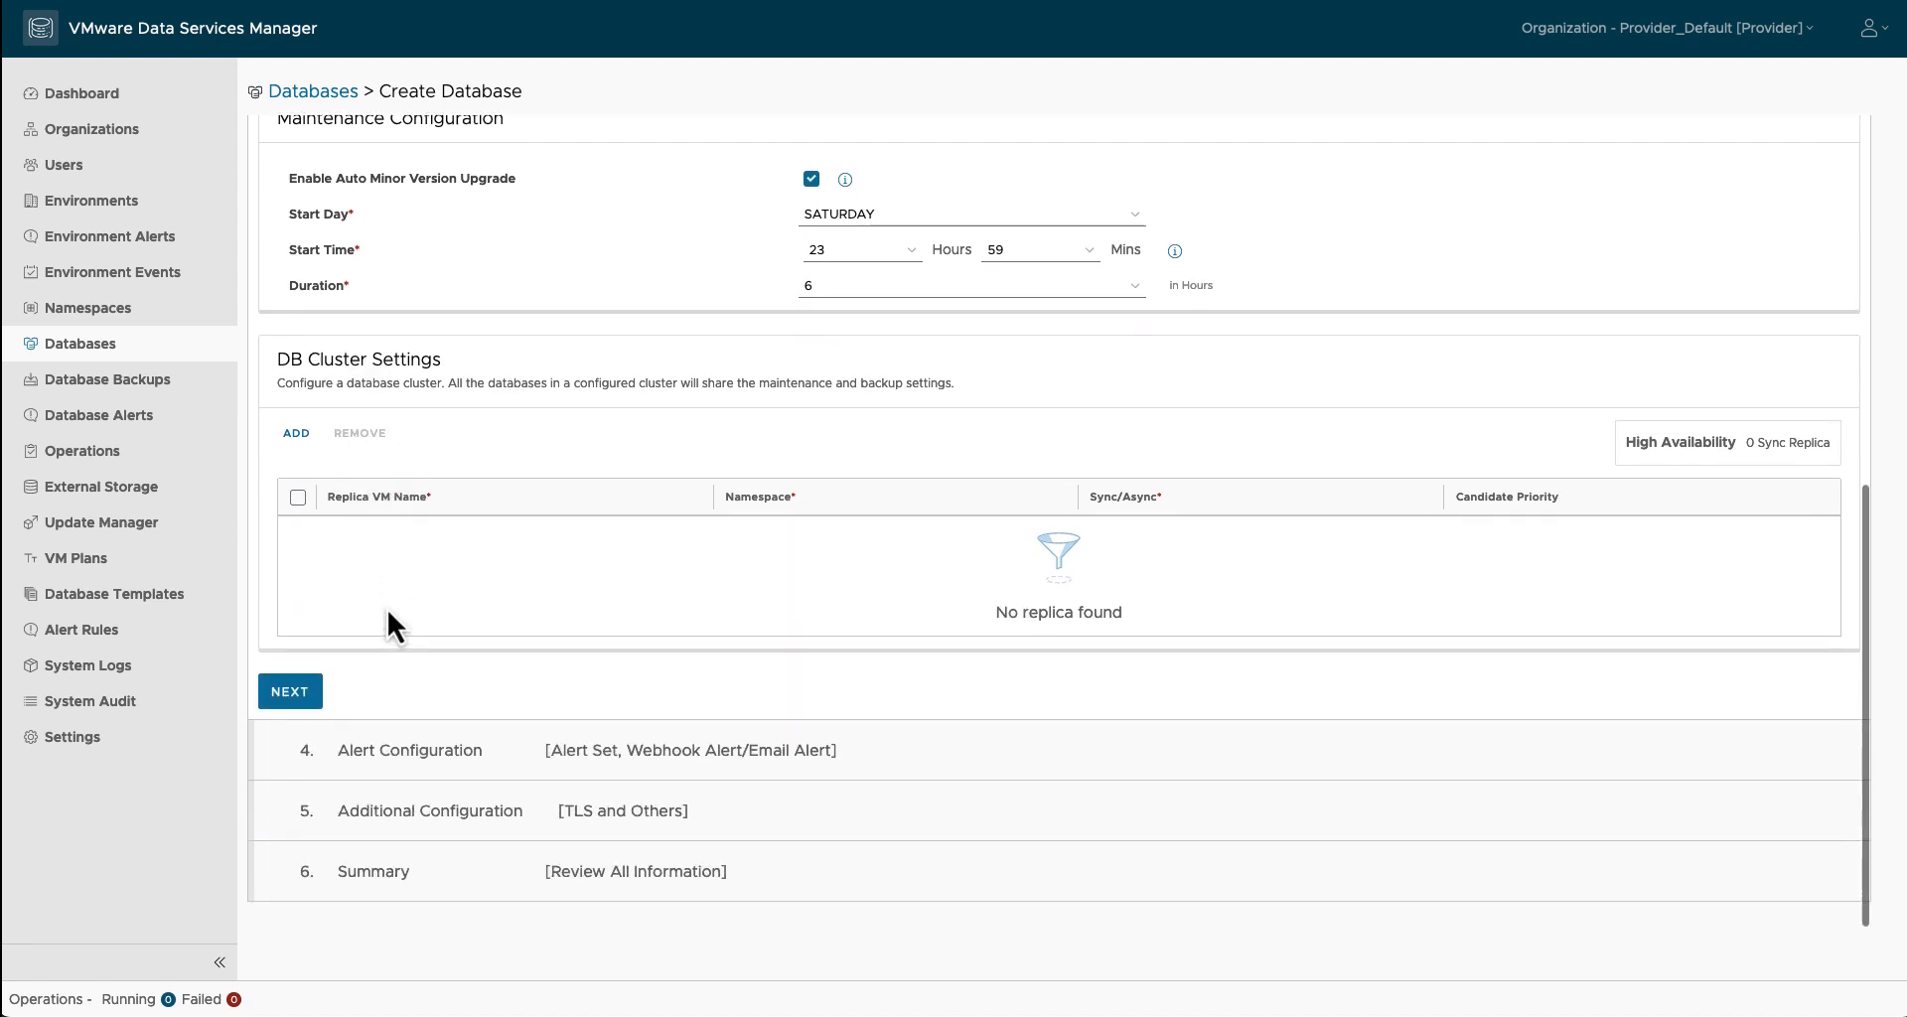
{"action": "left_click", "coordinate": [290, 690]}
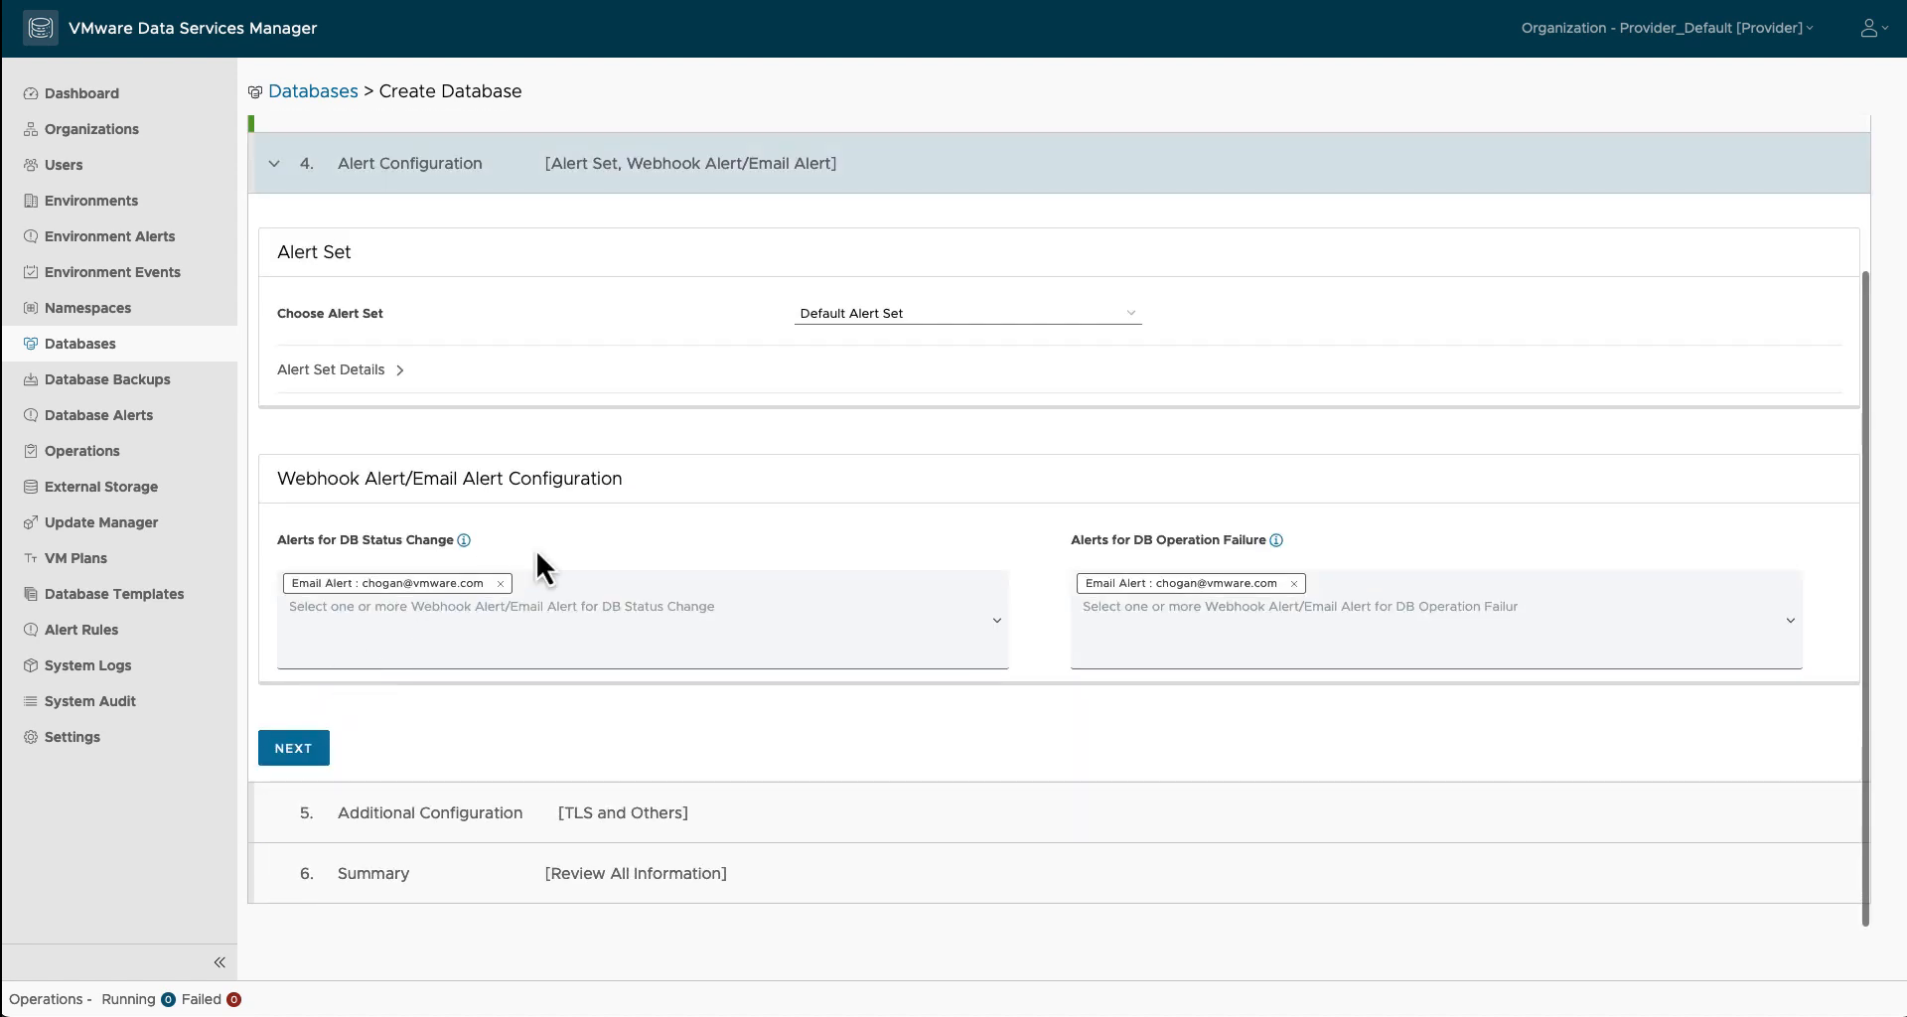
Step: Add the cjh-dsm-app Slack alert for DB status changes and operation failures
{"action": "left_click", "coordinate": [997, 626]}
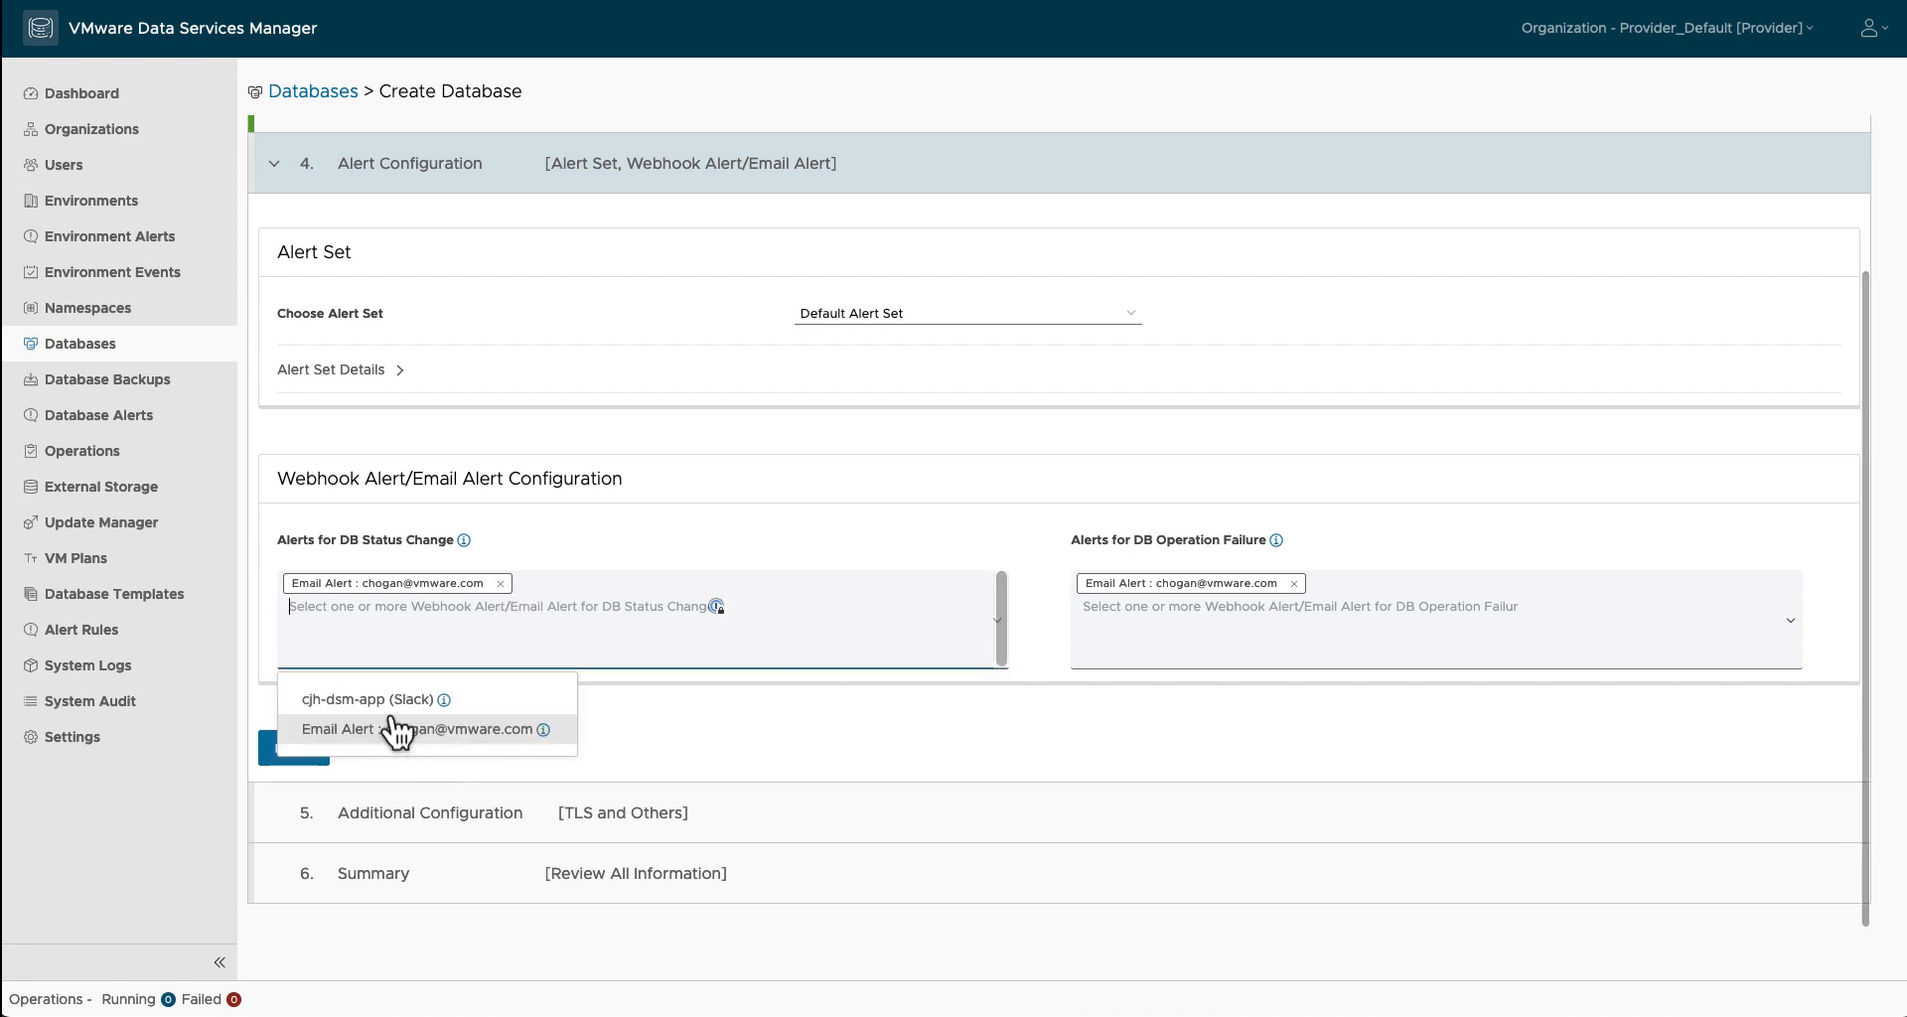
{"action": "left_click", "coordinate": [437, 702]}
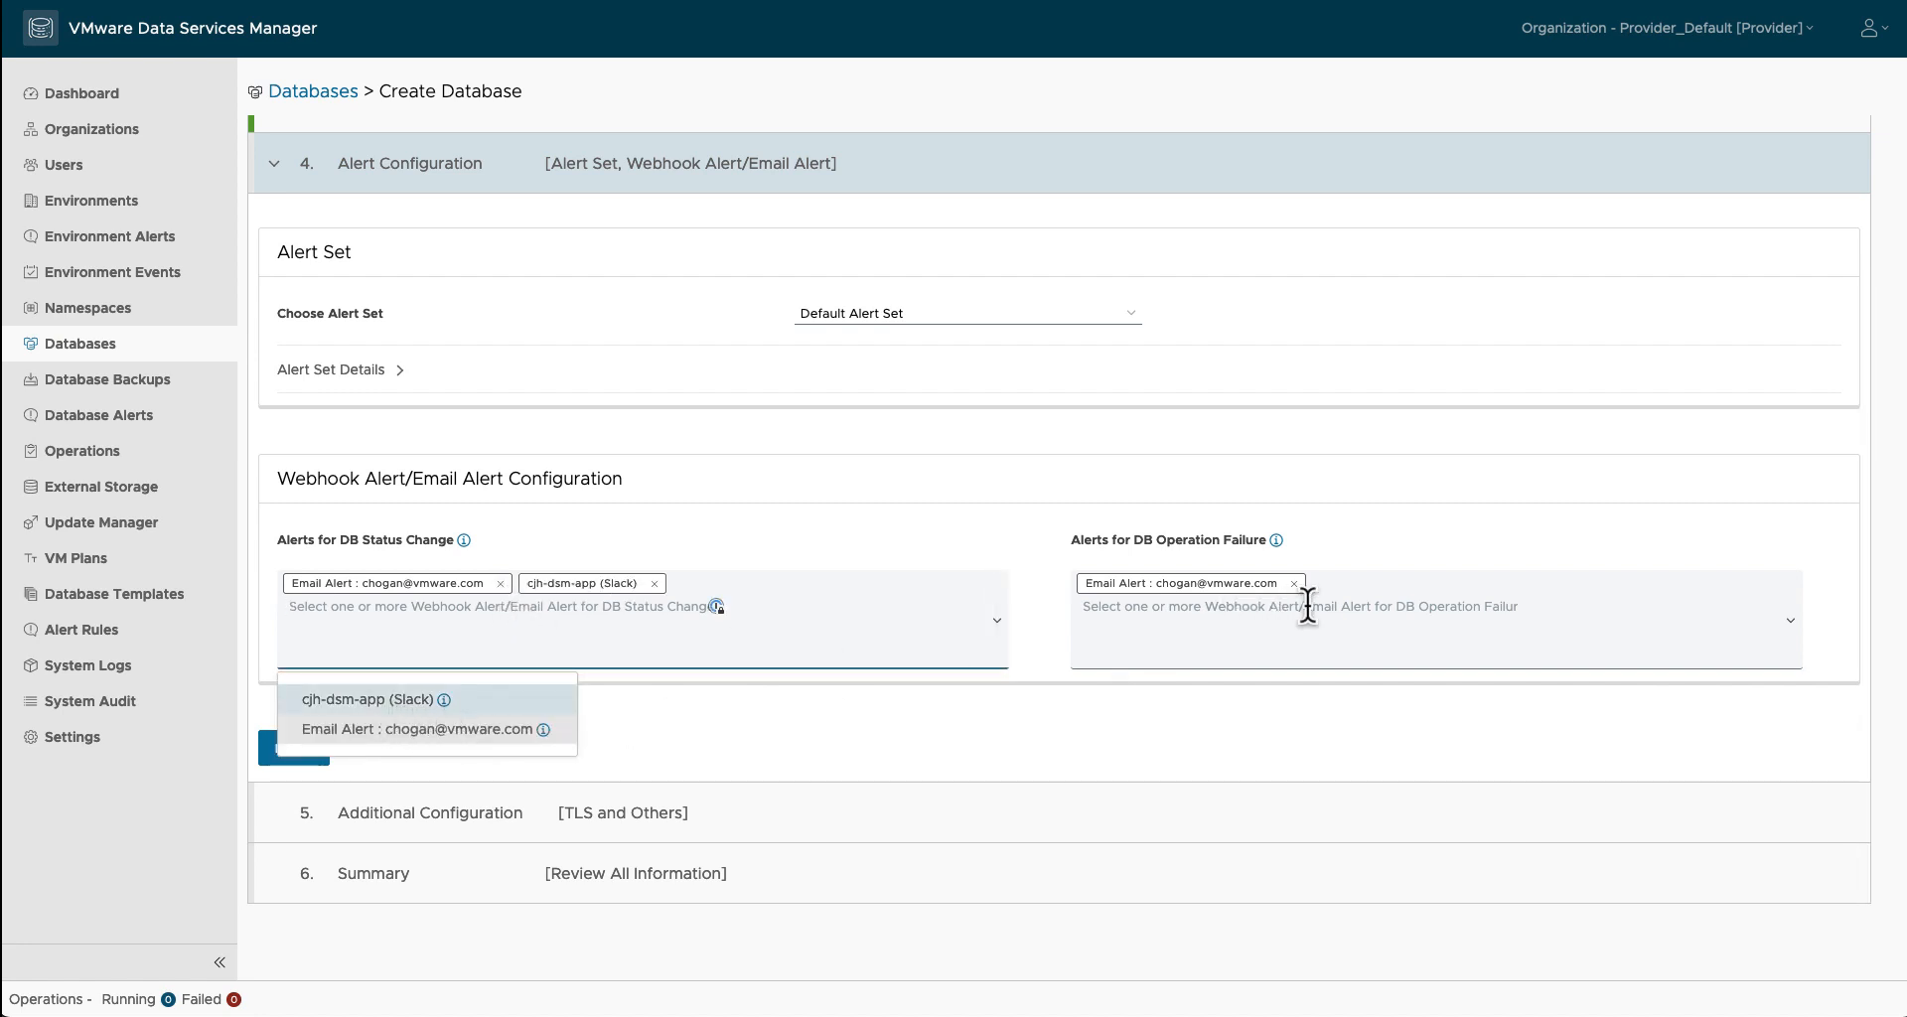
{"action": "left_click", "coordinate": [1673, 639]}
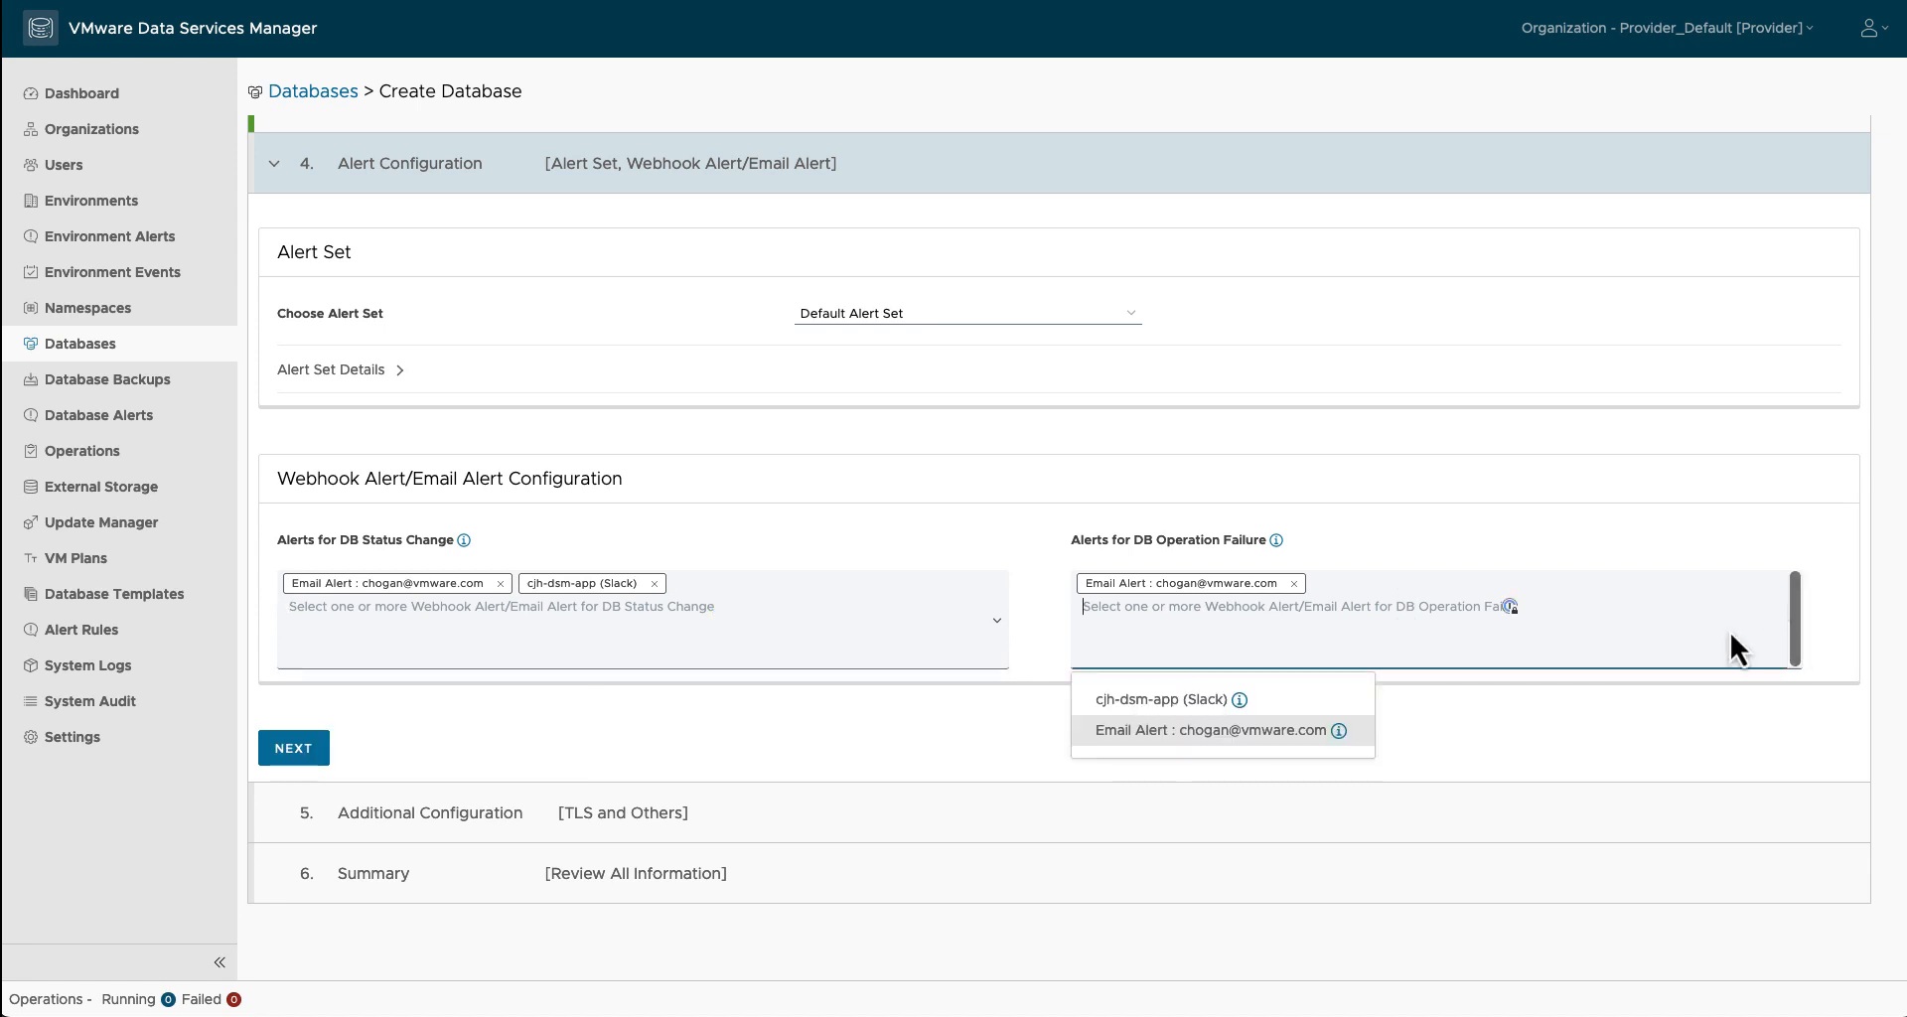
{"action": "left_click", "coordinate": [1177, 703]}
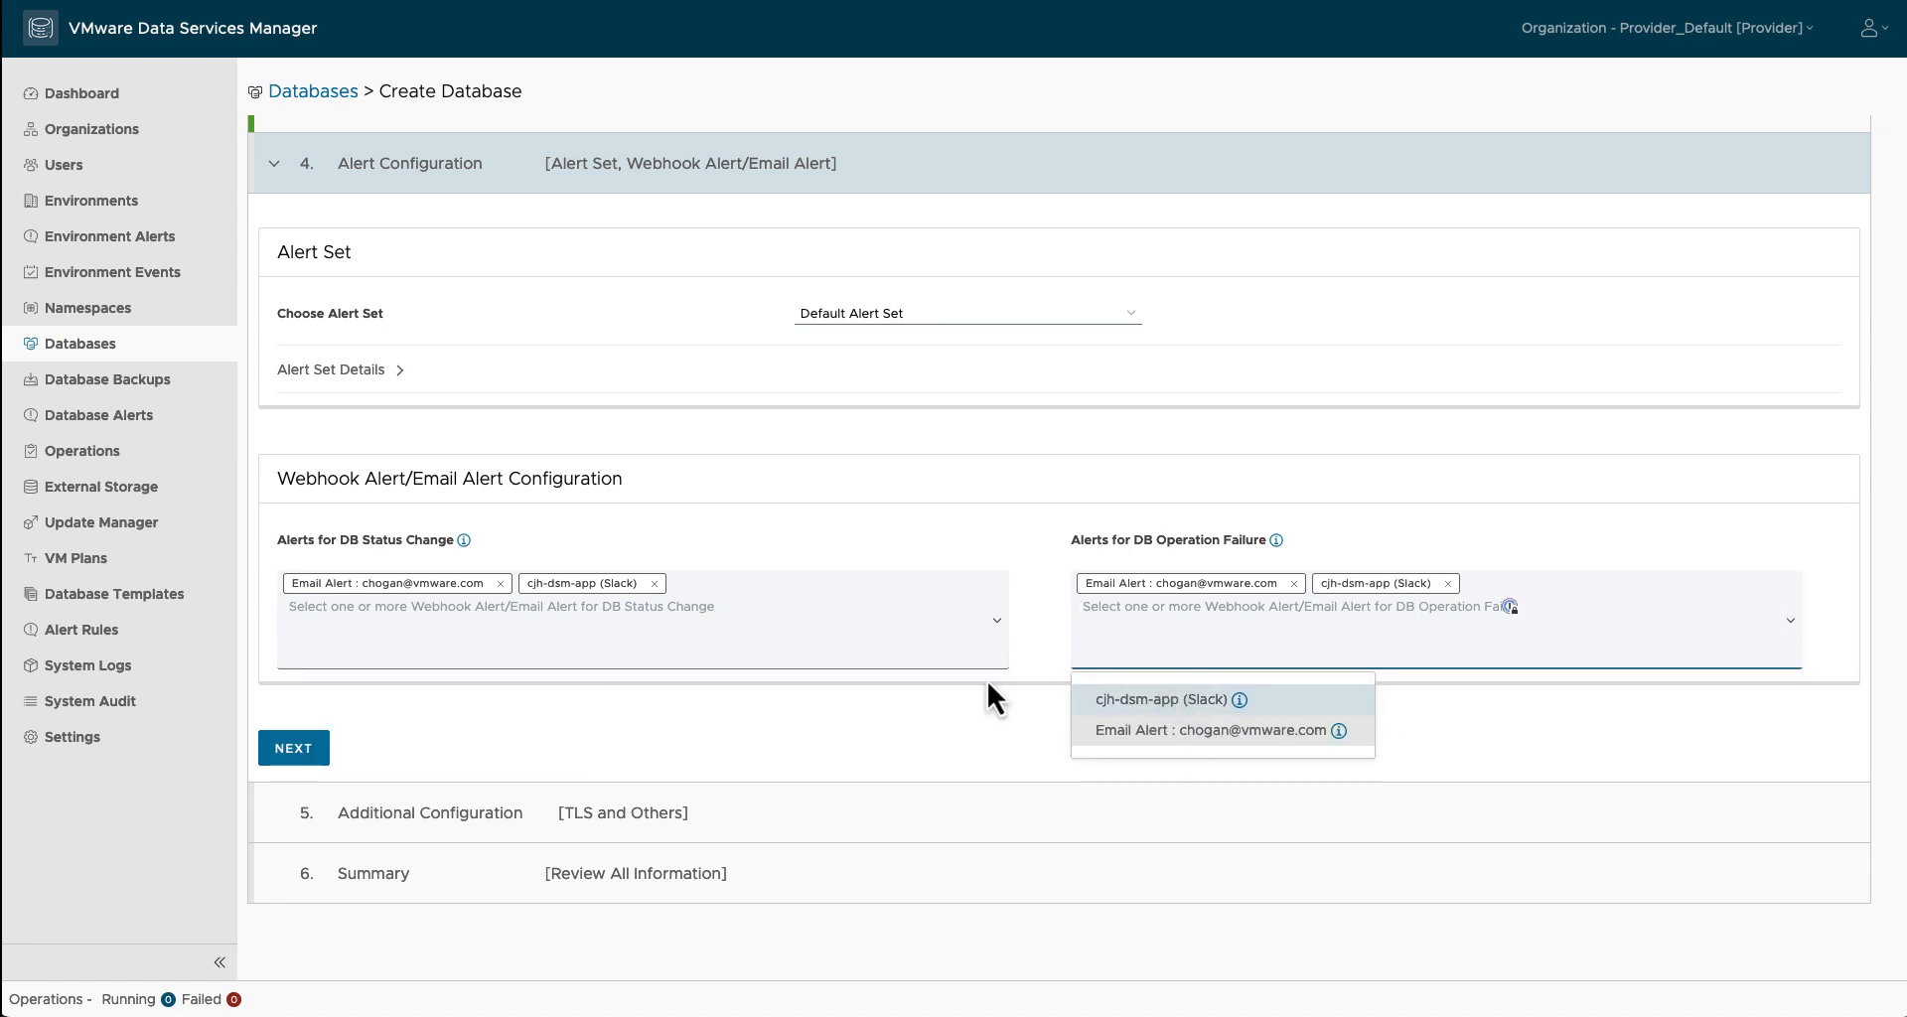
Step: Turn on Require Client TLS, review the summary, and submit the simple-pg database
{"action": "left_click", "coordinate": [294, 751]}
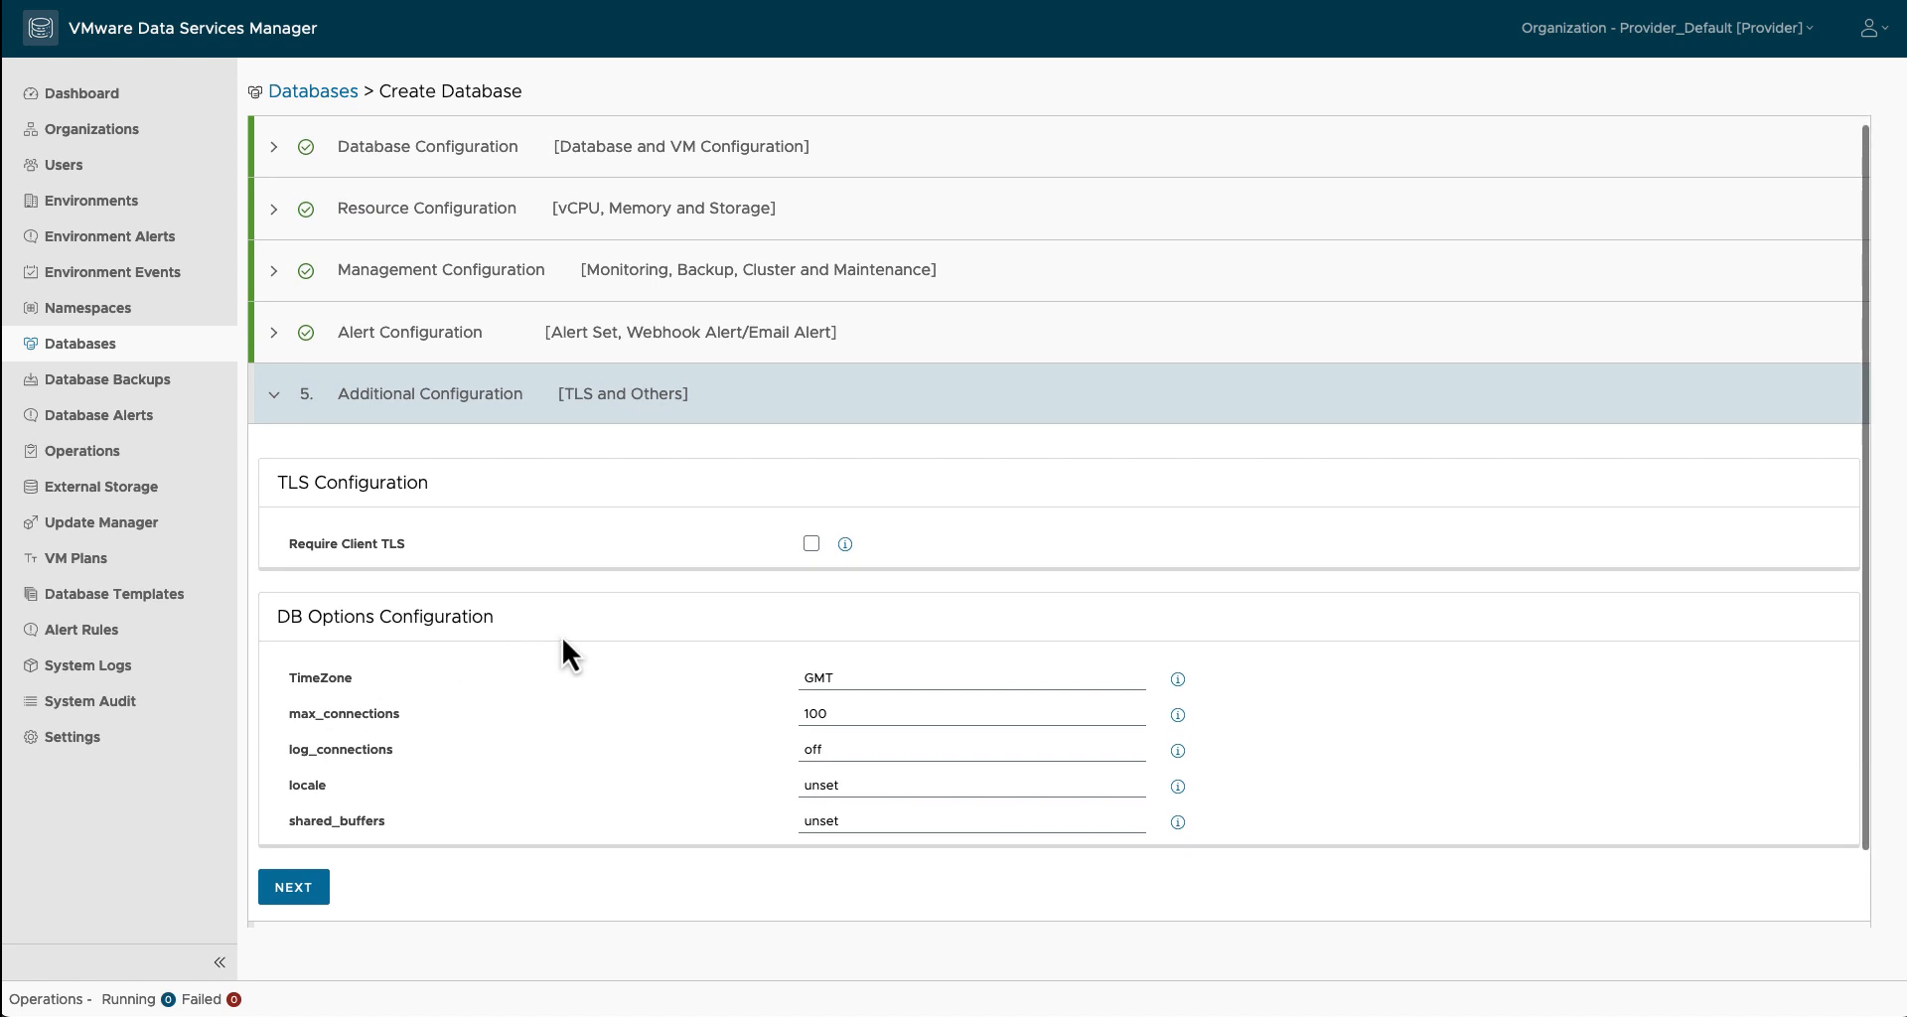
{"action": "scroll", "coordinate": [616, 576], "scroll_direction": "down", "scroll_amount": 1}
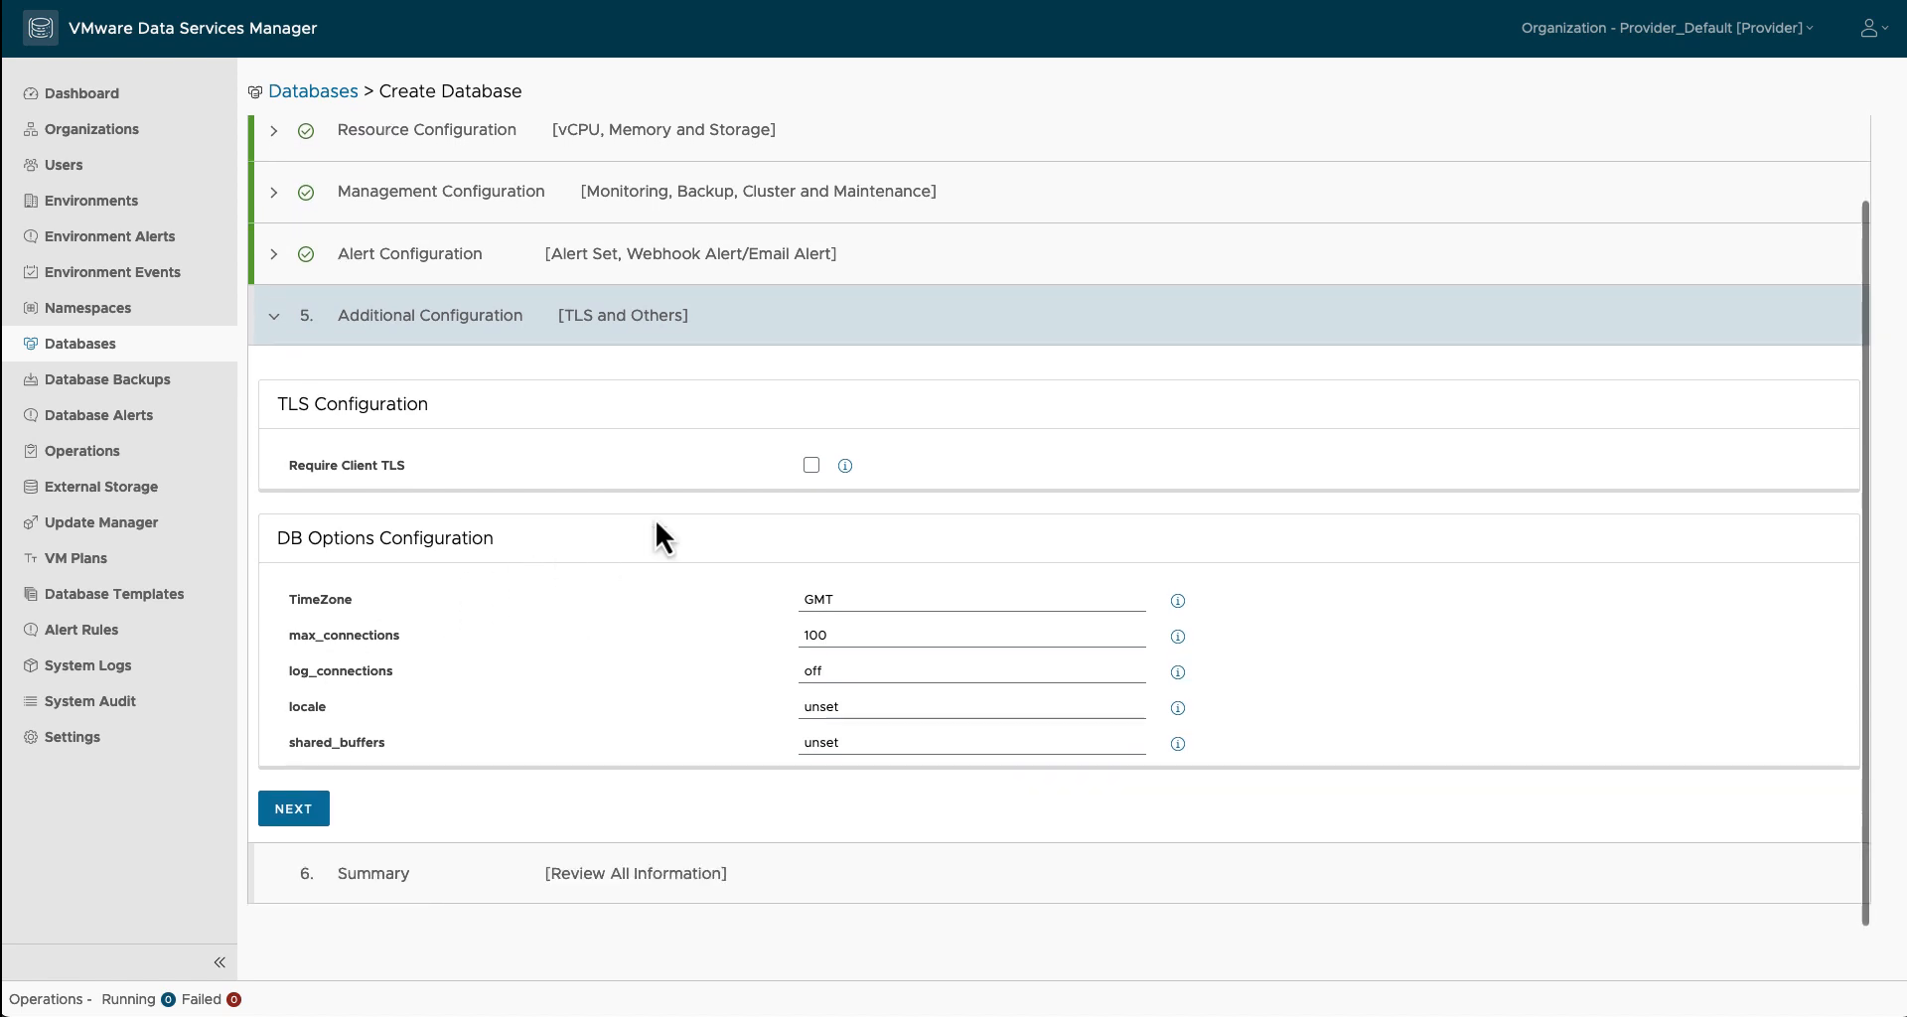
{"action": "left_click", "coordinate": [811, 466]}
{"action": "left_click", "coordinate": [304, 813]}
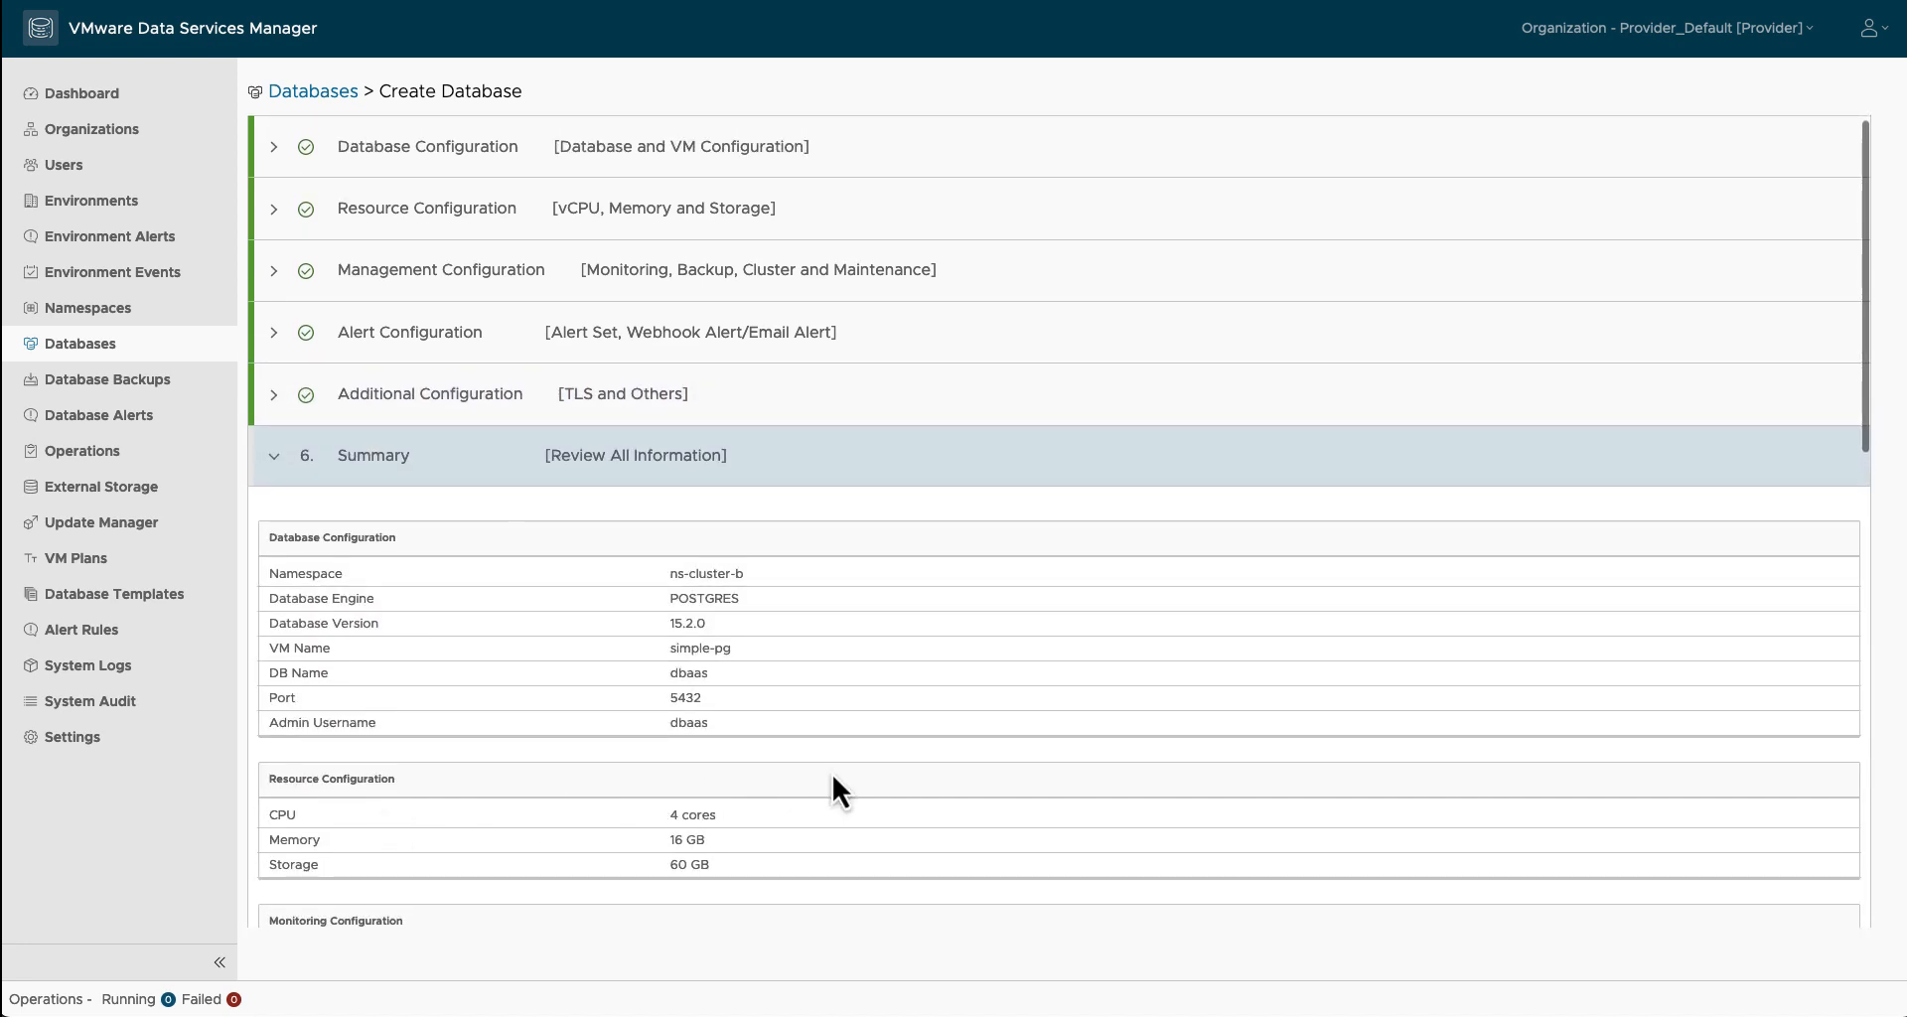
{"action": "scroll", "coordinate": [833, 785], "scroll_direction": "down", "scroll_amount": 10}
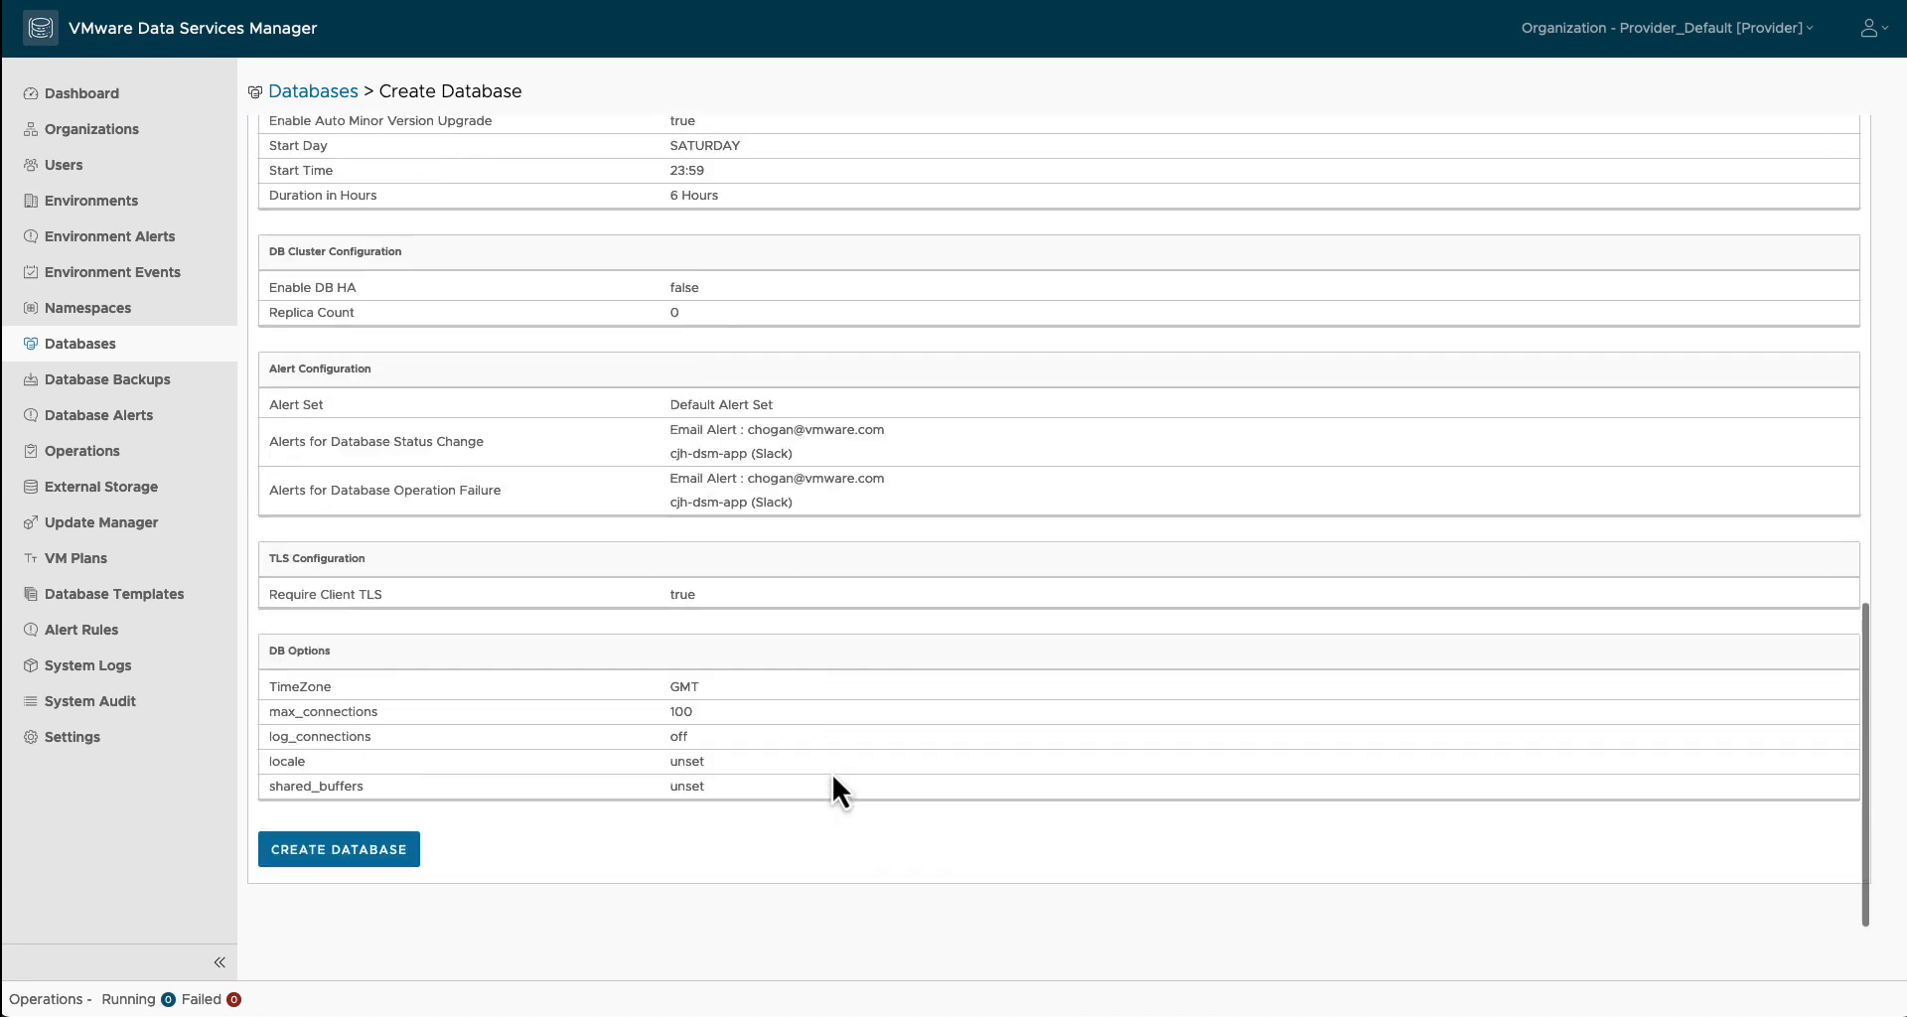
{"action": "left_click", "coordinate": [399, 874]}
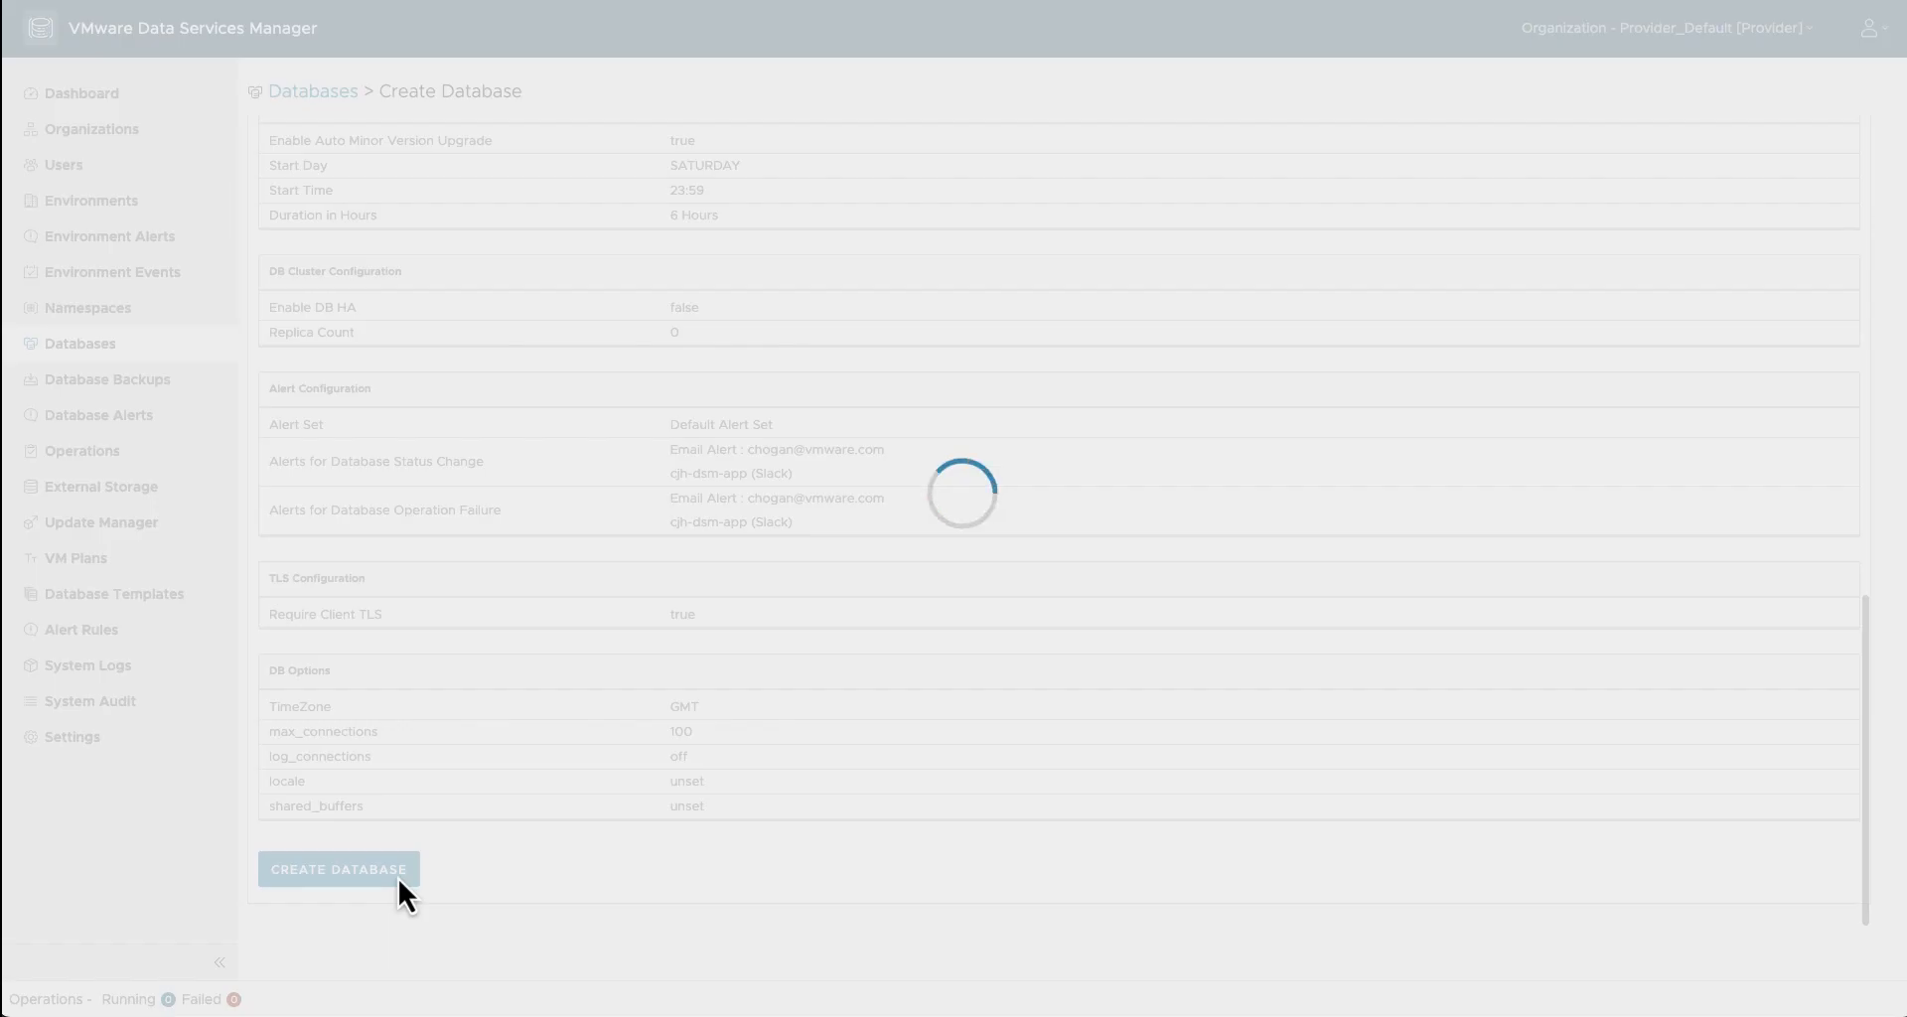